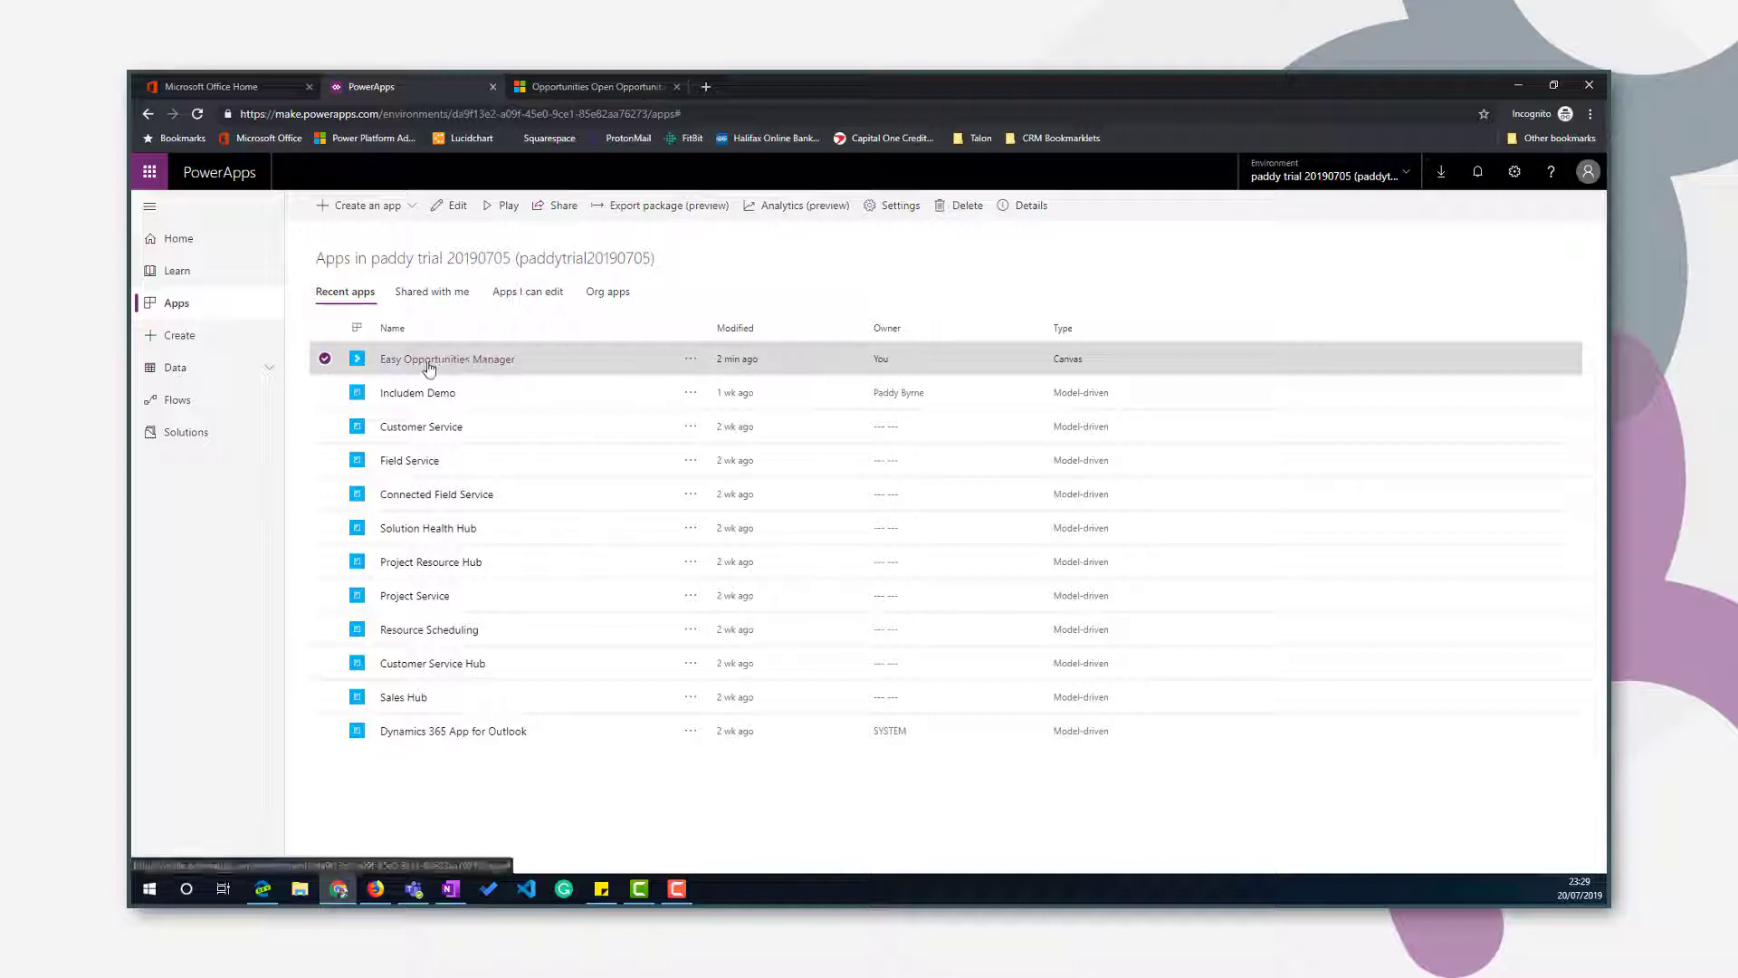
# Open the Easy Opportunities Manager canvas app for editing.
pyautogui.click(696, 362)
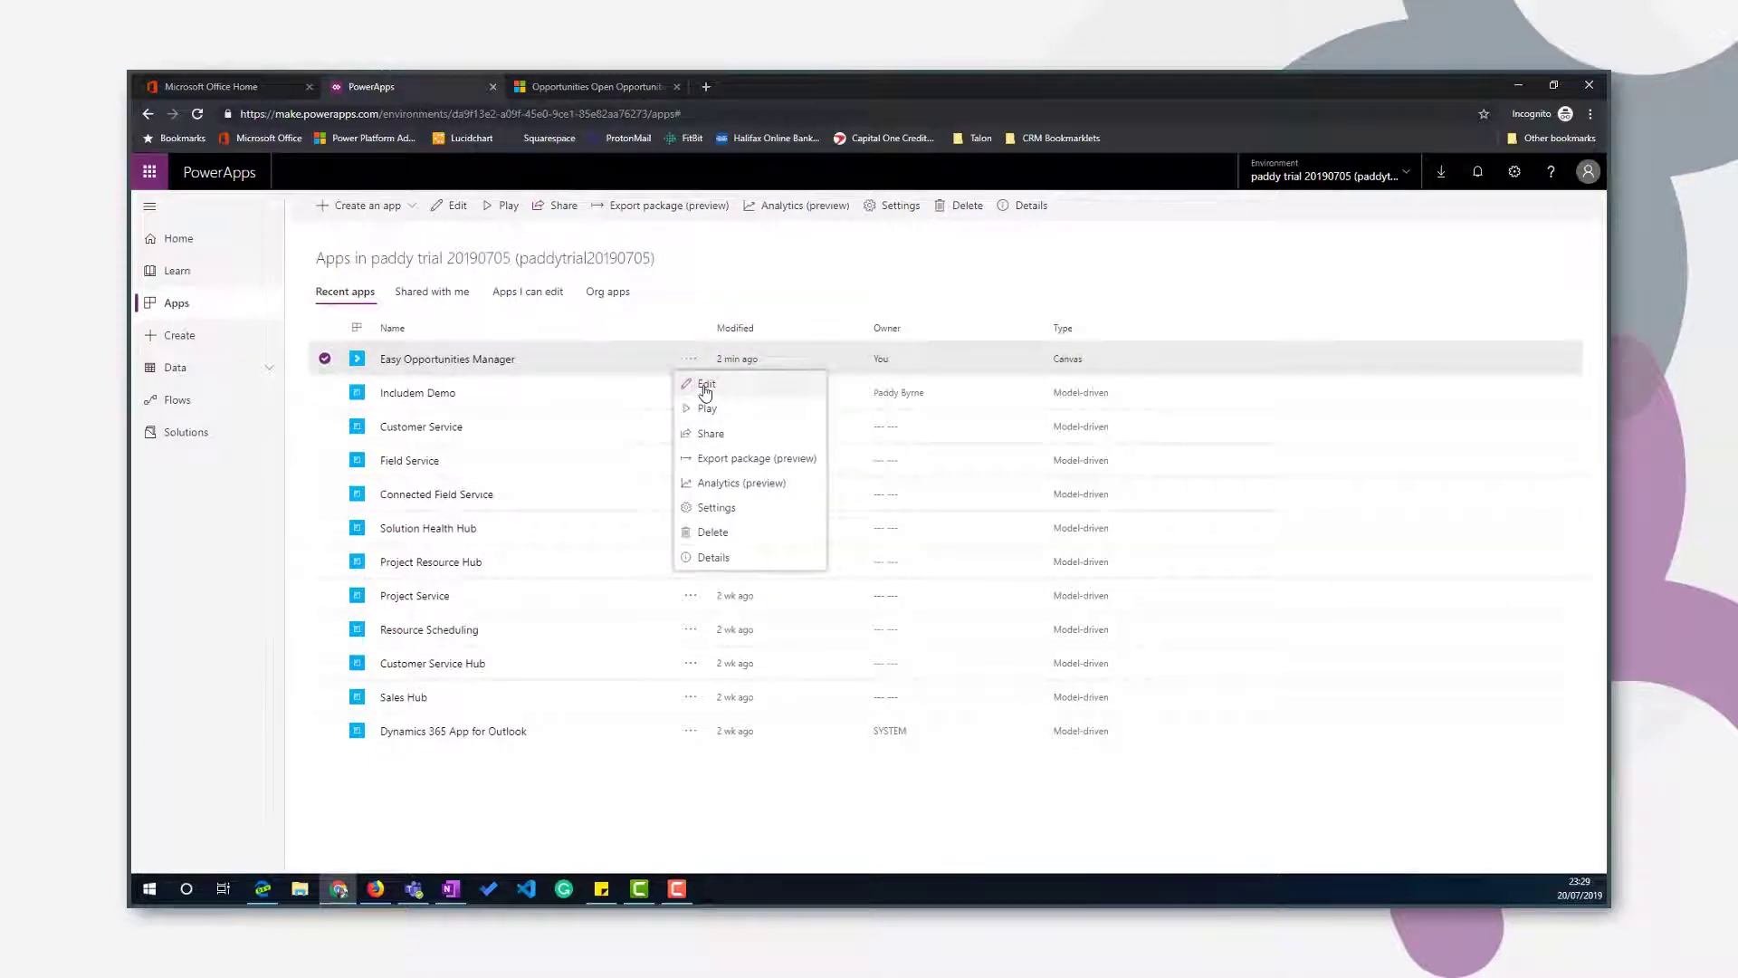
pyautogui.click(702, 386)
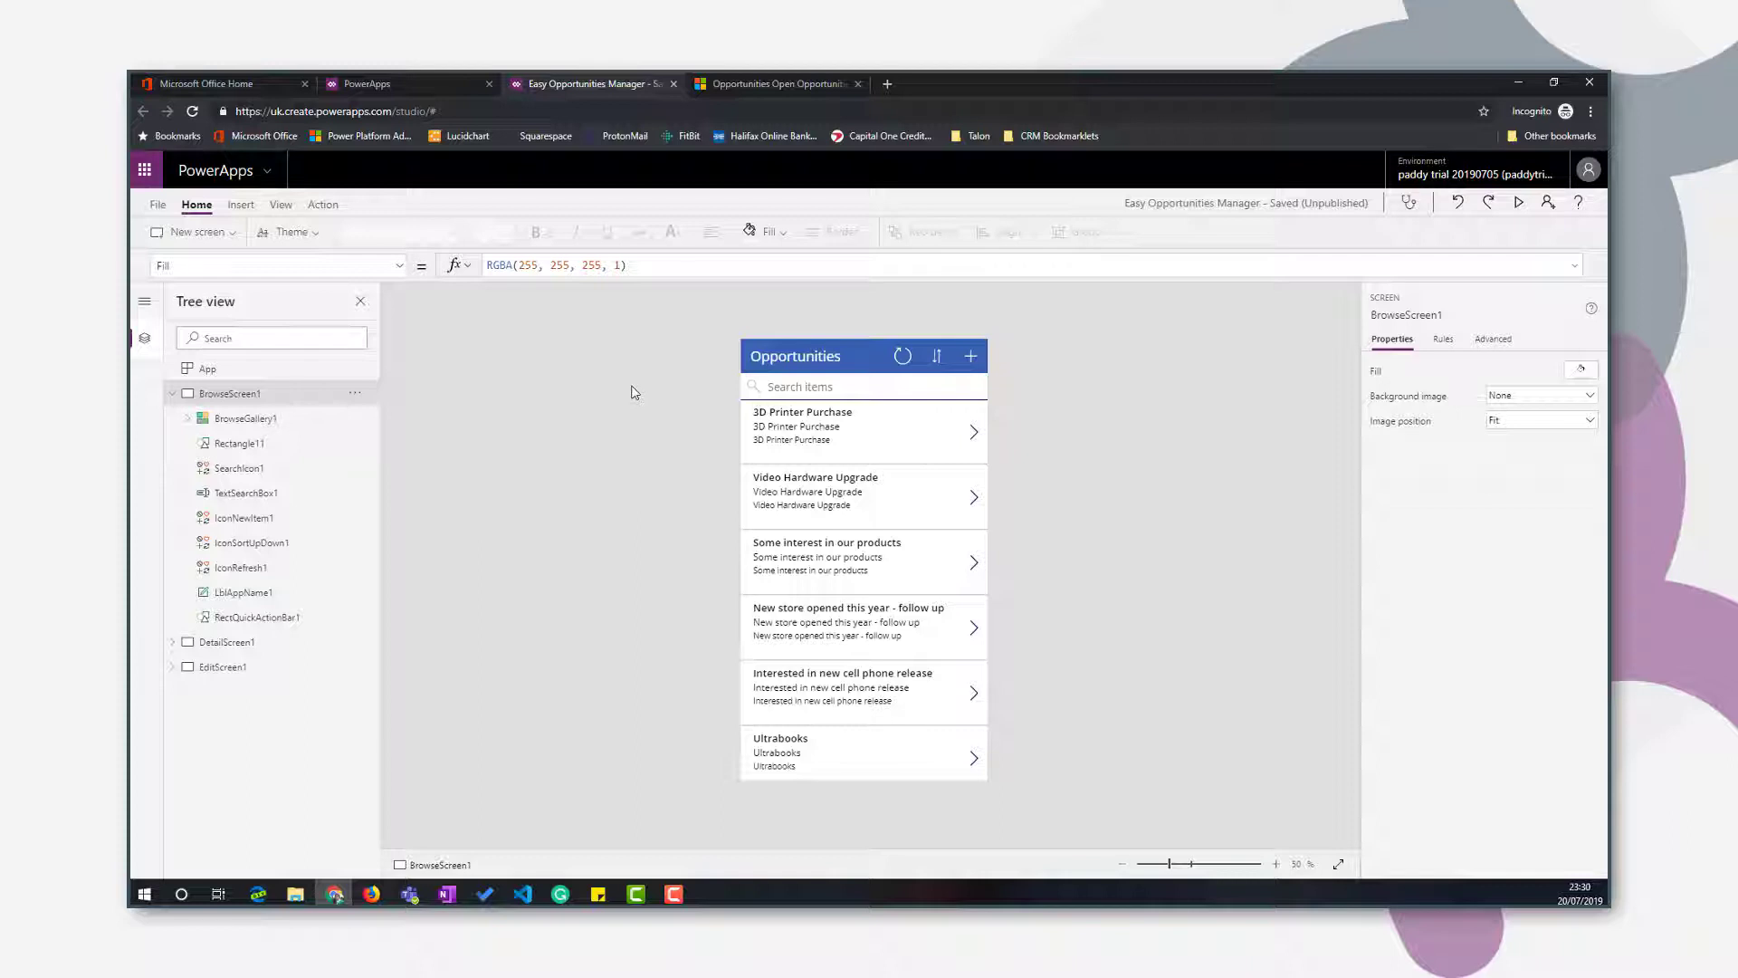
# Examine which data fields can be assigned to the subtitle label of BrowseGallery1.
pyautogui.click(808, 432)
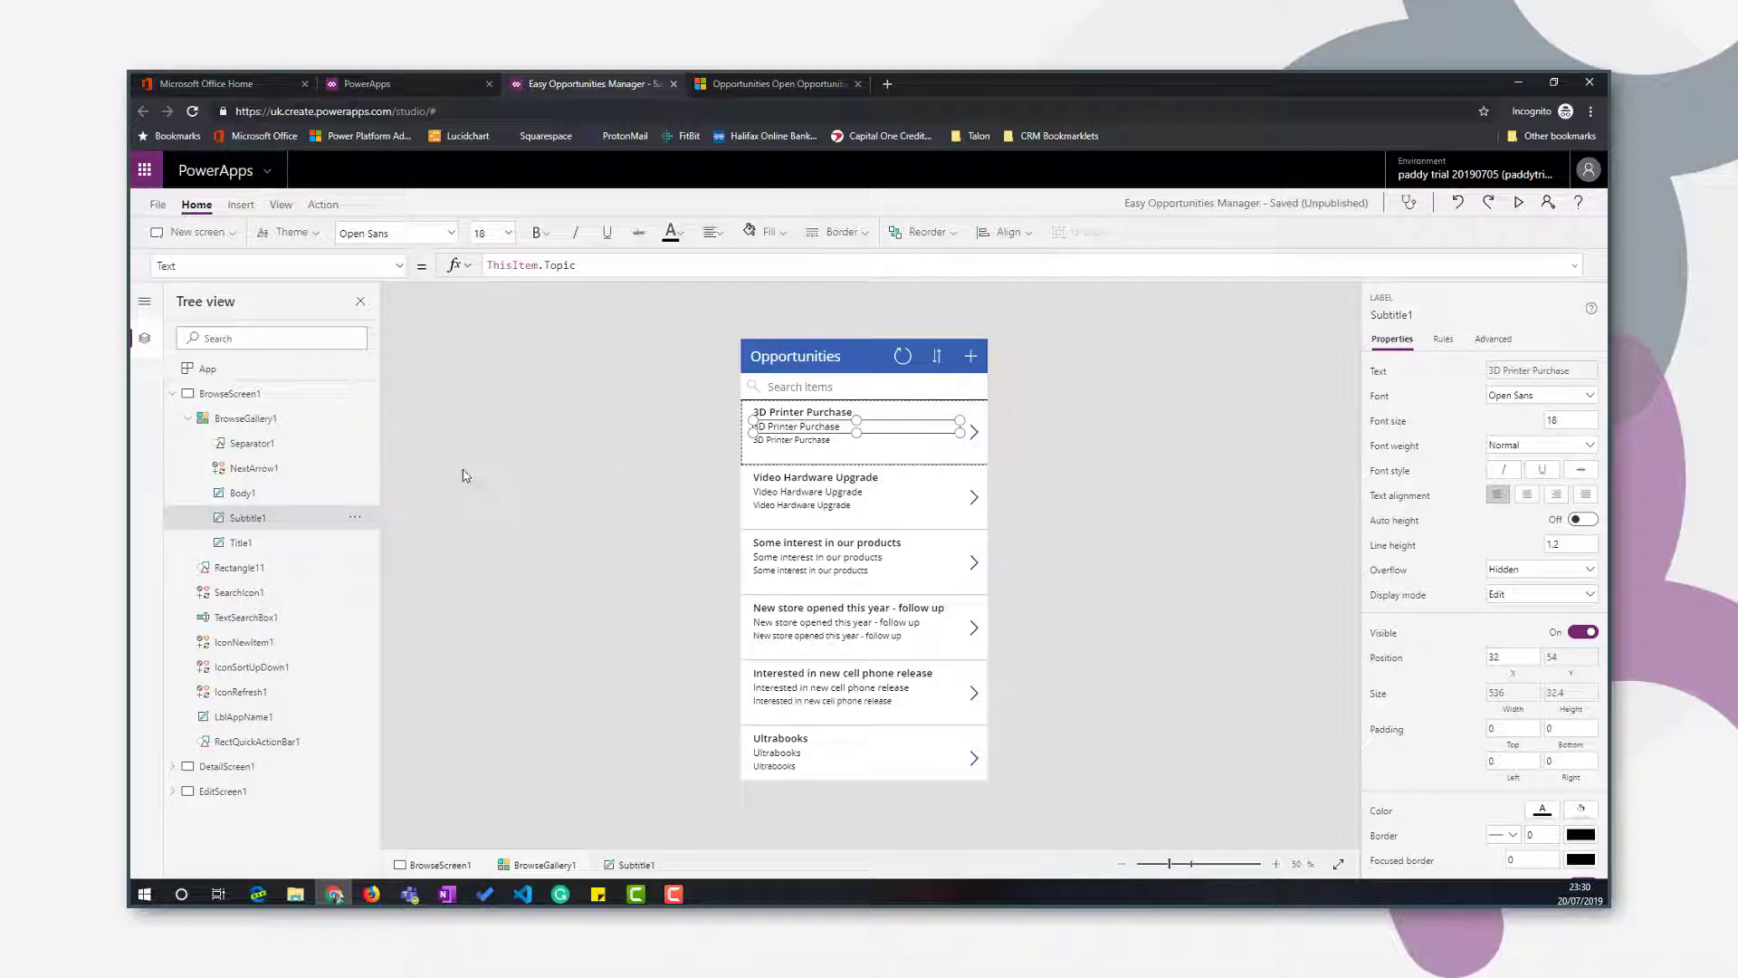
pyautogui.click(237, 420)
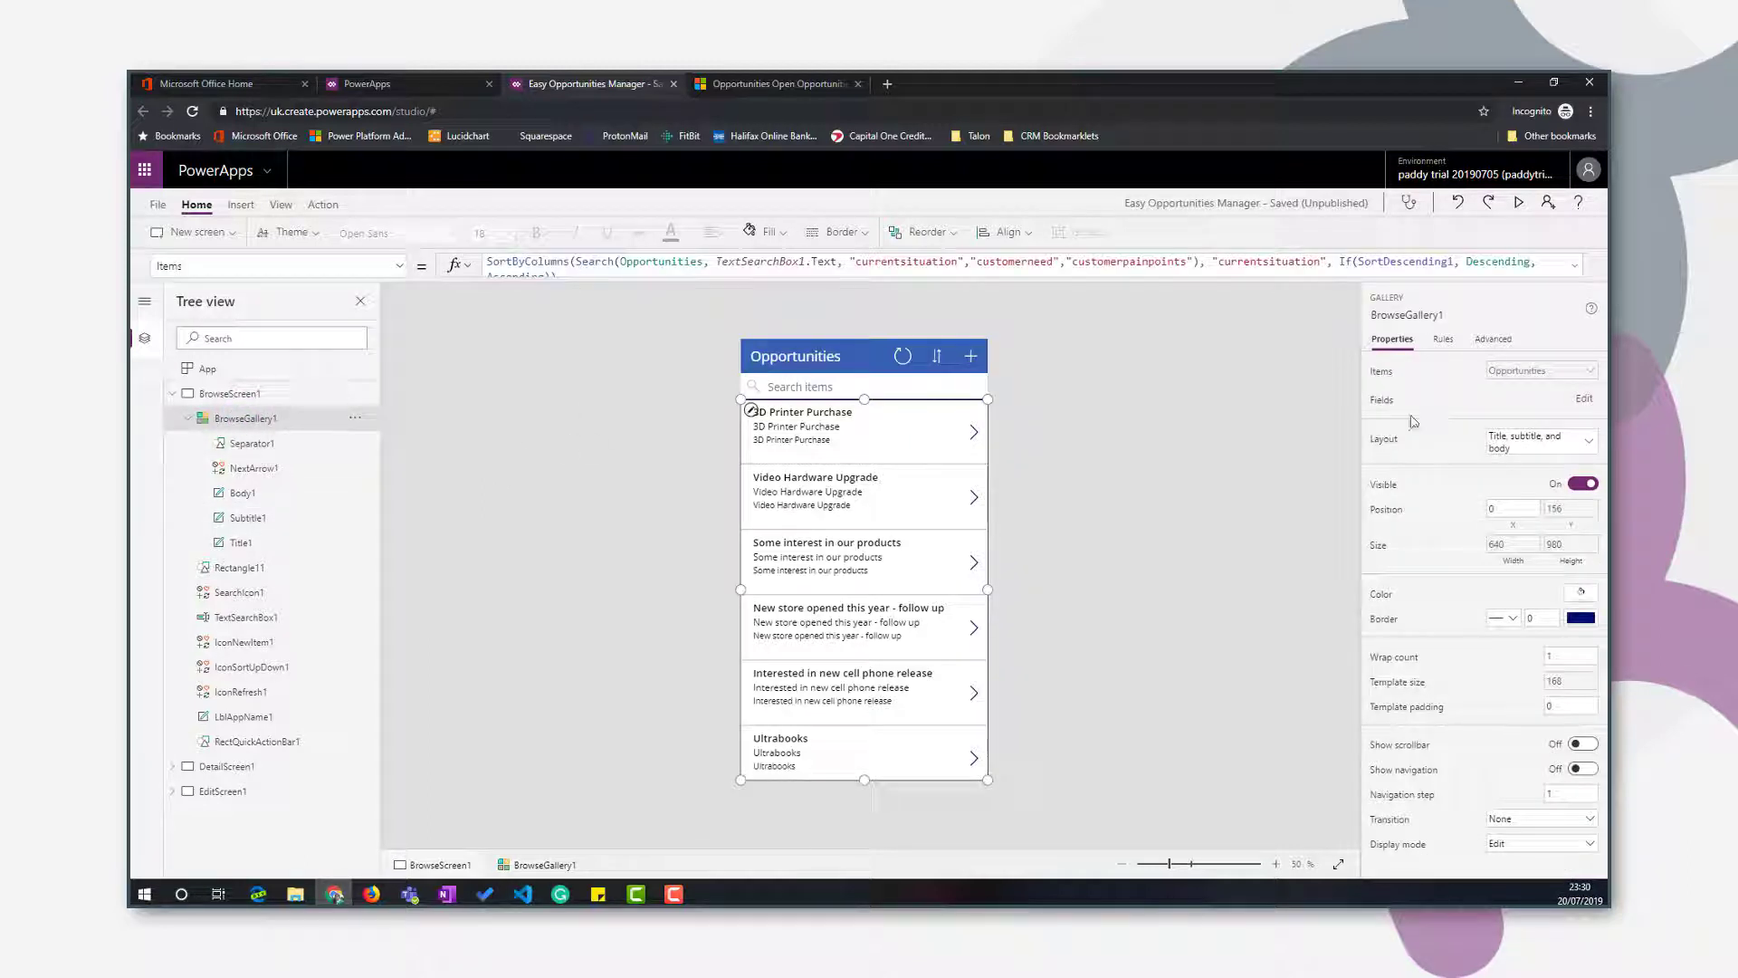
pyautogui.click(1583, 398)
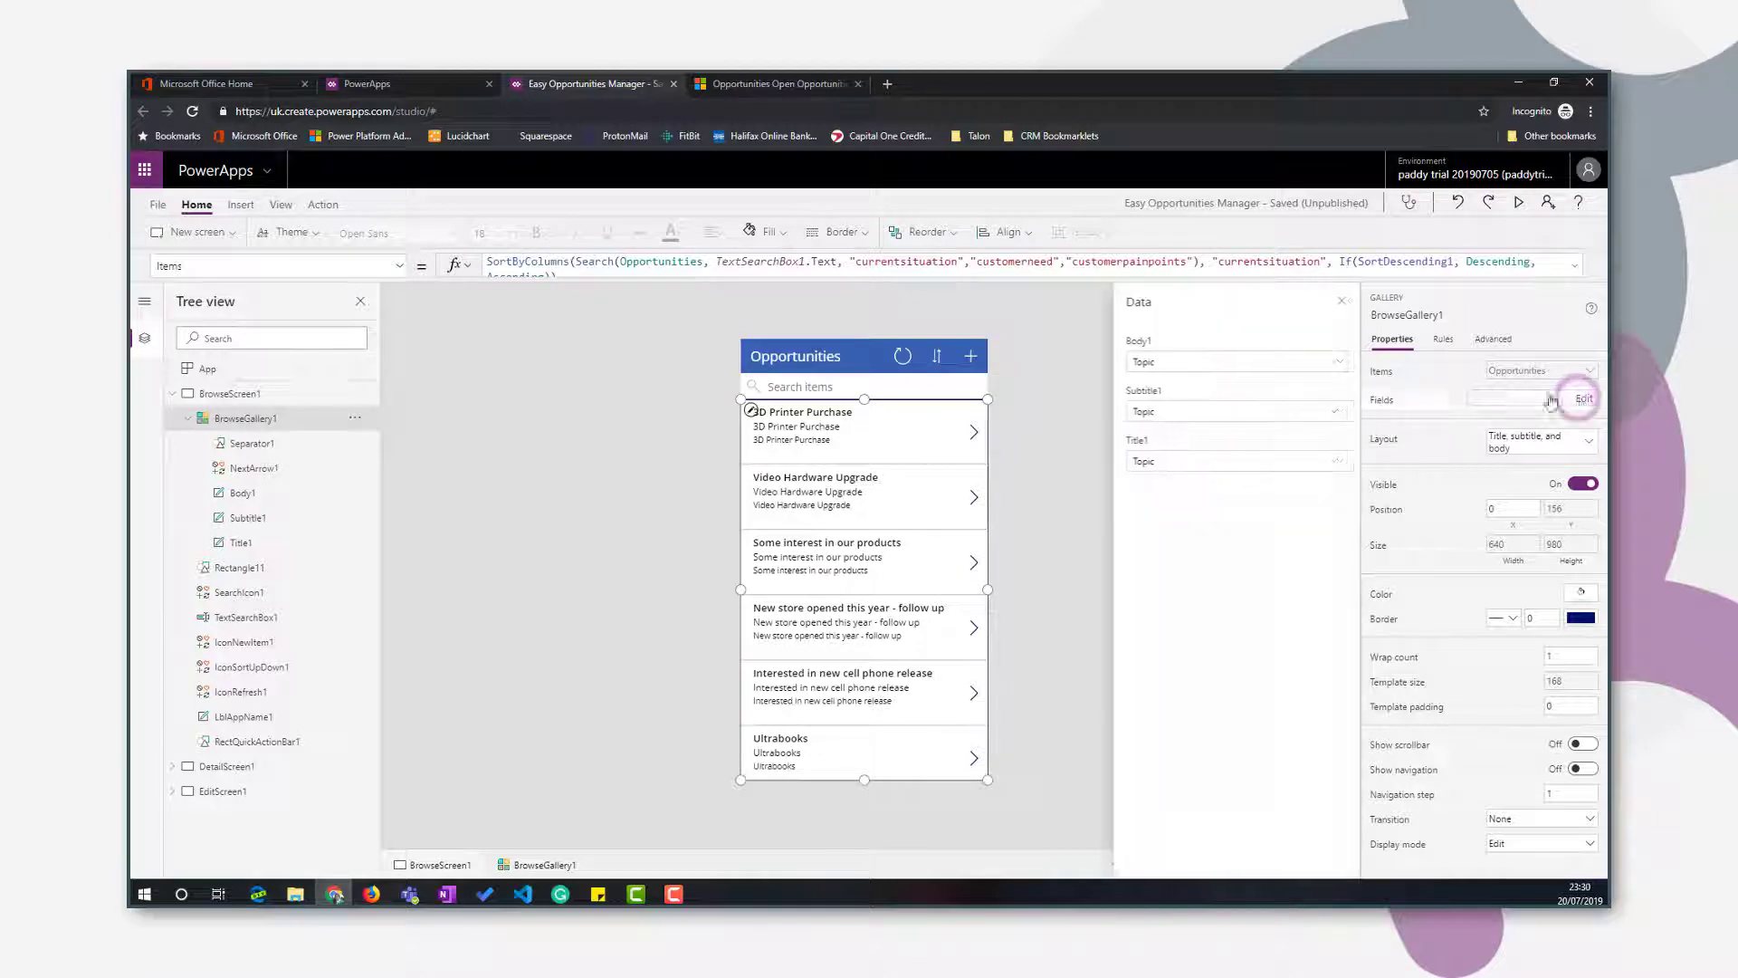
pyautogui.click(1319, 423)
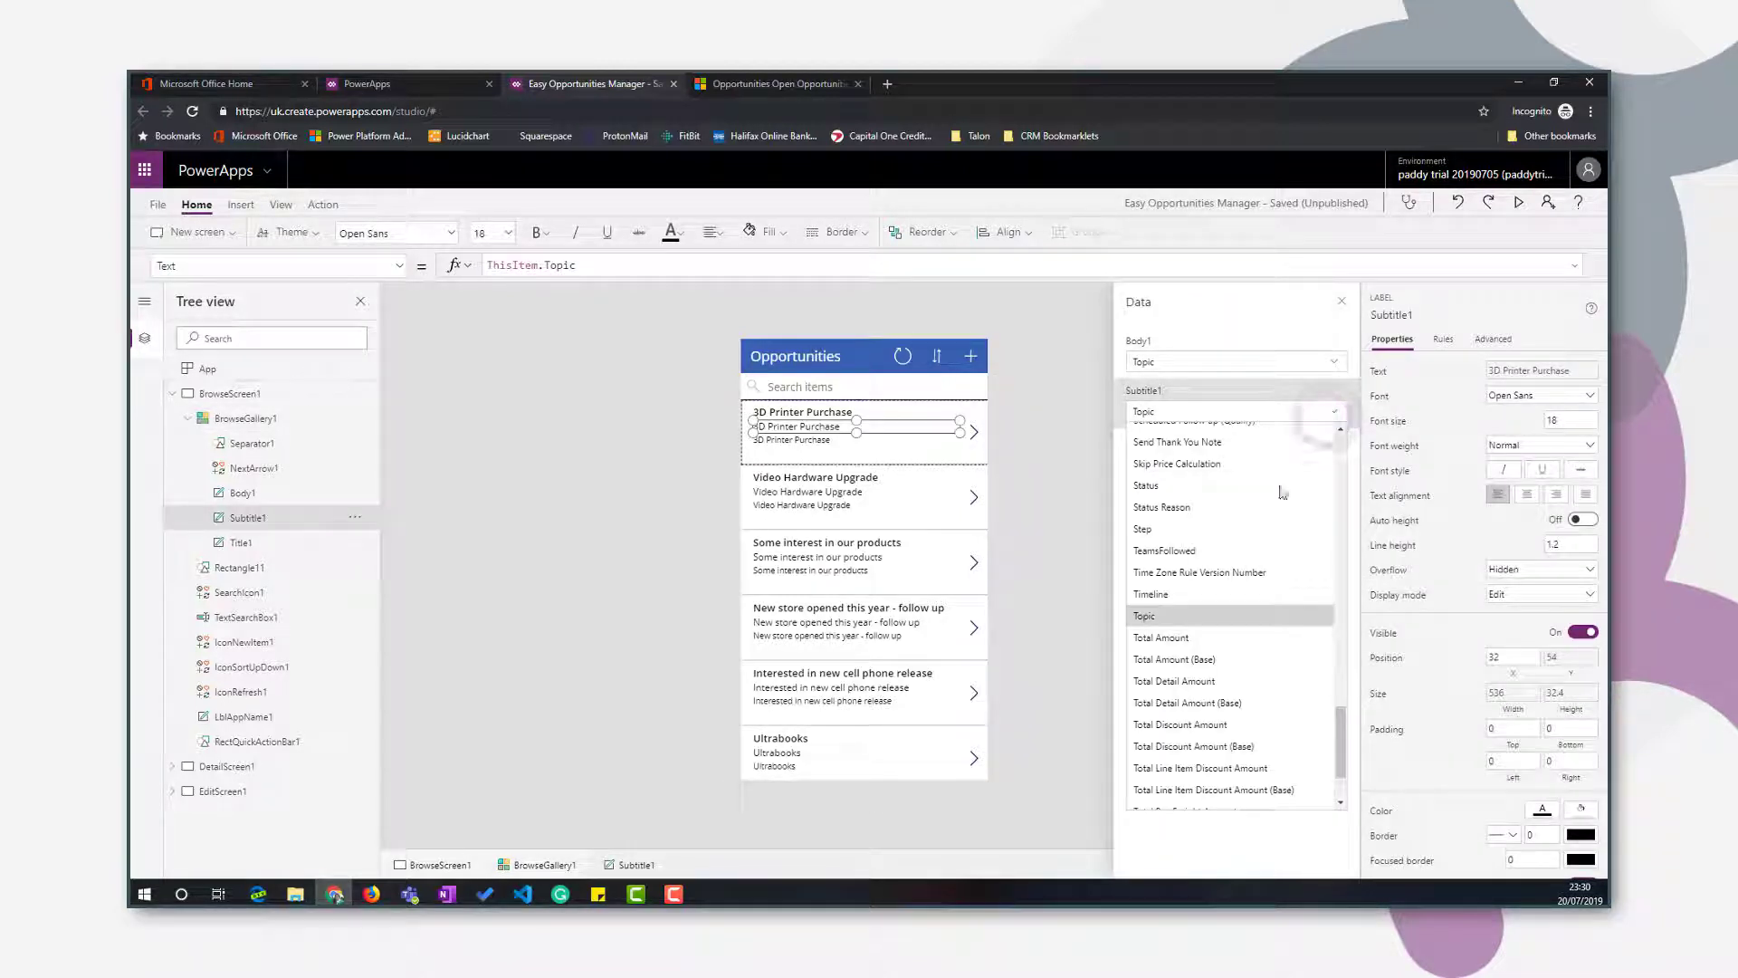
pyautogui.scroll(15, 1286, 543)
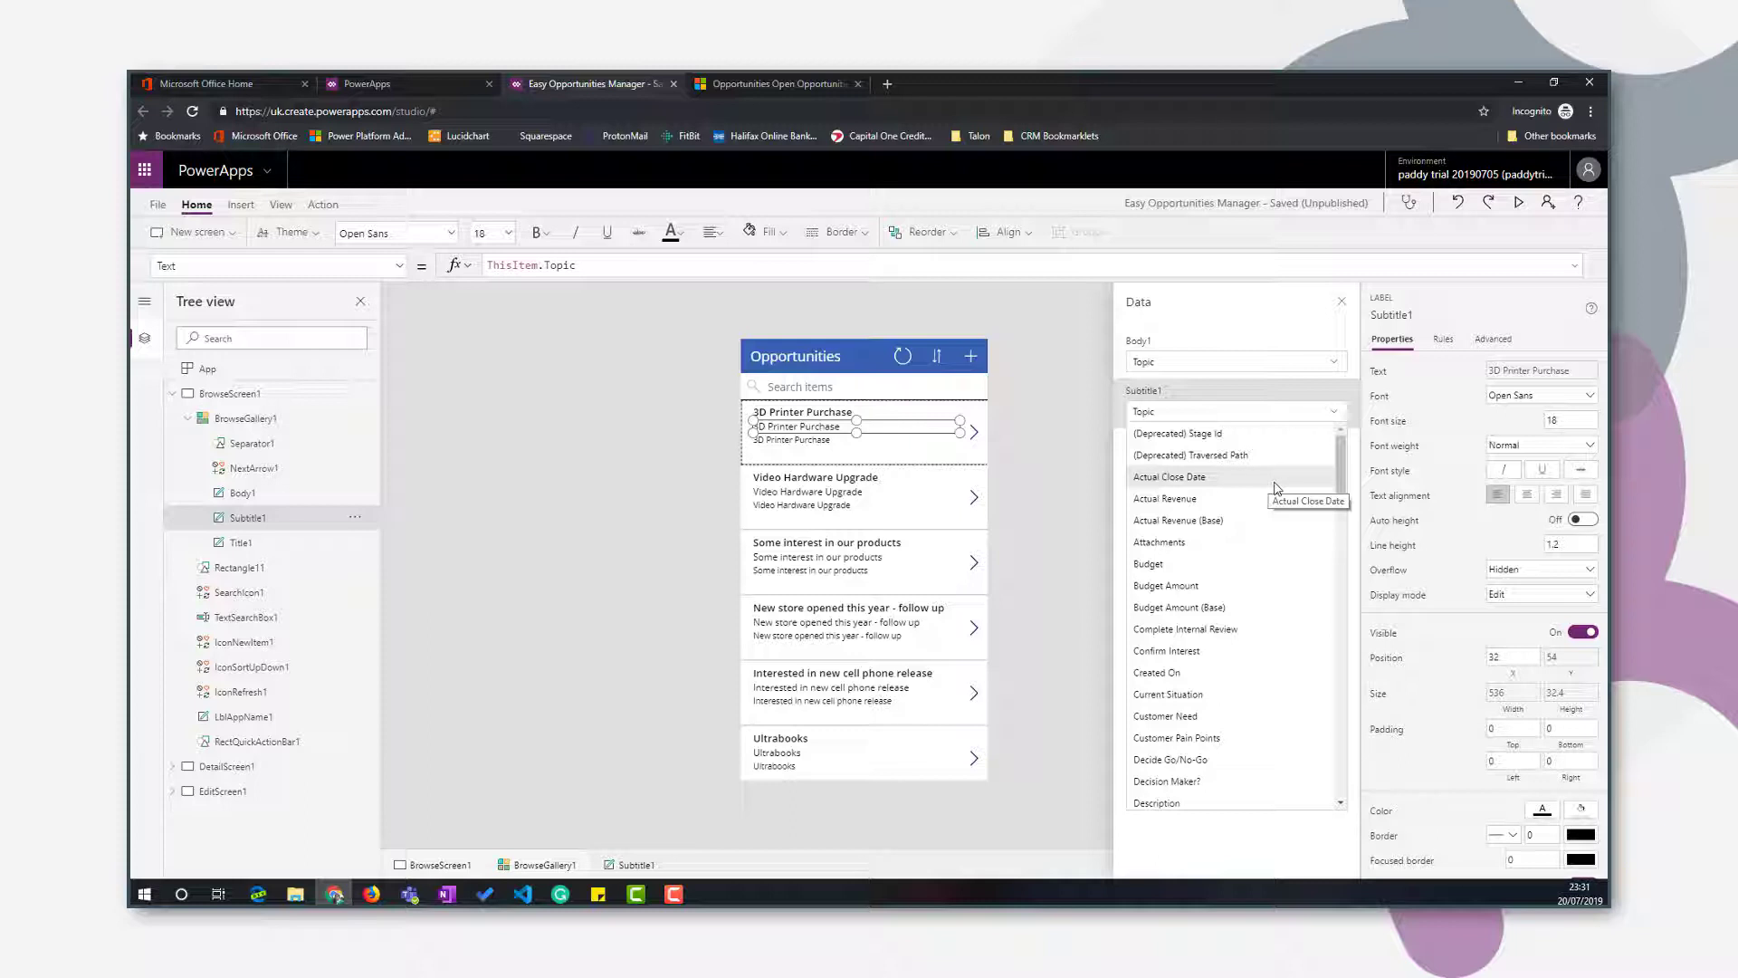
pyautogui.click(1341, 303)
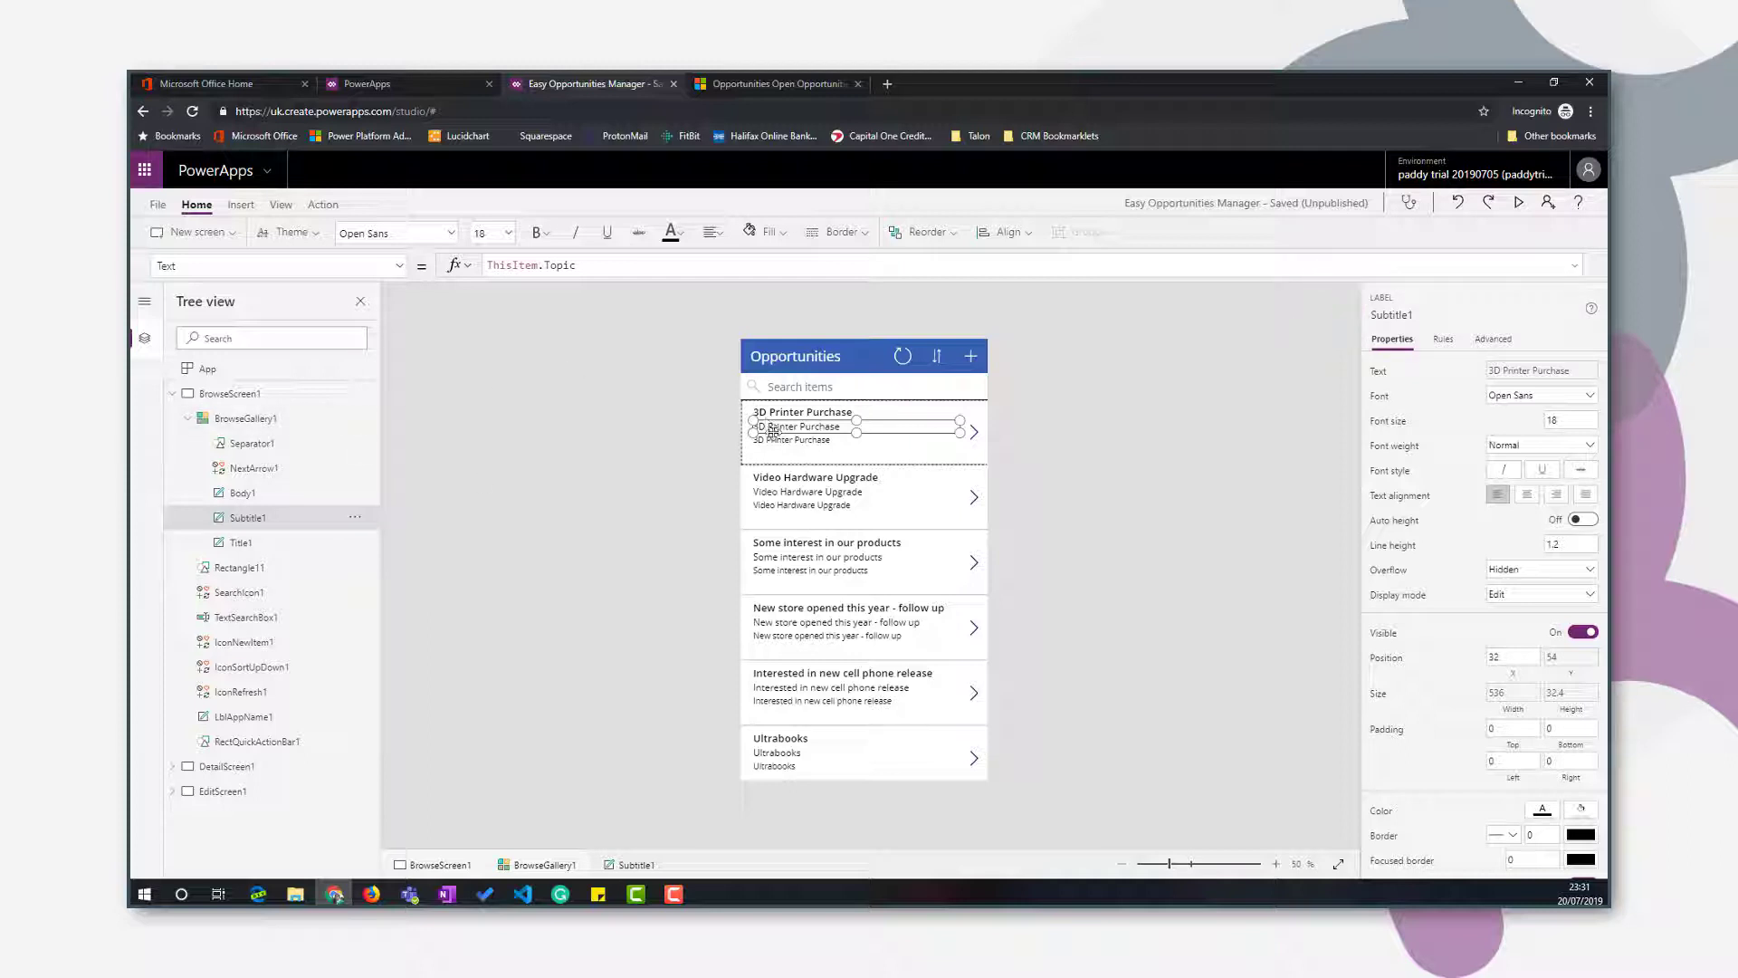
# Change the gallery subtitle's text formula to ThisItem.Account.'Account Name'.
pyautogui.click(808, 429)
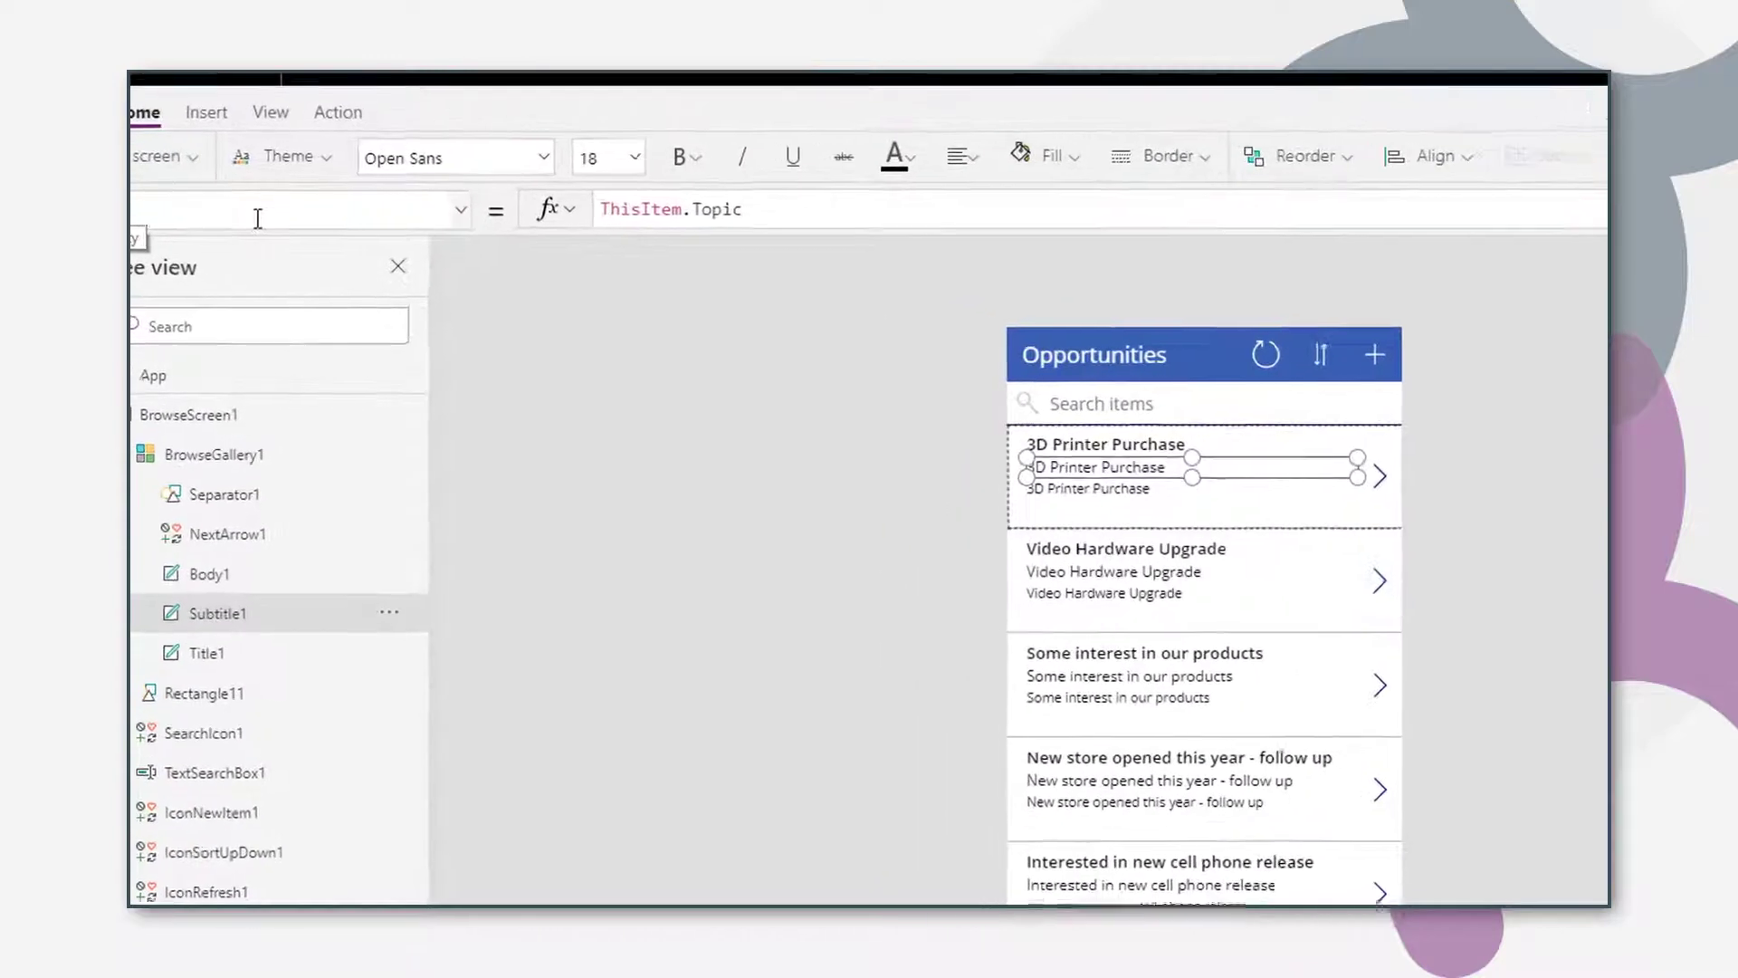
pyautogui.doubleClick(748, 198)
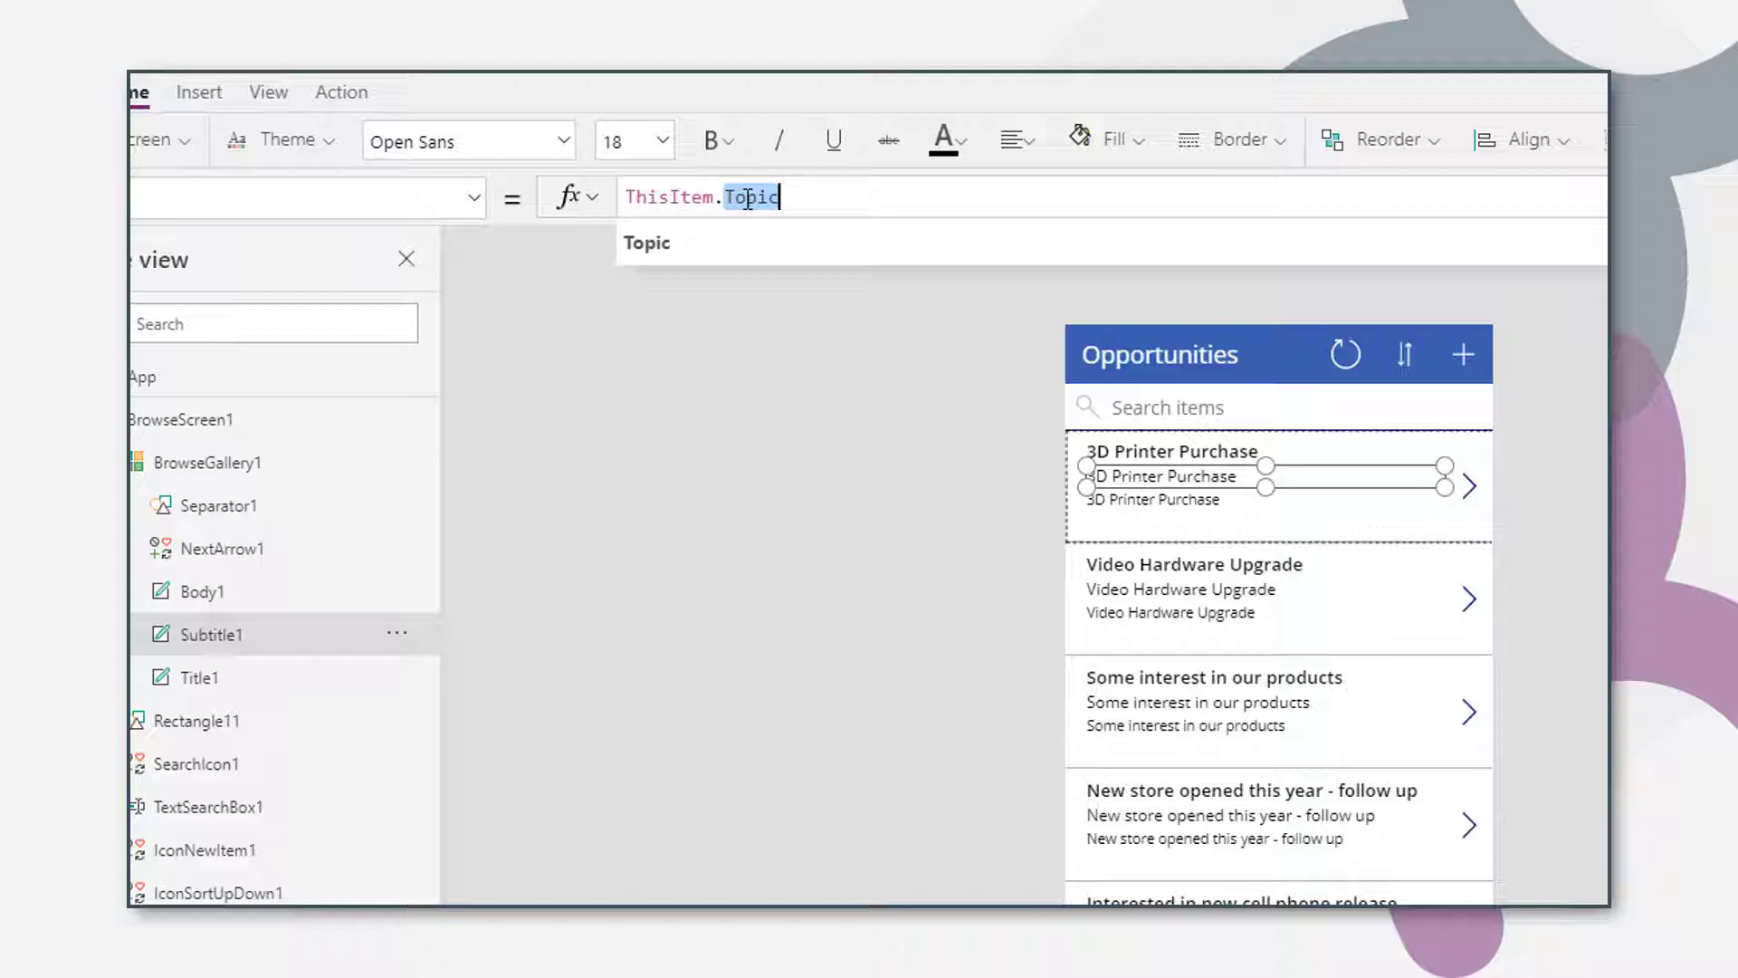
pyautogui.write('account')
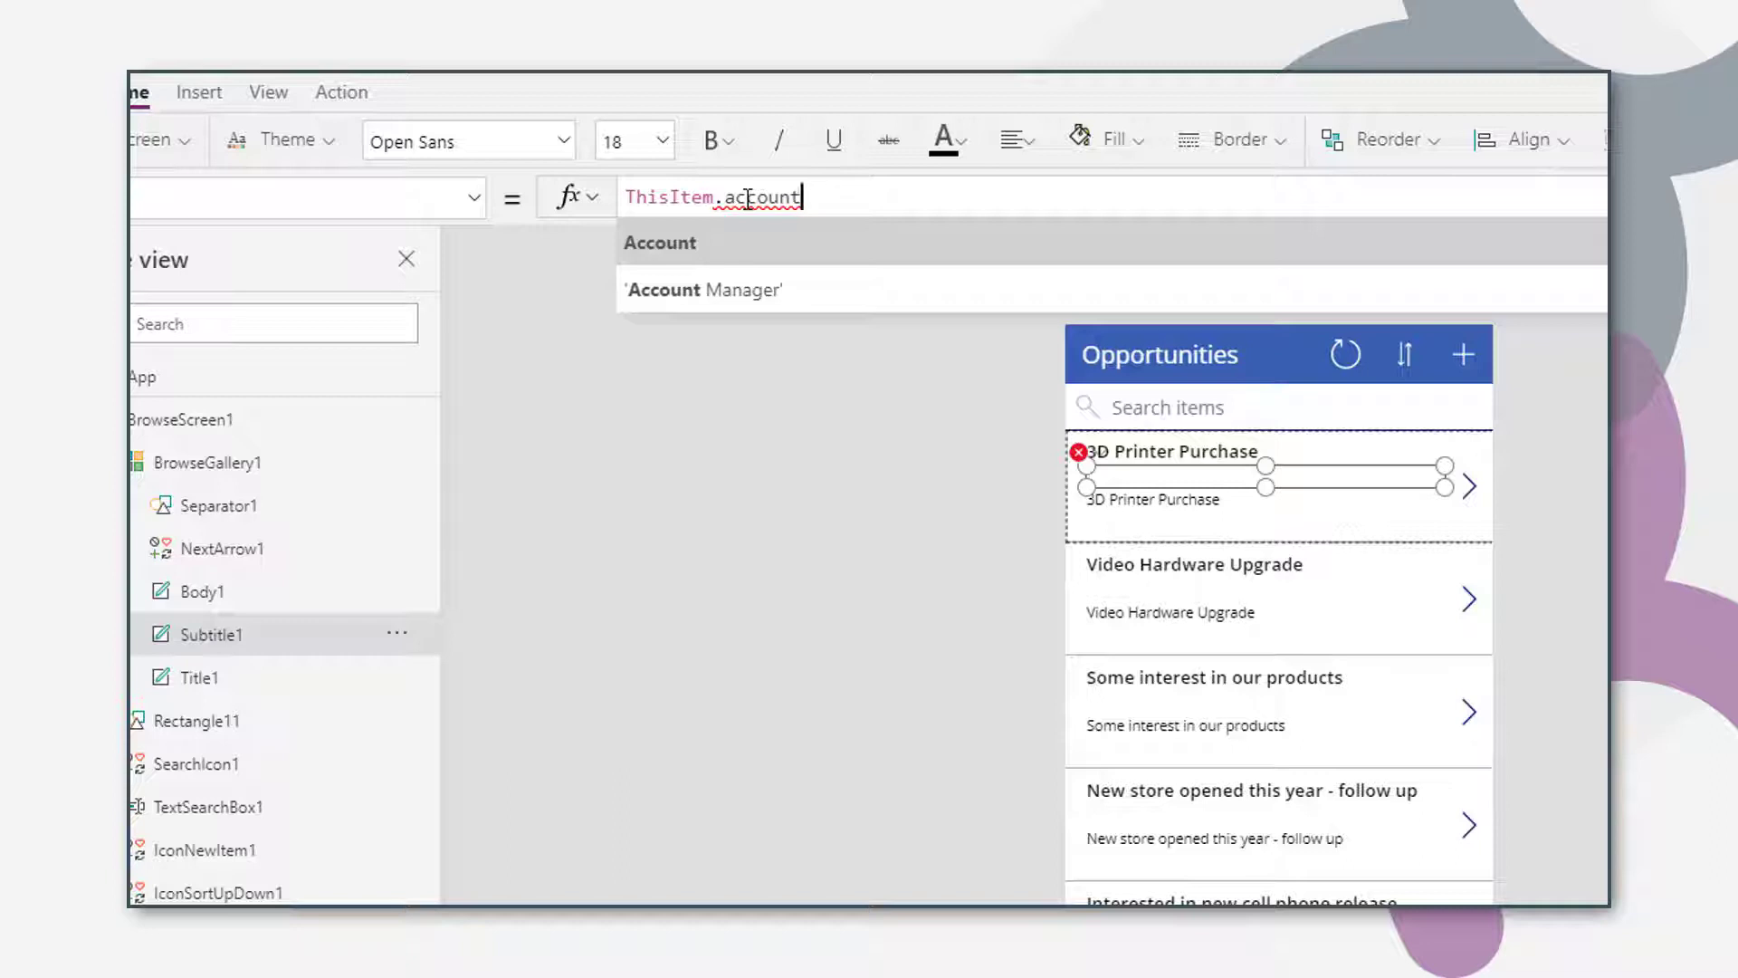
pyautogui.write('.')
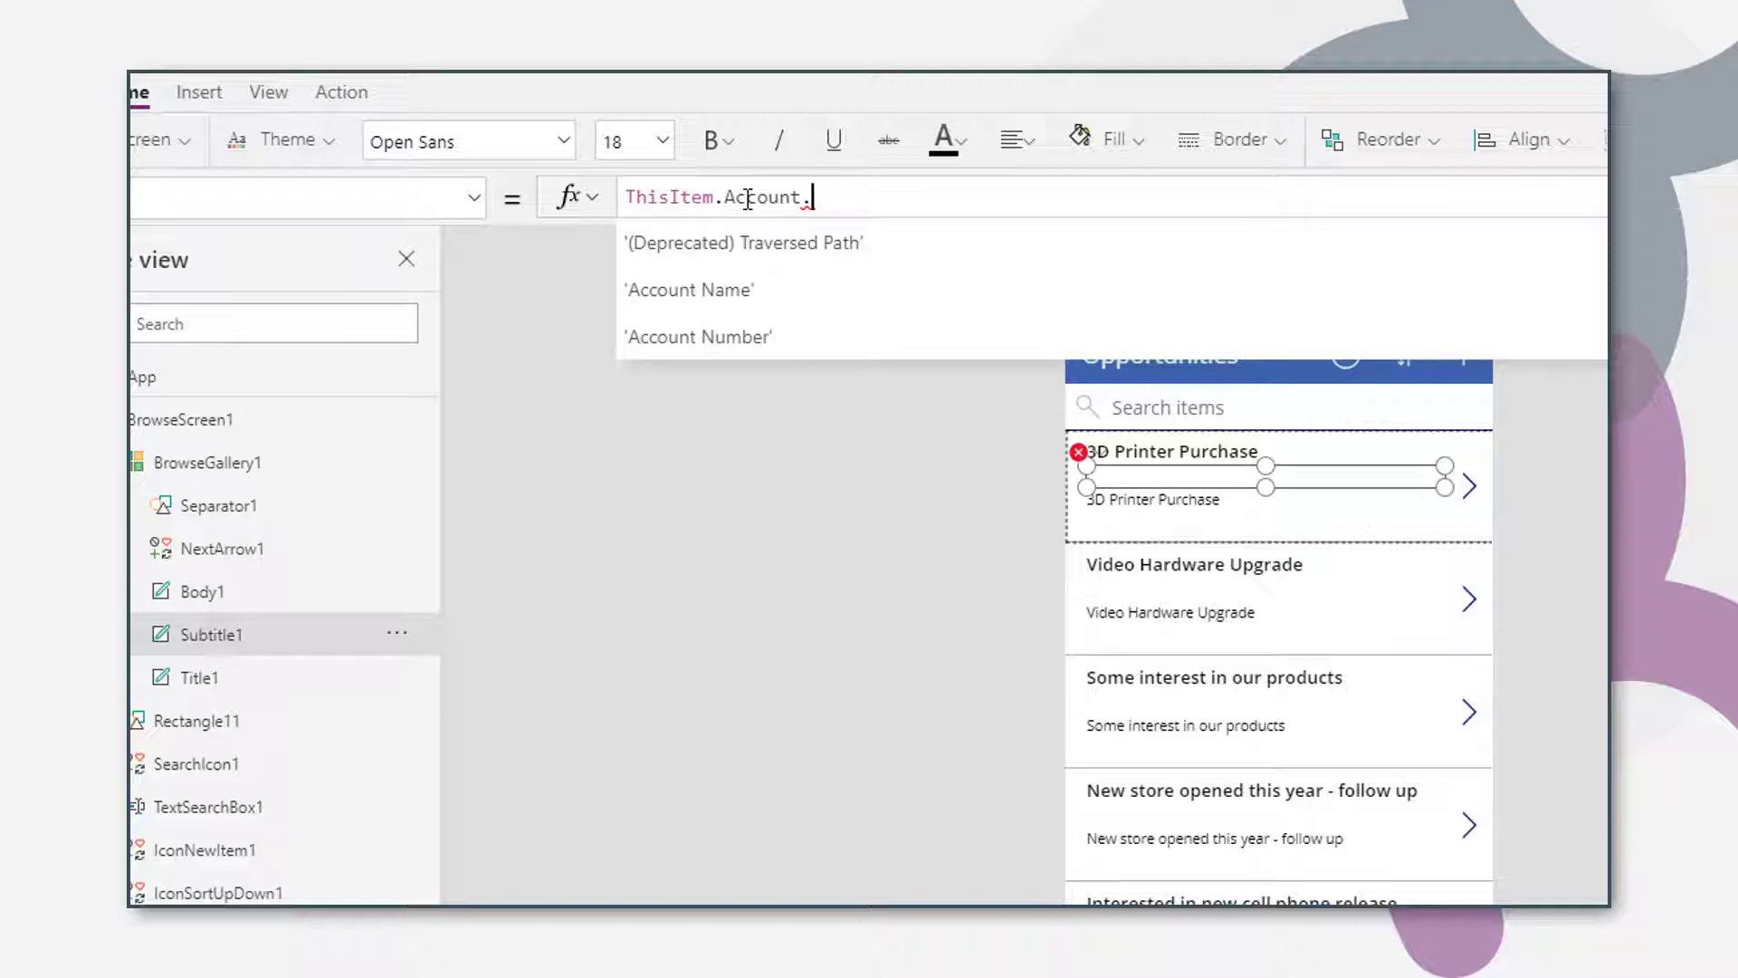
pyautogui.press('Down')
pyautogui.press('Down')
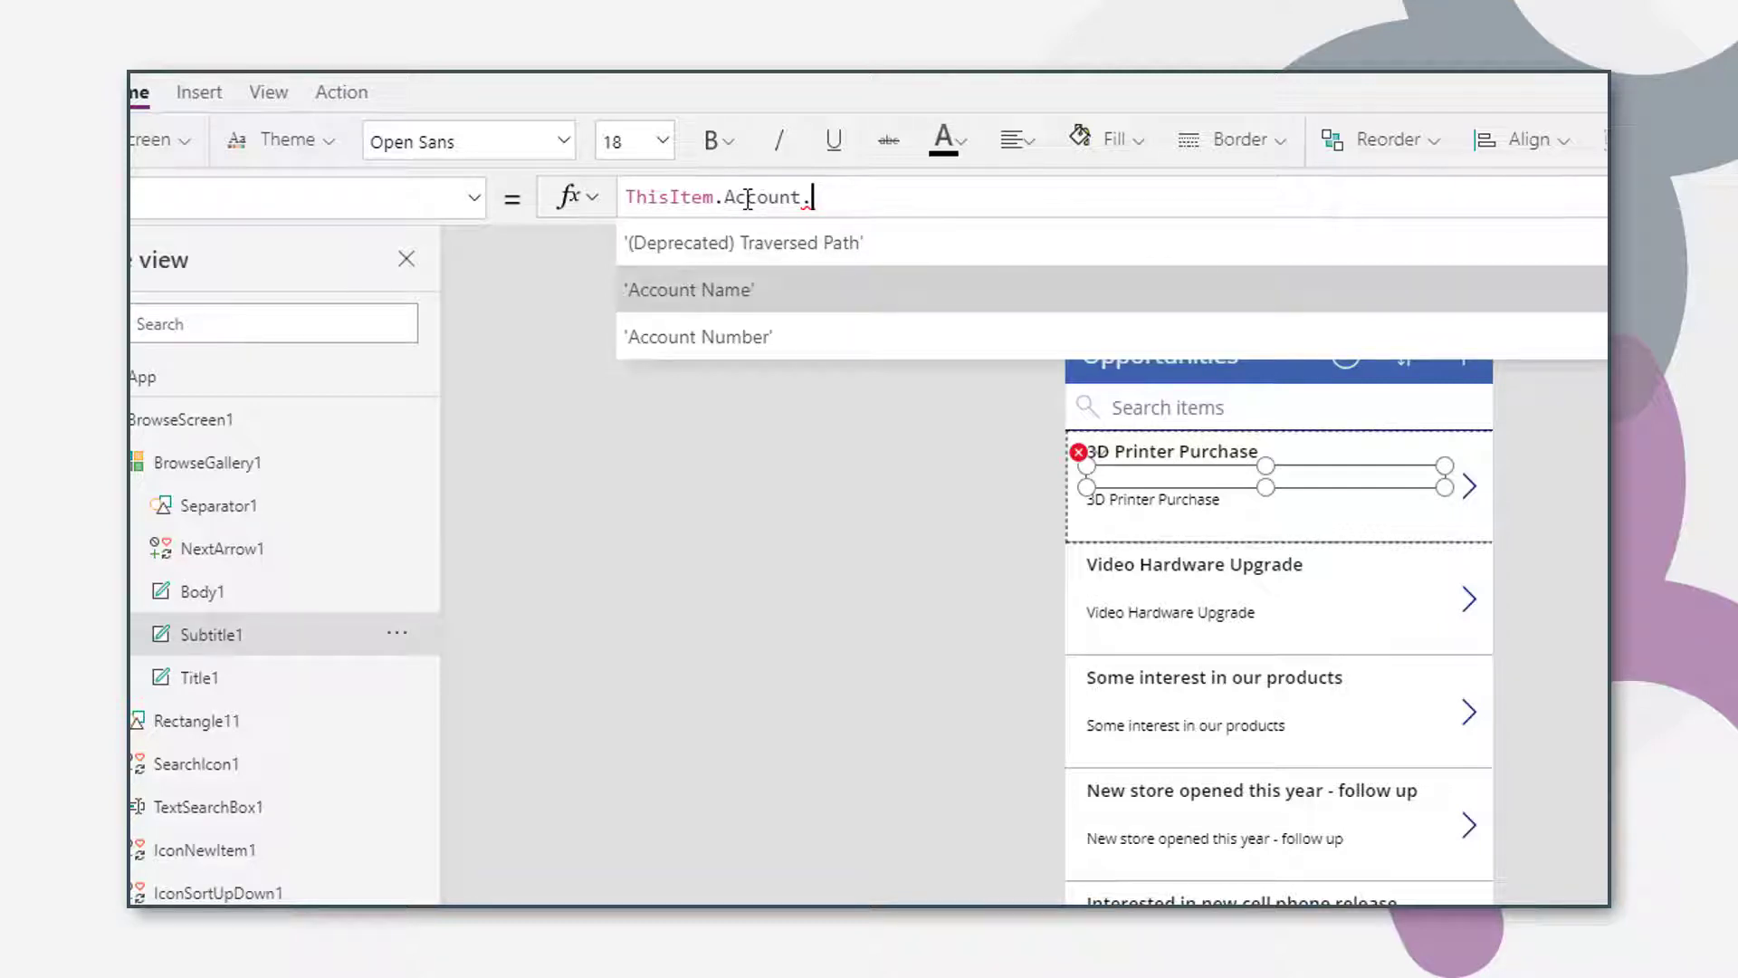
pyautogui.press('Tab')
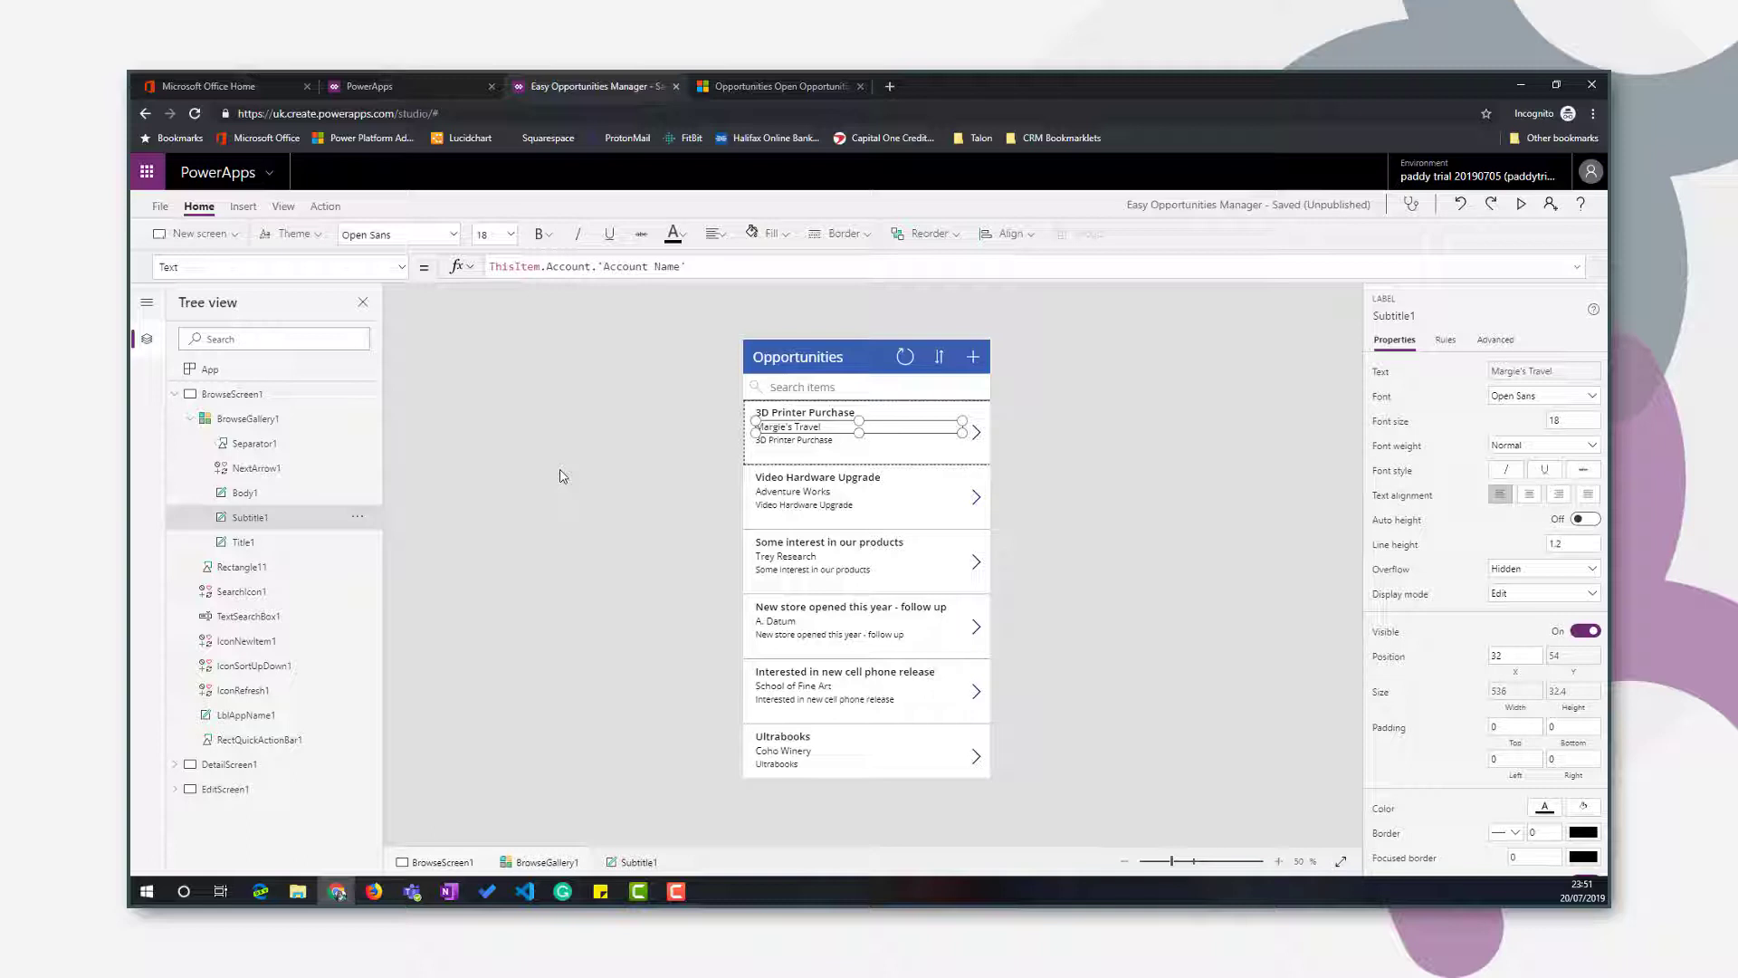
# Shrink the gallery's Body1 label to about 216 wide and 36 high, and nudge it down to Y position 112.
pyautogui.click(783, 445)
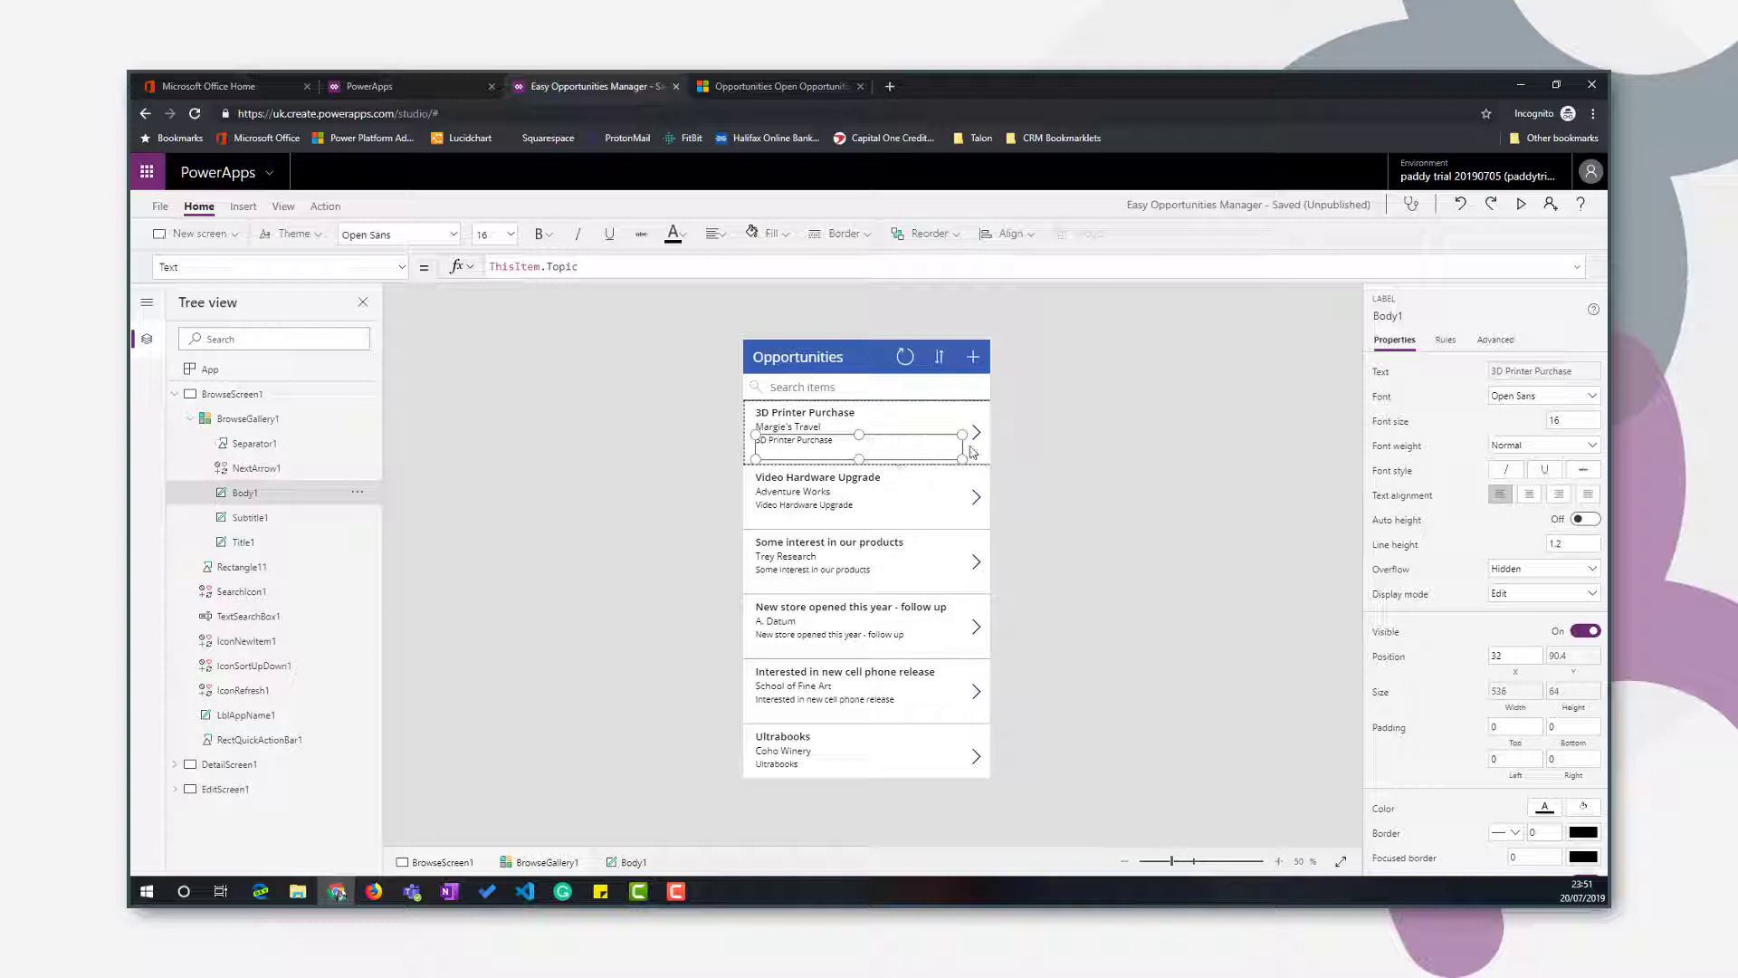
pyautogui.moveTo(962, 434); pyautogui.dragTo(798, 452)
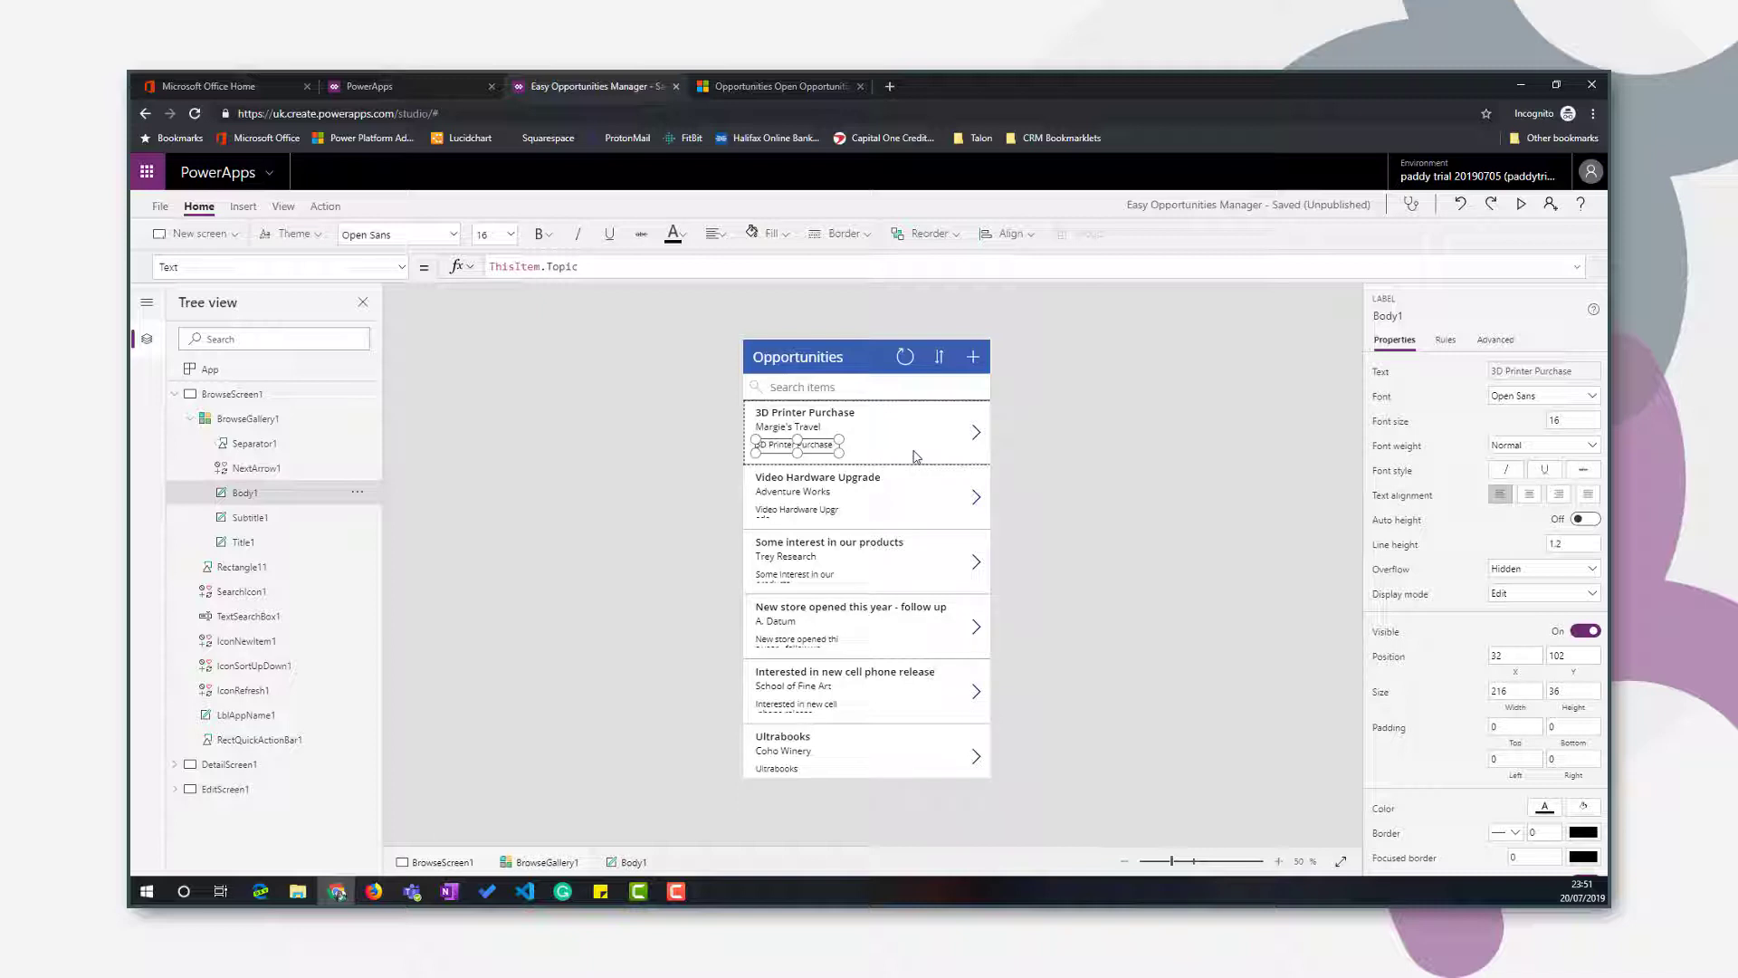
pyautogui.press('Down')
pyautogui.press('Down')
pyautogui.press('Down')
pyautogui.press('Down')
pyautogui.press('Down')
pyautogui.press('Down')
pyautogui.press('Down')
pyautogui.press('Down')
pyautogui.press('Down')
pyautogui.press('Down')
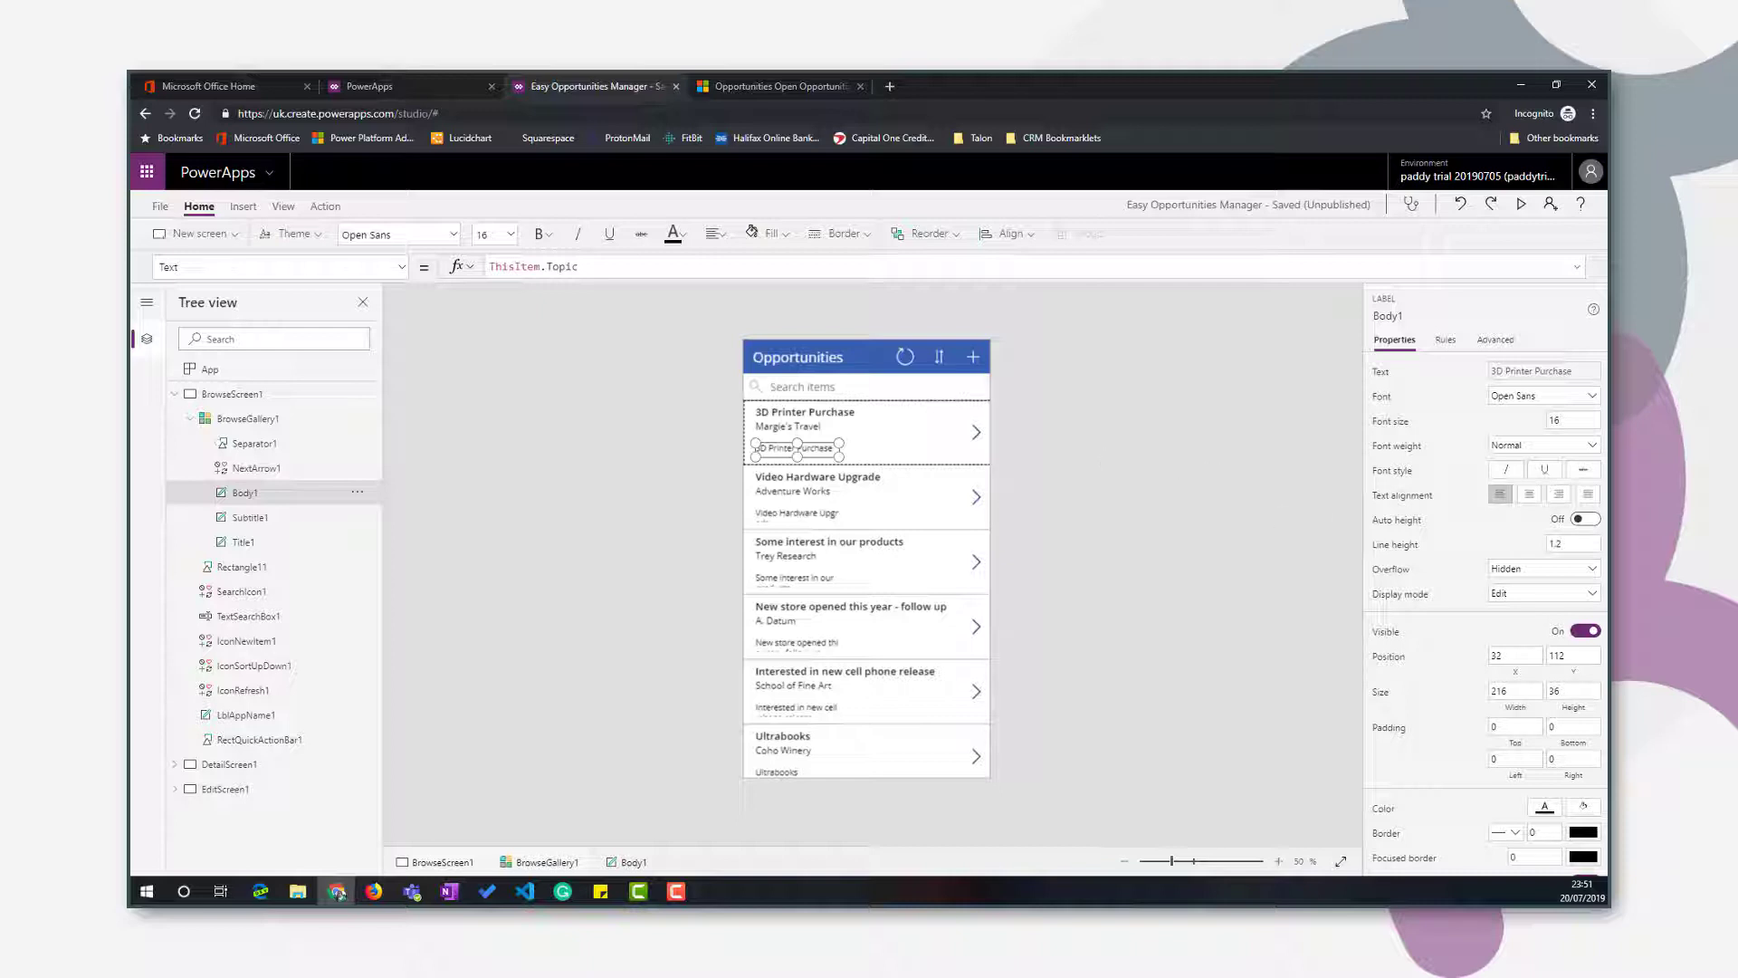
# Set the Body1 field of BrowseGallery1 to Est. Close Date.
pyautogui.click(264, 417)
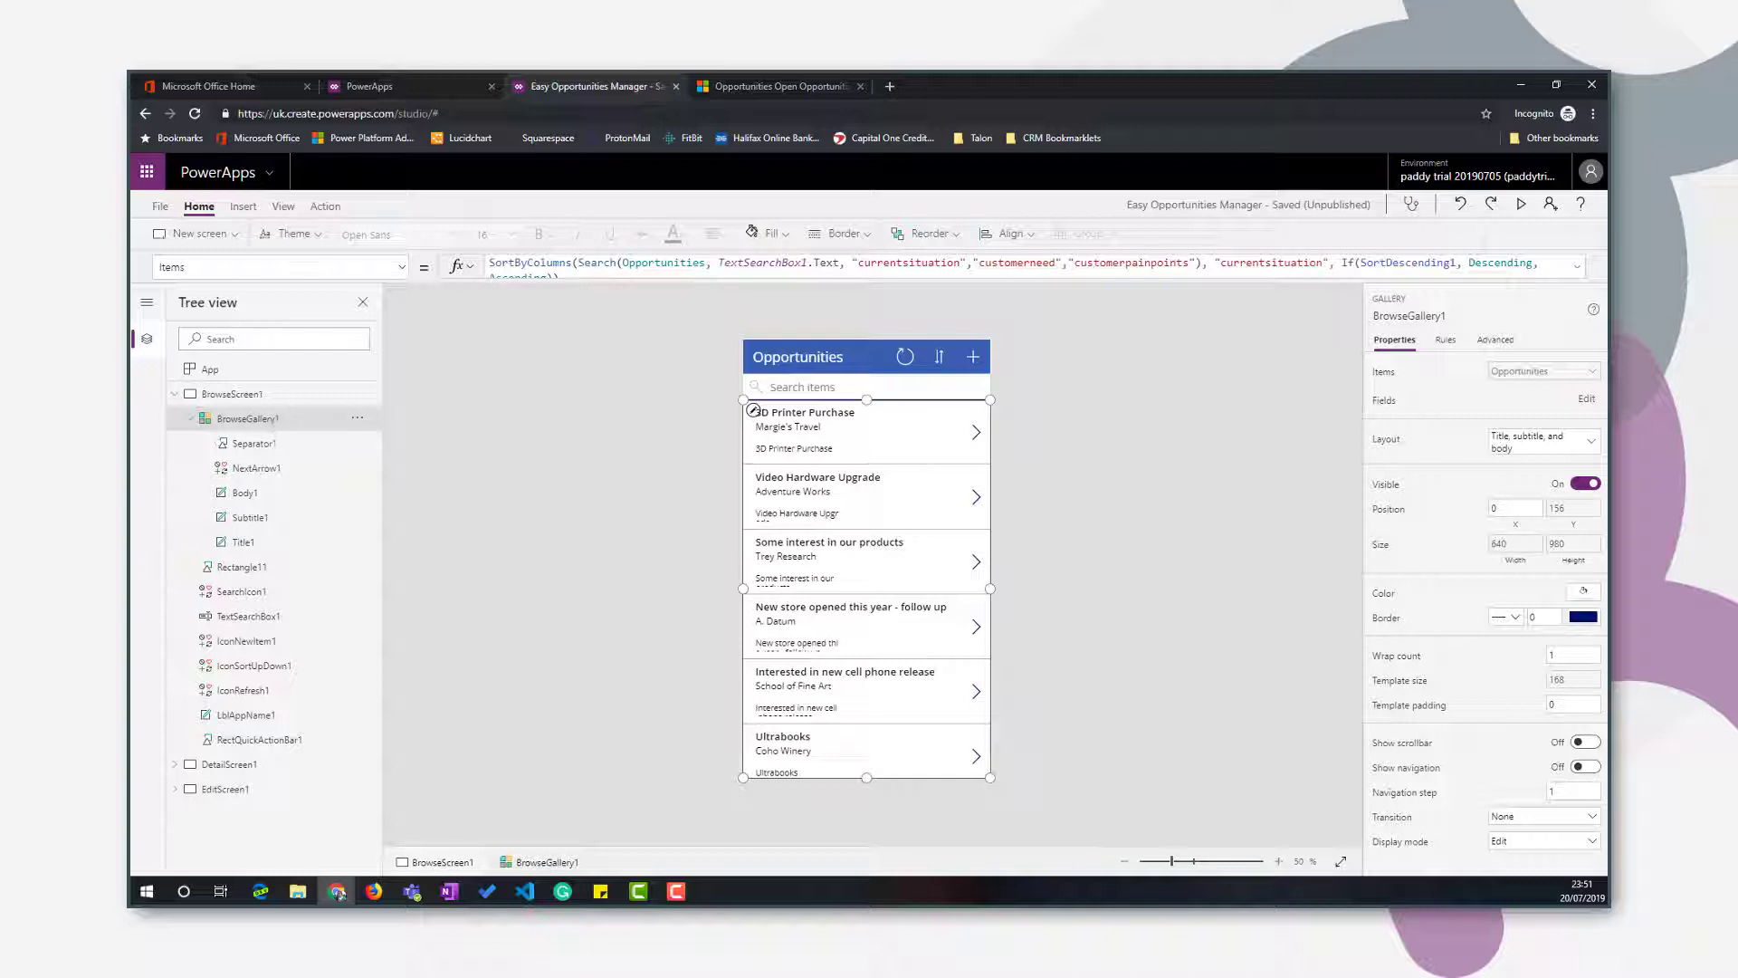
pyautogui.click(1586, 400)
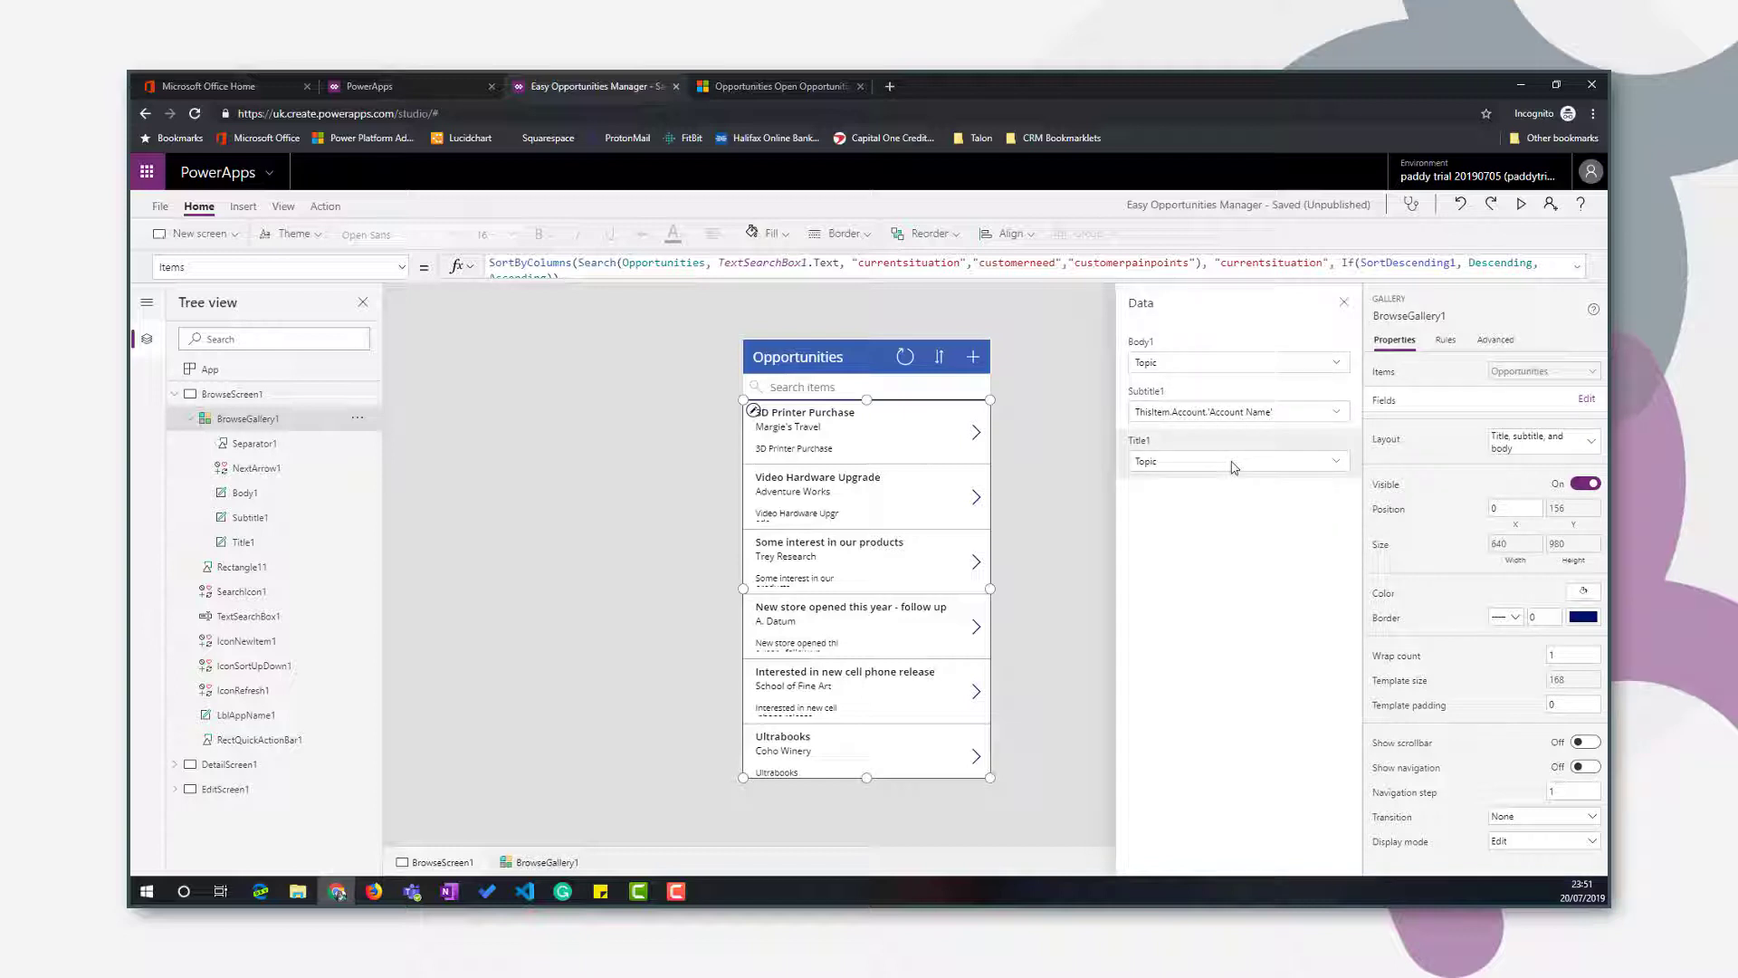
pyautogui.click(1208, 364)
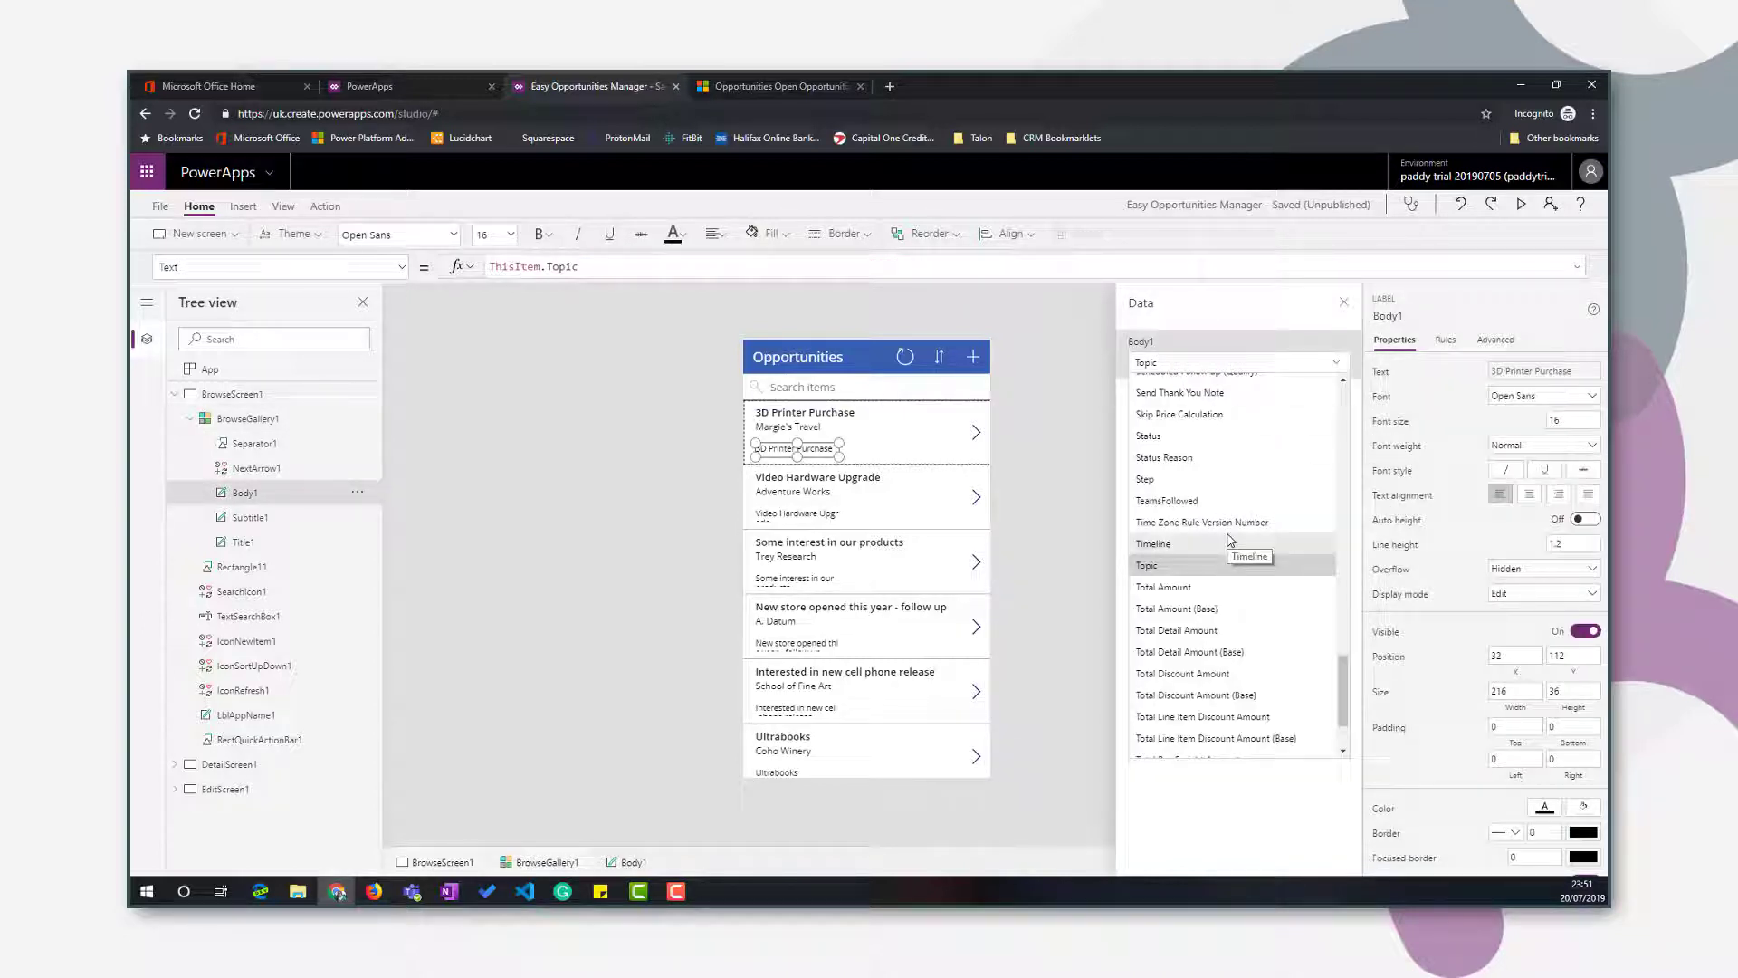
pyautogui.scroll(2, 1220, 534)
pyautogui.scroll(5, 1221, 534)
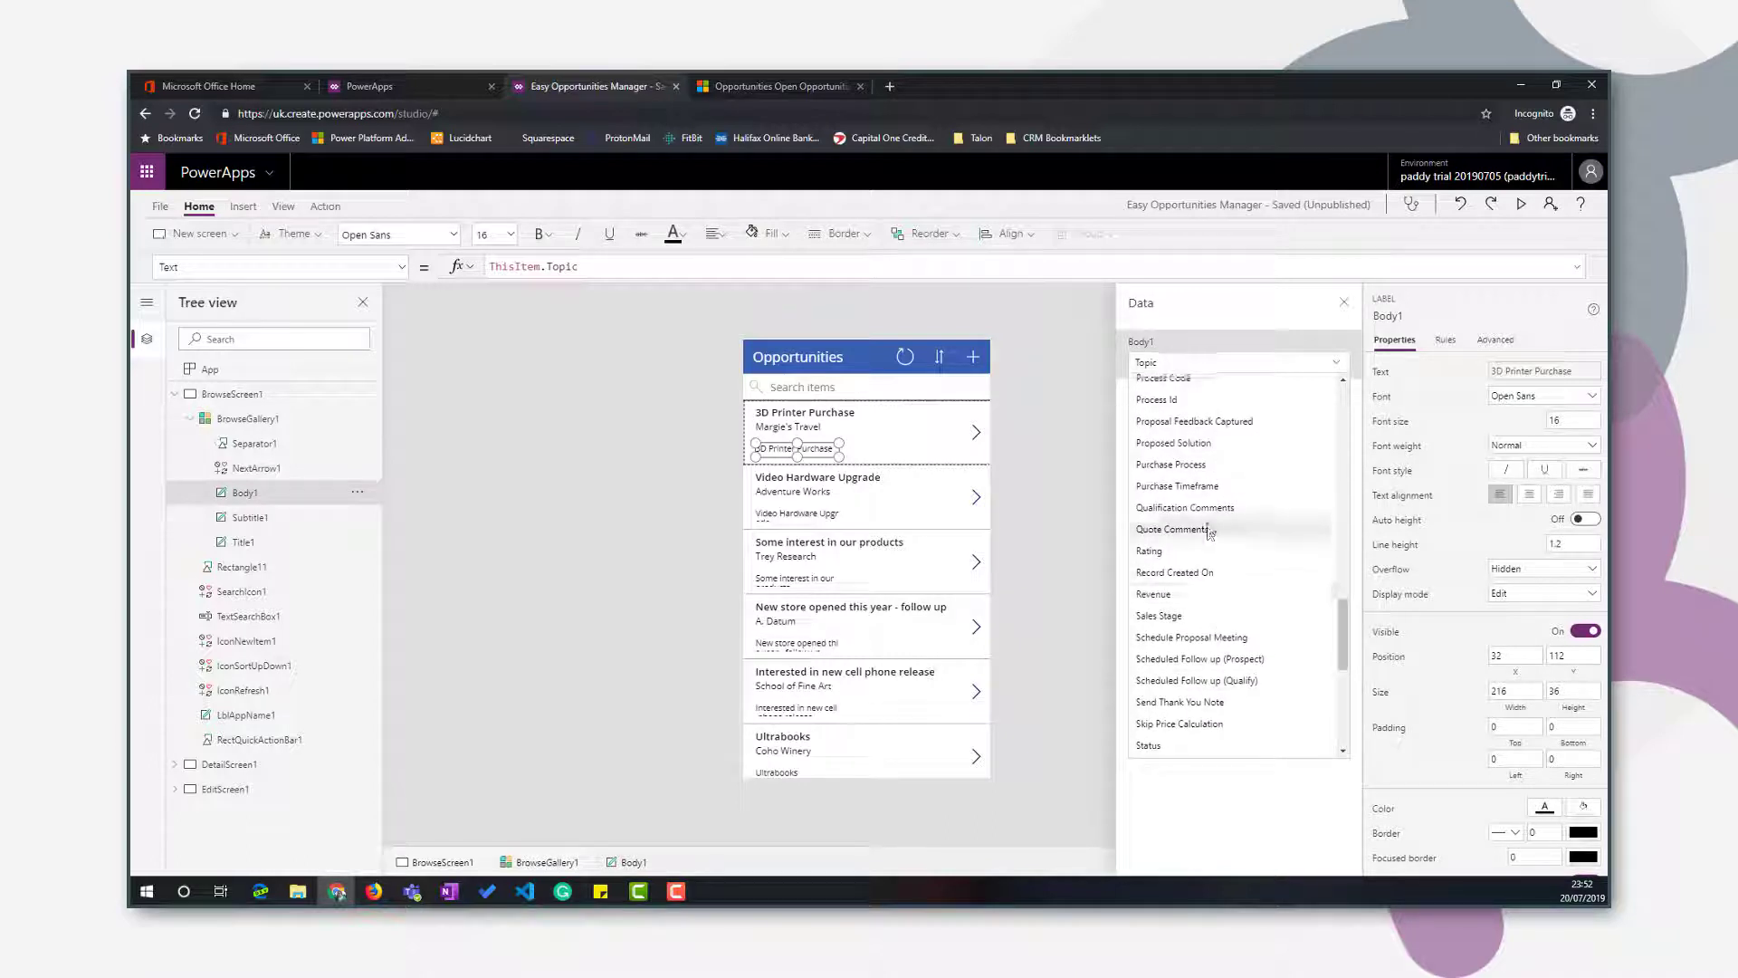
pyautogui.scroll(10, 1211, 529)
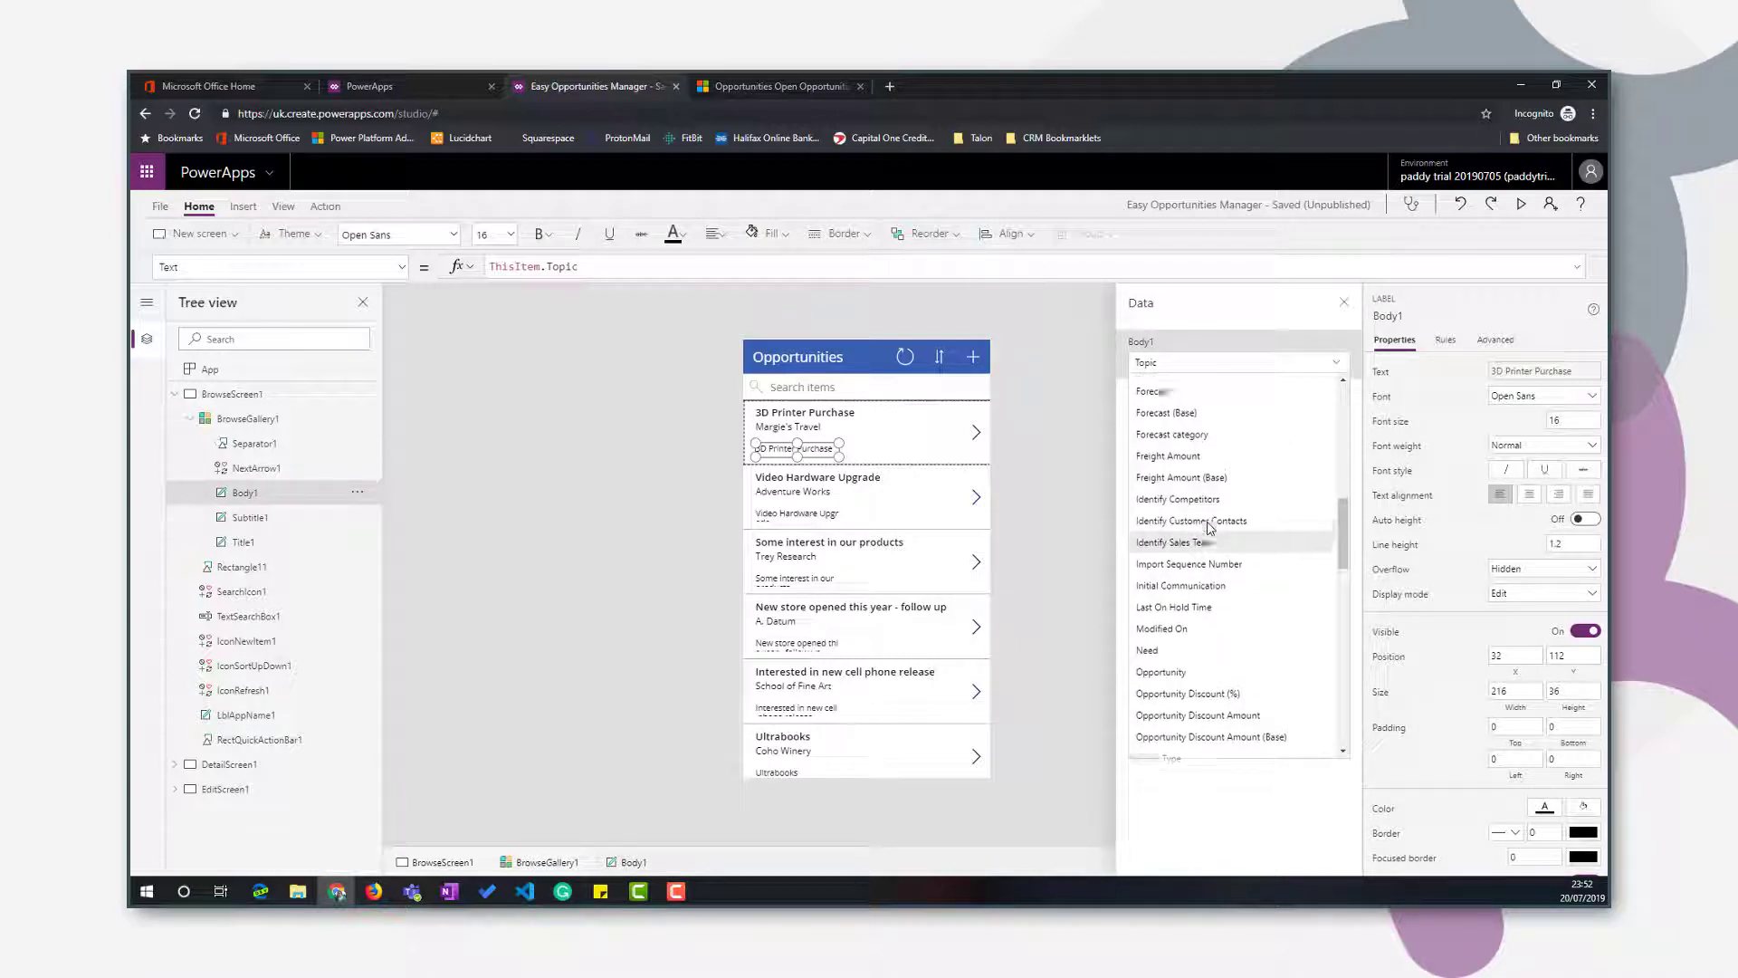
pyautogui.scroll(3, 1211, 528)
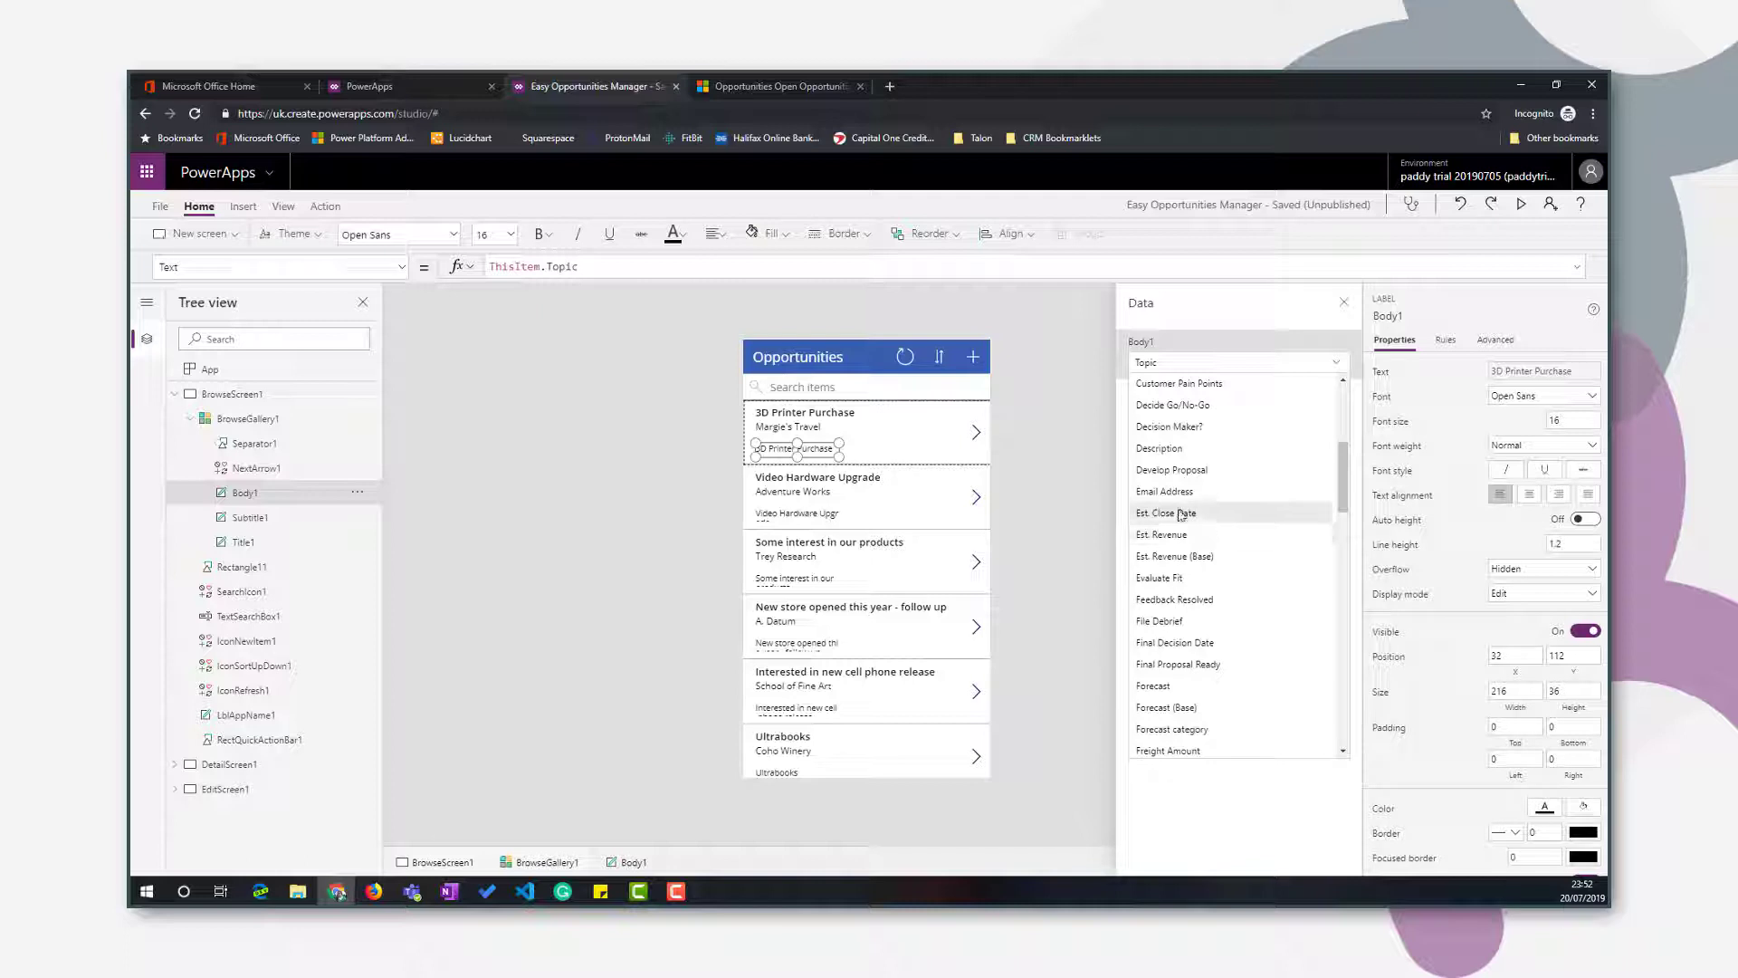
pyautogui.click(1179, 512)
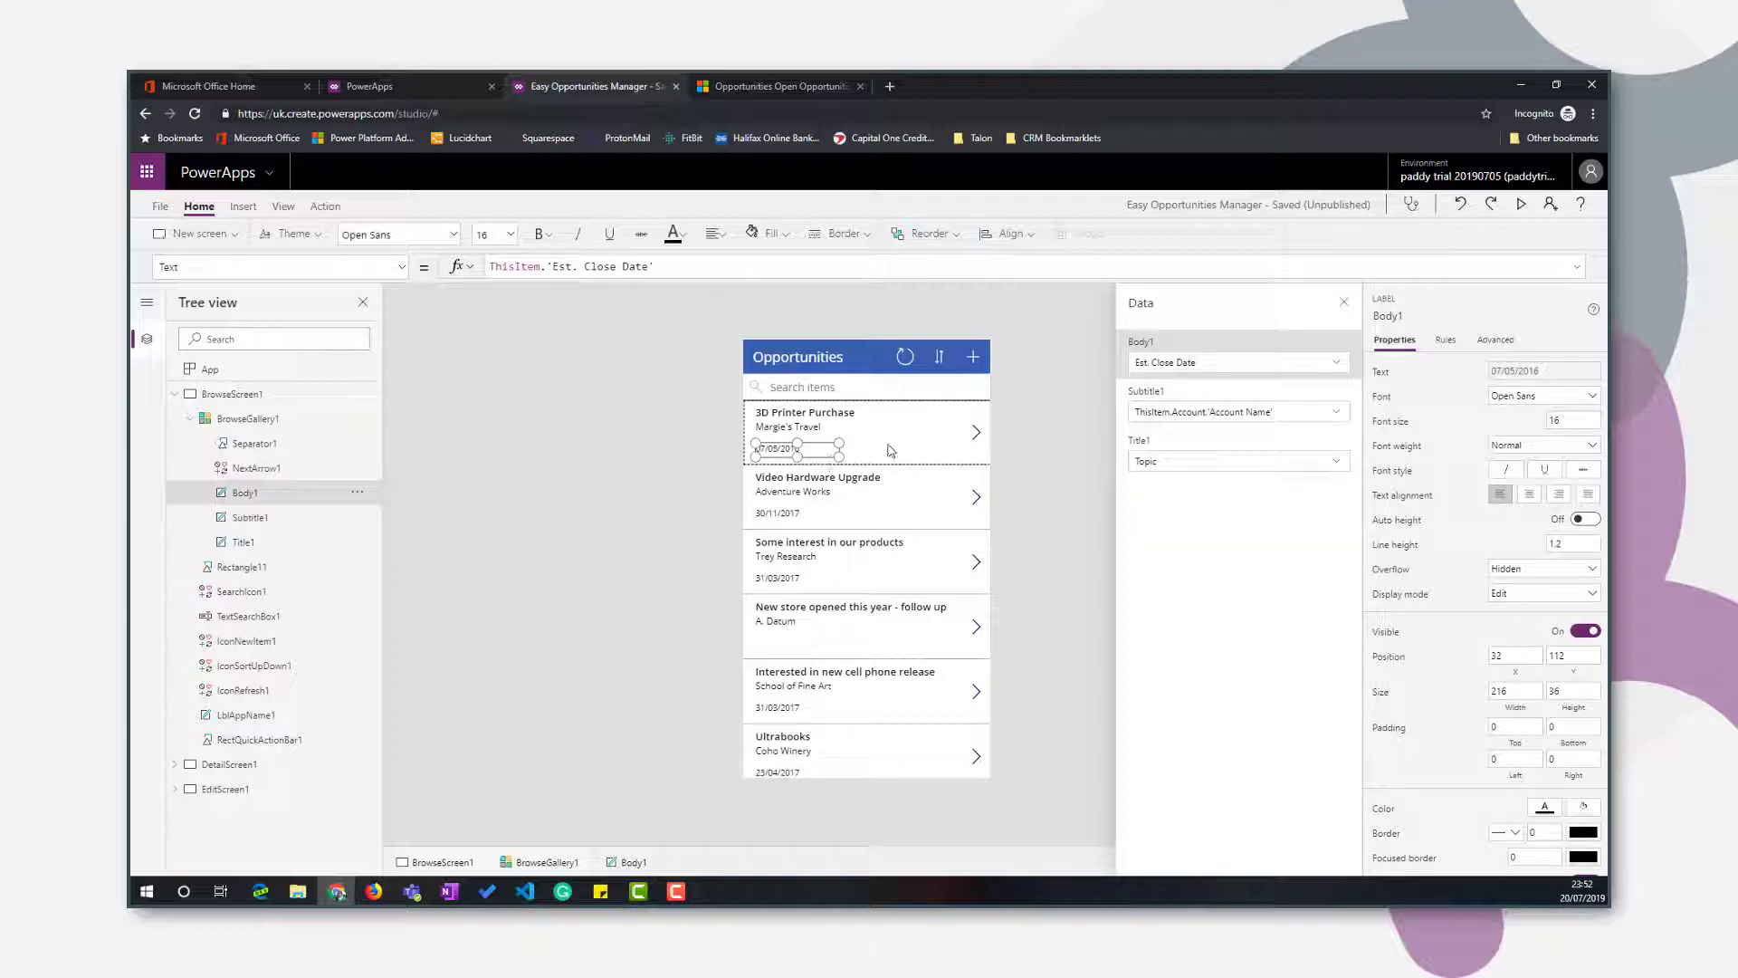
pyautogui.click(1344, 302)
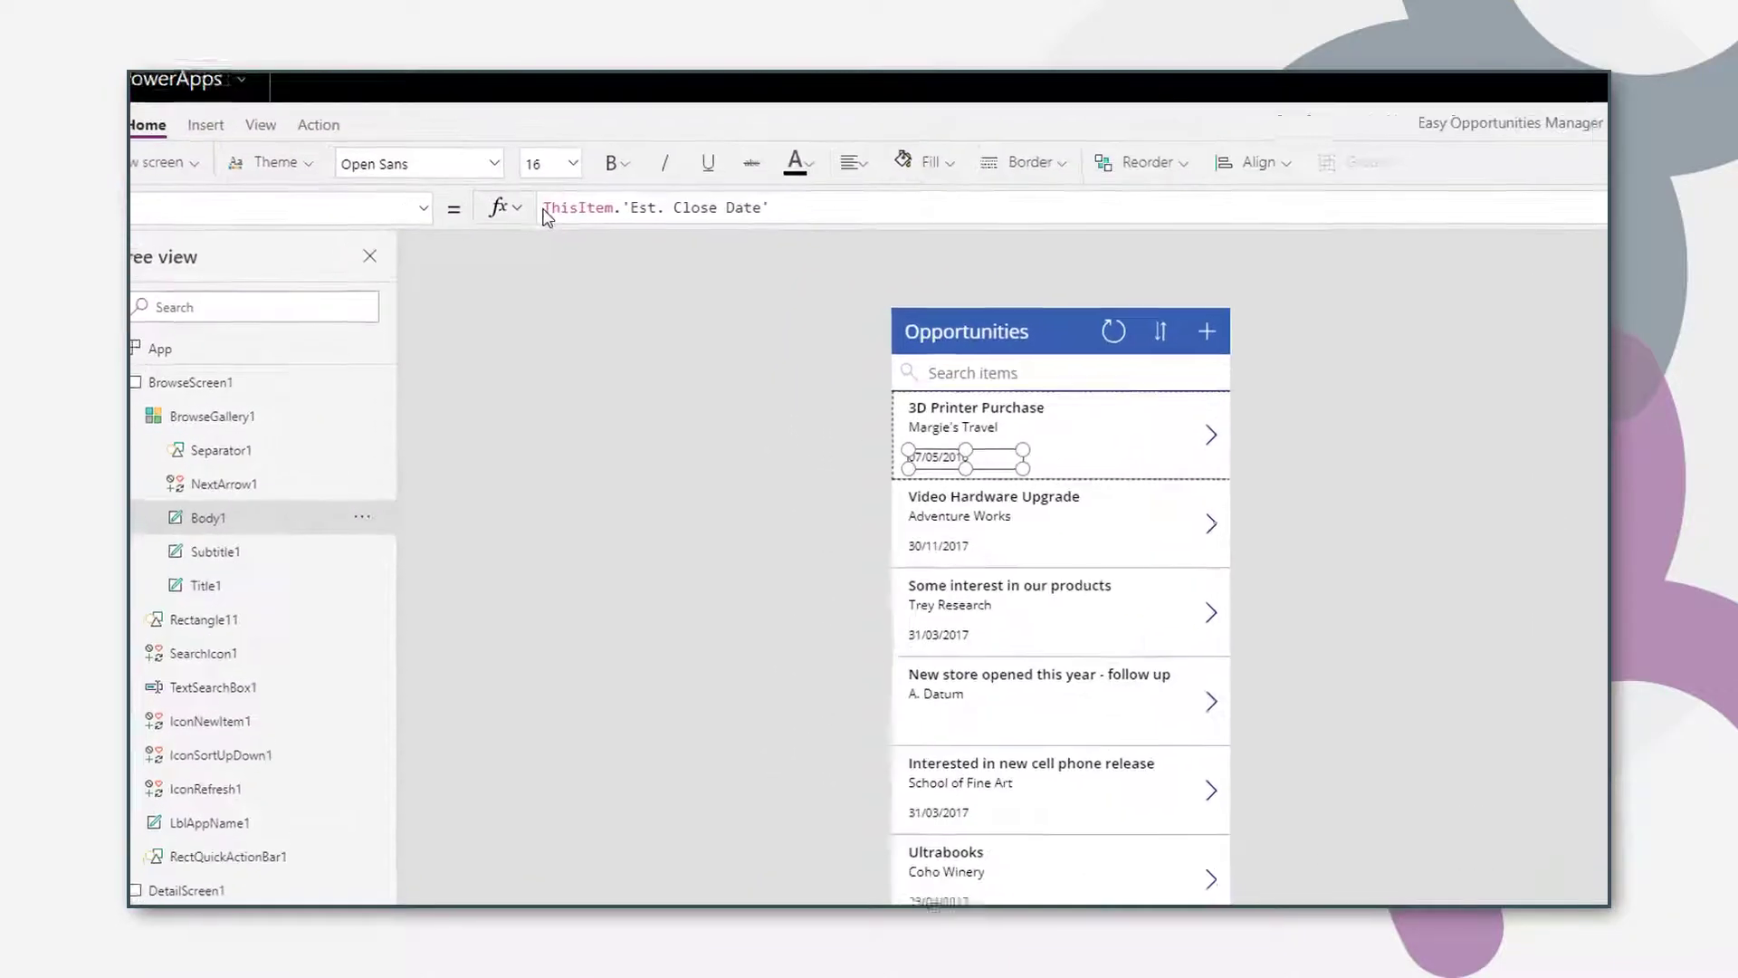
# Prefix the Body1 text with a caption using the formula "Est. Close Date: " & ThisItem.'Est. Close Date'.
pyautogui.click(510, 247)
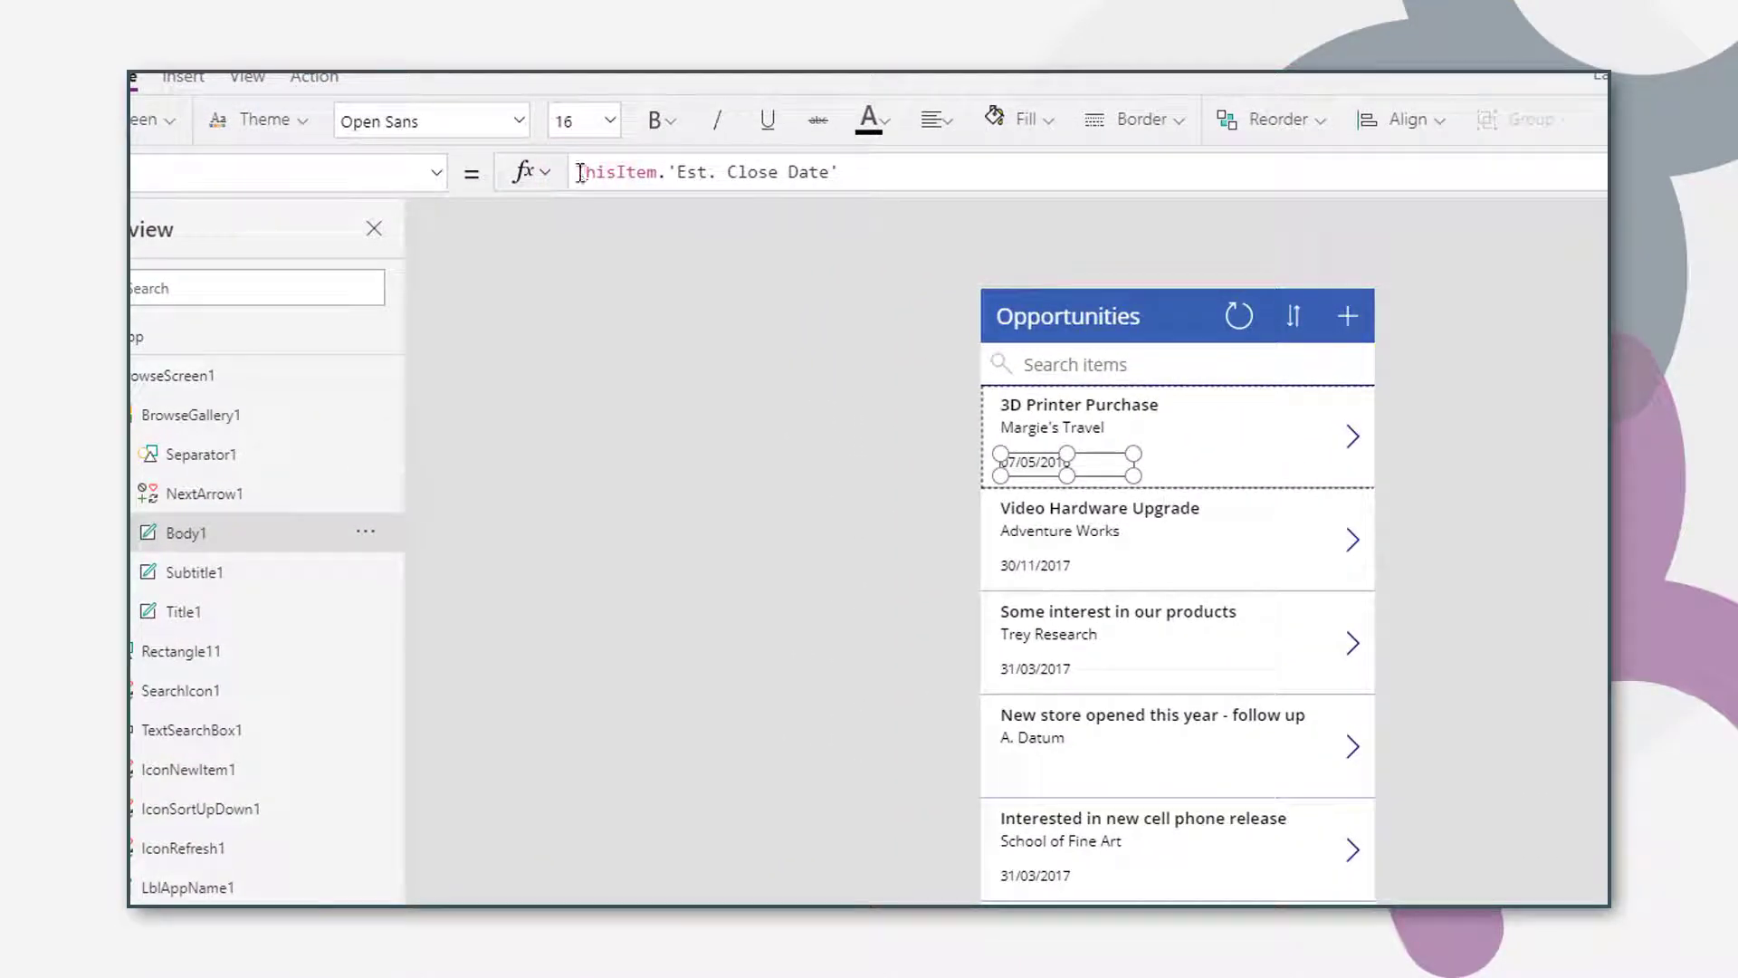
pyautogui.click(583, 169)
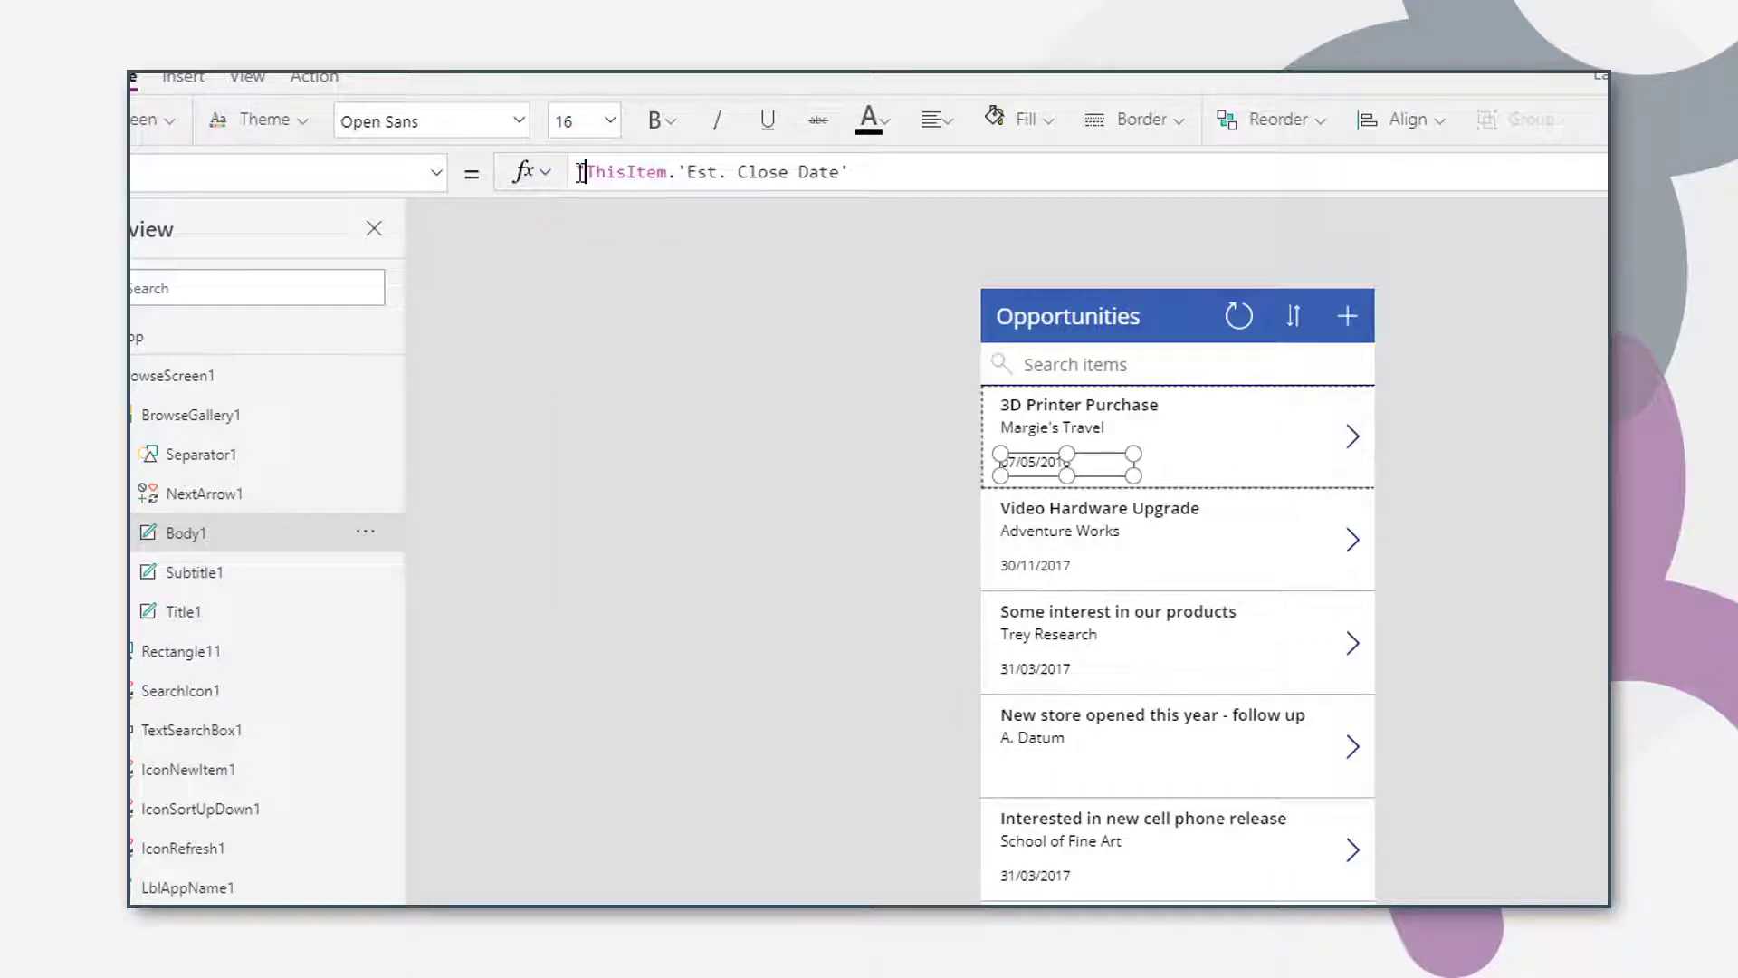
pyautogui.write('"')
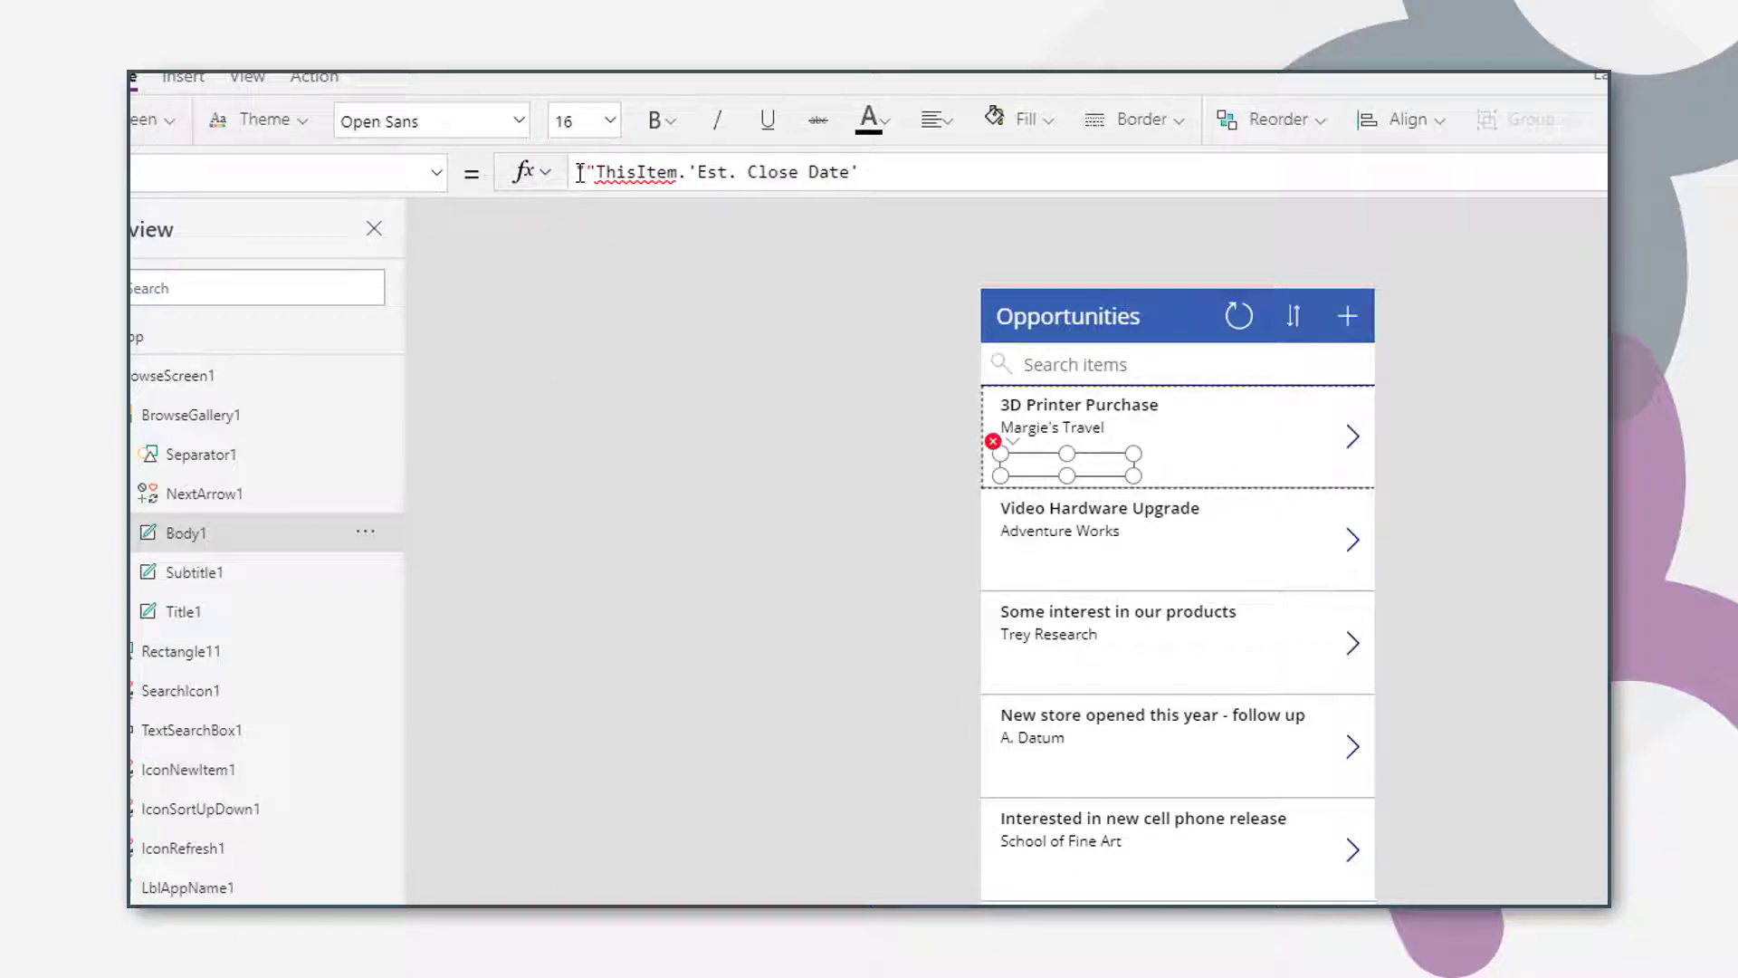
pyautogui.write('Est')
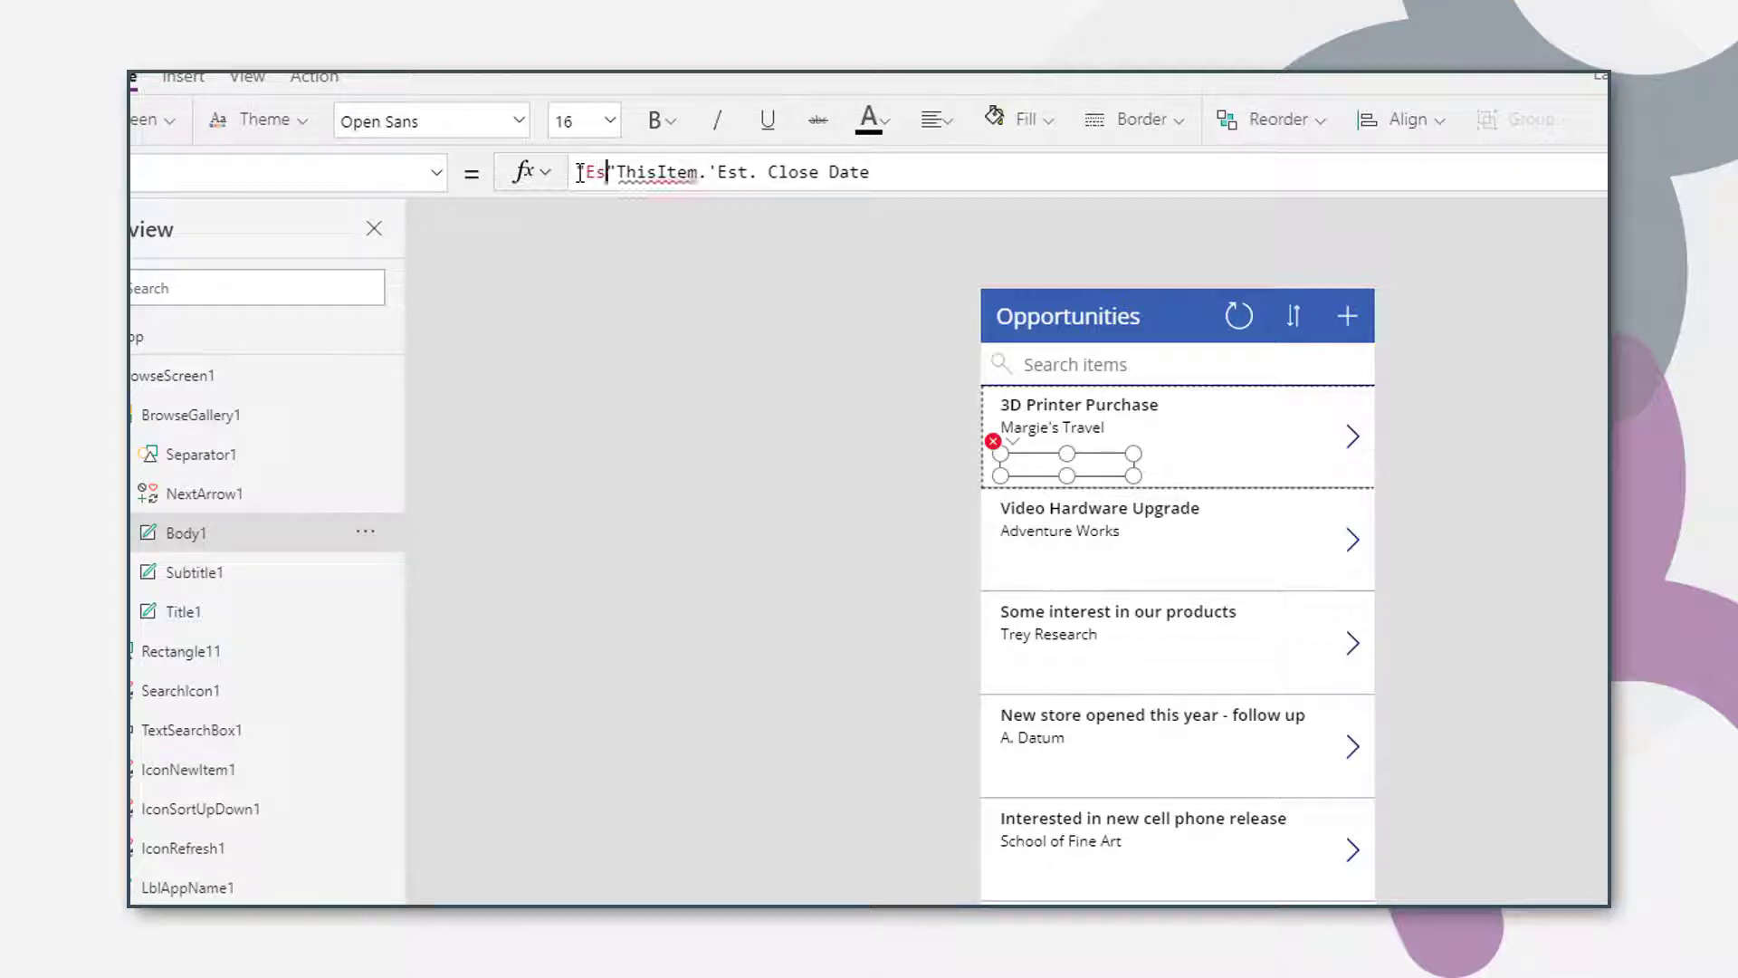
pyautogui.write('. Close')
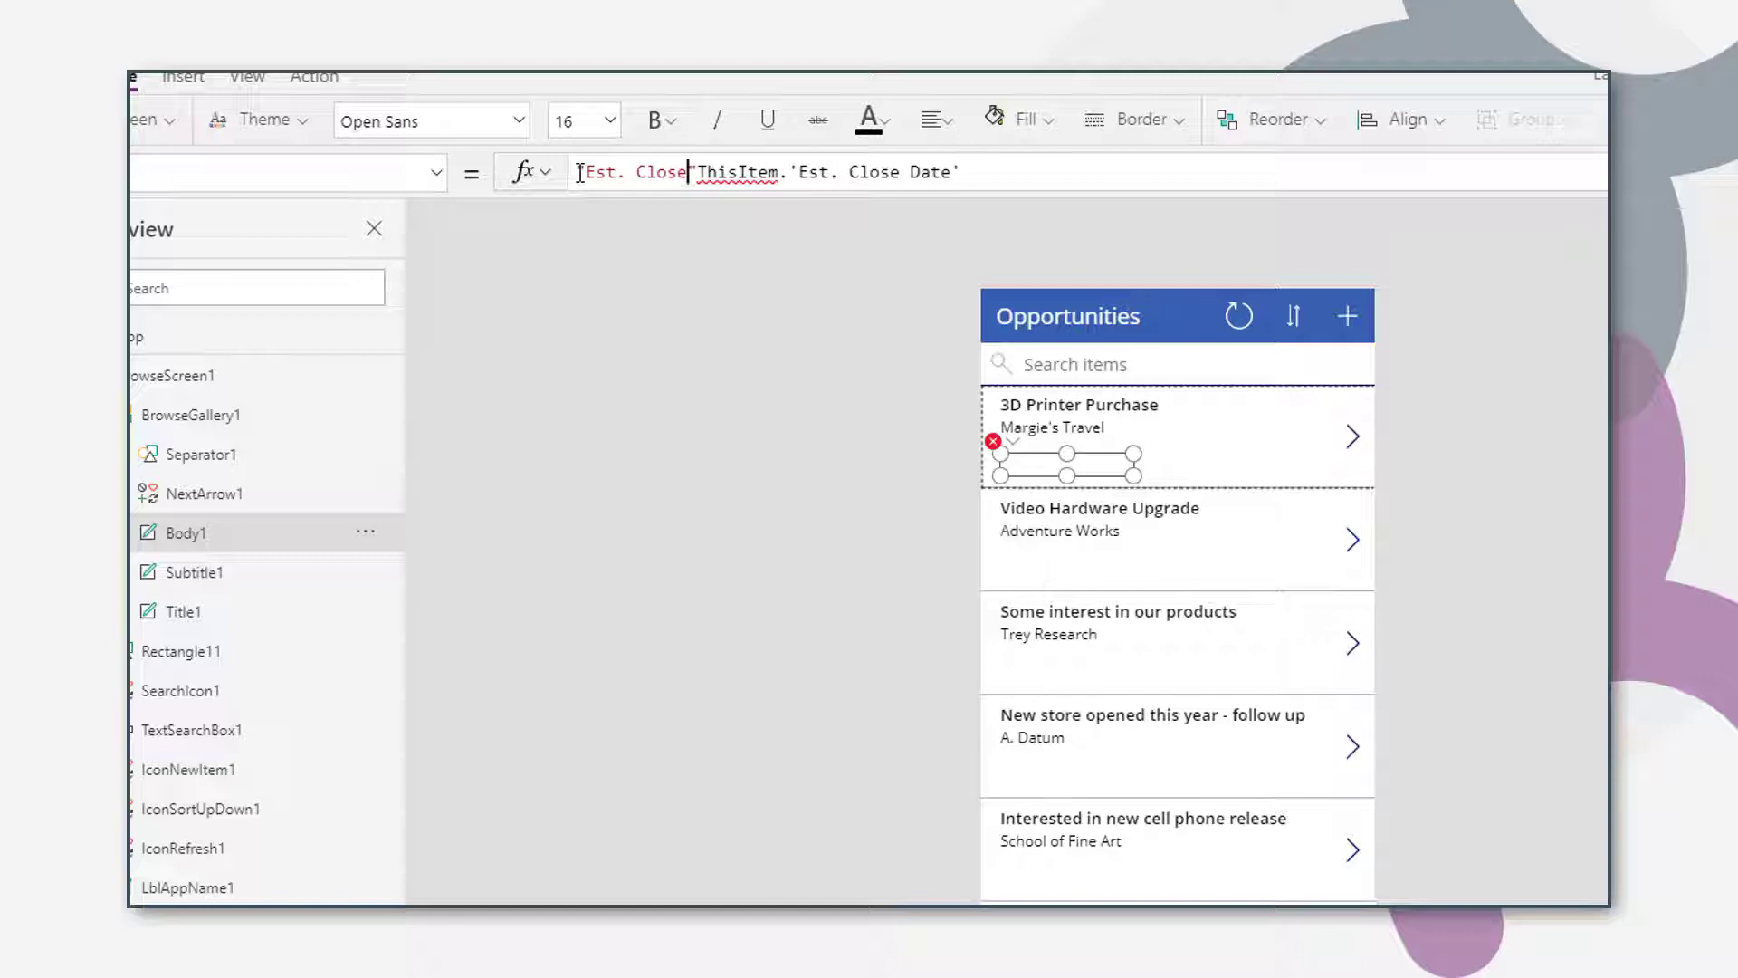
pyautogui.write(' Date')
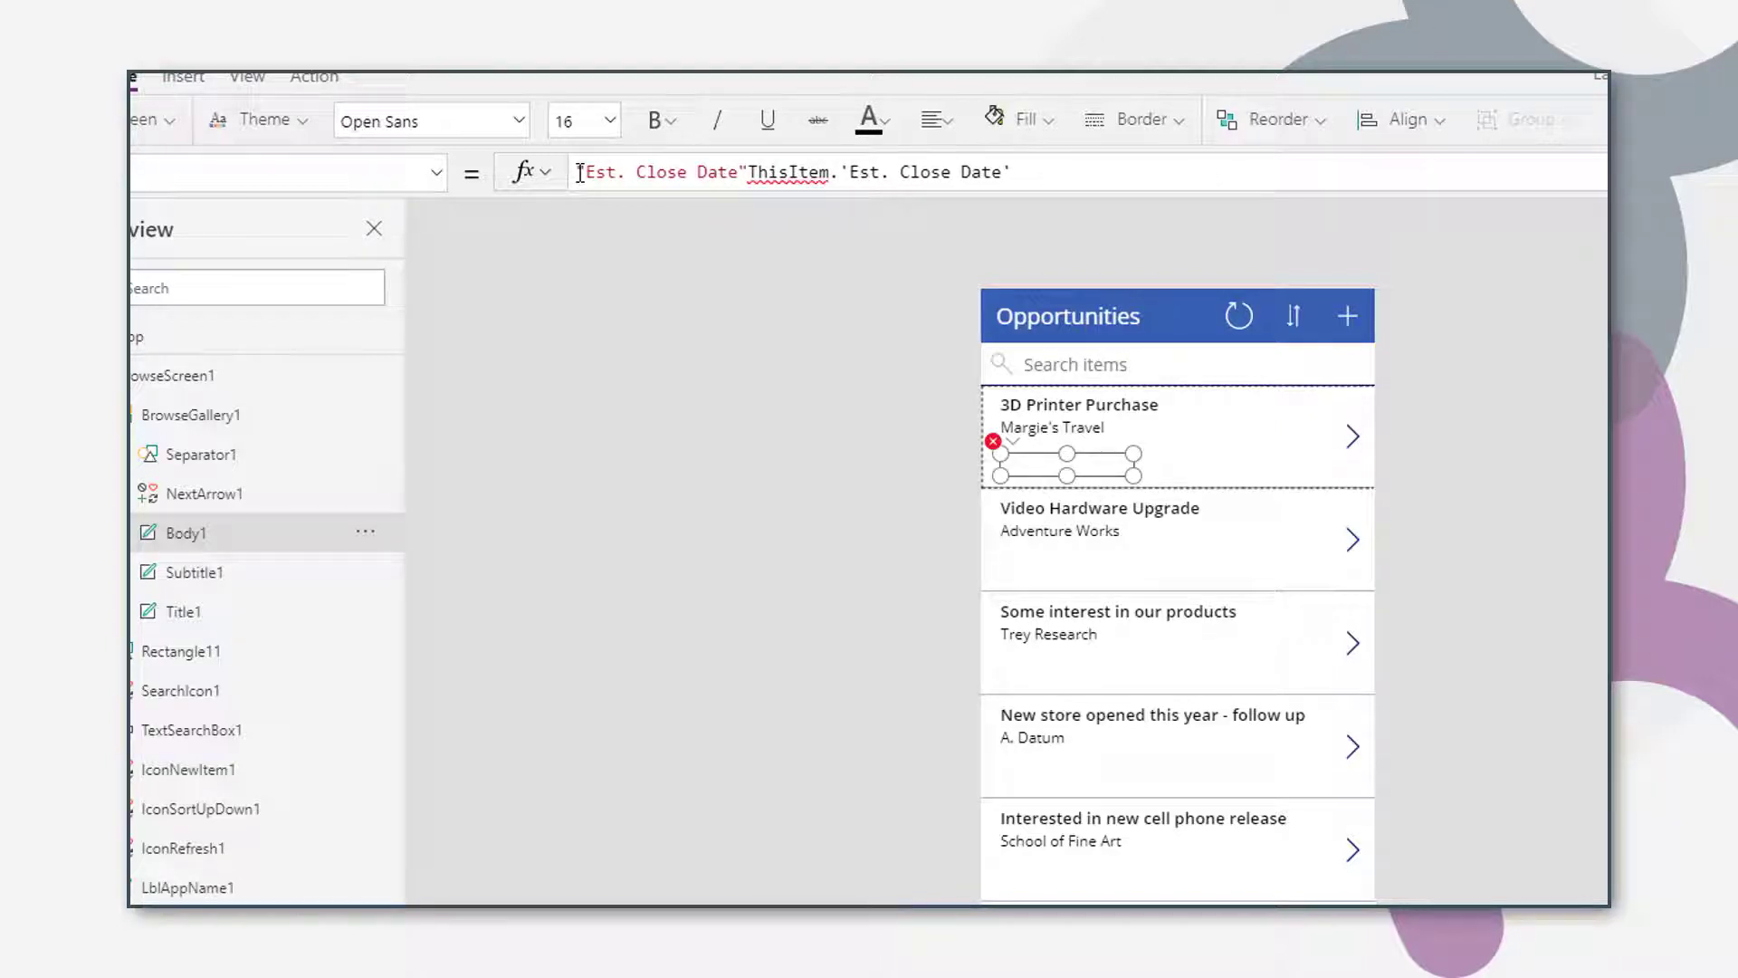
pyautogui.write(':')
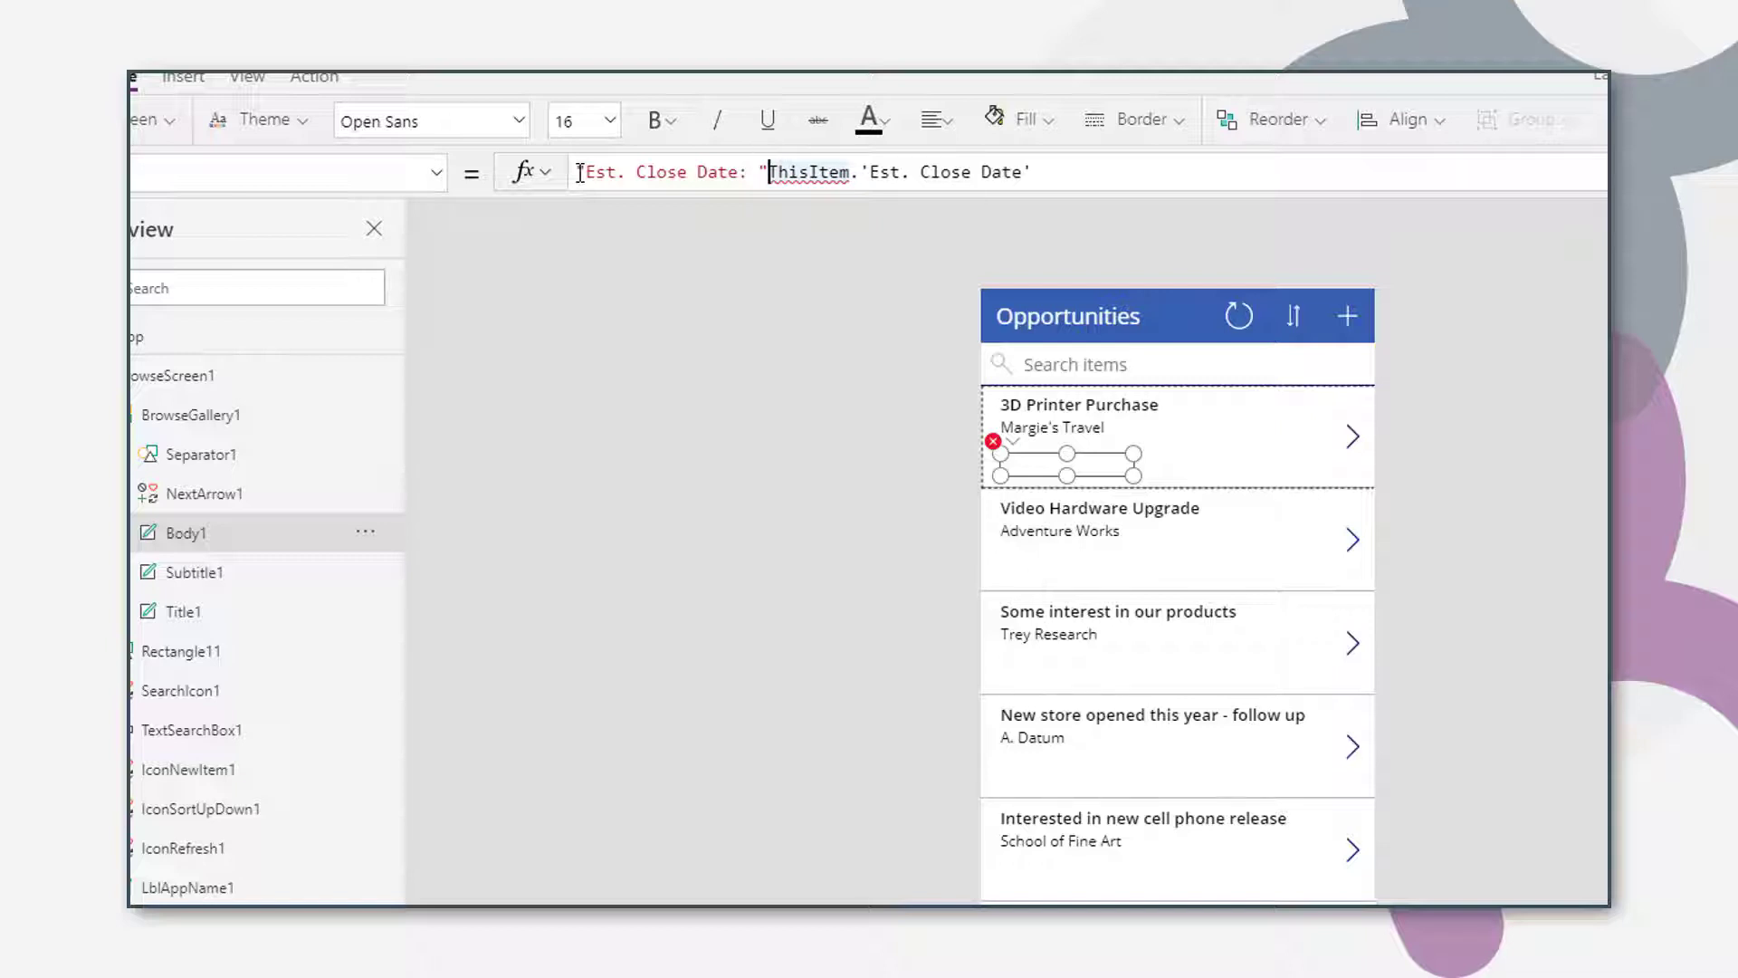
pyautogui.write('&')
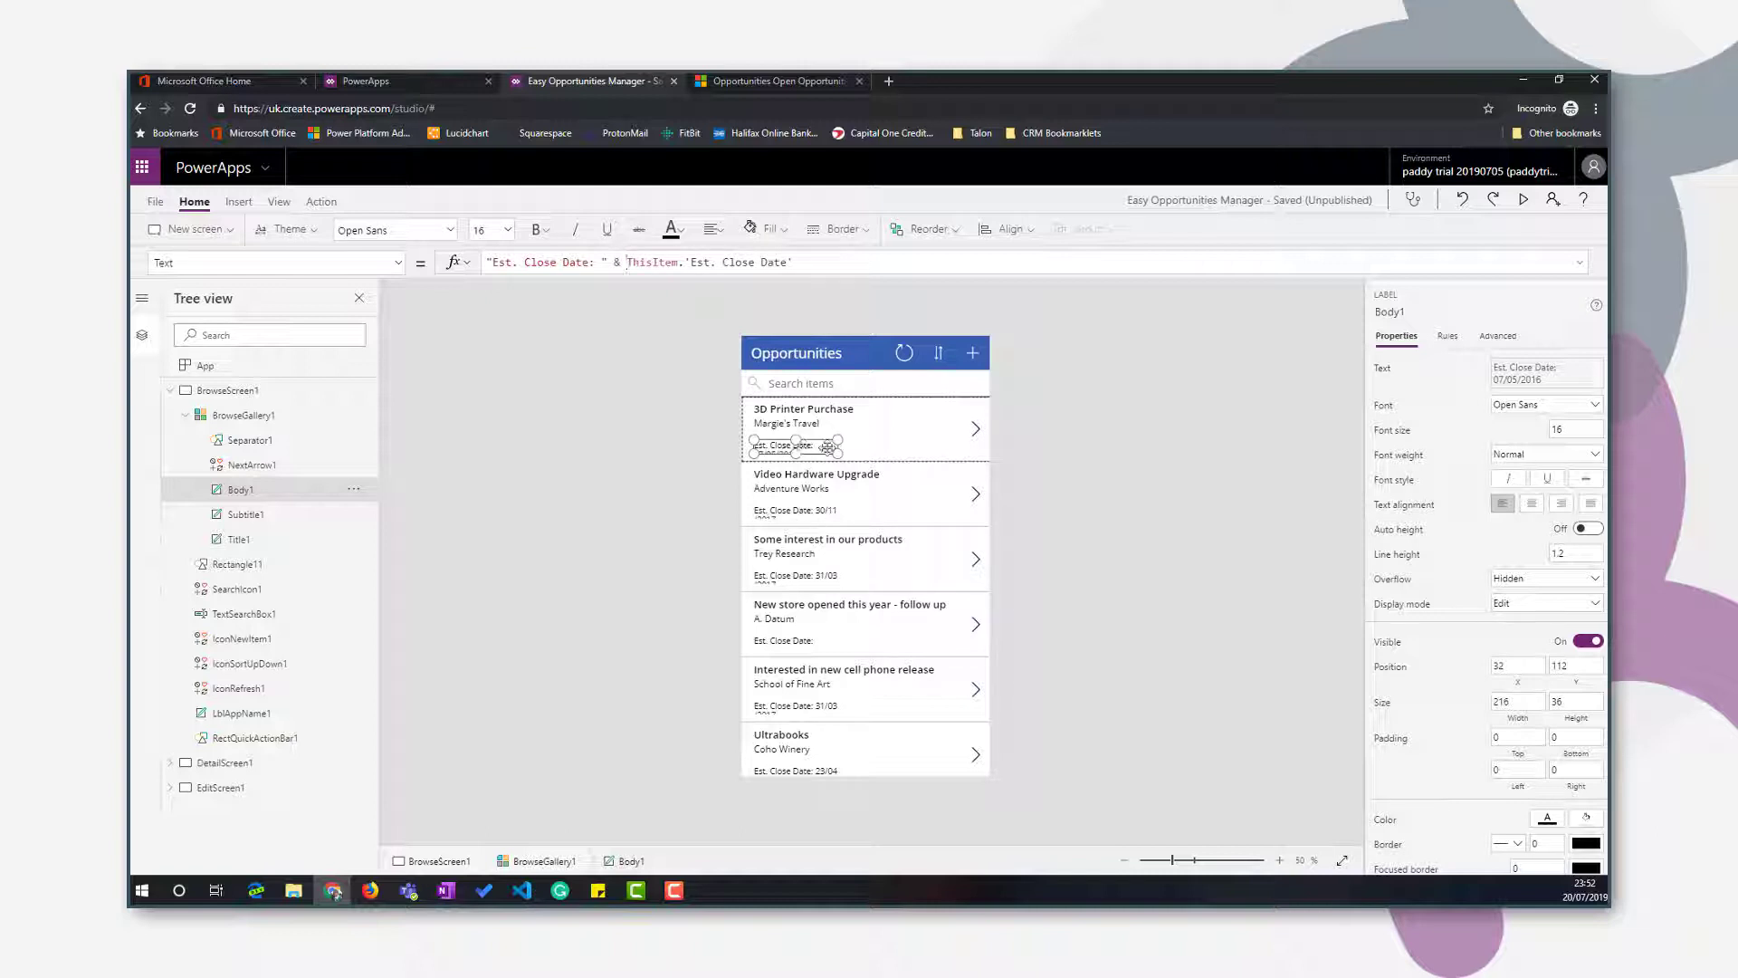
# Resize the Body1 label to about 296 wide and 34 high, and select the account name subtitle above it.
pyautogui.click(841, 440)
pyautogui.moveTo(841, 440); pyautogui.dragTo(870, 441)
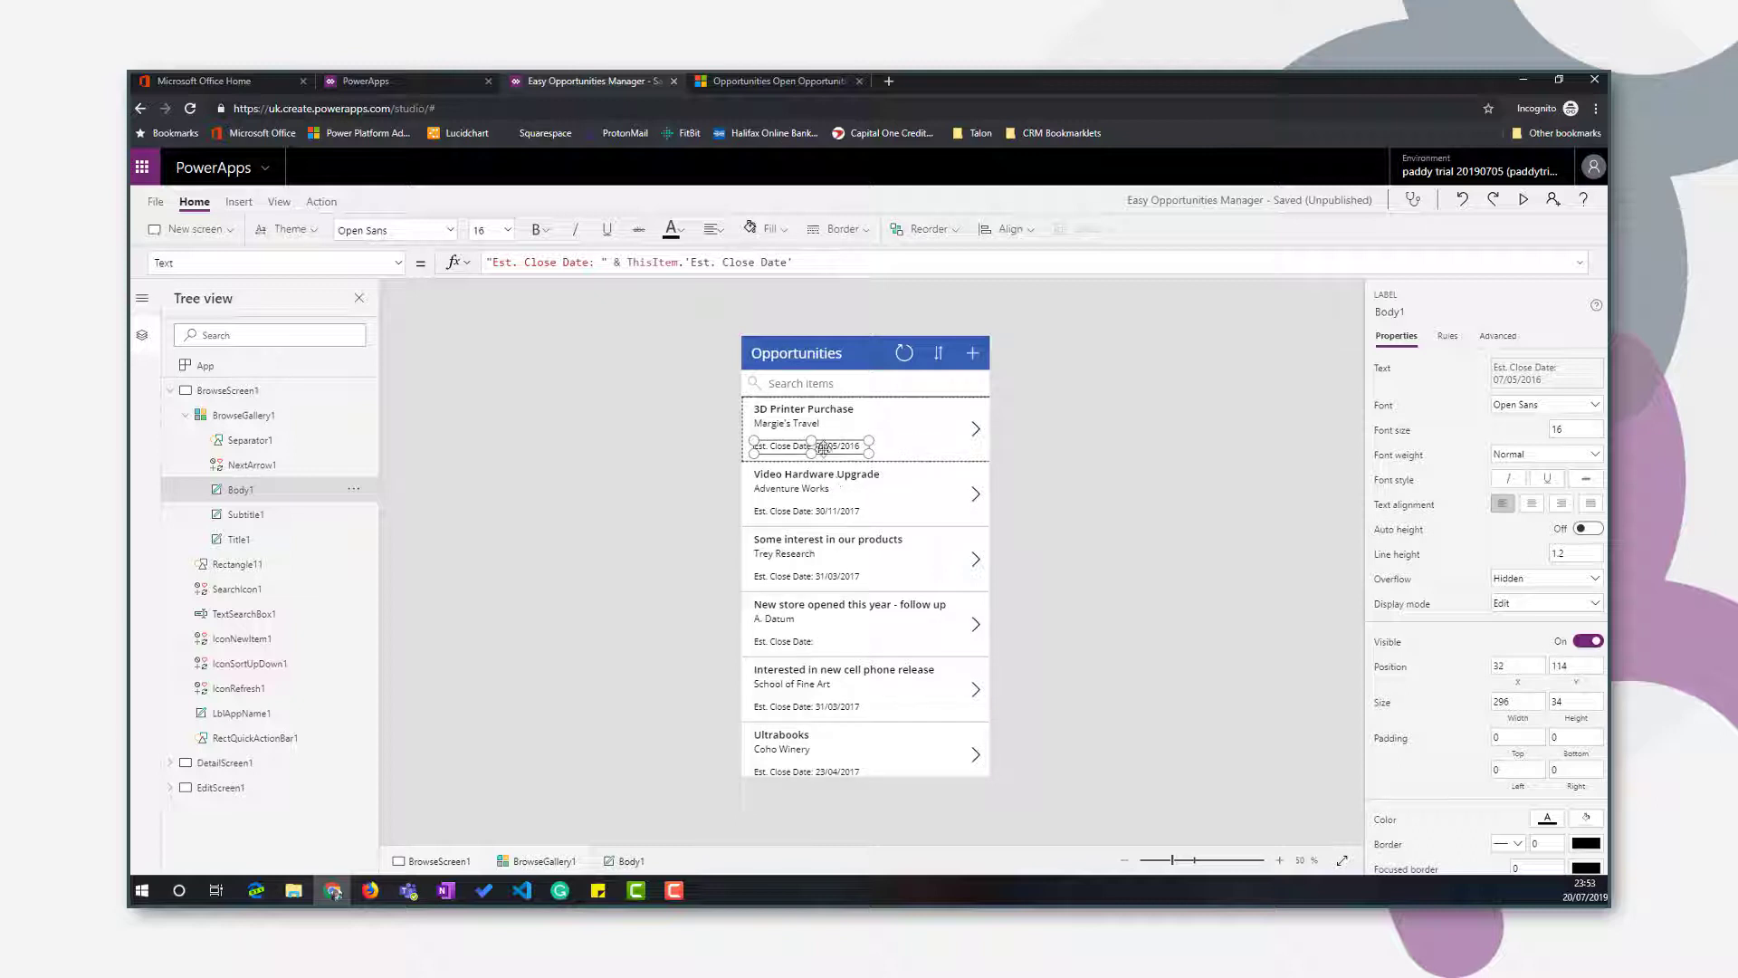
pyautogui.click(872, 422)
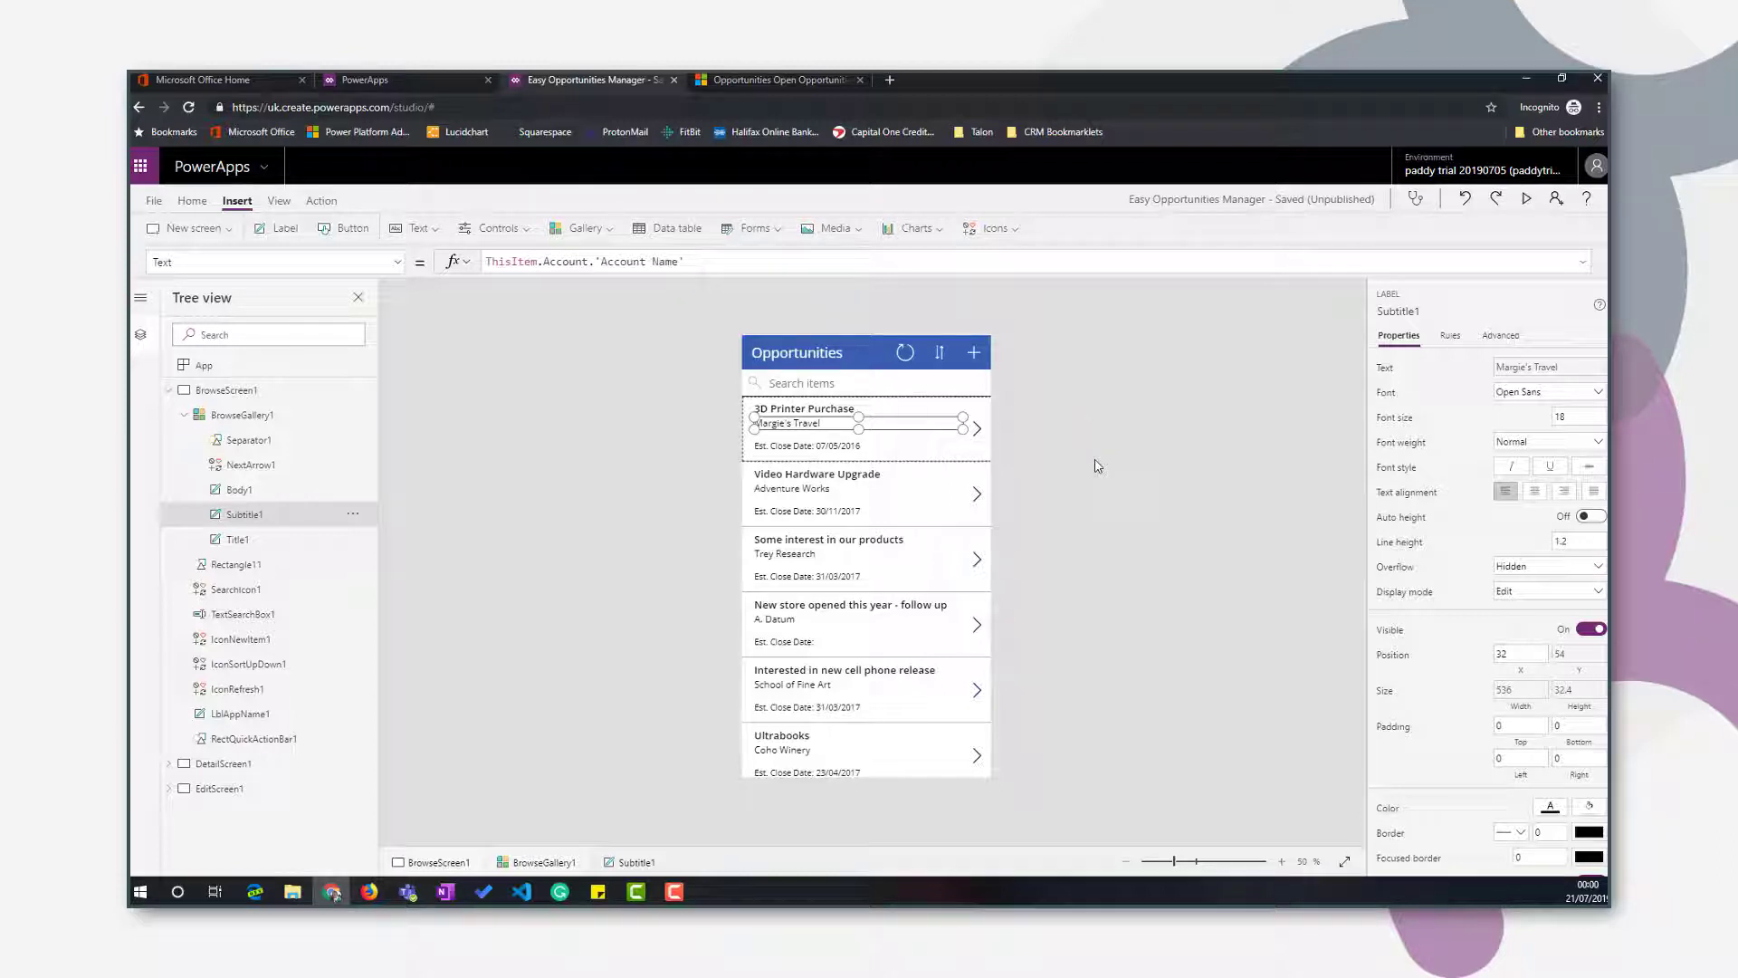
# Review the field assignments of BrowseGallery1 in its data settings.
pyautogui.click(241, 416)
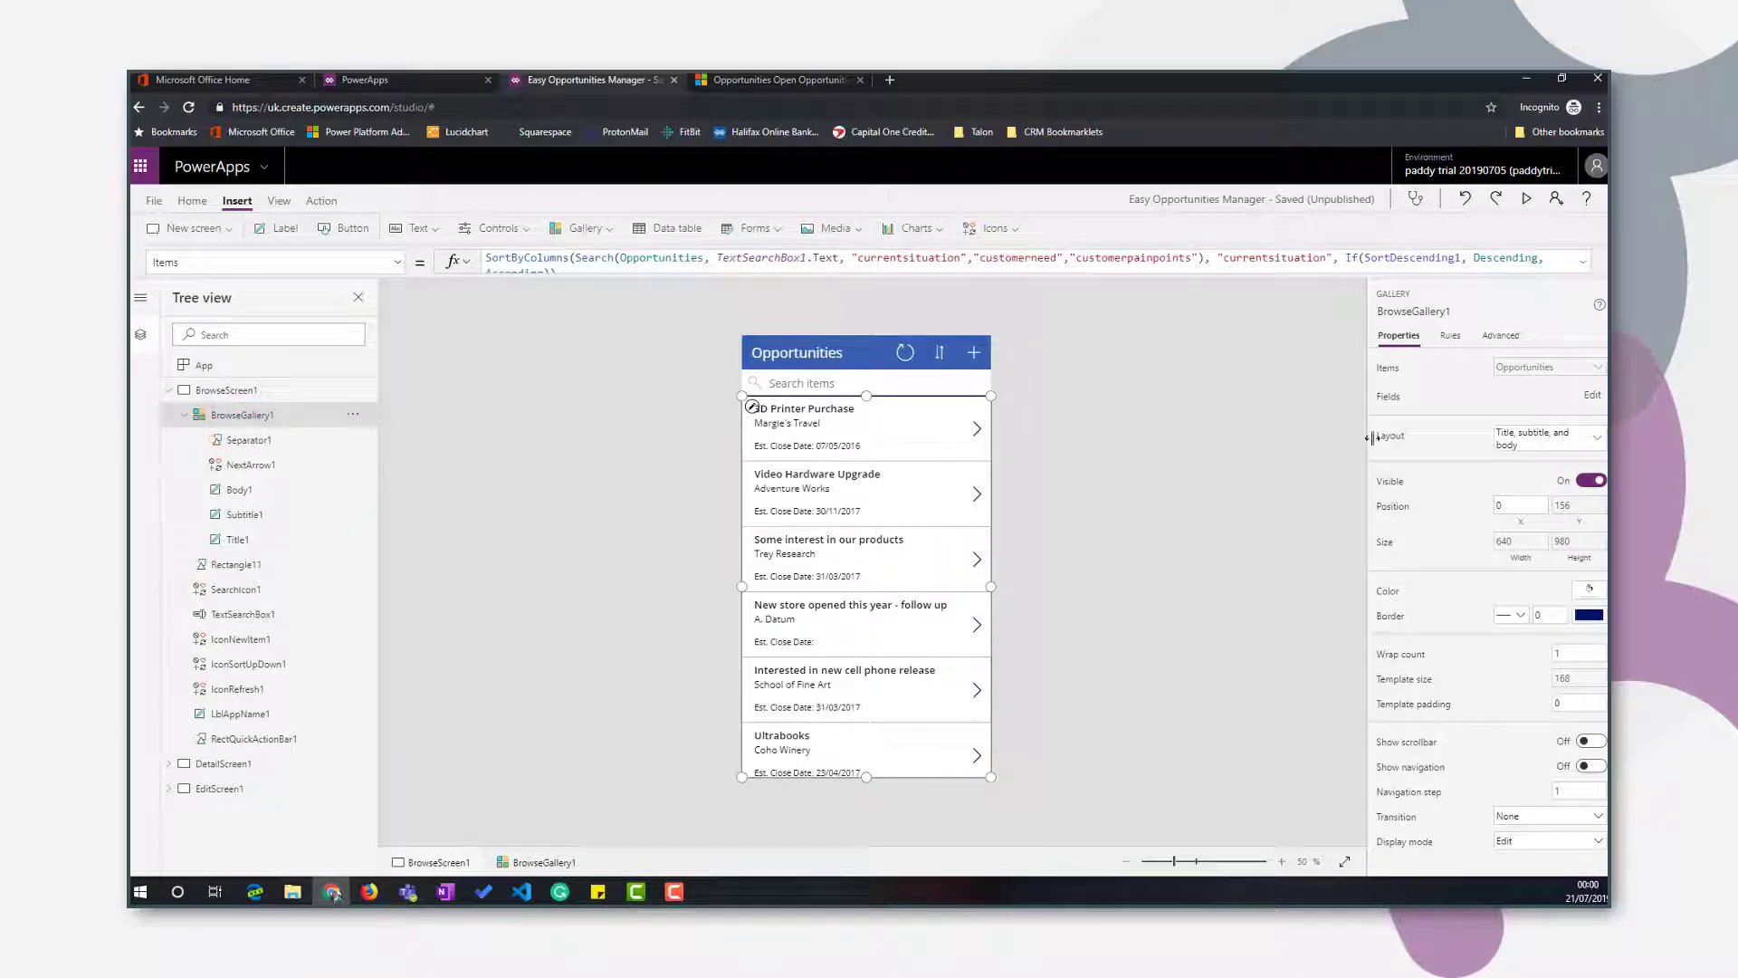
pyautogui.click(1594, 398)
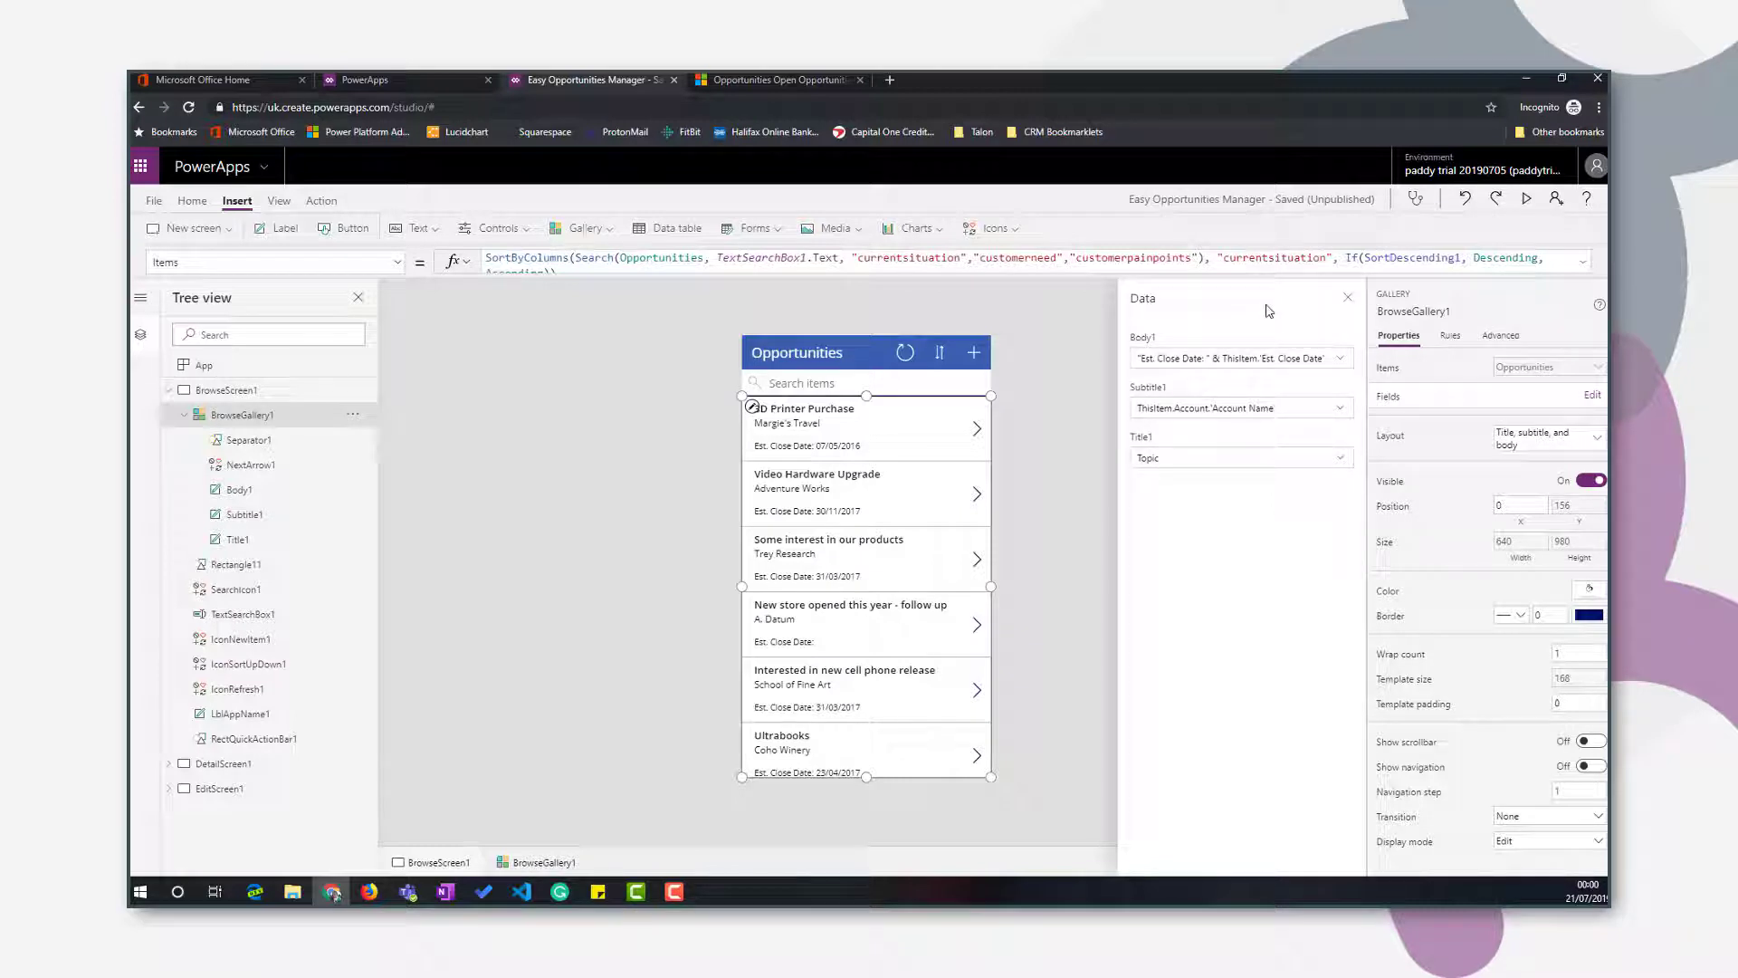
pyautogui.click(1349, 302)
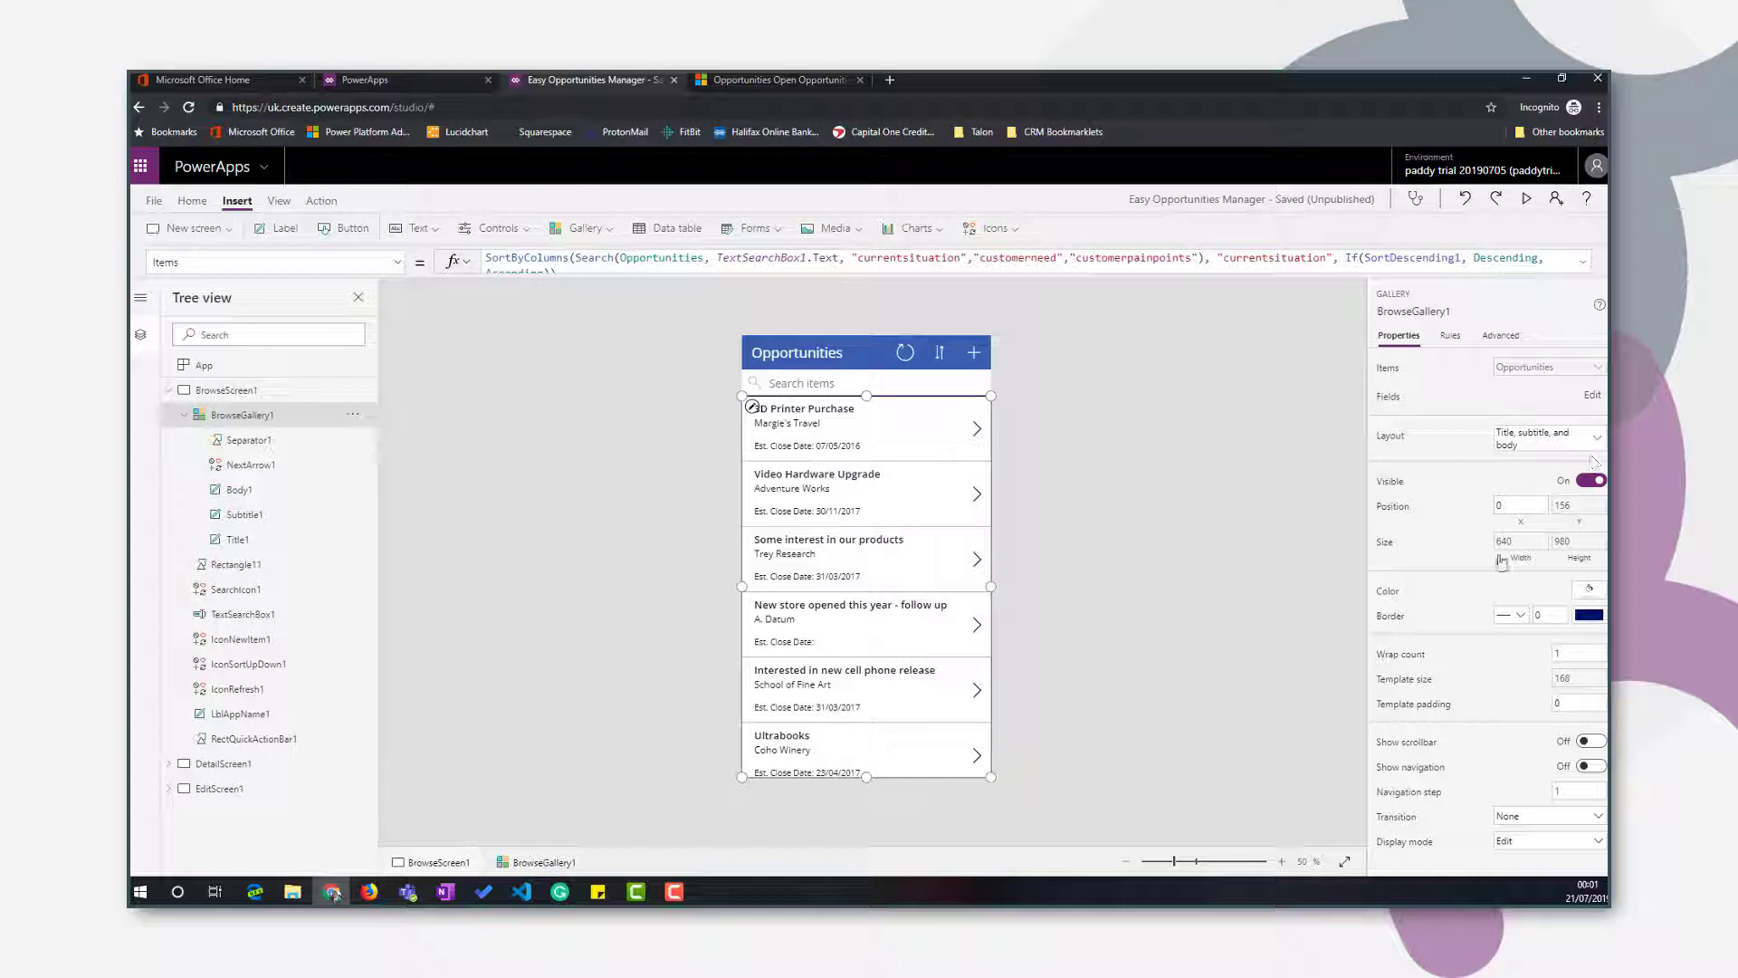
# Duplicate the Body1 label inside the gallery and place the copy beside the original at X 328, Y 114.
pyautogui.click(785, 444)
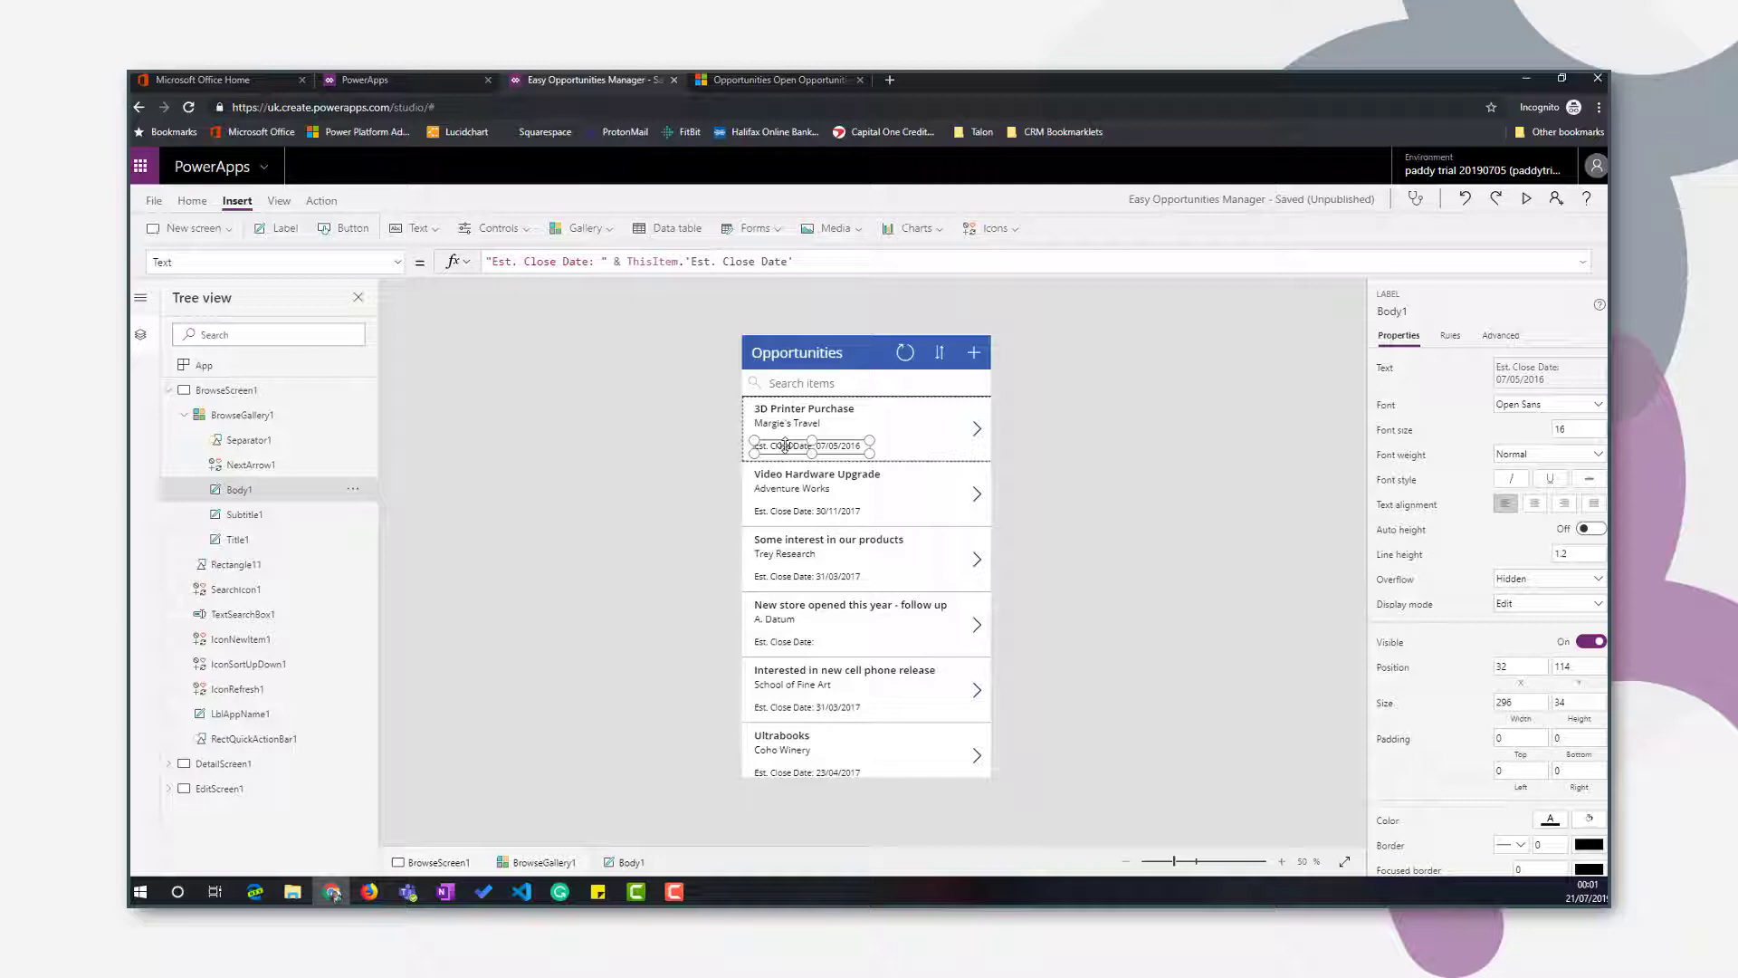
pyautogui.hotkey('ctrl', 'v')
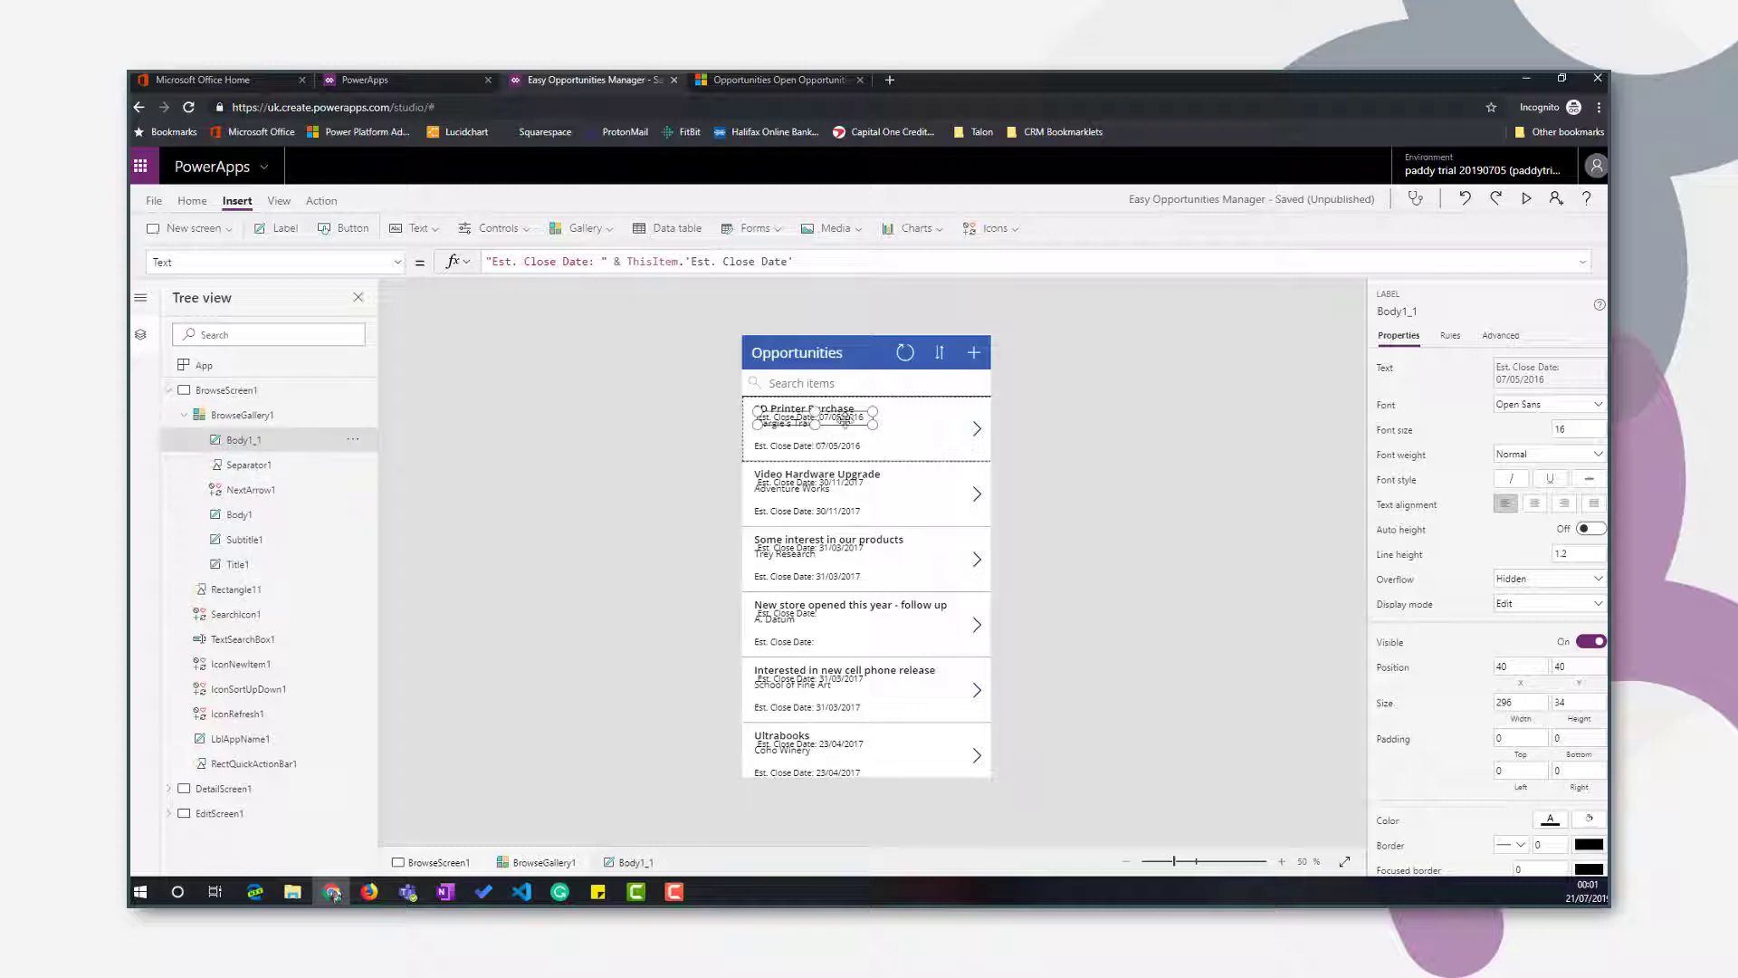
pyautogui.moveTo(843, 421); pyautogui.dragTo(953, 448)
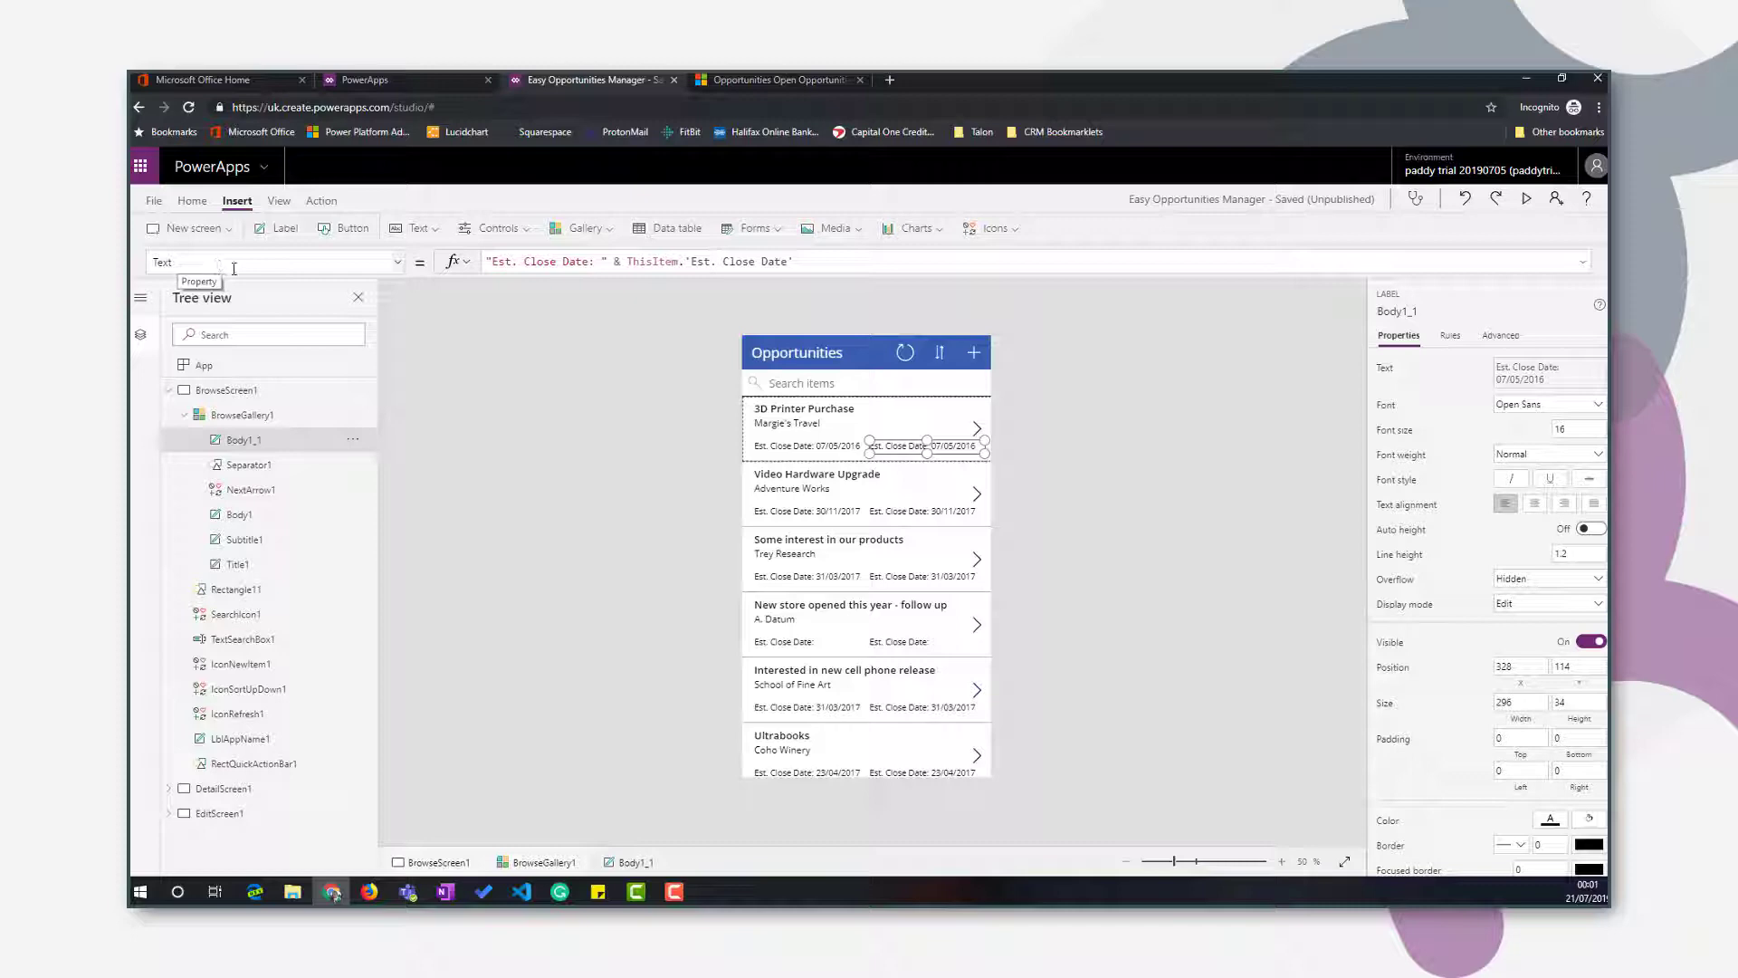
# Replace the duplicated label's text formula with ThisItem.'Est. Revenue'.
pyautogui.click(806, 262)
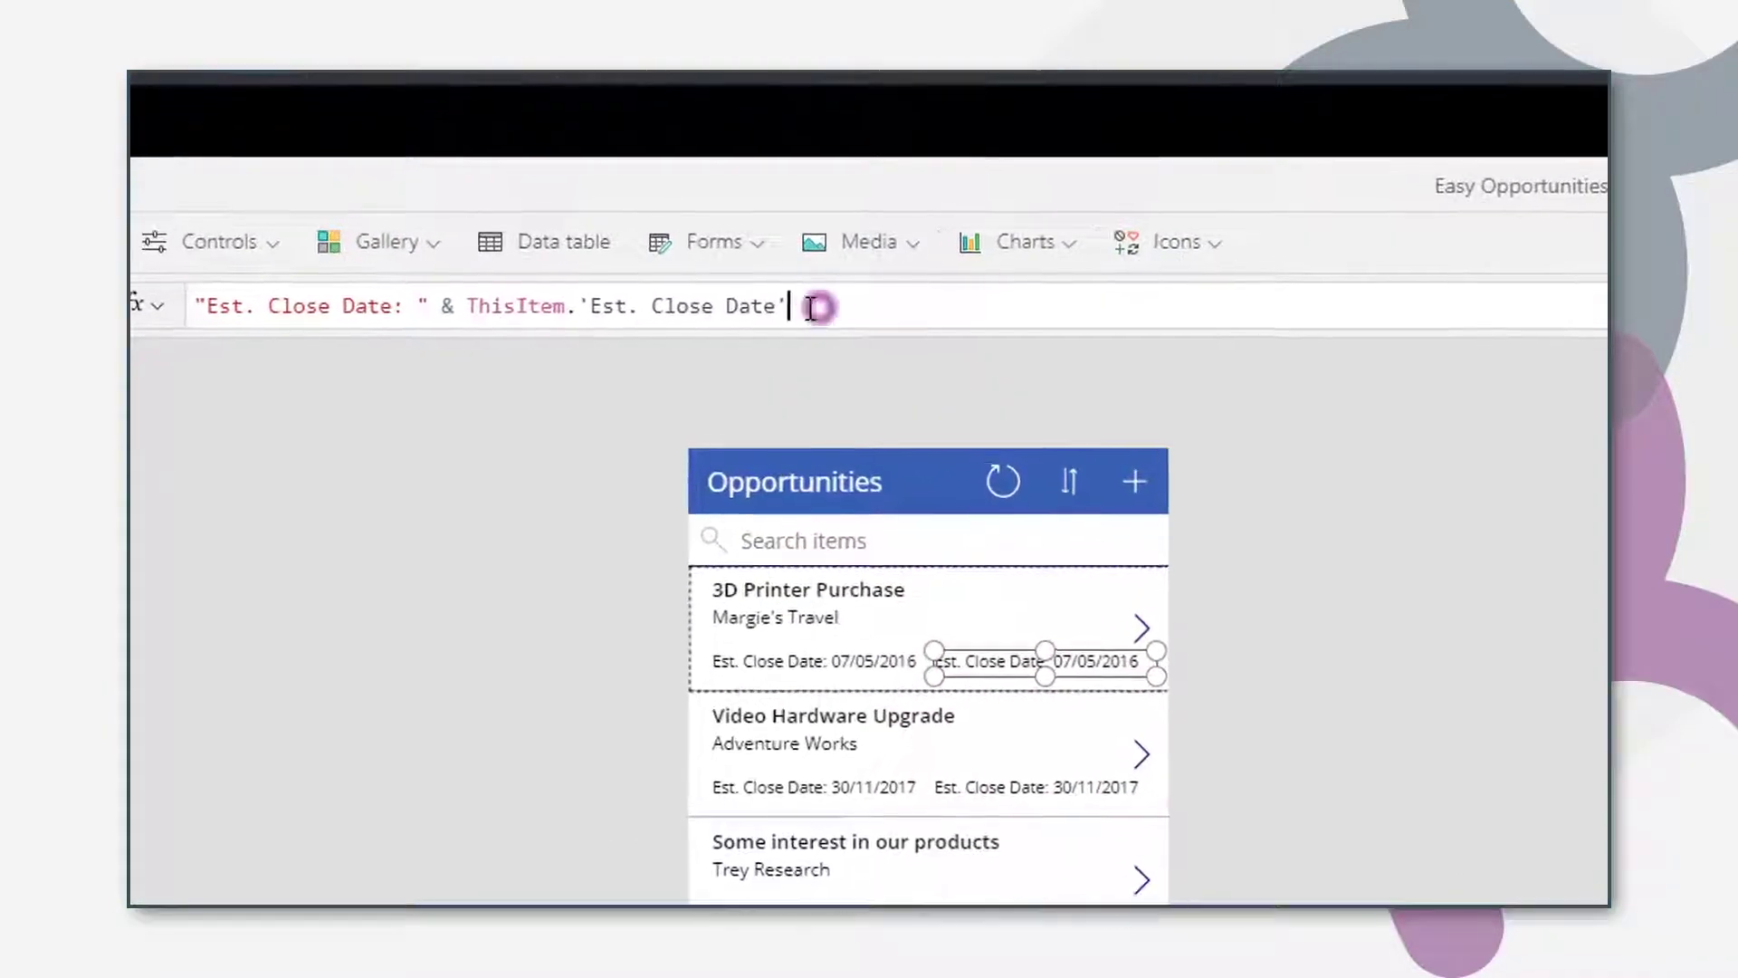
pyautogui.moveTo(812, 307); pyautogui.dragTo(202, 302)
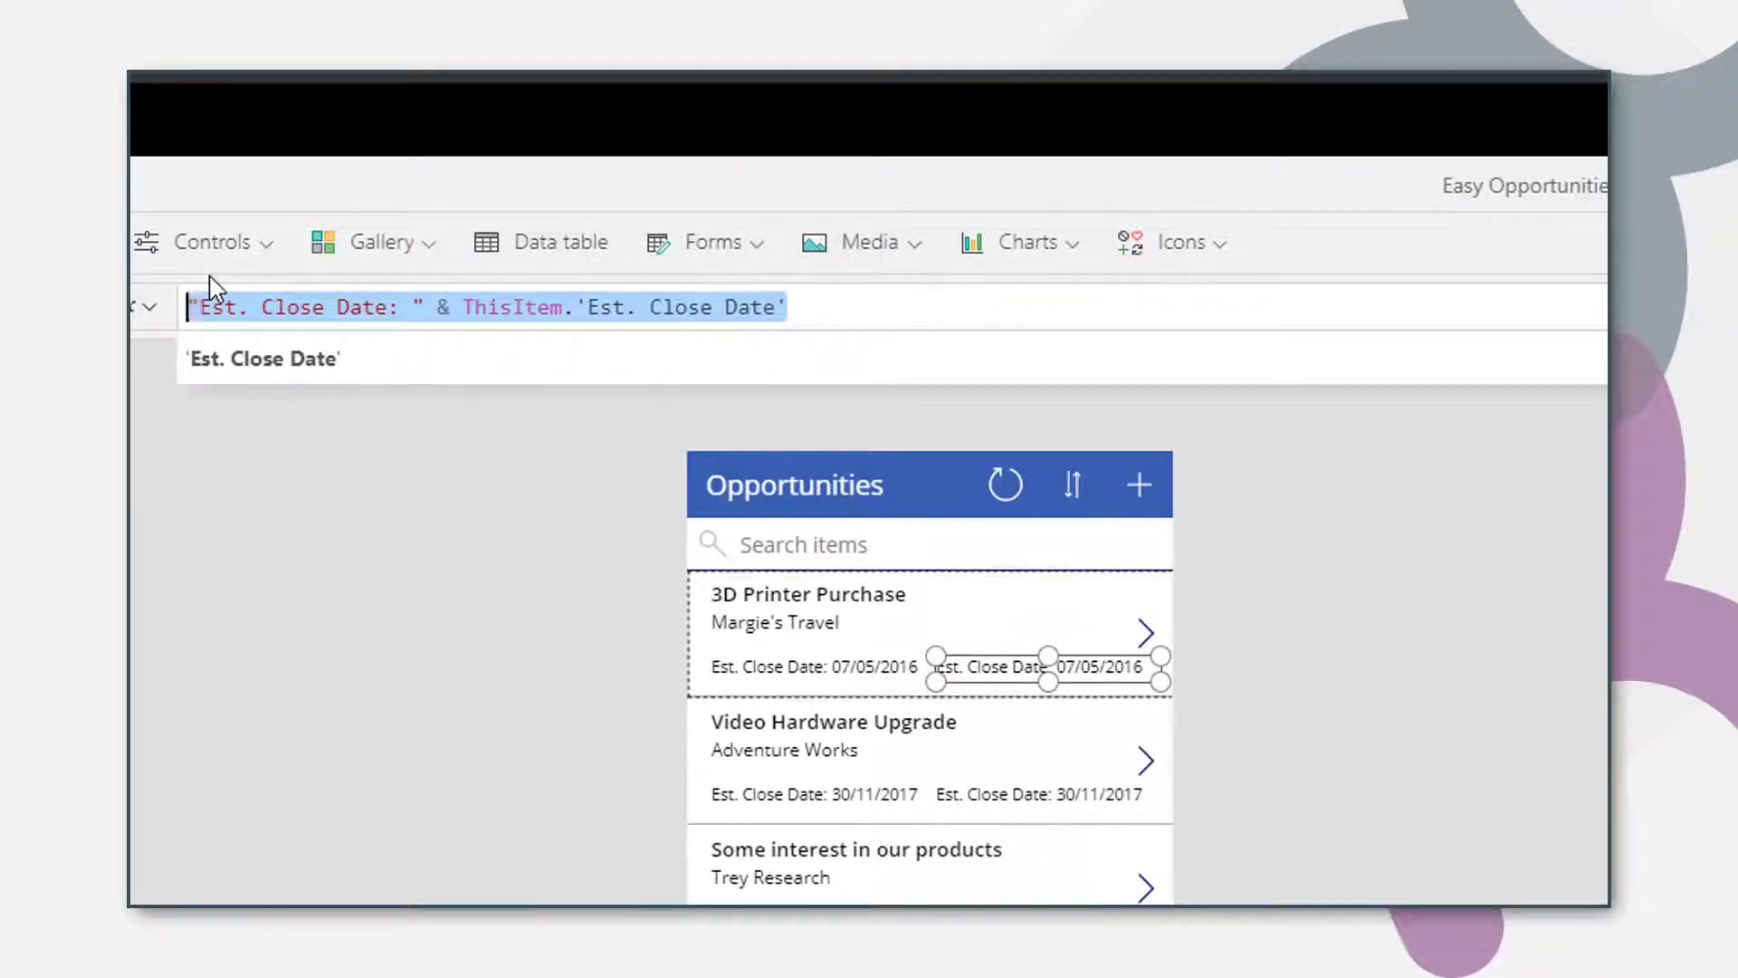
pyautogui.press('BackSpace')
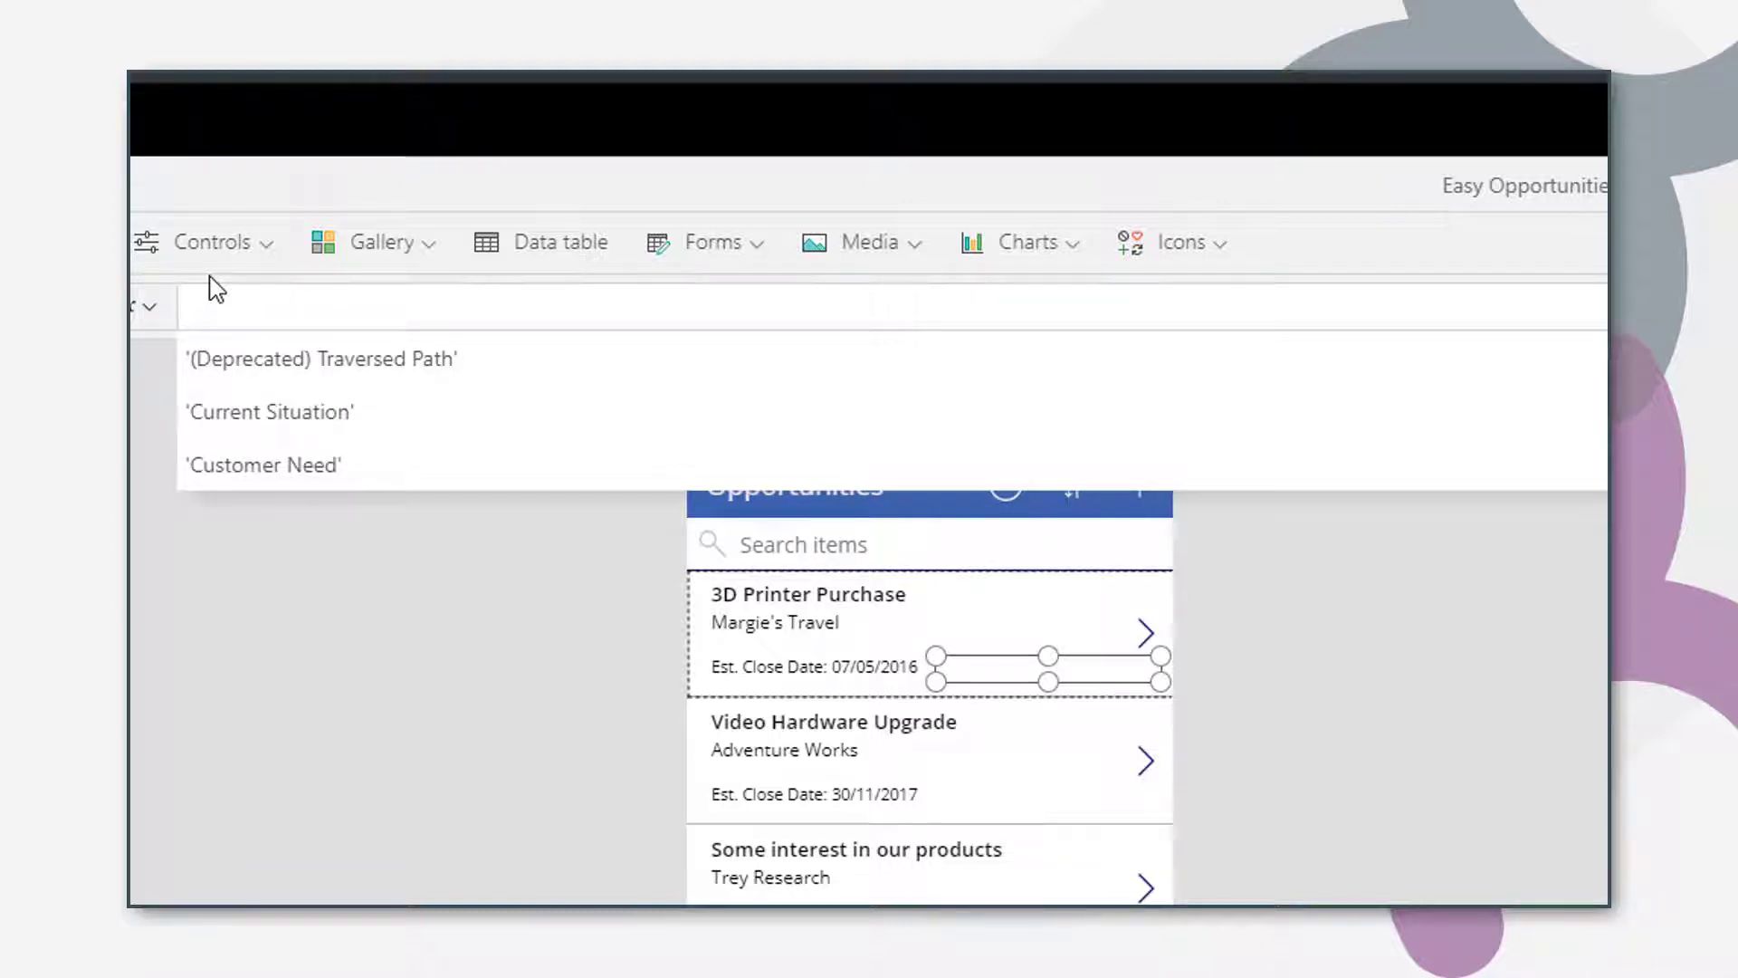
pyautogui.write('this')
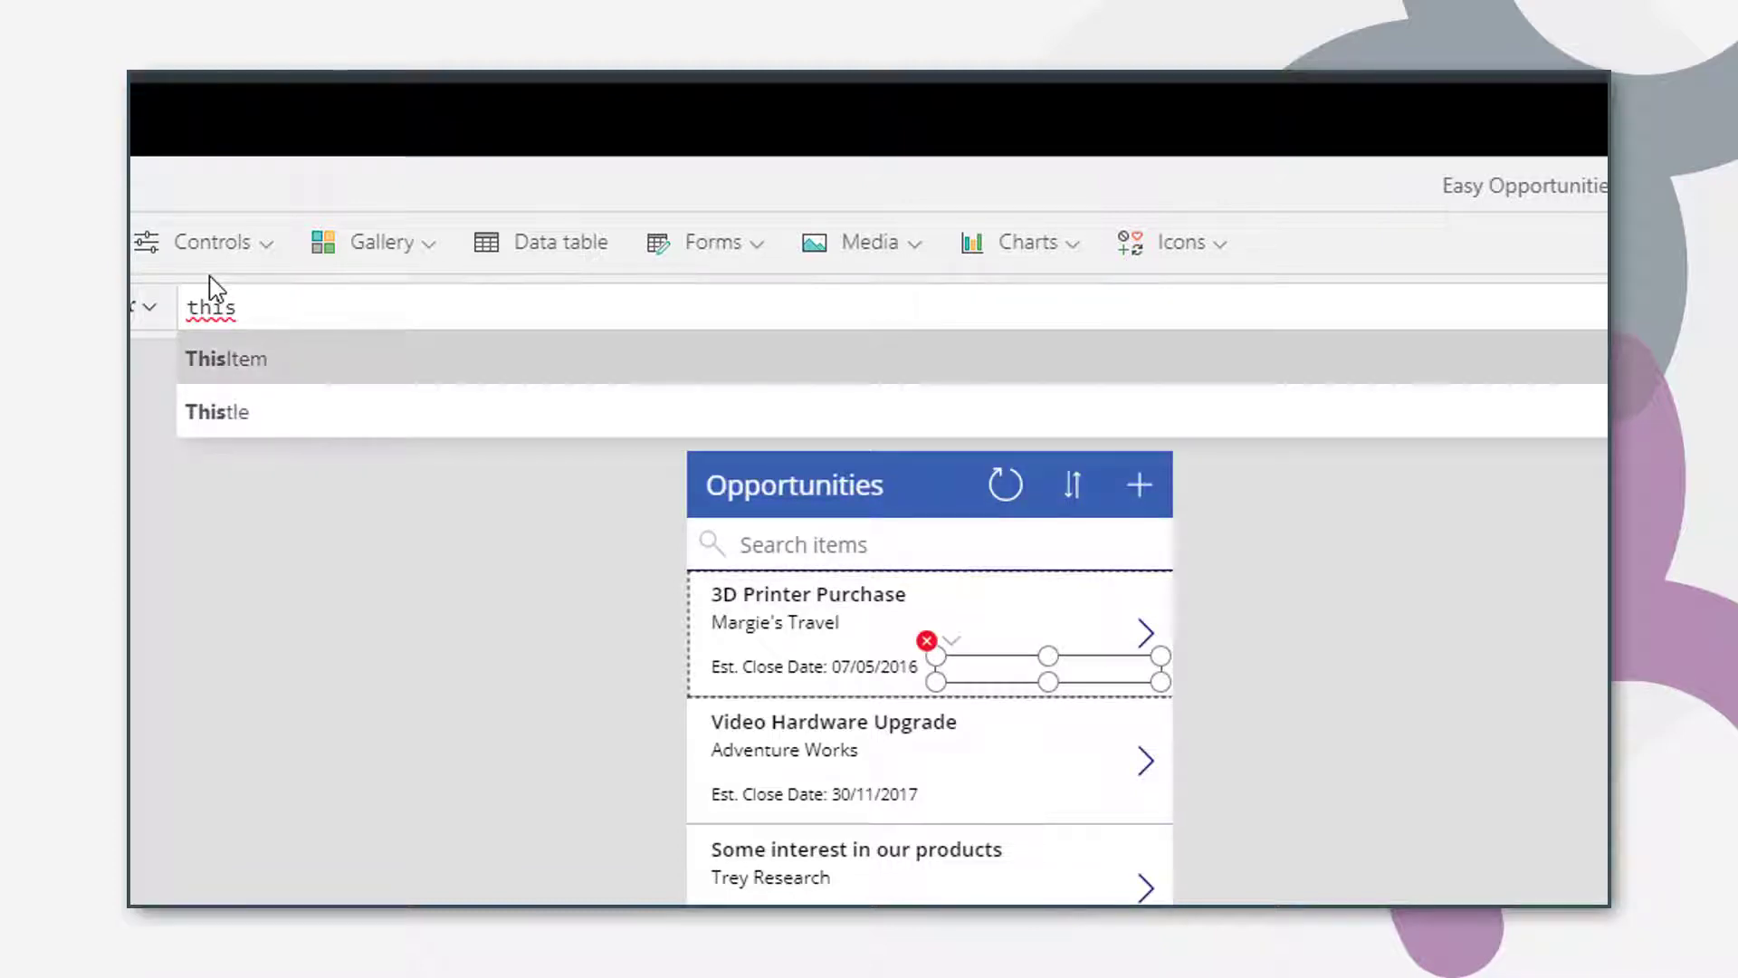
pyautogui.press('Tab')
pyautogui.write('.')
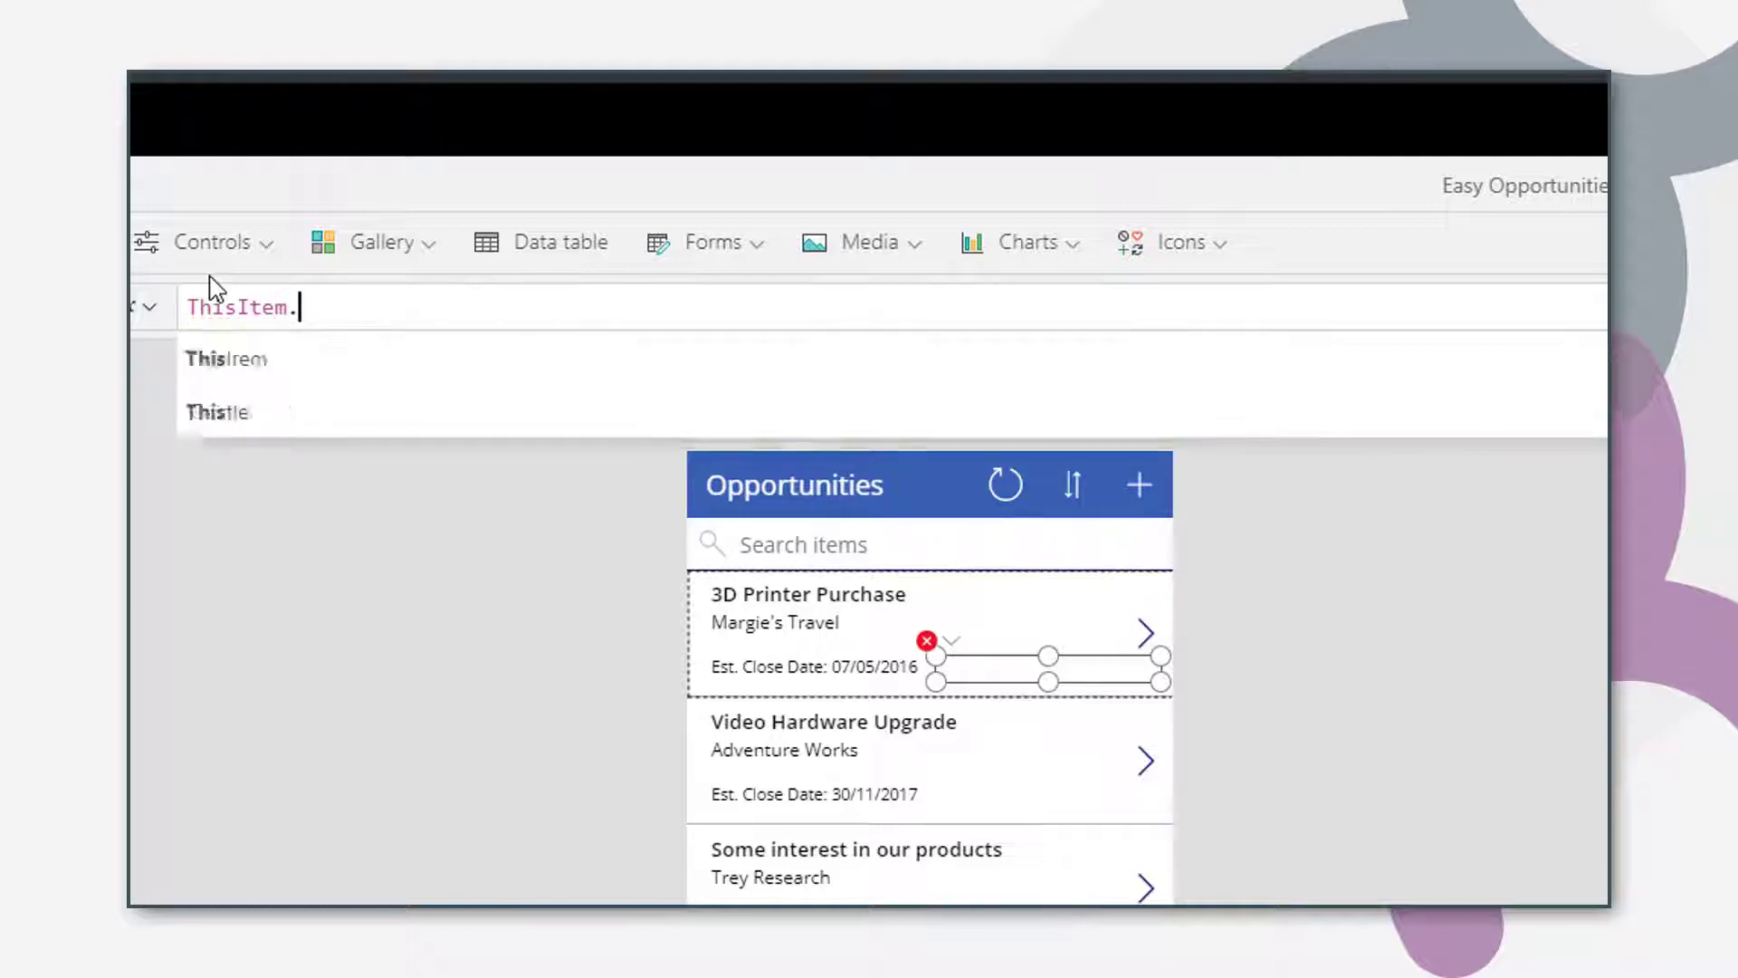
pyautogui.write('est')
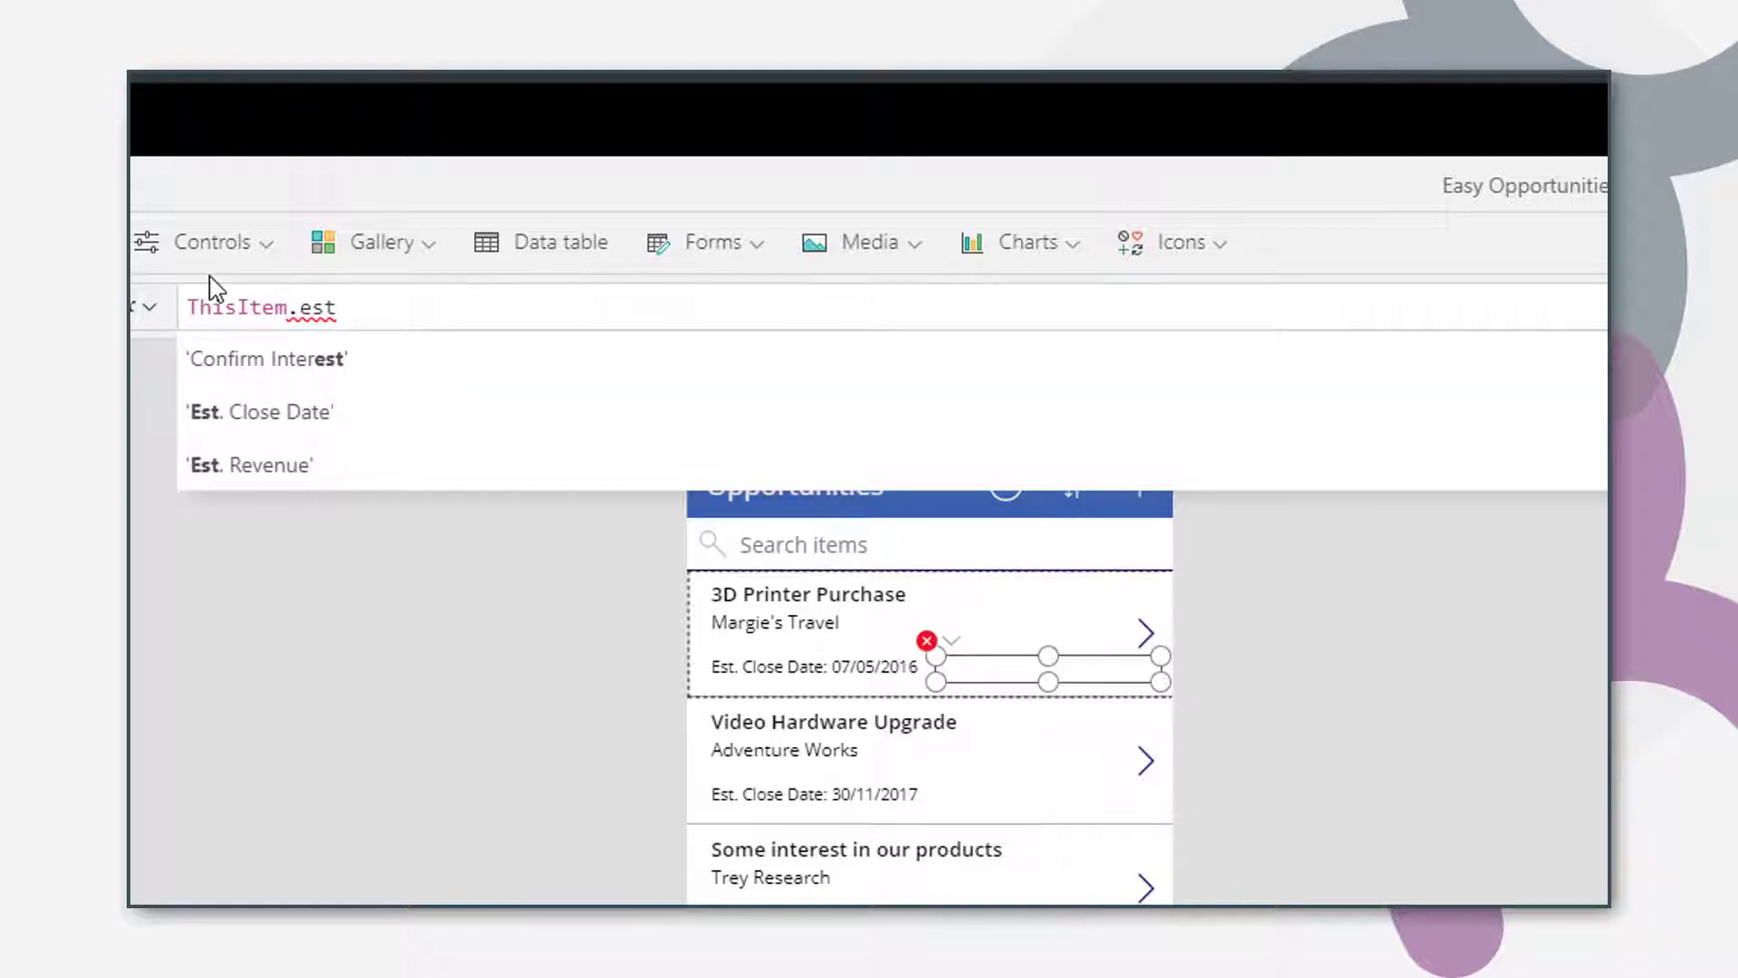
pyautogui.press('Down')
pyautogui.press('Down')
pyautogui.press('Down')
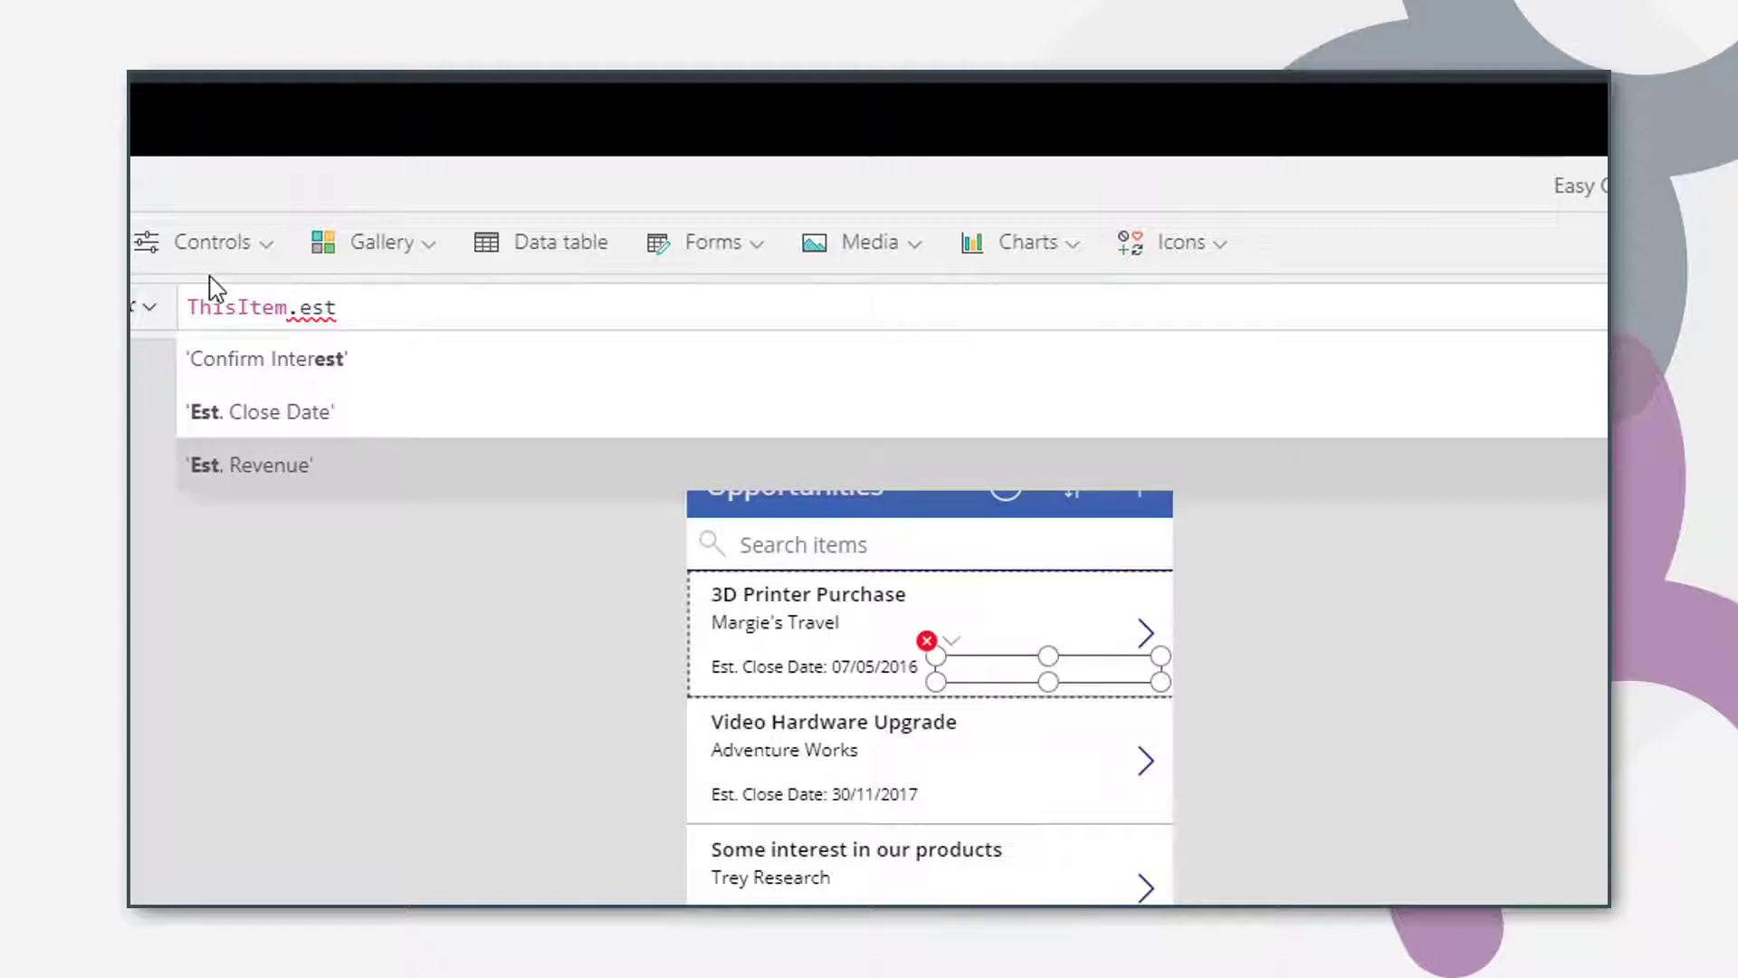
pyautogui.press('Tab')
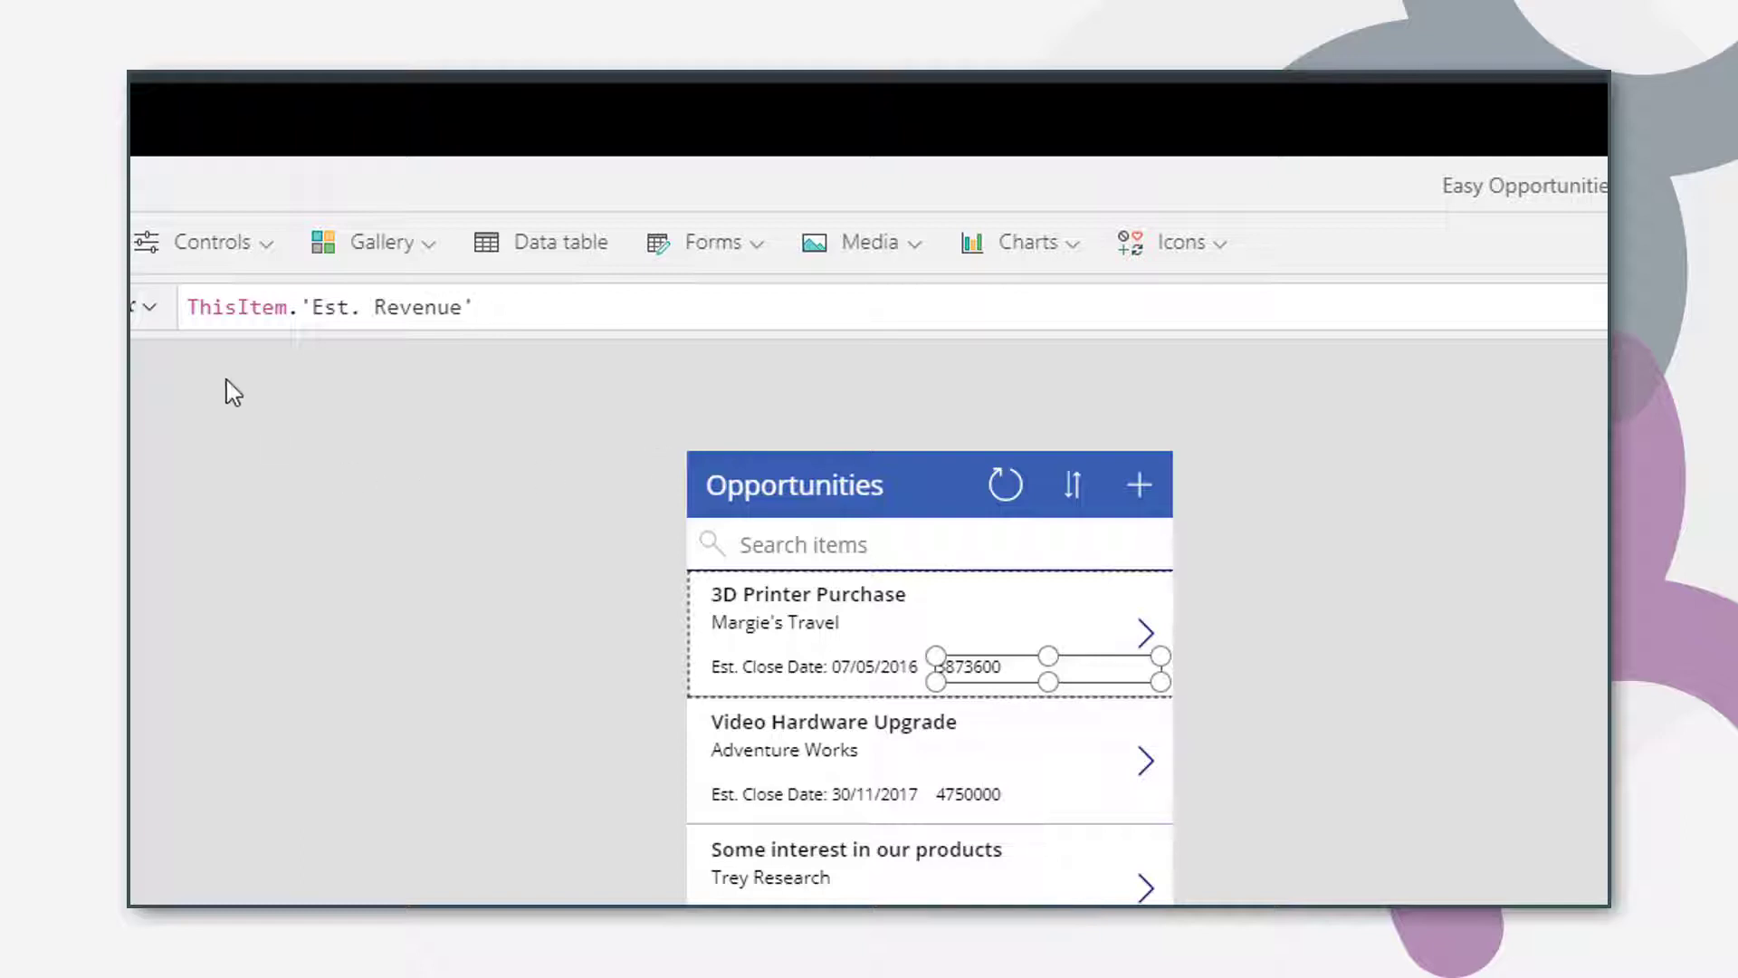
# Prefix the duplicated label's revenue with a caption using the formula "Est. Revenue: "& ThisItem.'Est. Revenue'.
pyautogui.click(187, 308)
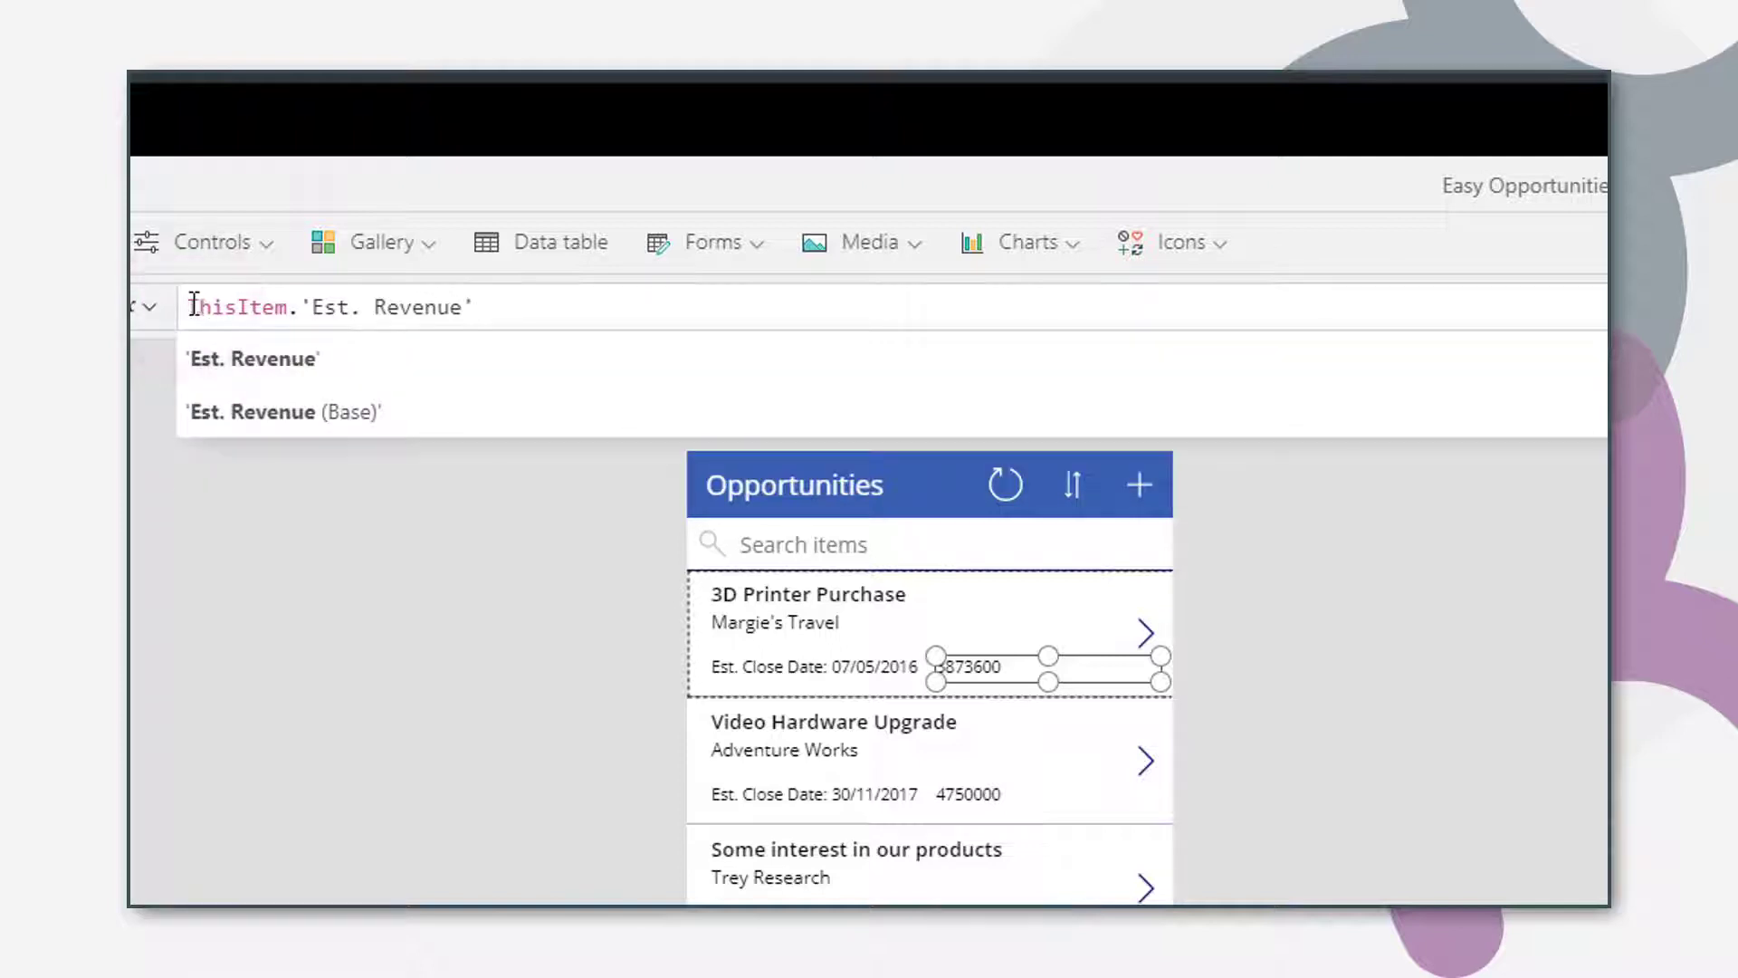
pyautogui.click(187, 308)
pyautogui.doubleClick(192, 308)
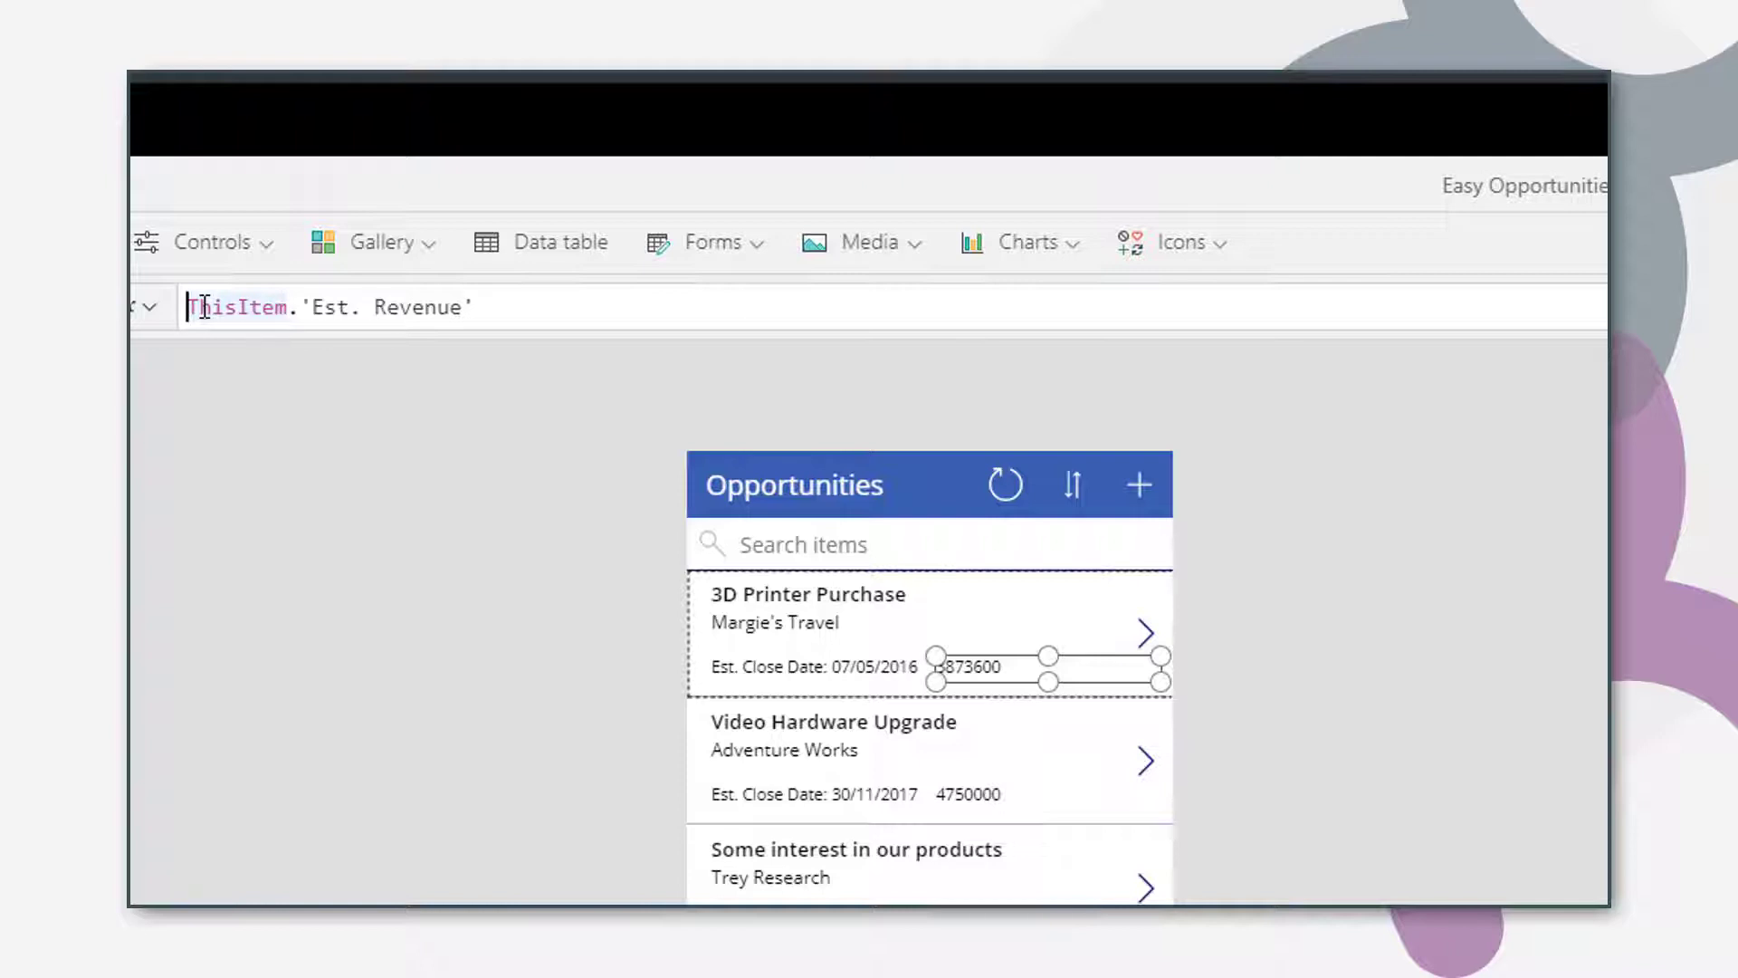
pyautogui.write('"')
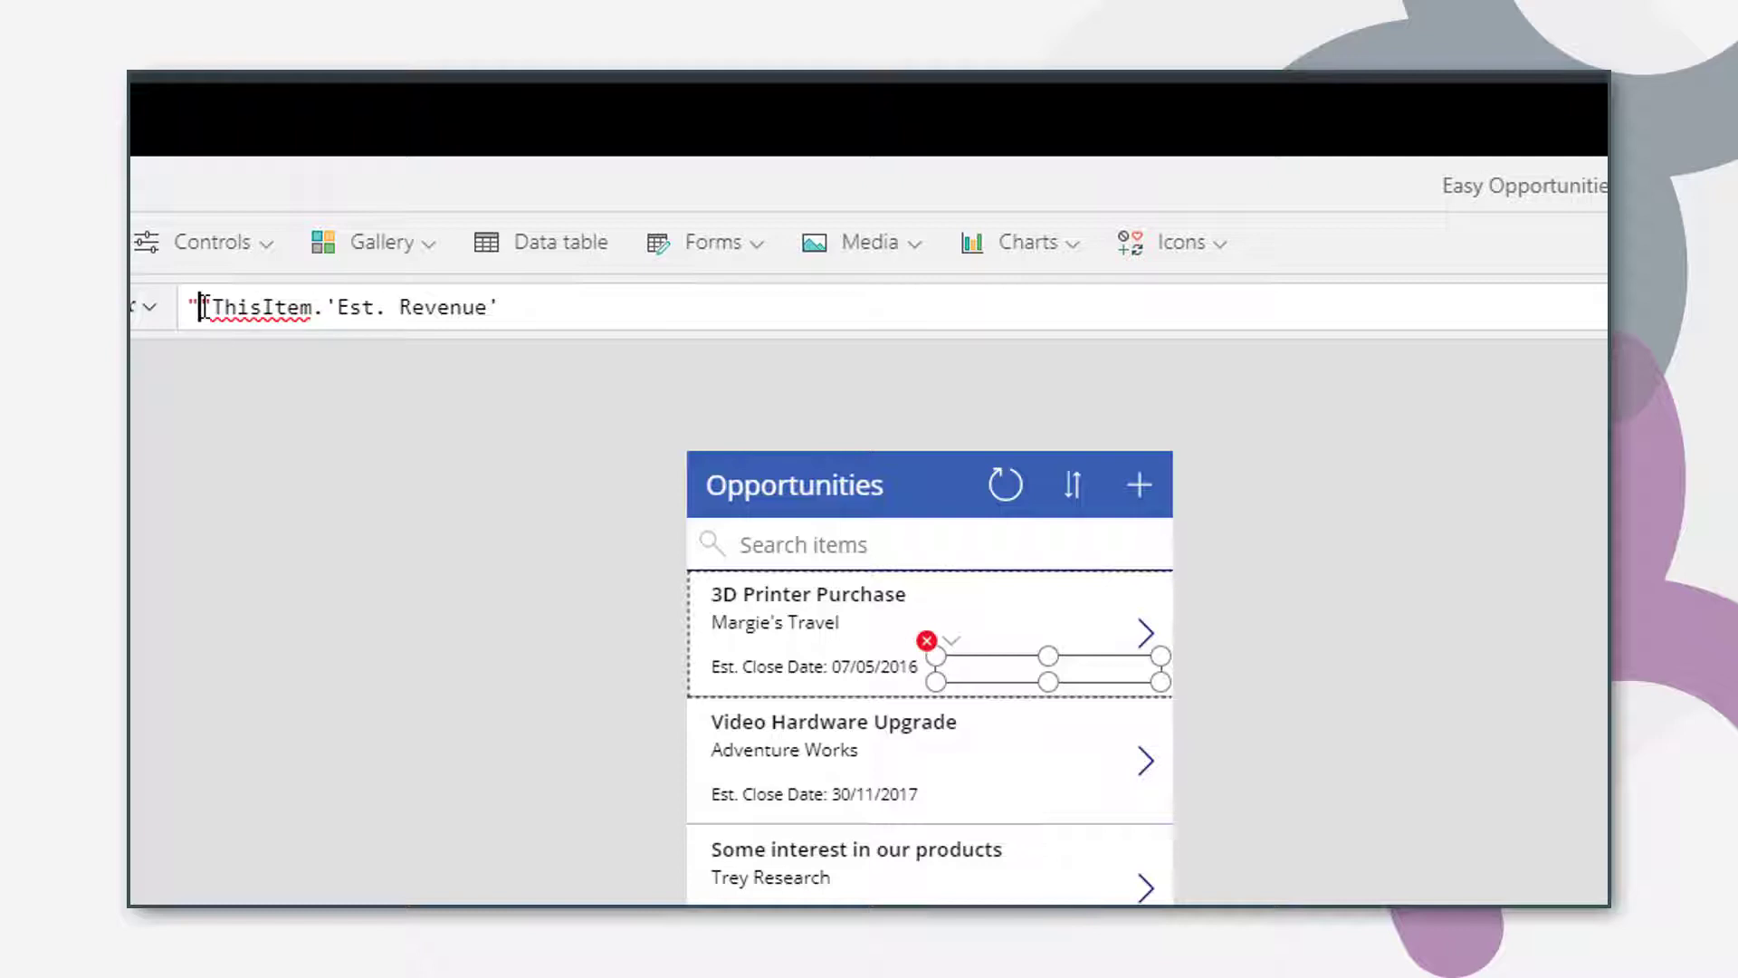
pyautogui.write('Est. R')
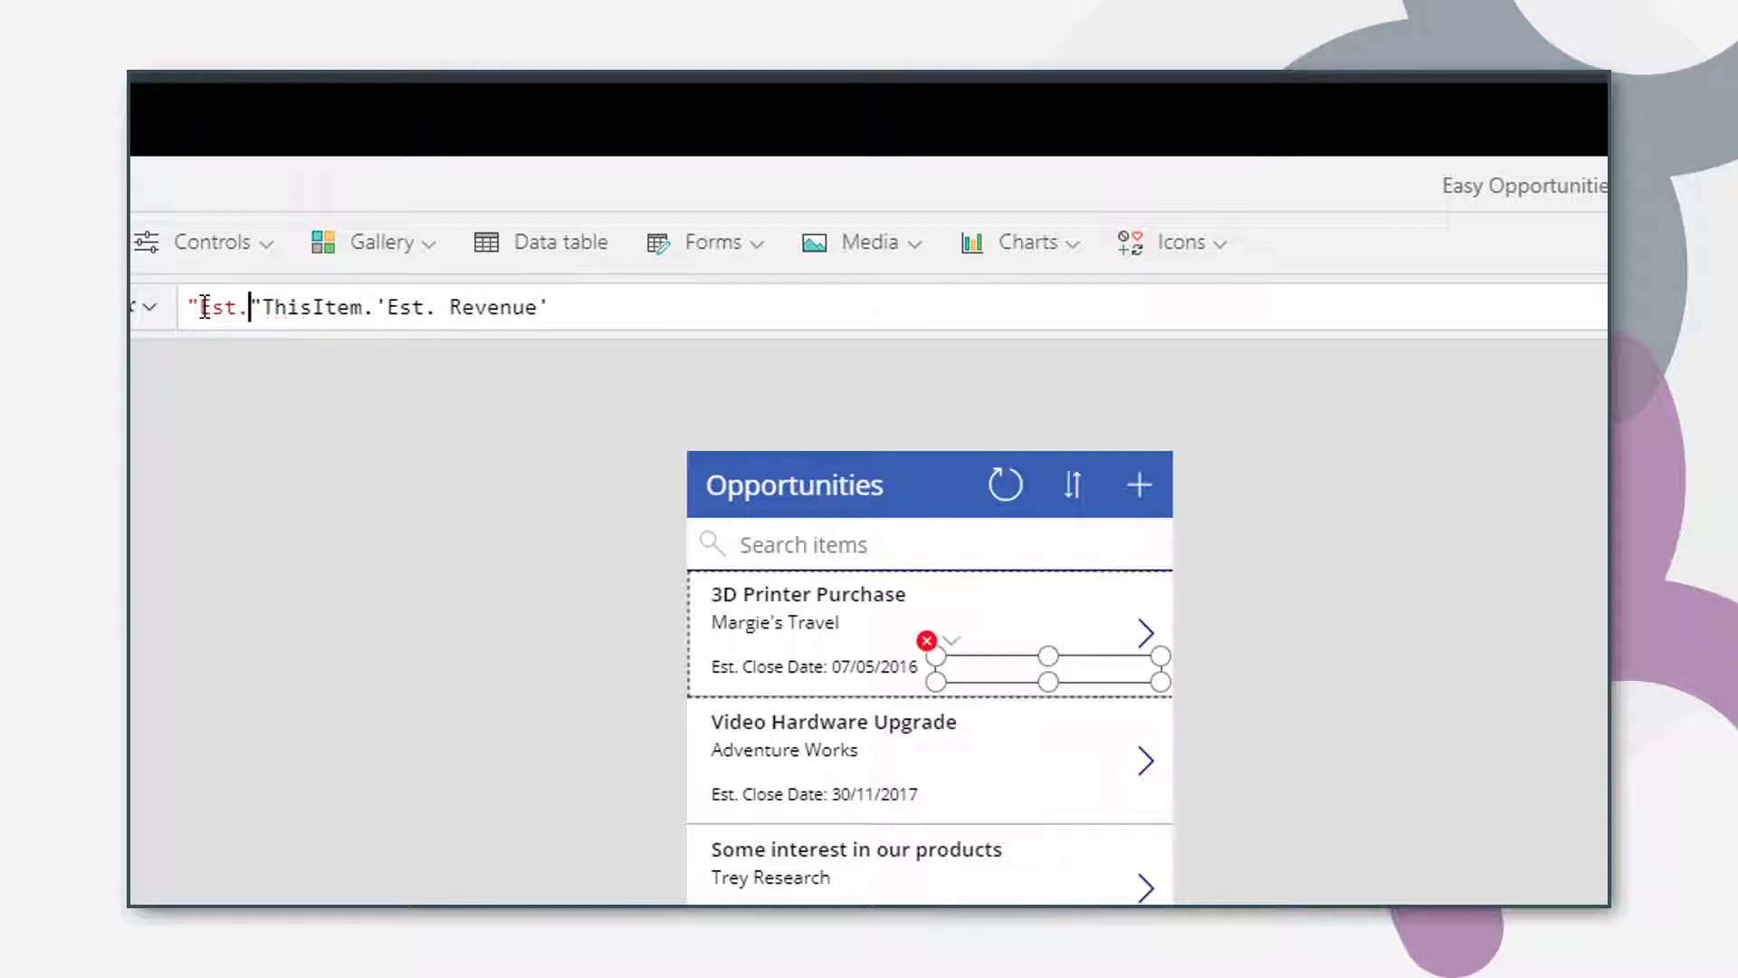
pyautogui.write('evenue')
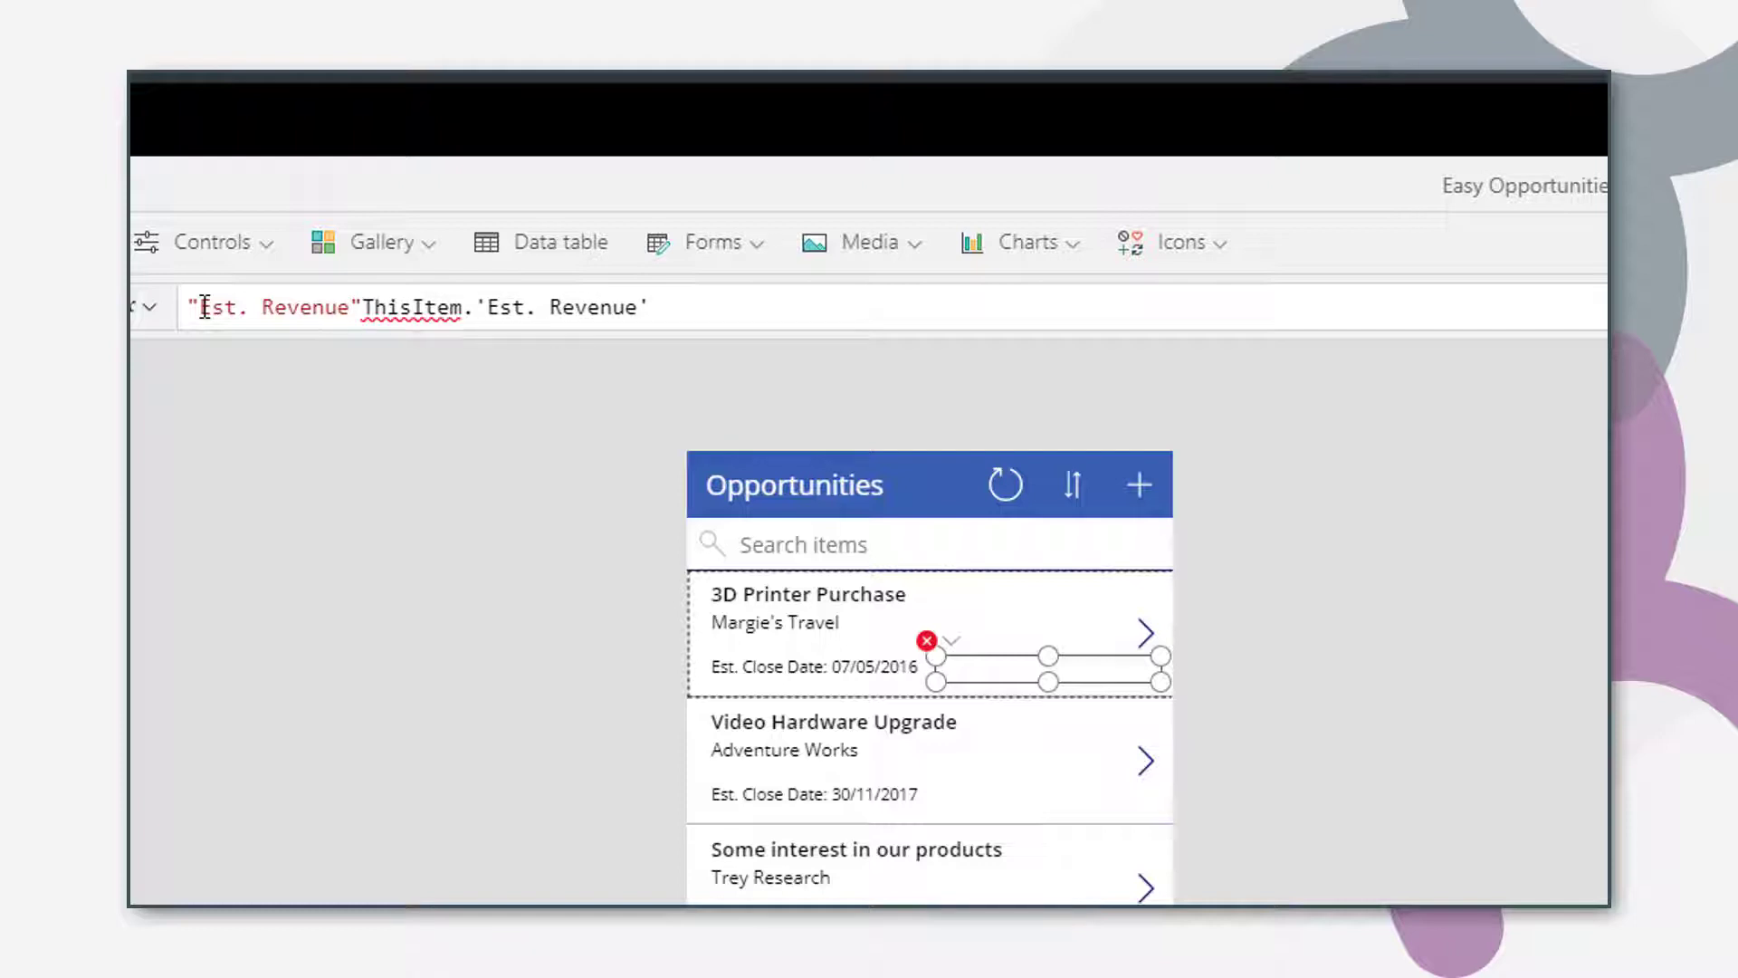
pyautogui.write(':')
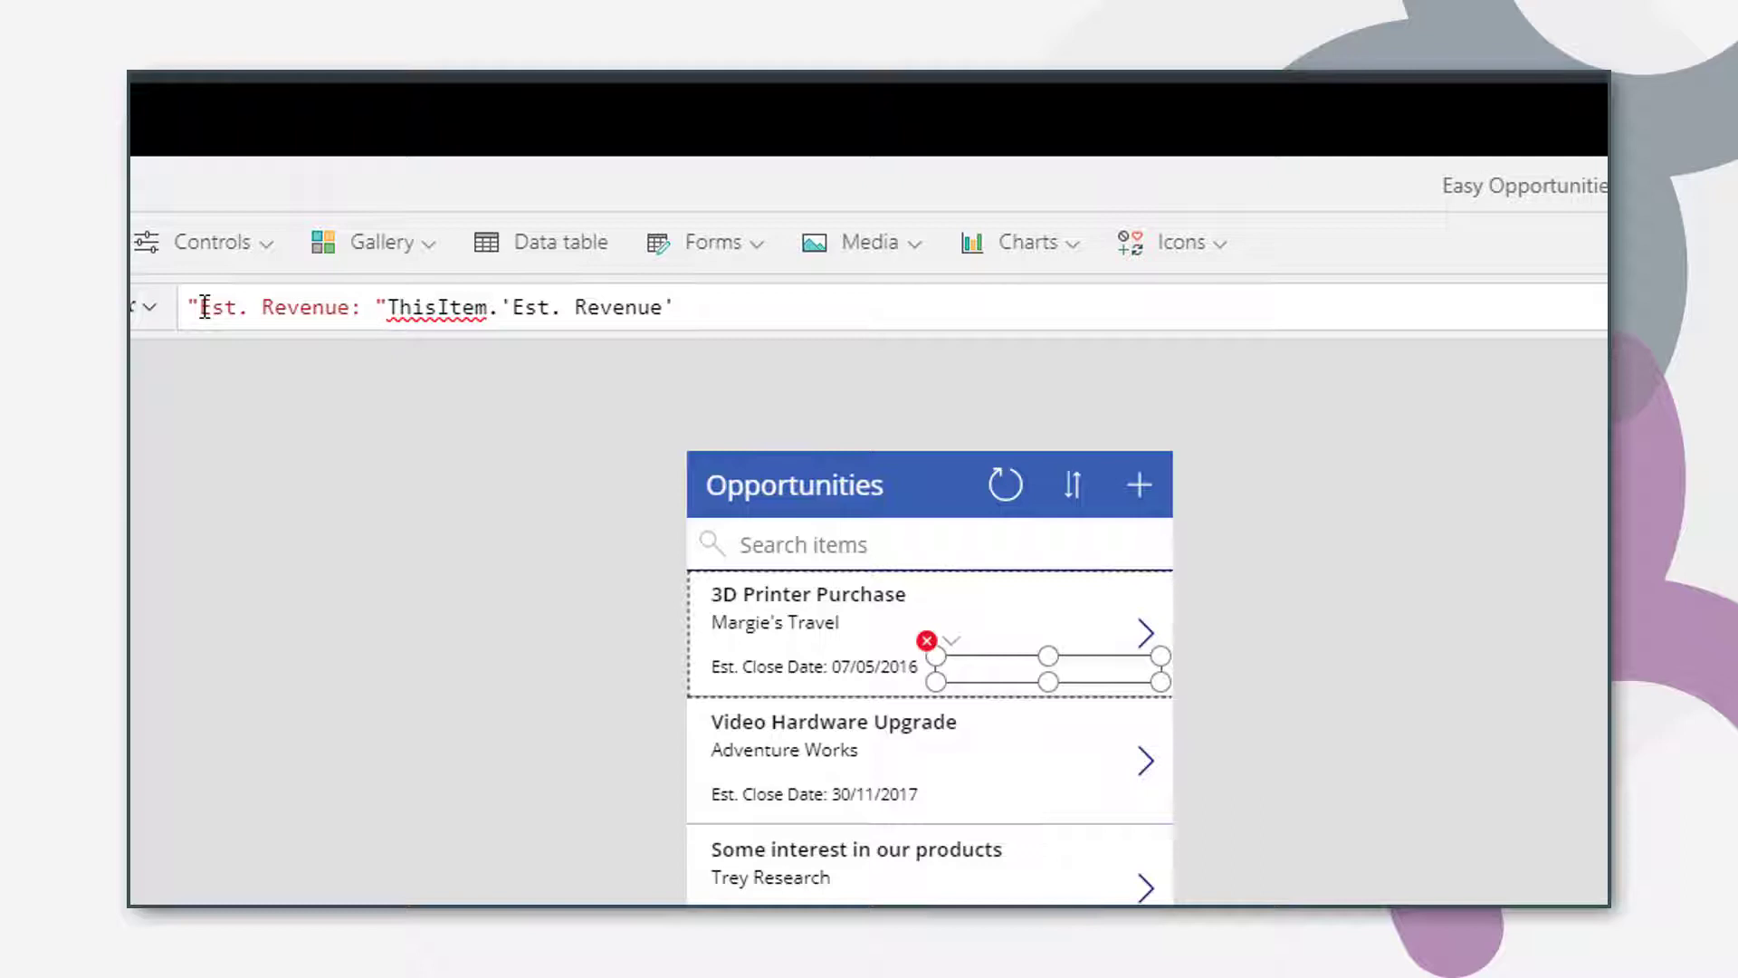
pyautogui.press('Right')
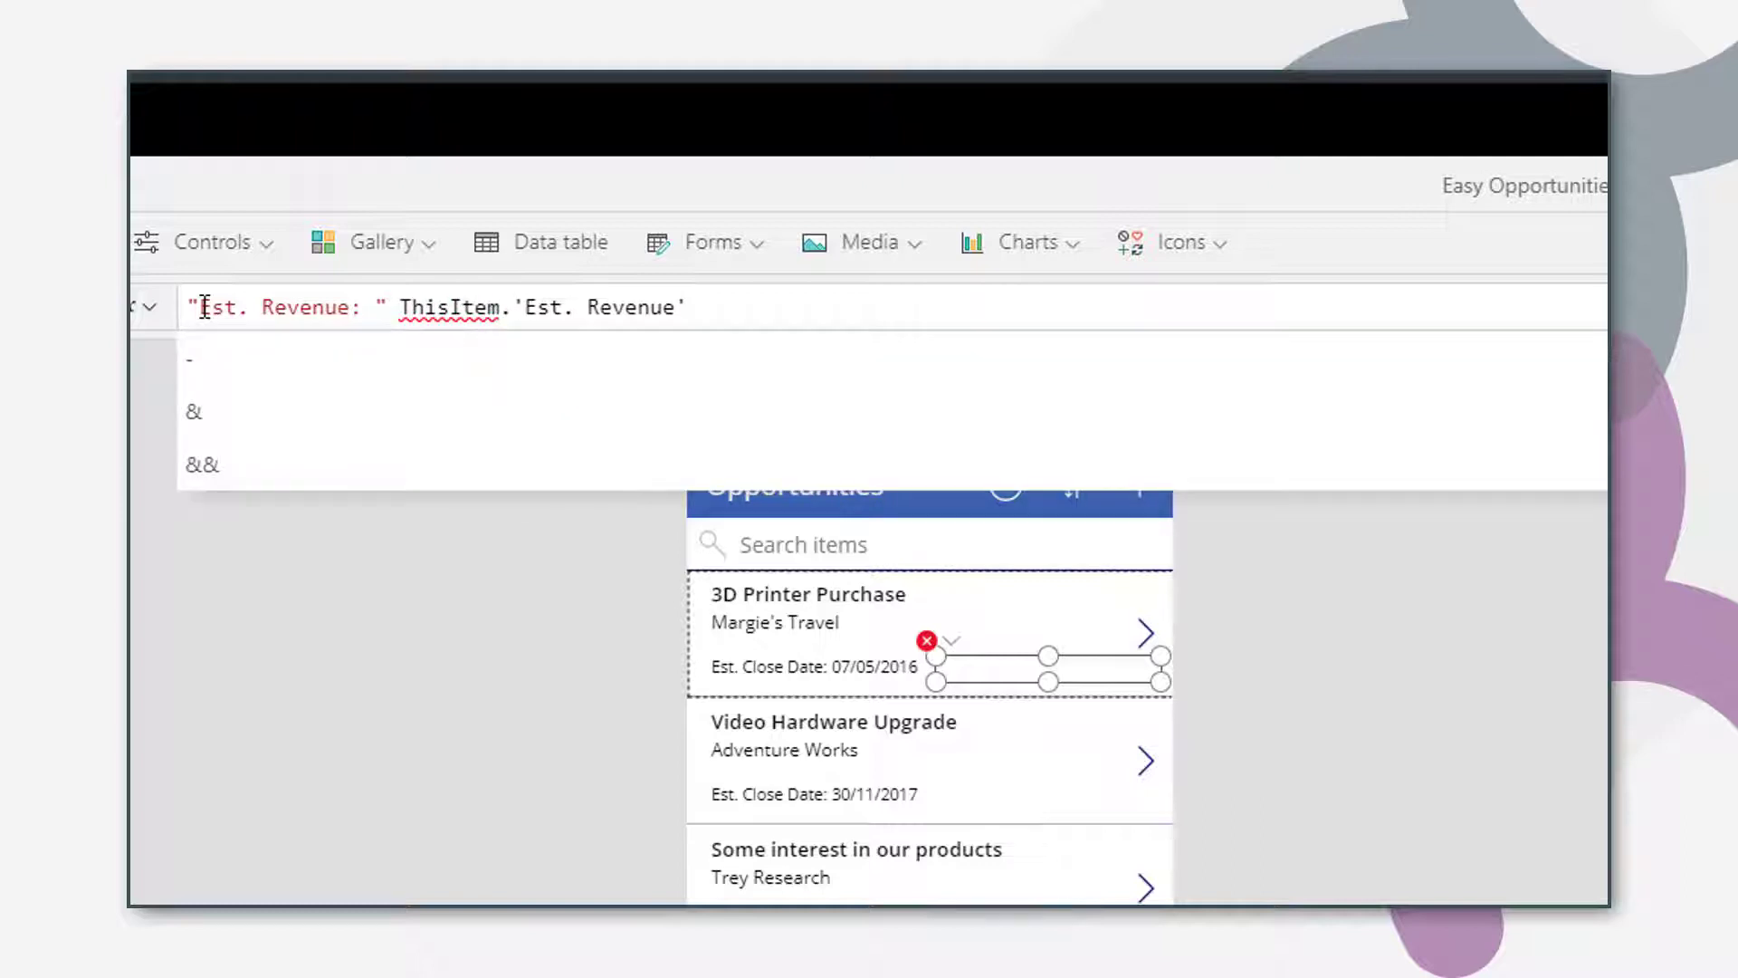
pyautogui.write('&')
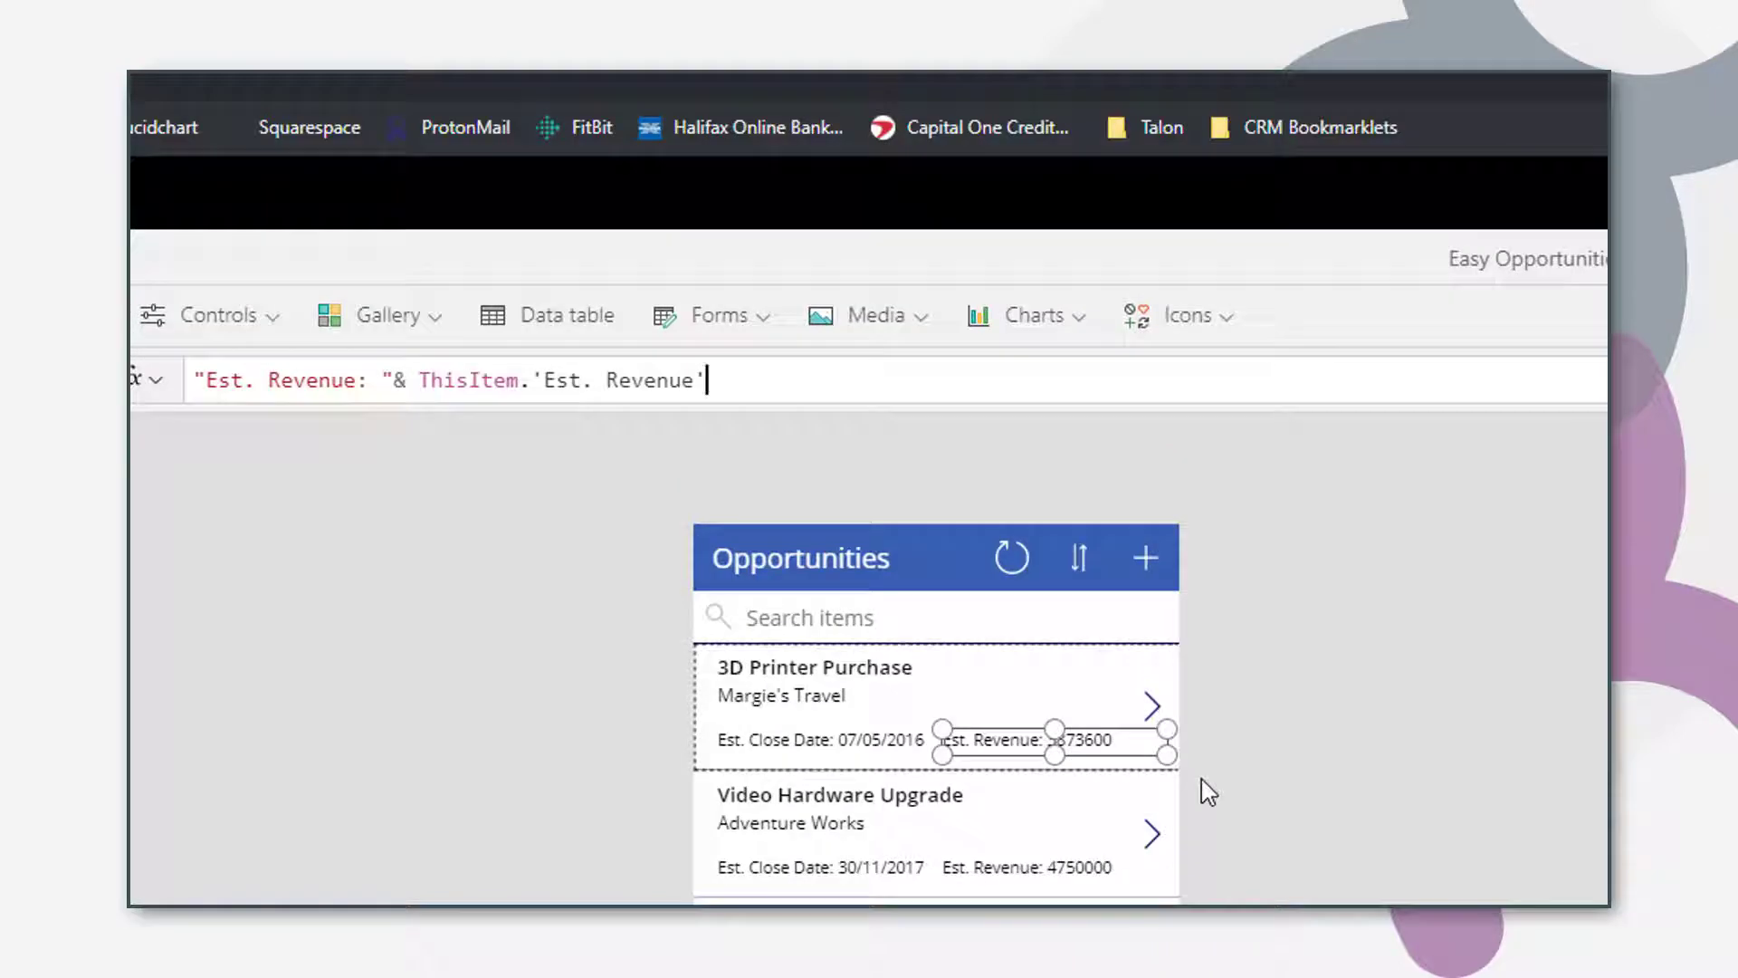
# Copy the label's complete Est. Revenue formula into a blank Notepad document.
pyautogui.moveTo(751, 374); pyautogui.dragTo(419, 373)
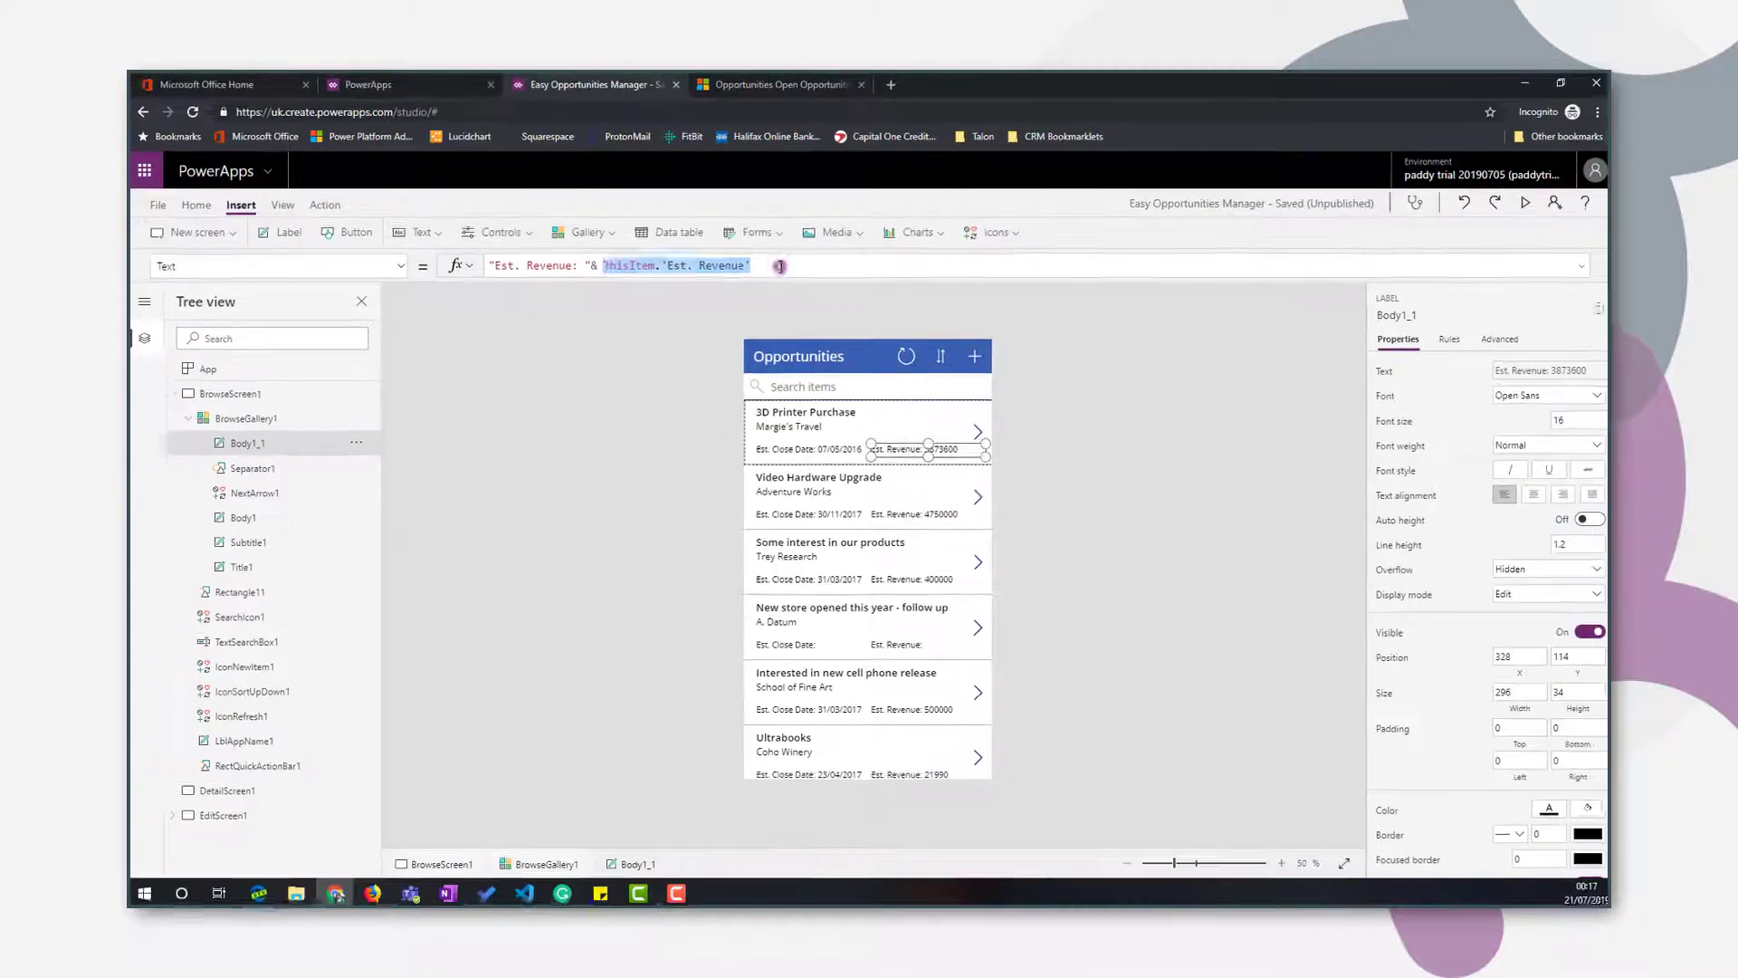
pyautogui.click(780, 267)
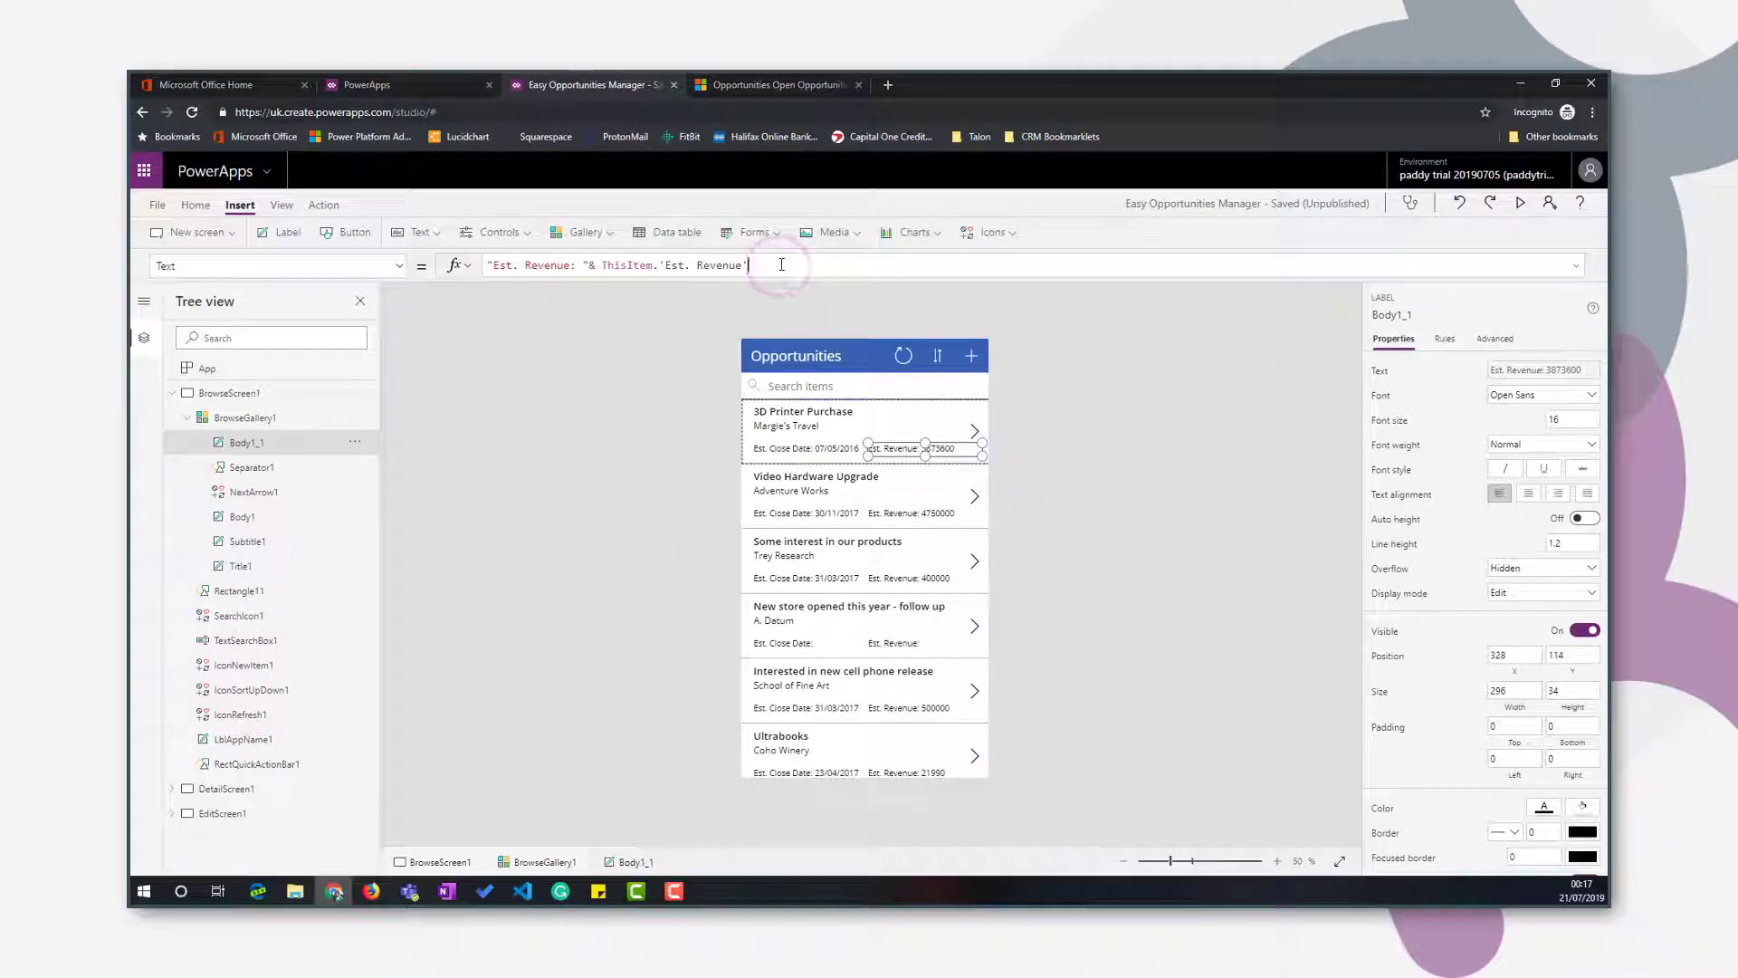
pyautogui.moveTo(781, 265); pyautogui.dragTo(540, 263)
pyautogui.hotkey('ctrl', 'c')
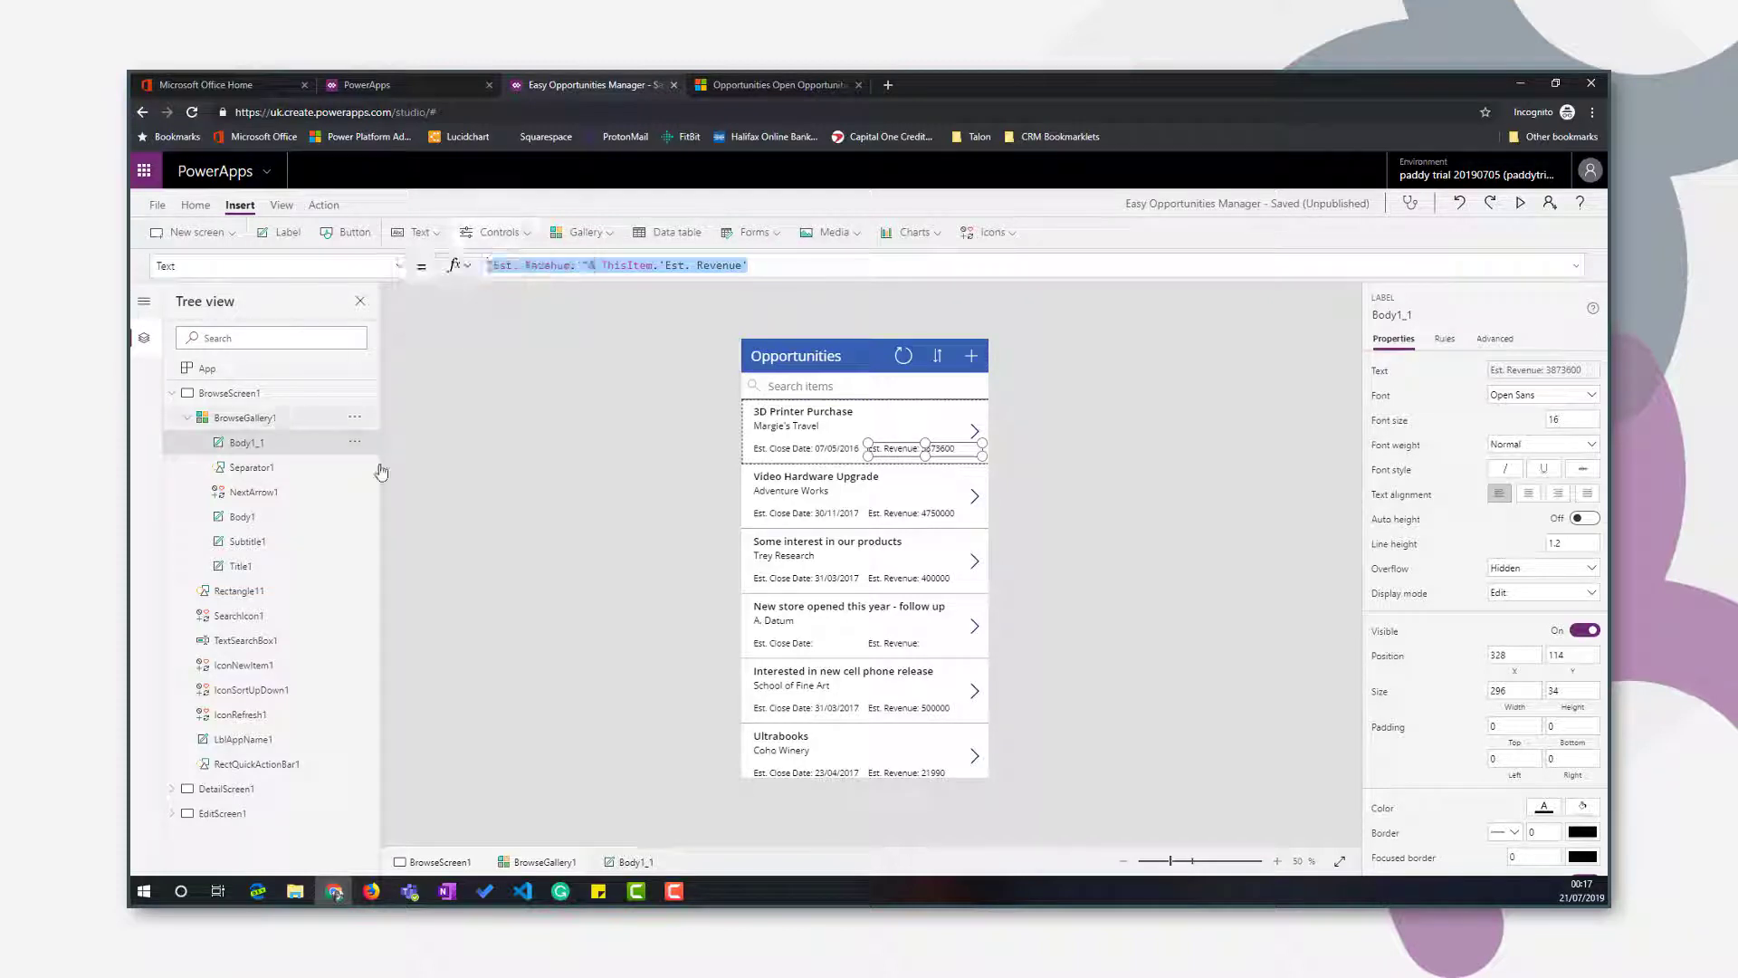
pyautogui.hotkey('alt', 'Tab')
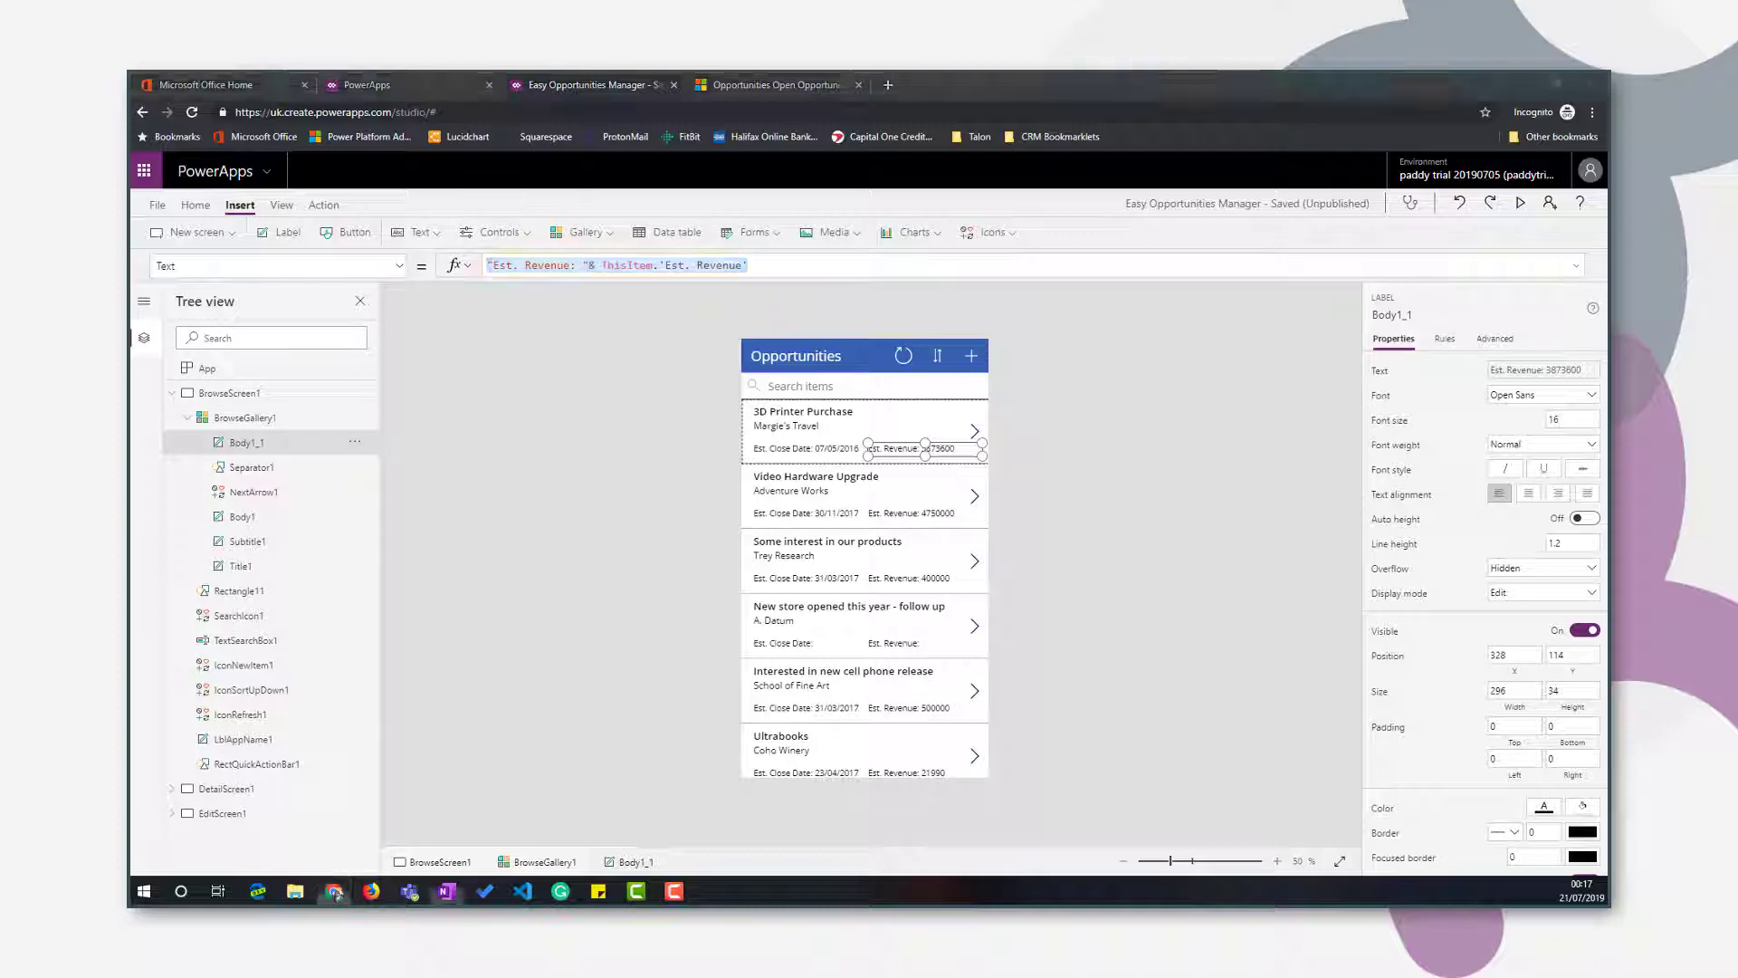
pyautogui.click(141, 895)
pyautogui.click(141, 893)
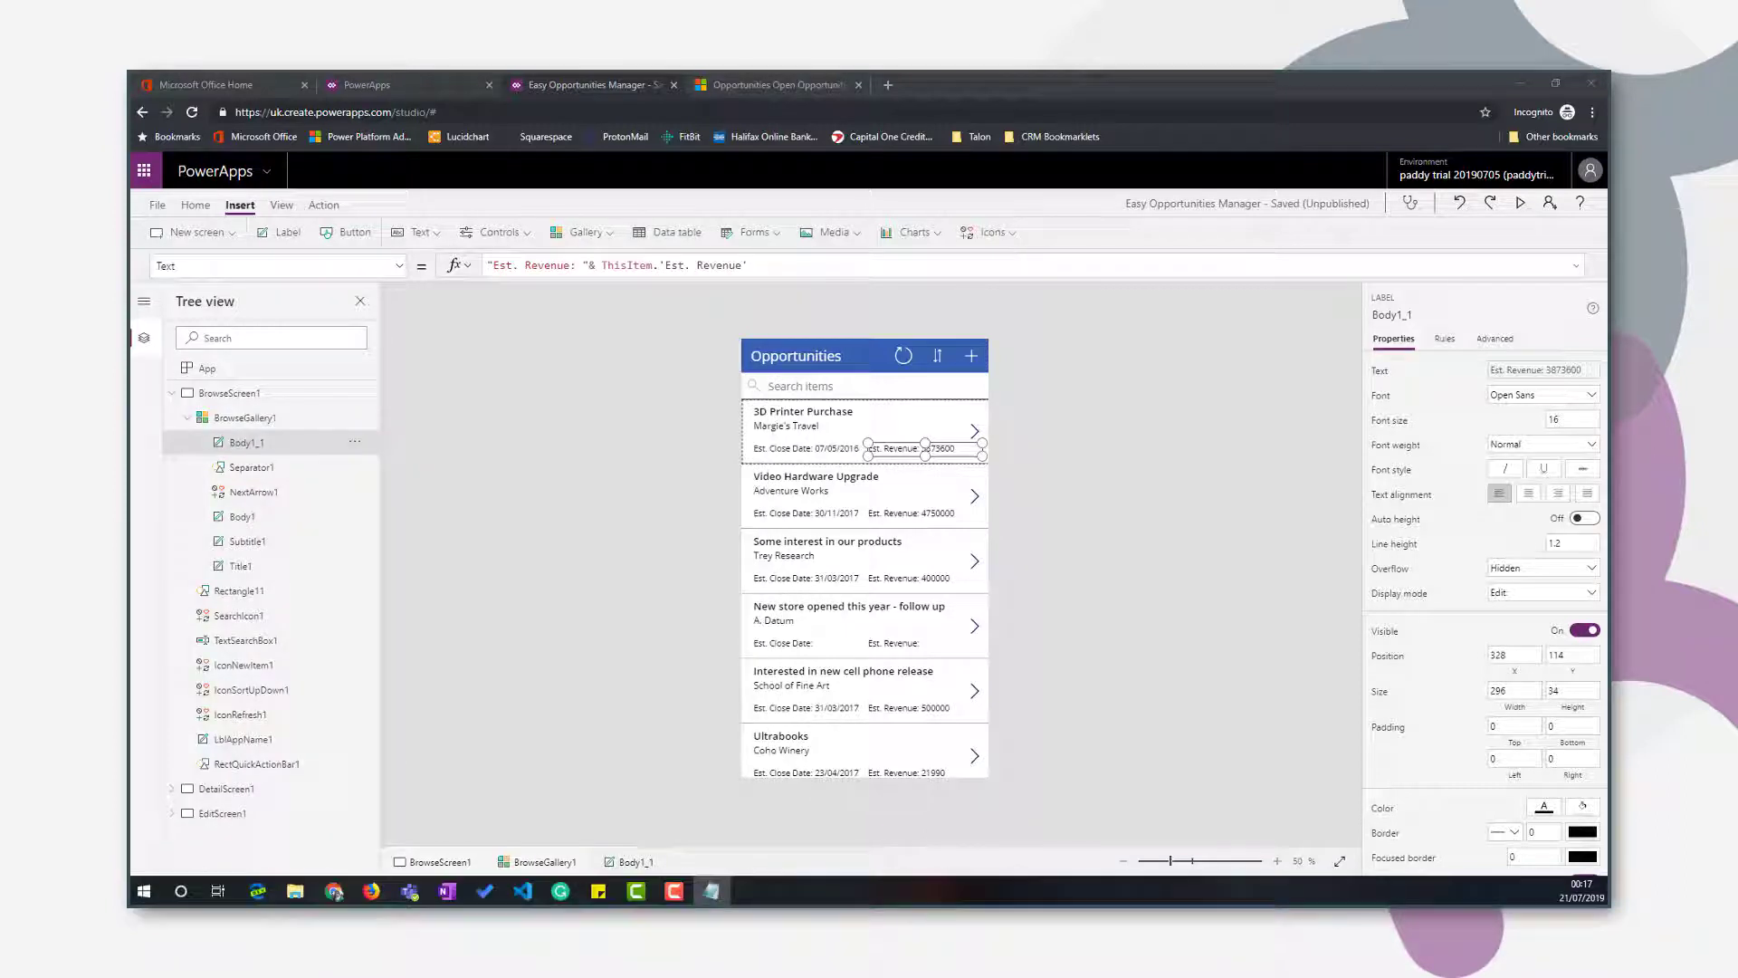
pyautogui.hotkey('ctrl', 'v')
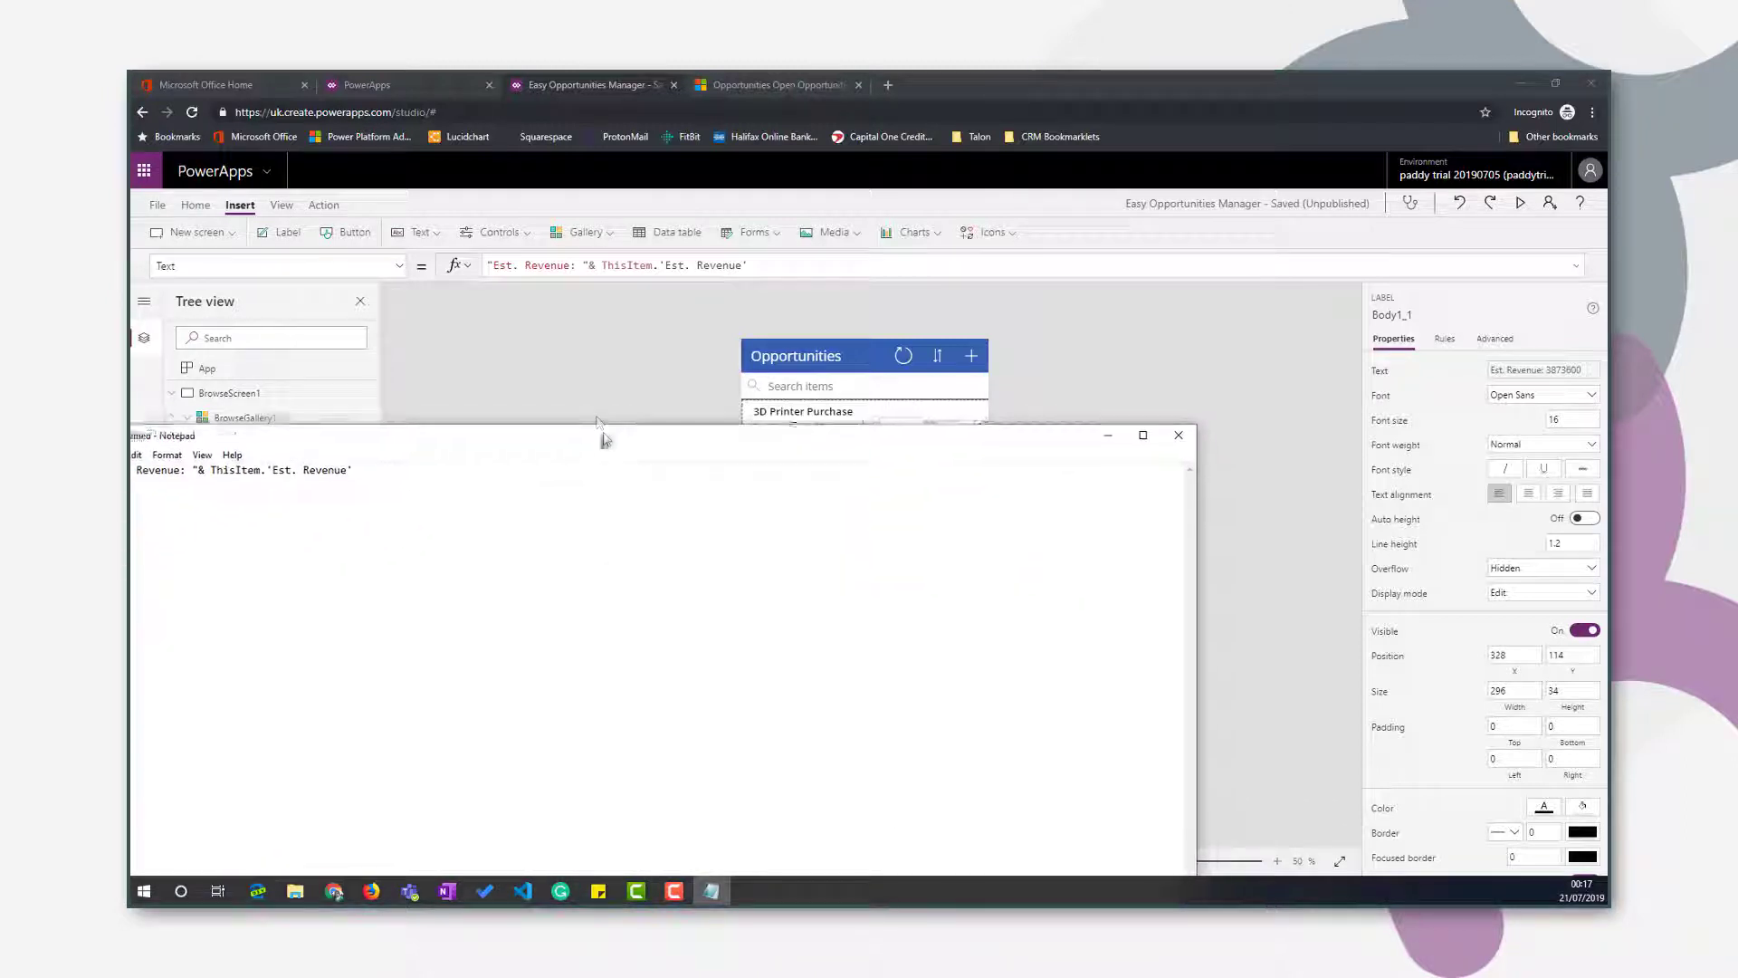
# Shrink the Notepad window and move it clear of both the formula and the app preview.
pyautogui.moveTo(601, 439); pyautogui.dragTo(694, 365)
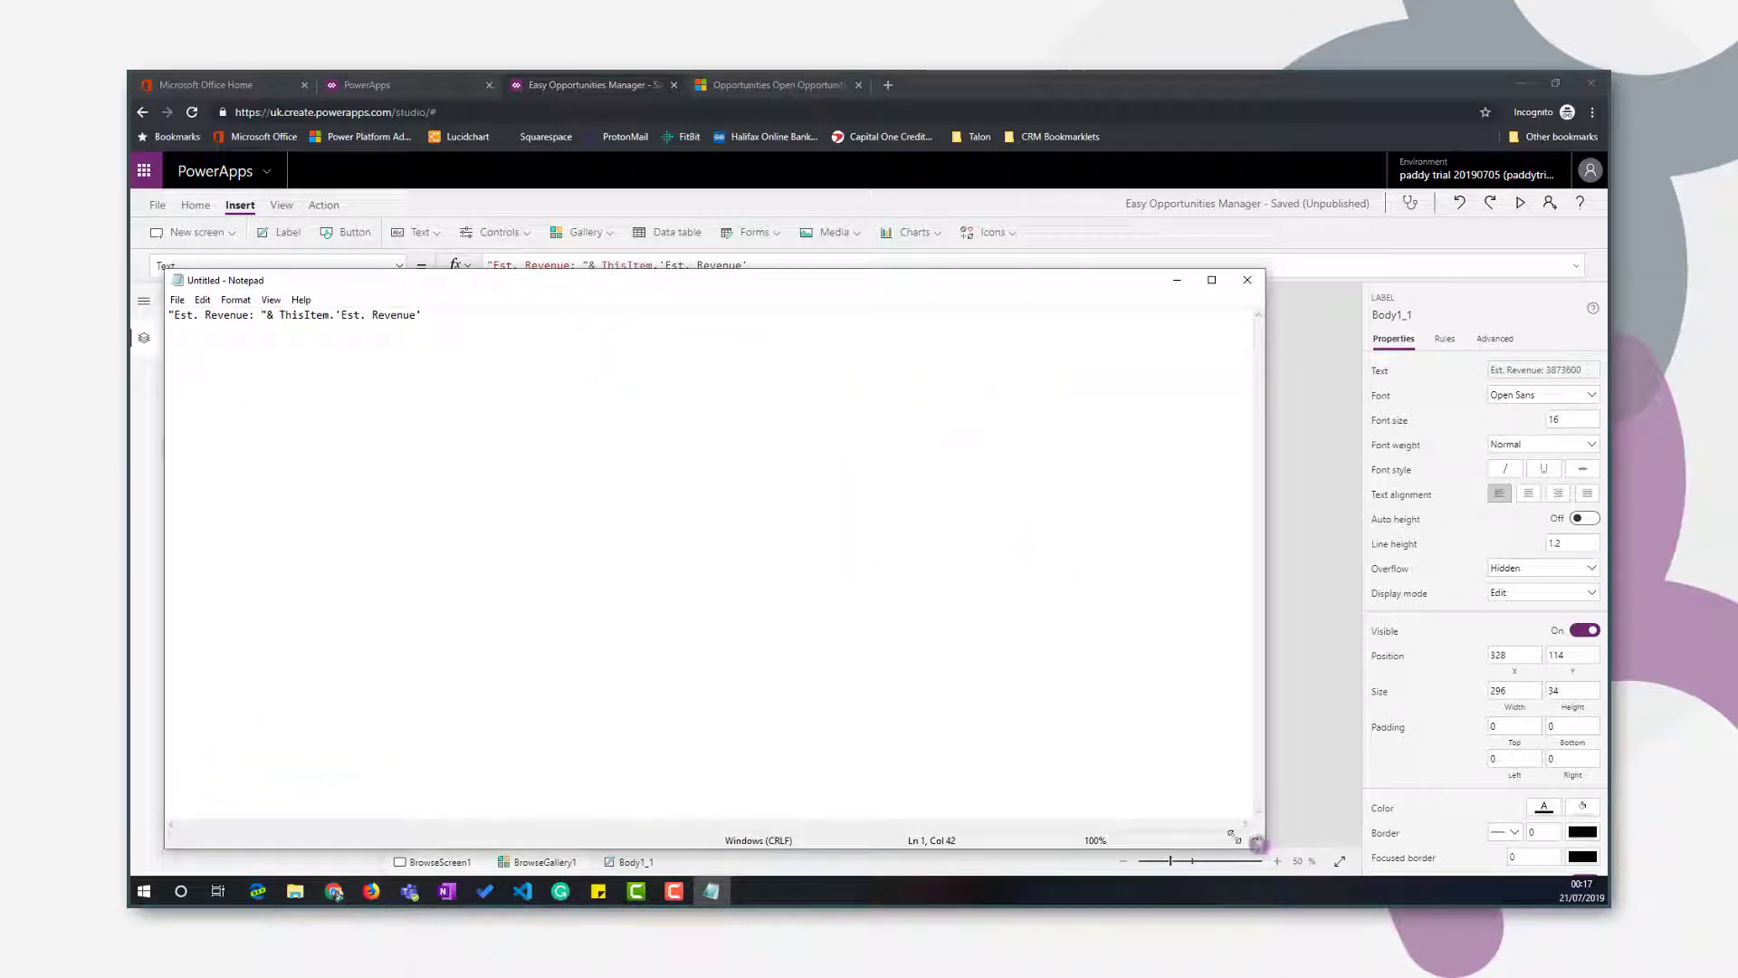
pyautogui.moveTo(1261, 841); pyautogui.dragTo(672, 713)
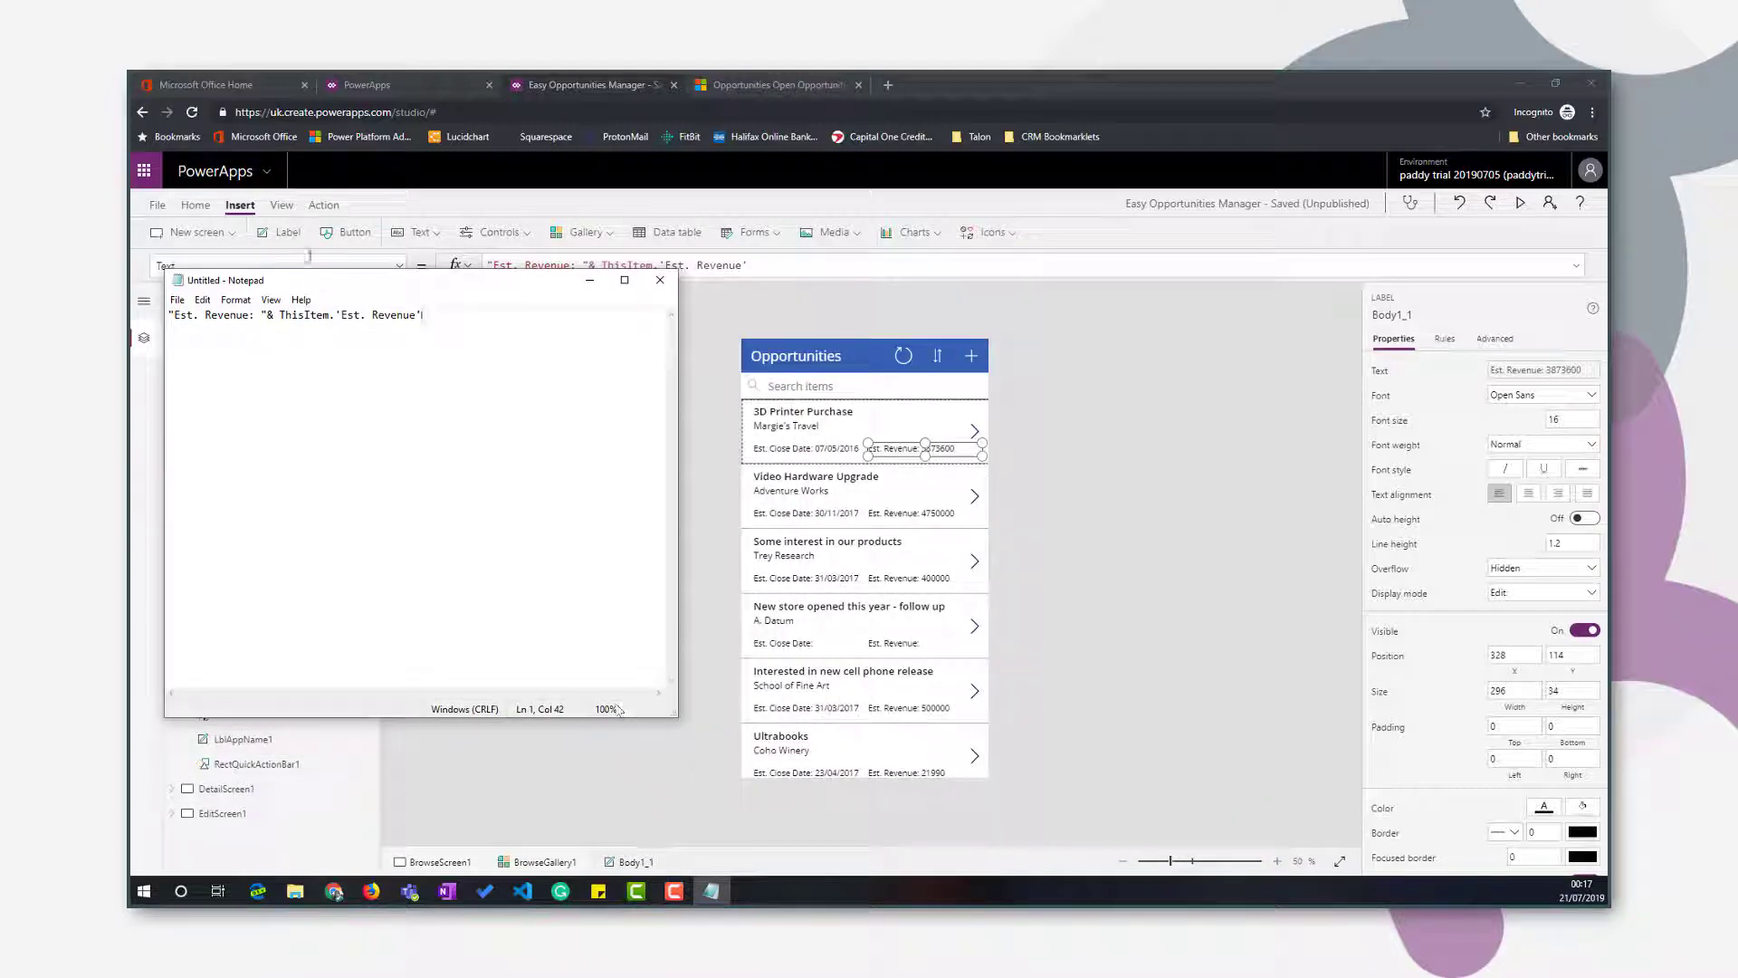
pyautogui.moveTo(375, 280); pyautogui.dragTo(379, 333)
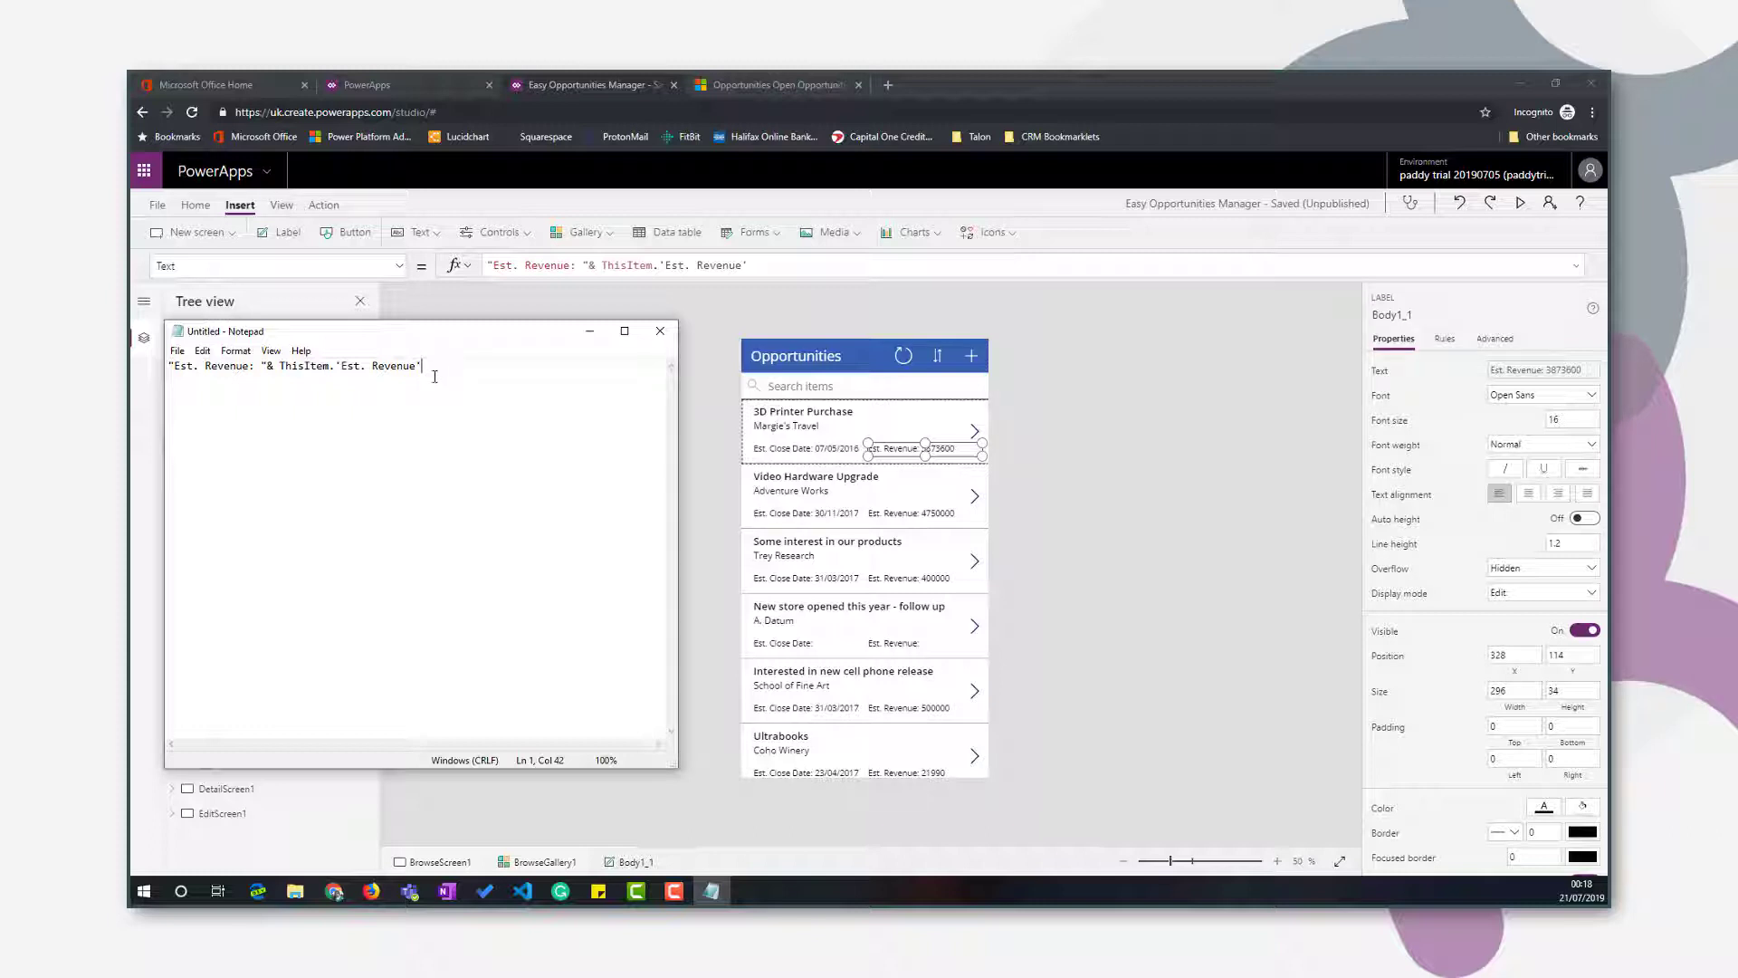
# Replace the field reference after the "Est. Revenue: " caption with the start of a nested Text(Value( expression.
pyautogui.tripleClick(767, 265)
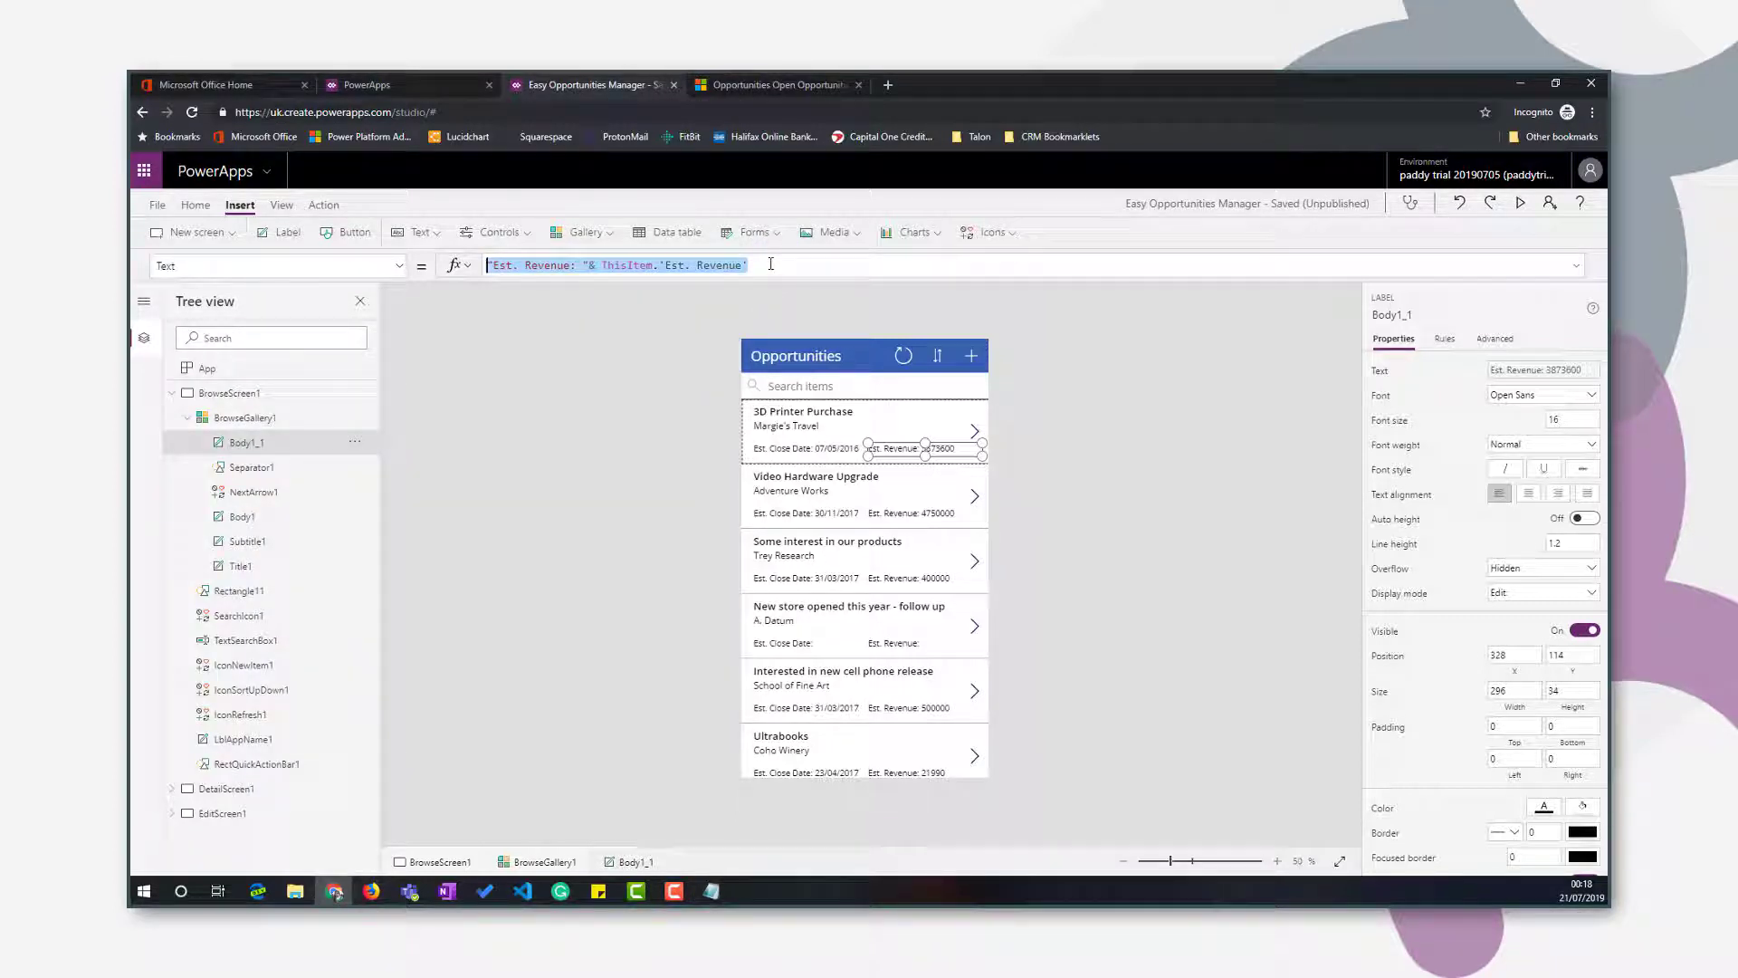
pyautogui.click(771, 263)
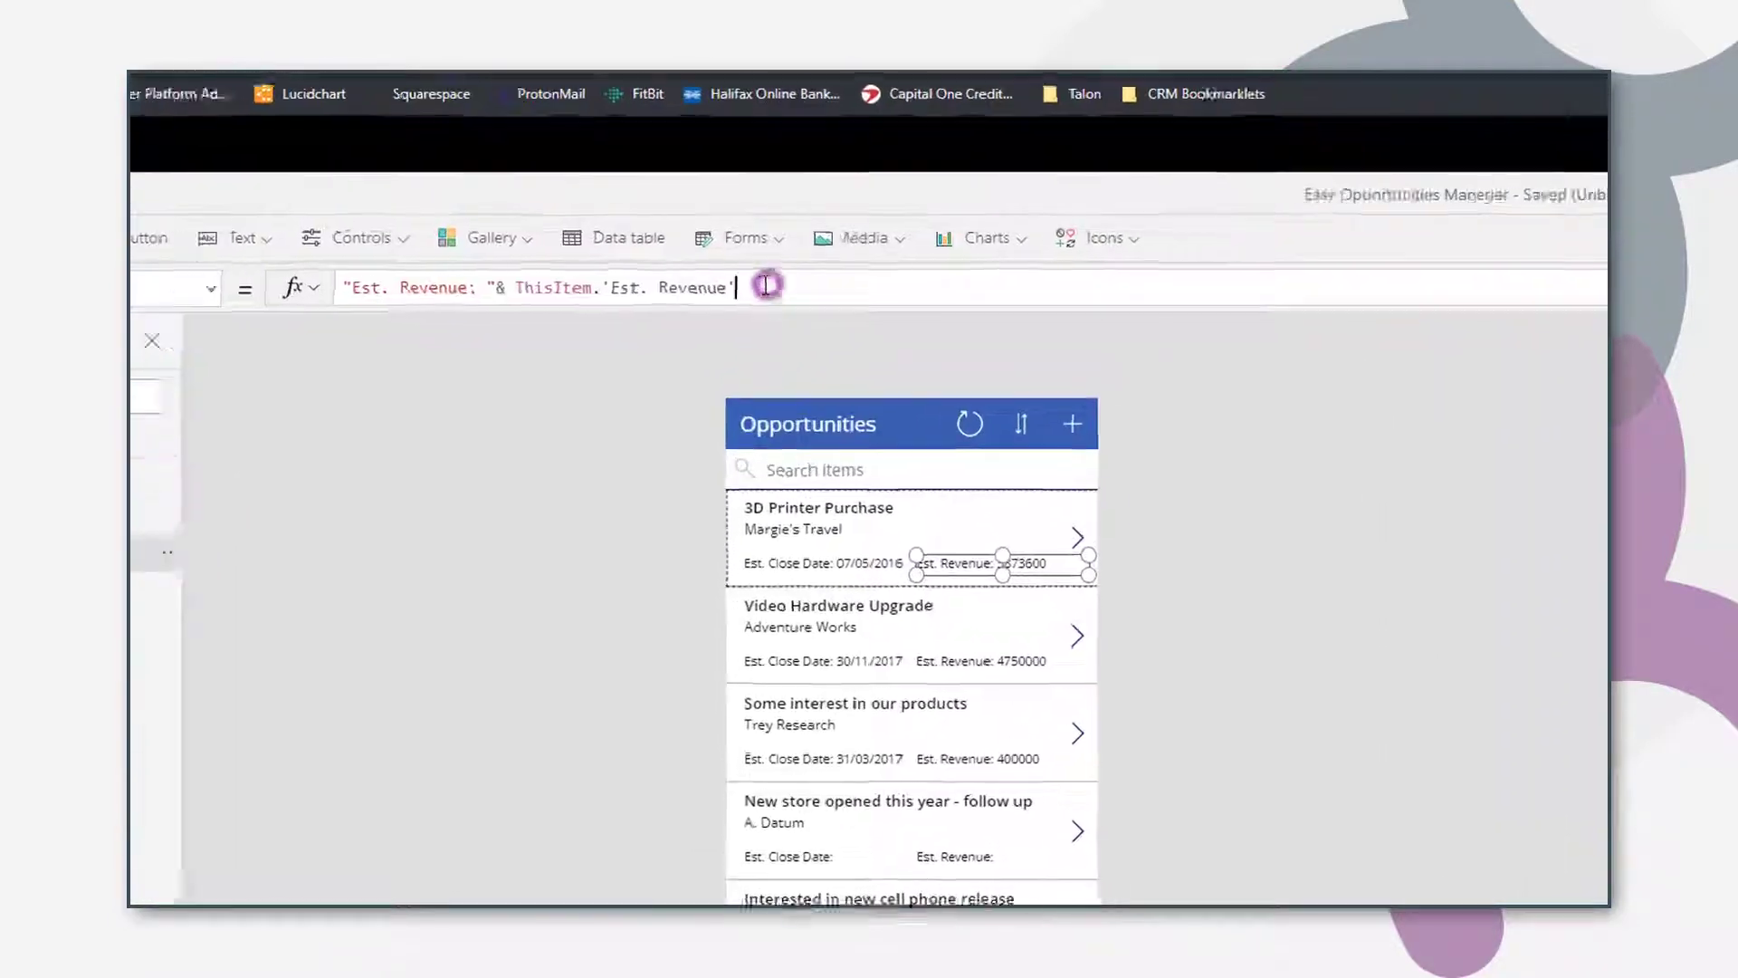
pyautogui.moveTo(764, 302); pyautogui.dragTo(454, 305)
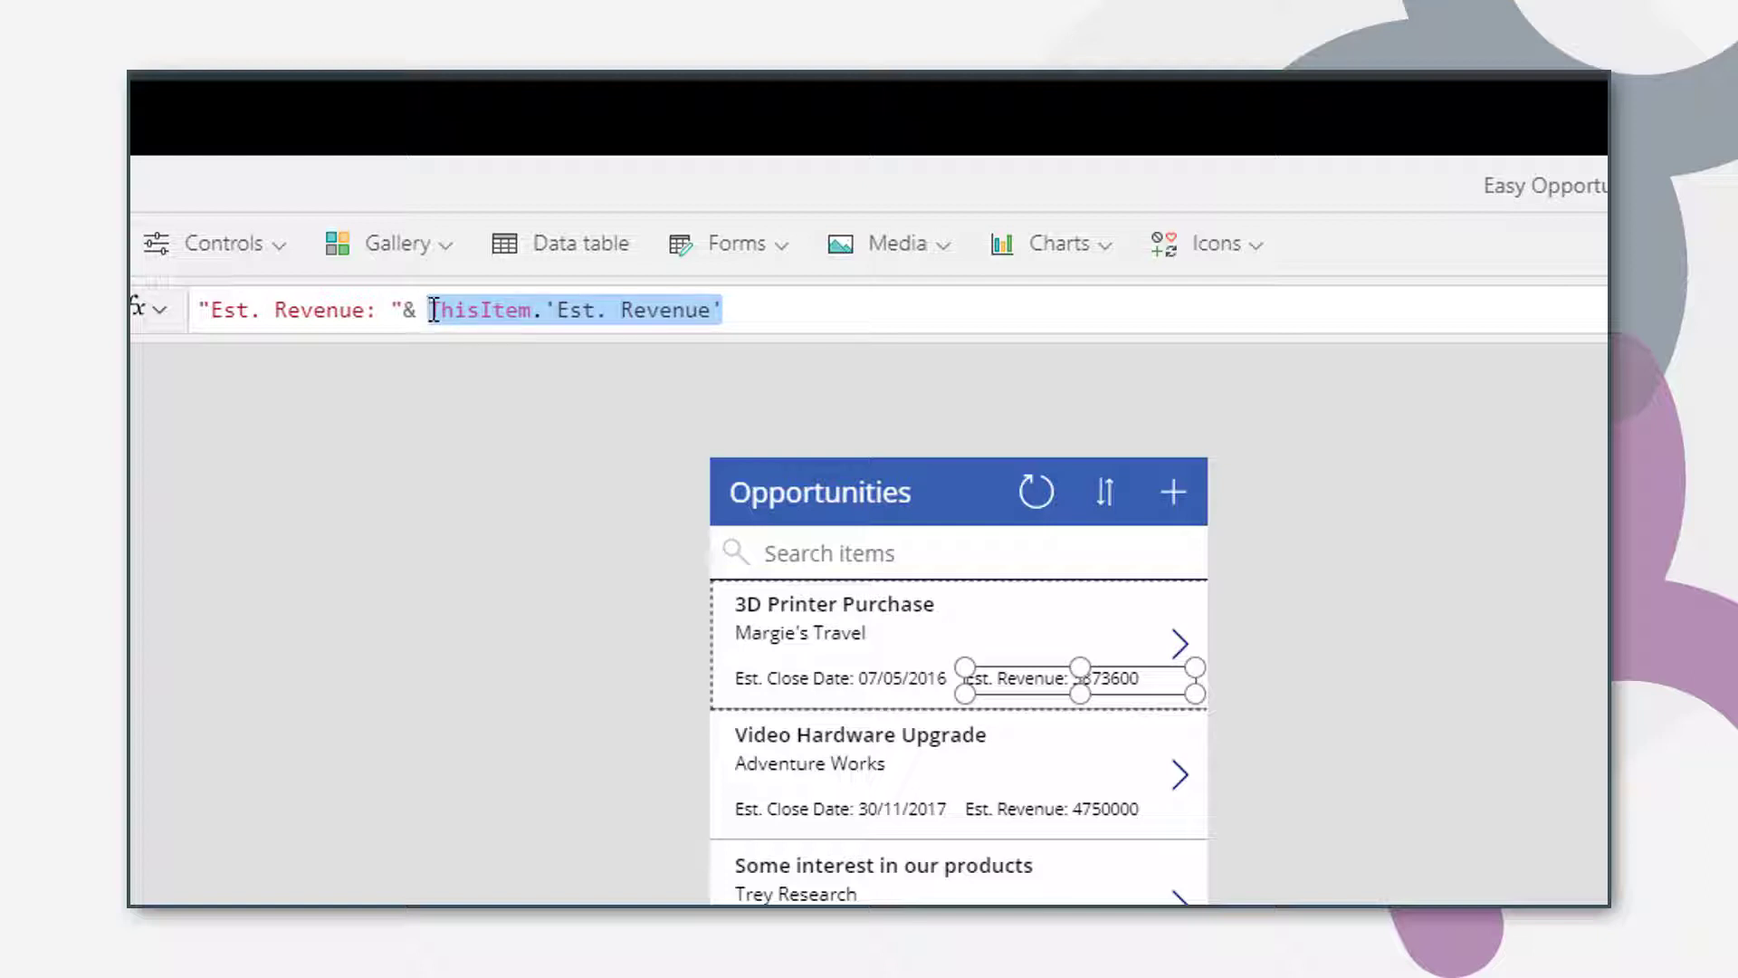
pyautogui.write('Text')
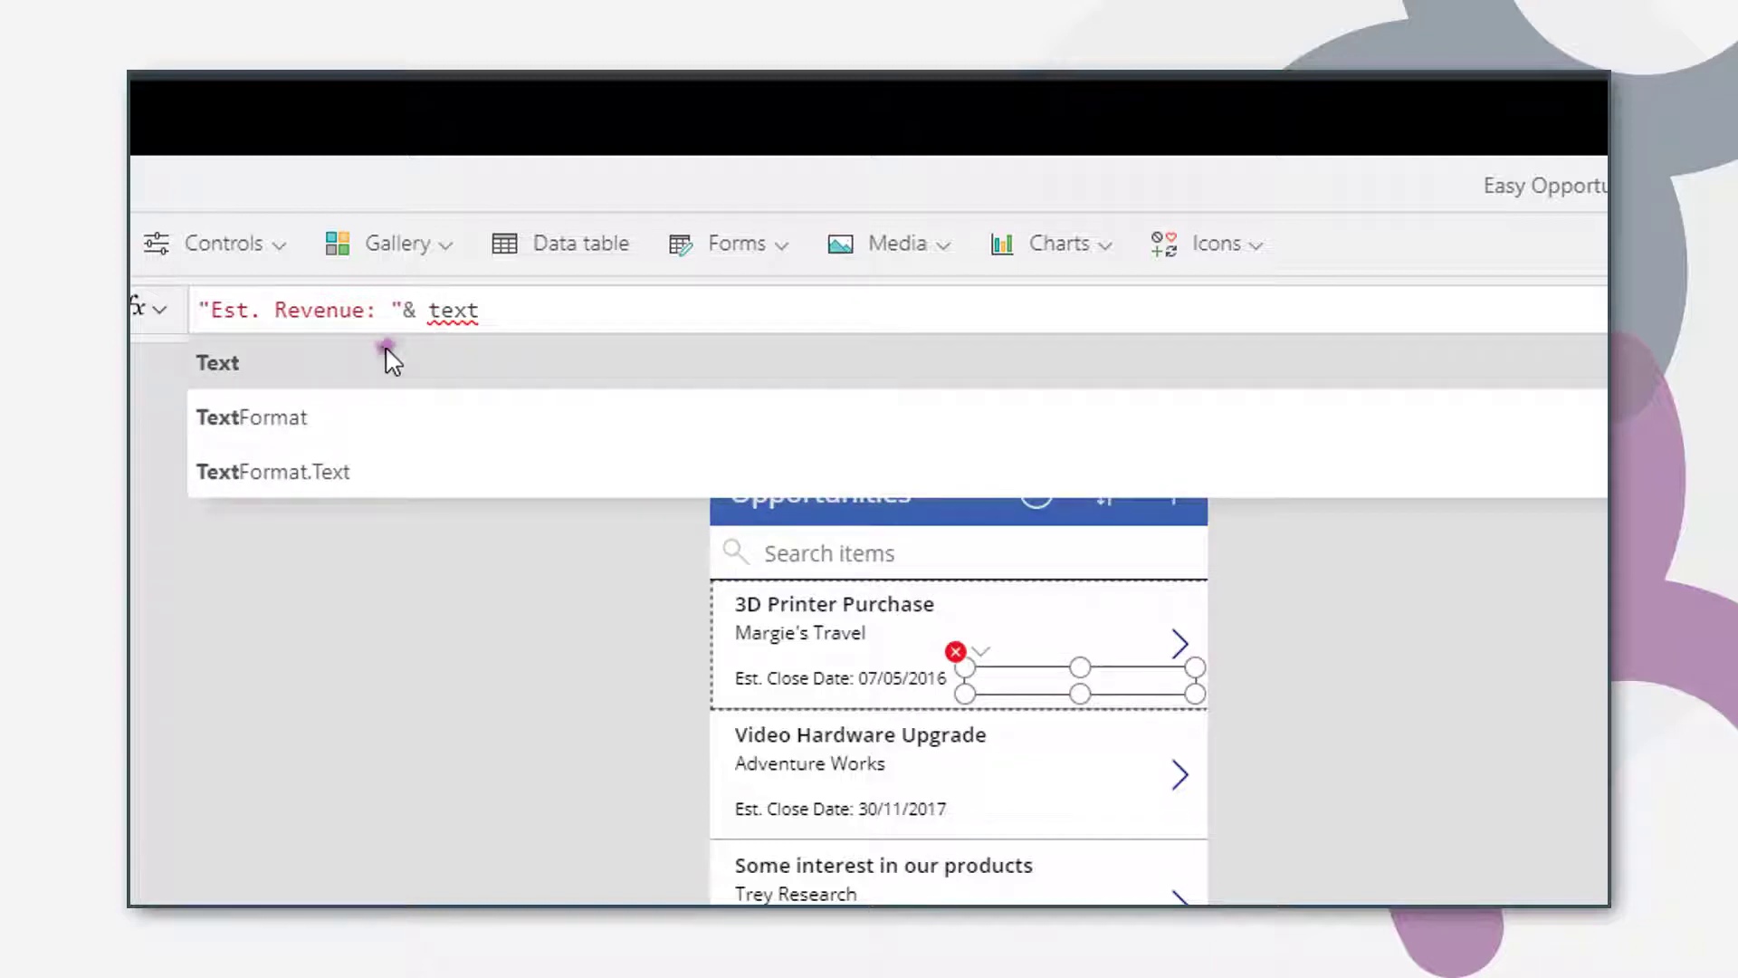
pyautogui.click(387, 349)
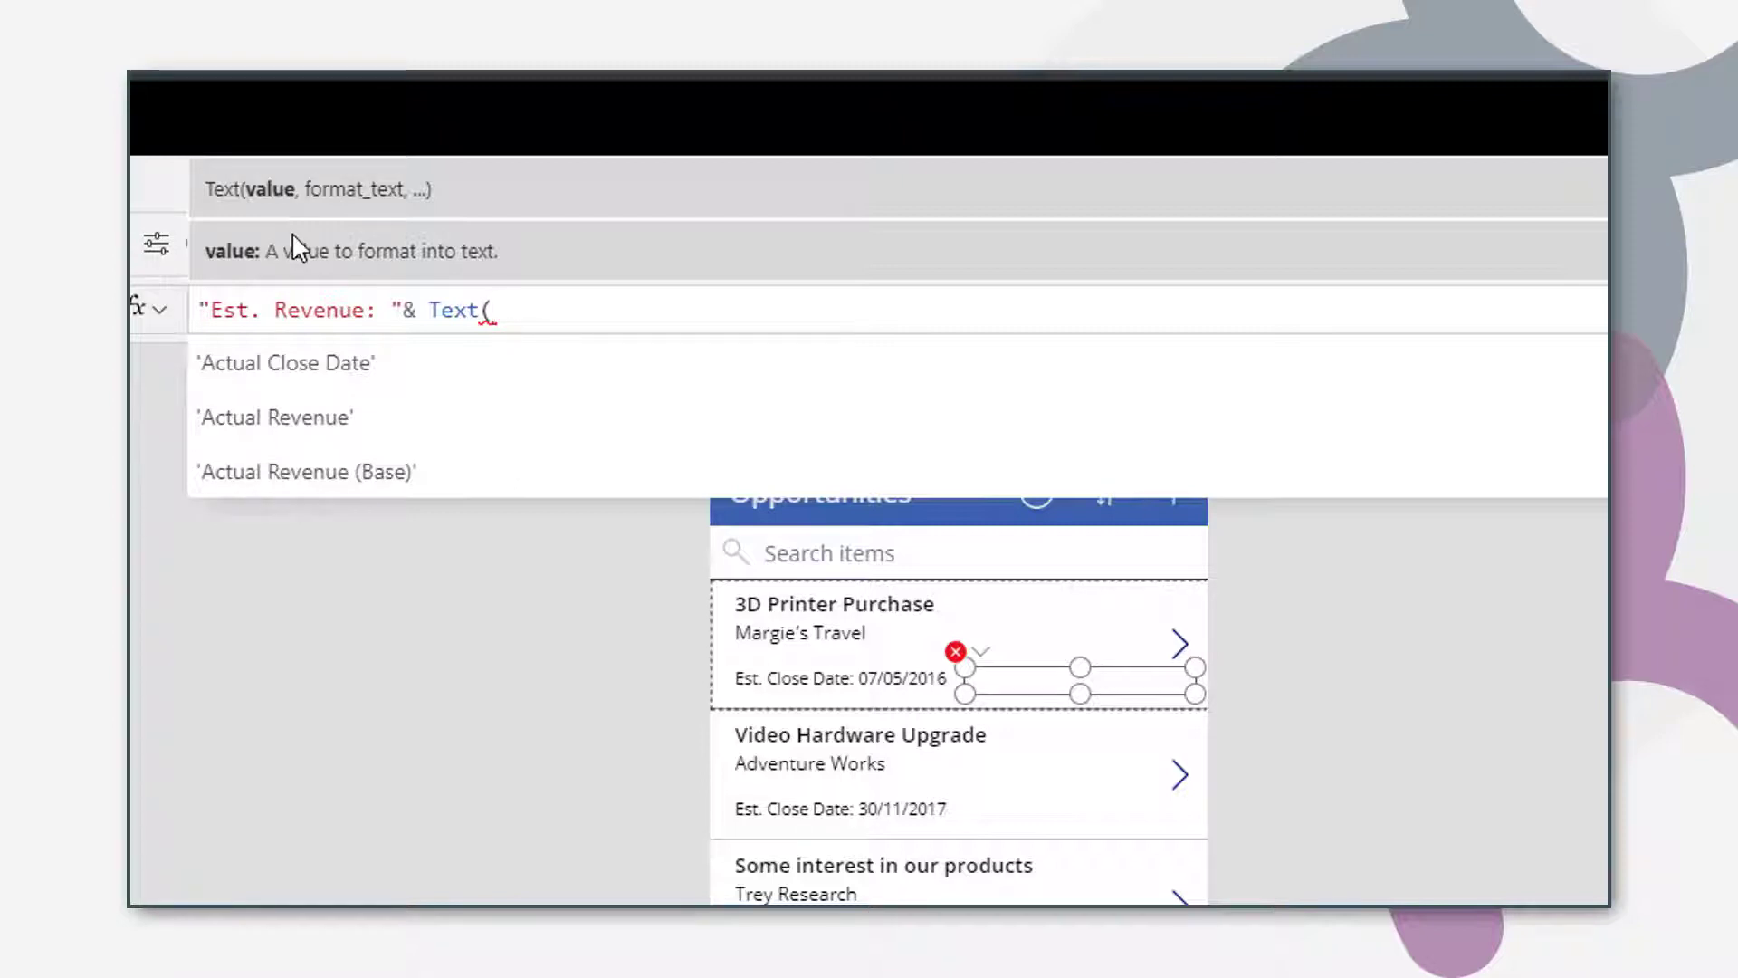
pyautogui.write('value')
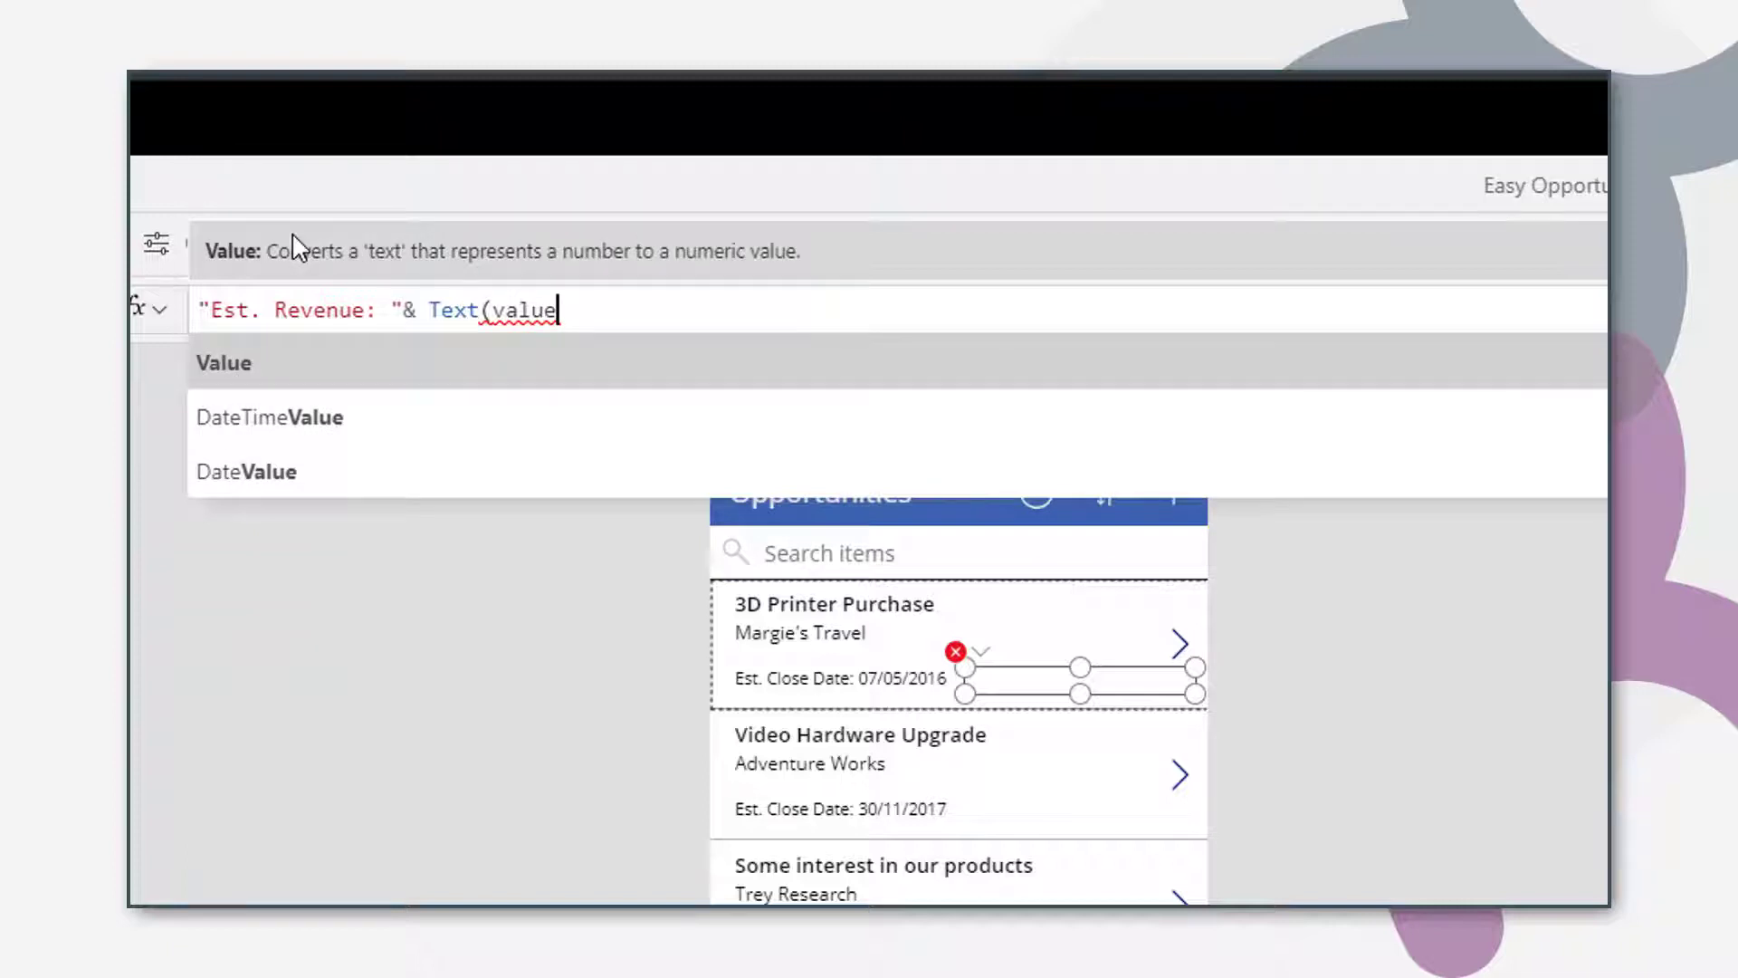
pyautogui.press('Tab')
pyautogui.write('(')
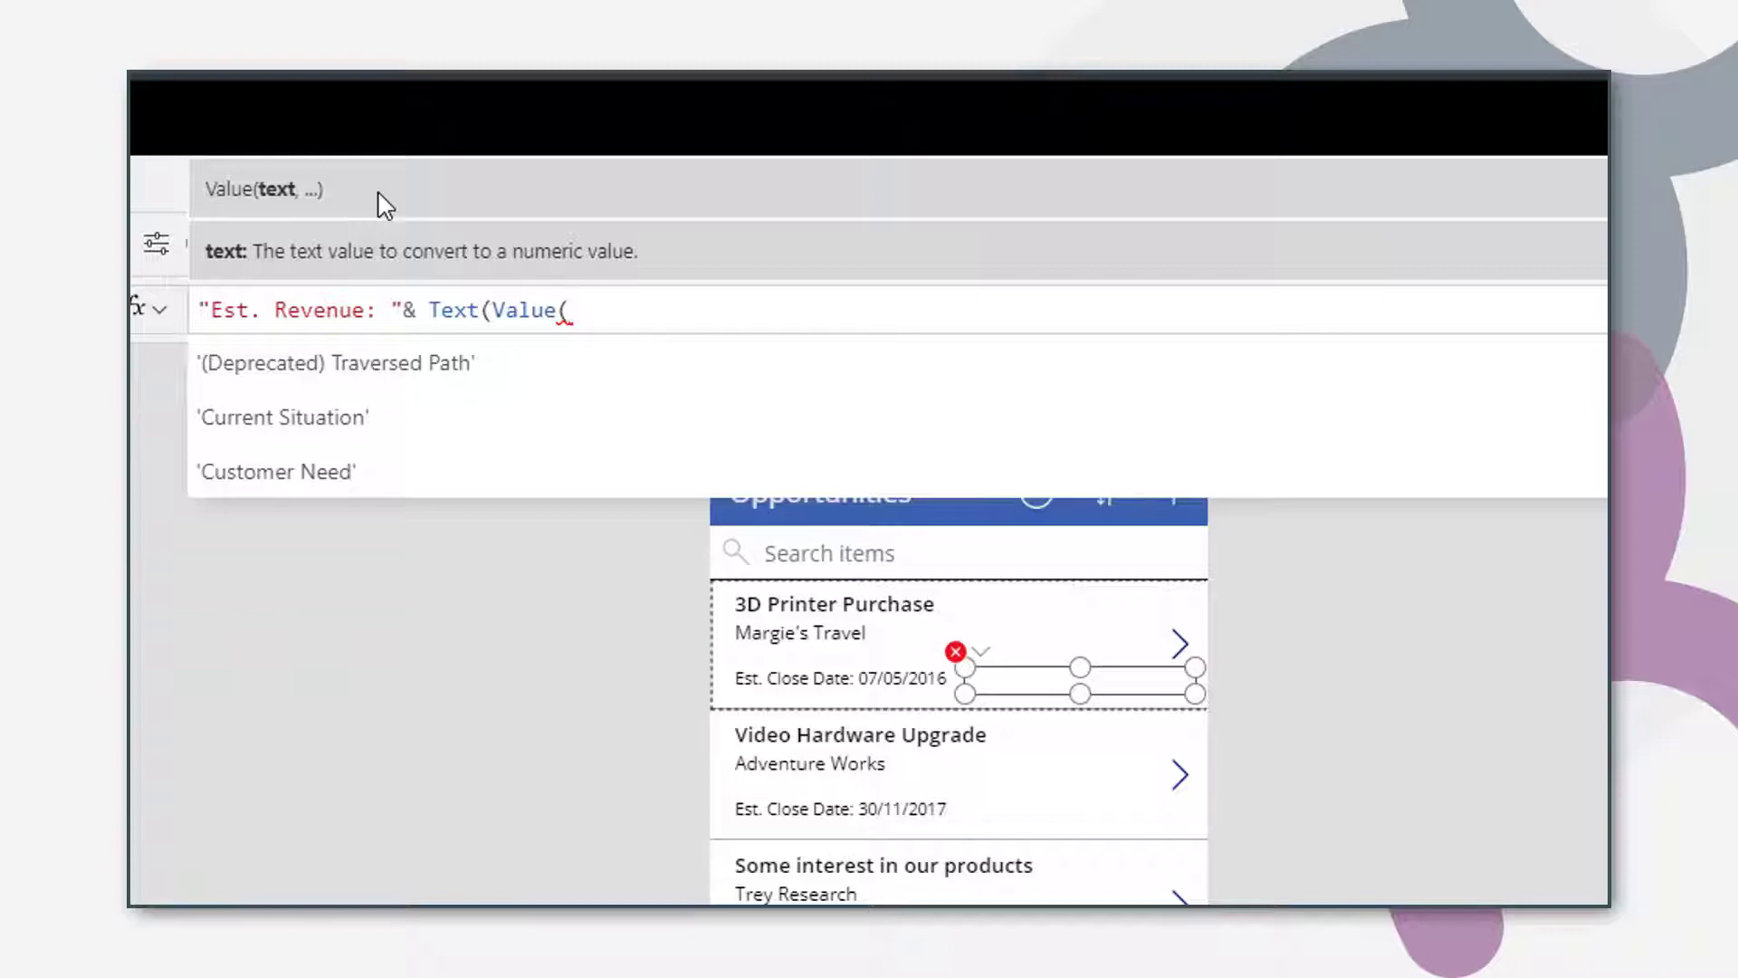
# Supply ThisItem.'Est. Revenue' as the argument of the Value function and close its parenthesis.
pyautogui.write('this')
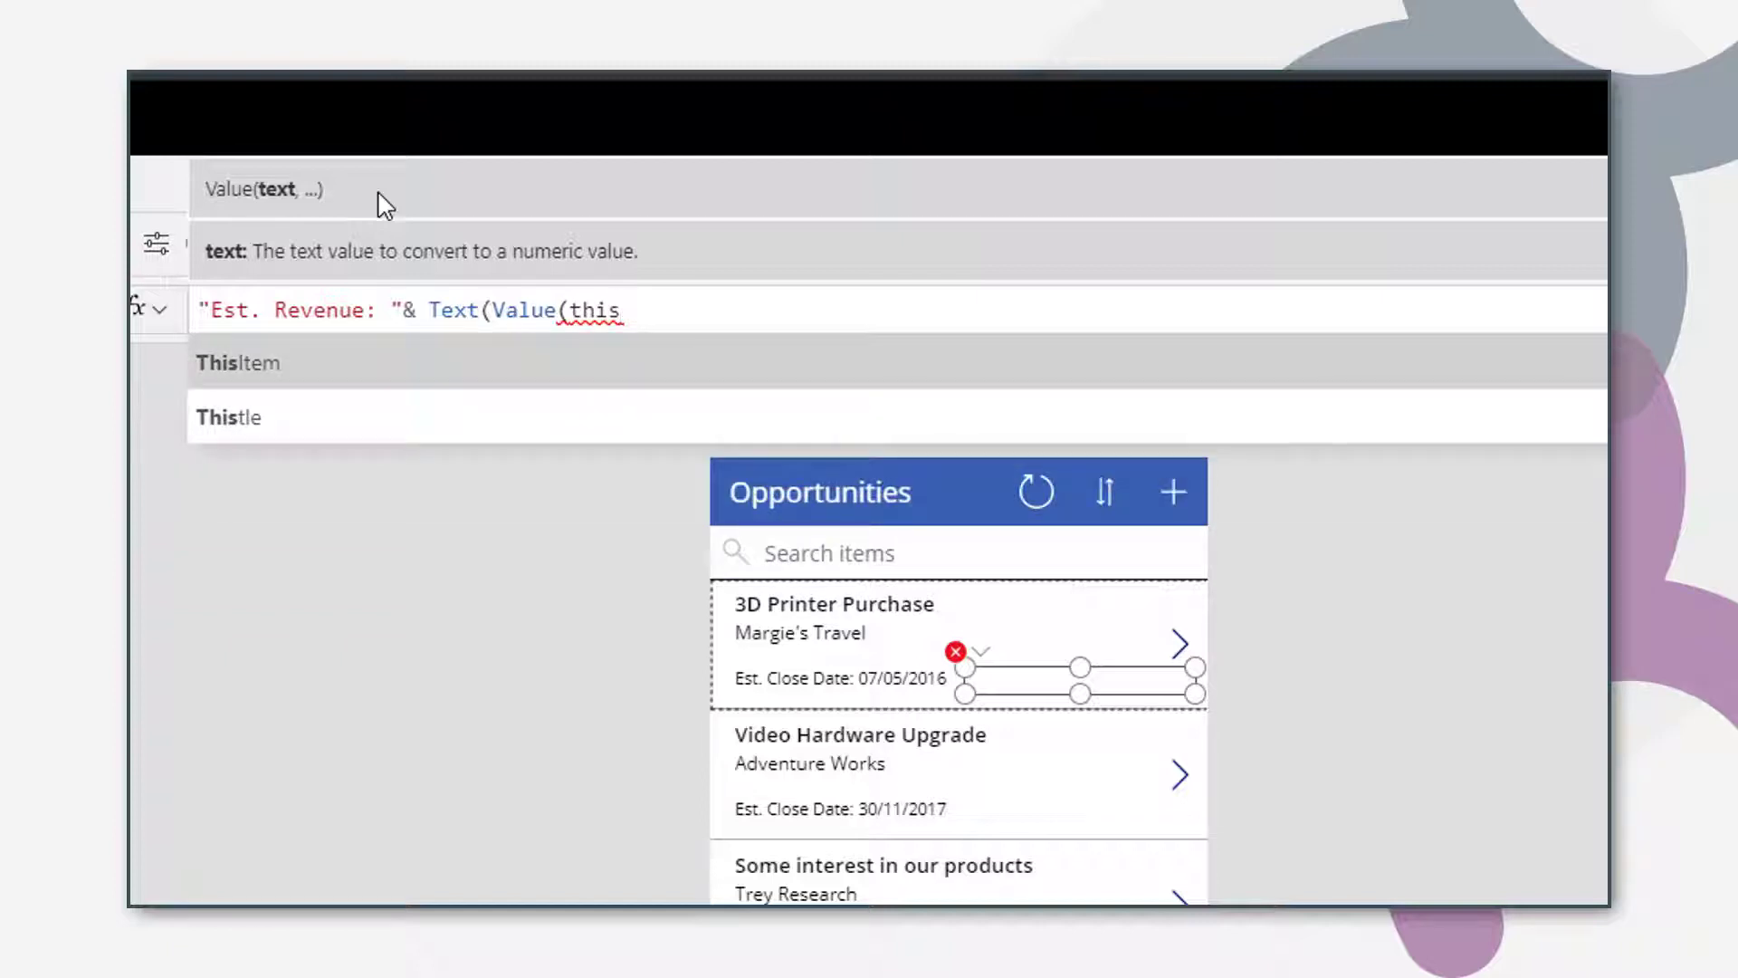
pyautogui.press('Tab')
pyautogui.write('.')
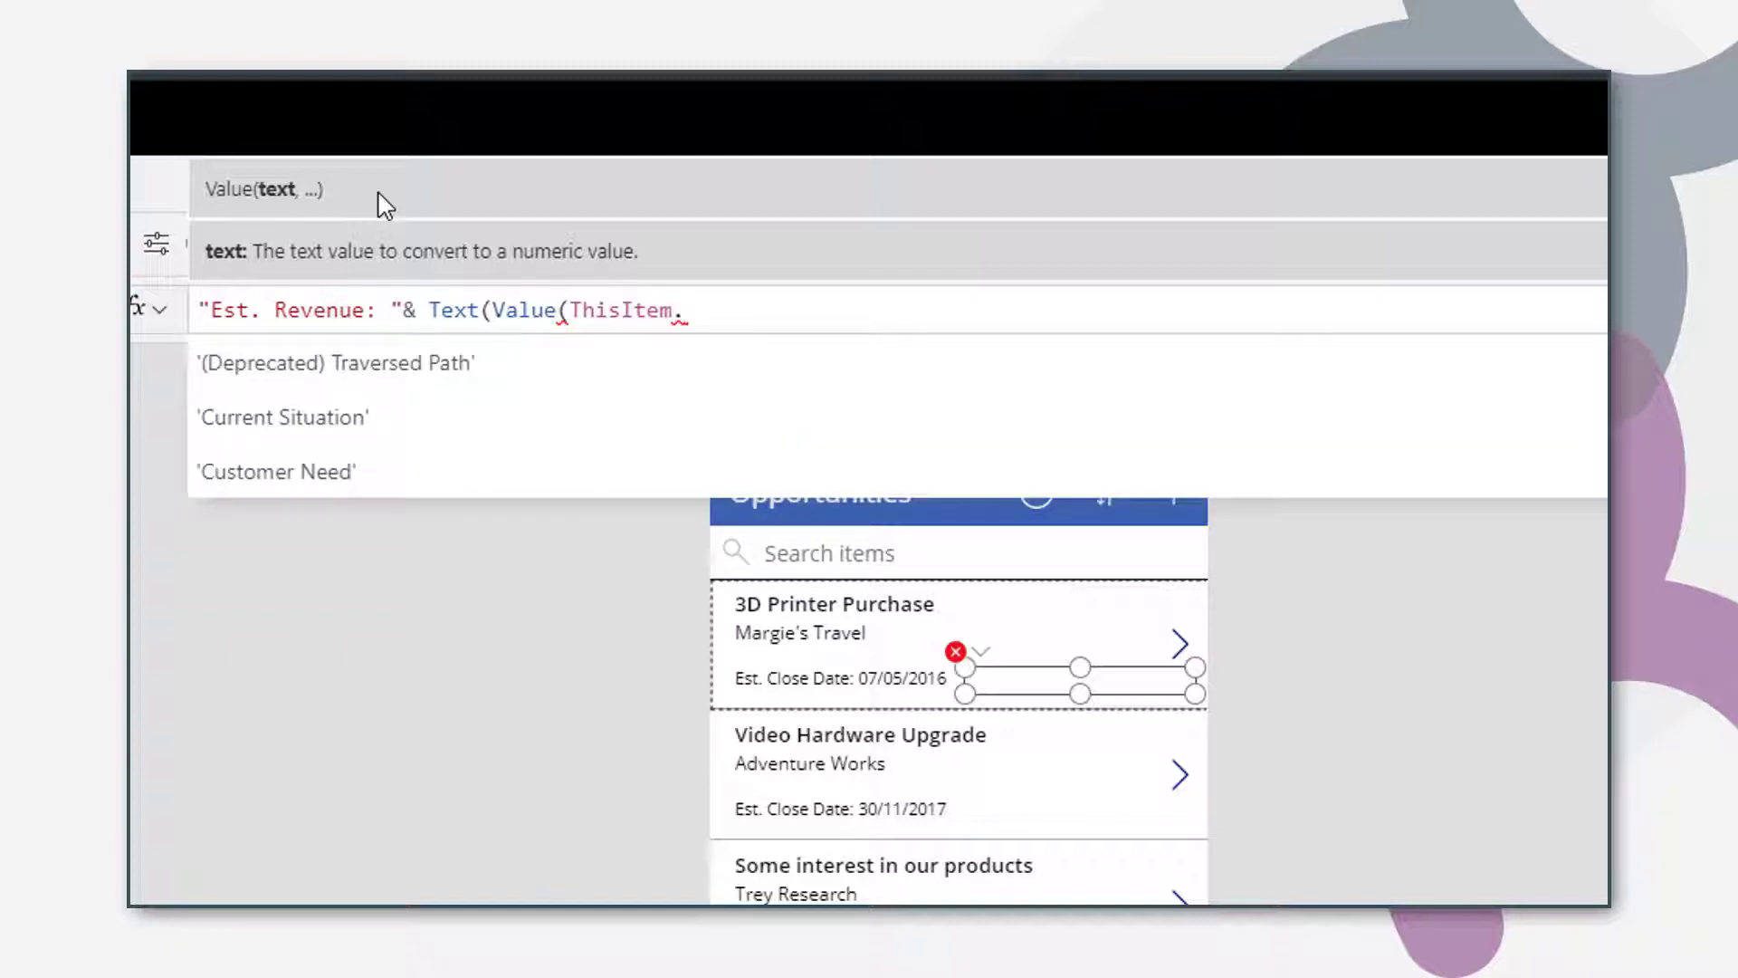
pyautogui.write('est')
pyautogui.press('Down')
pyautogui.press('Down')
pyautogui.press('Down')
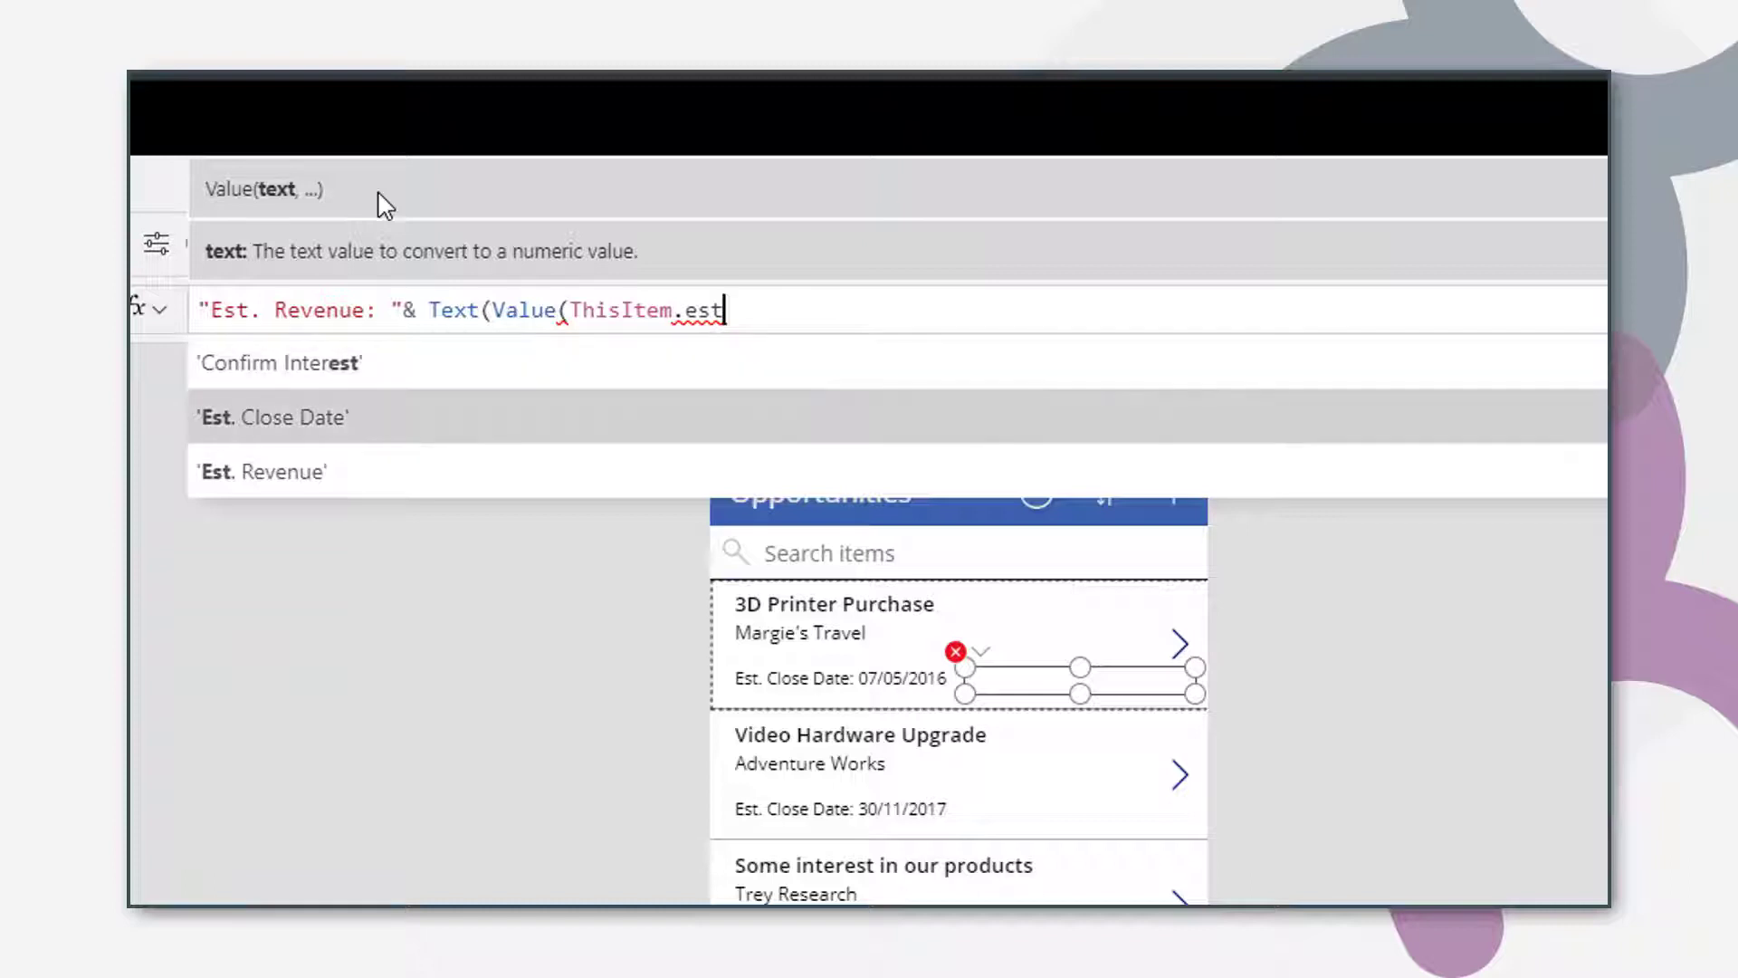
pyautogui.press('Tab')
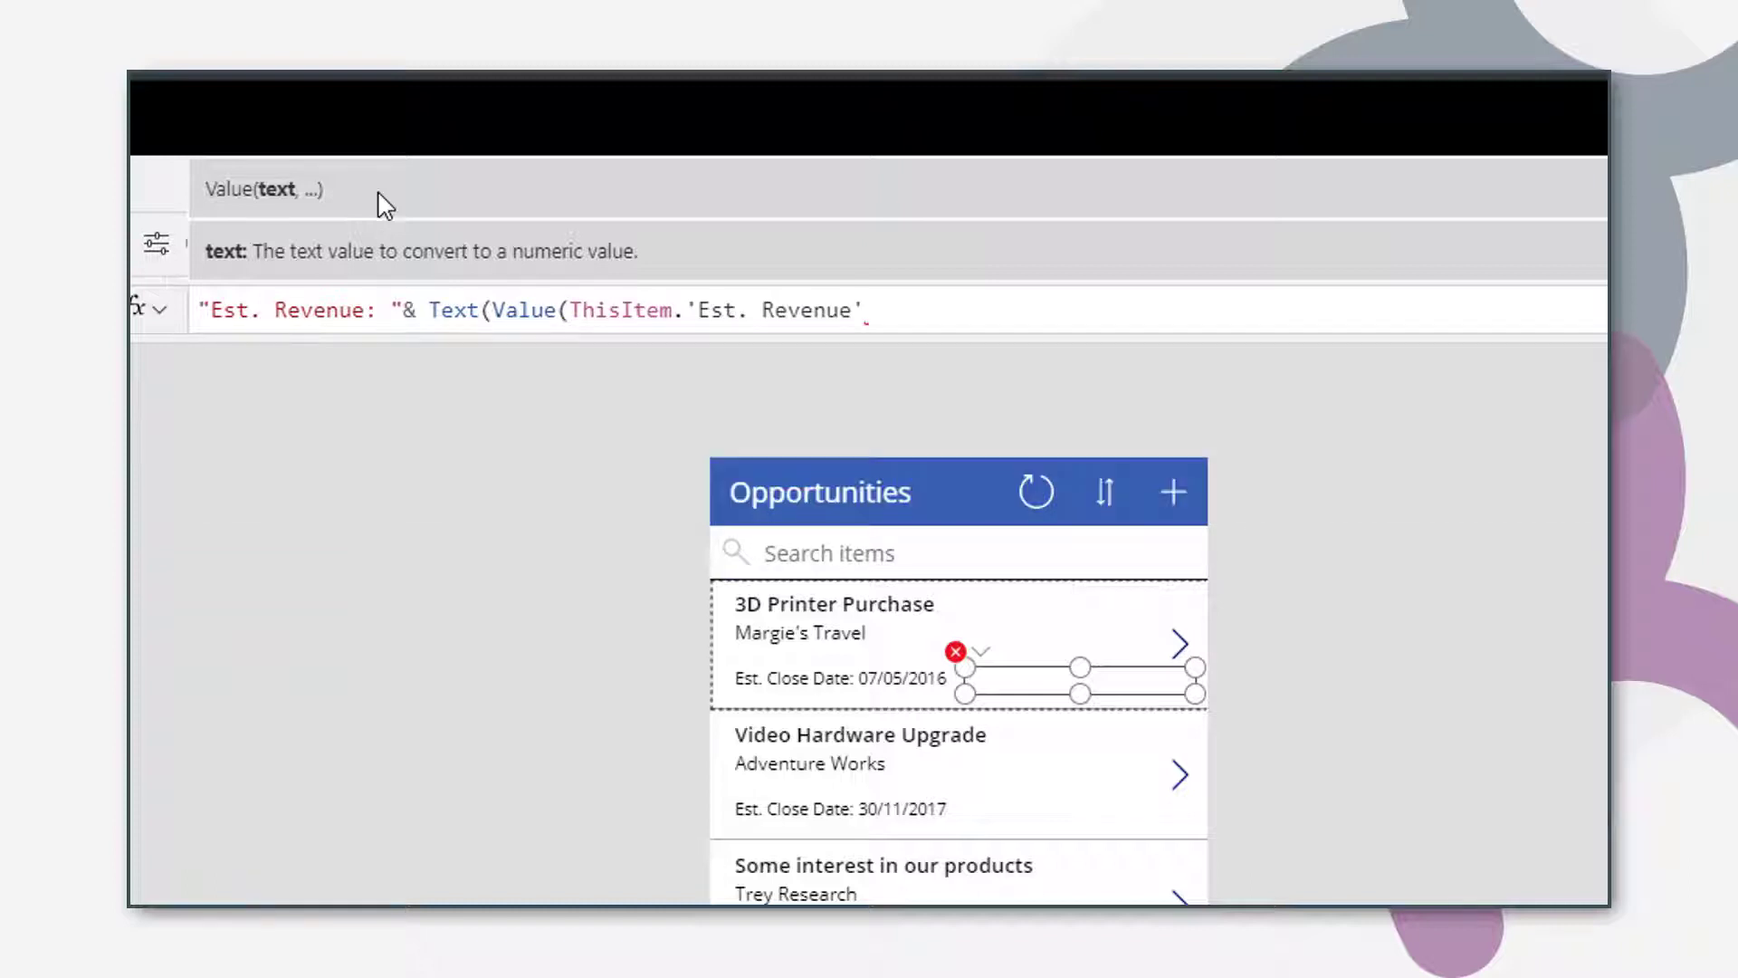
pyautogui.write(')')
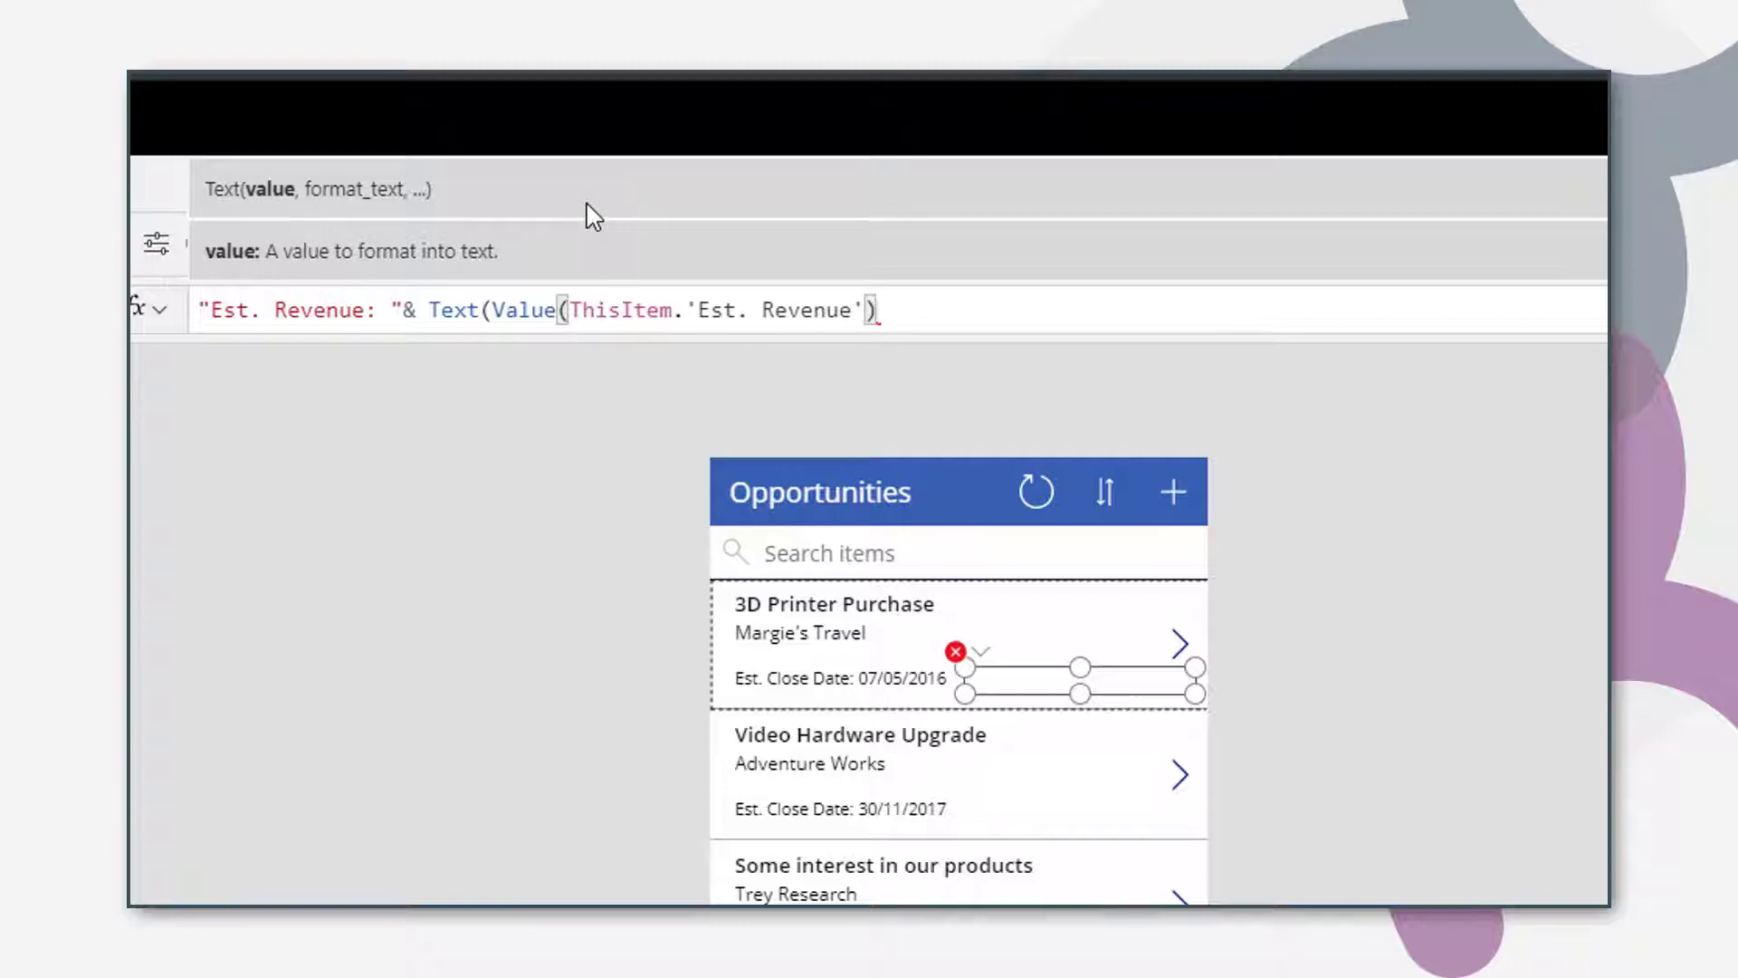
# Add a format text argument to the Text function, starting with the UK locale code [$-en-GB].
pyautogui.write(',')
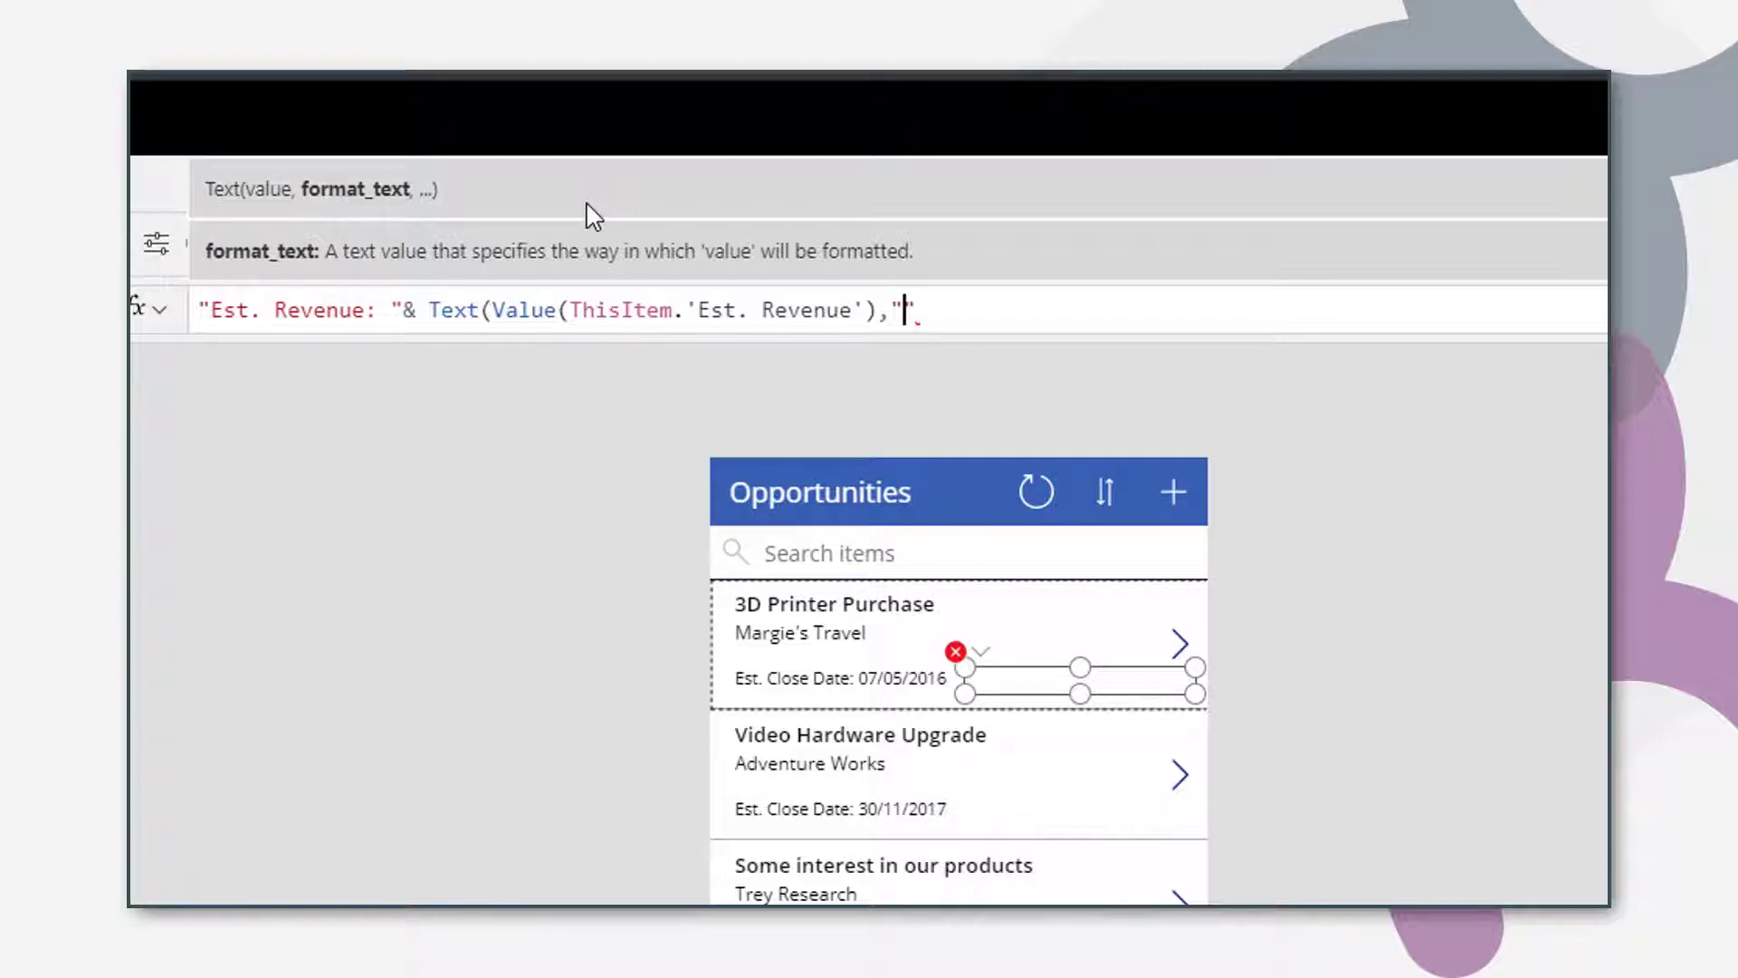
pyautogui.write('[]')
pyautogui.press('Left')
pyautogui.write('$')
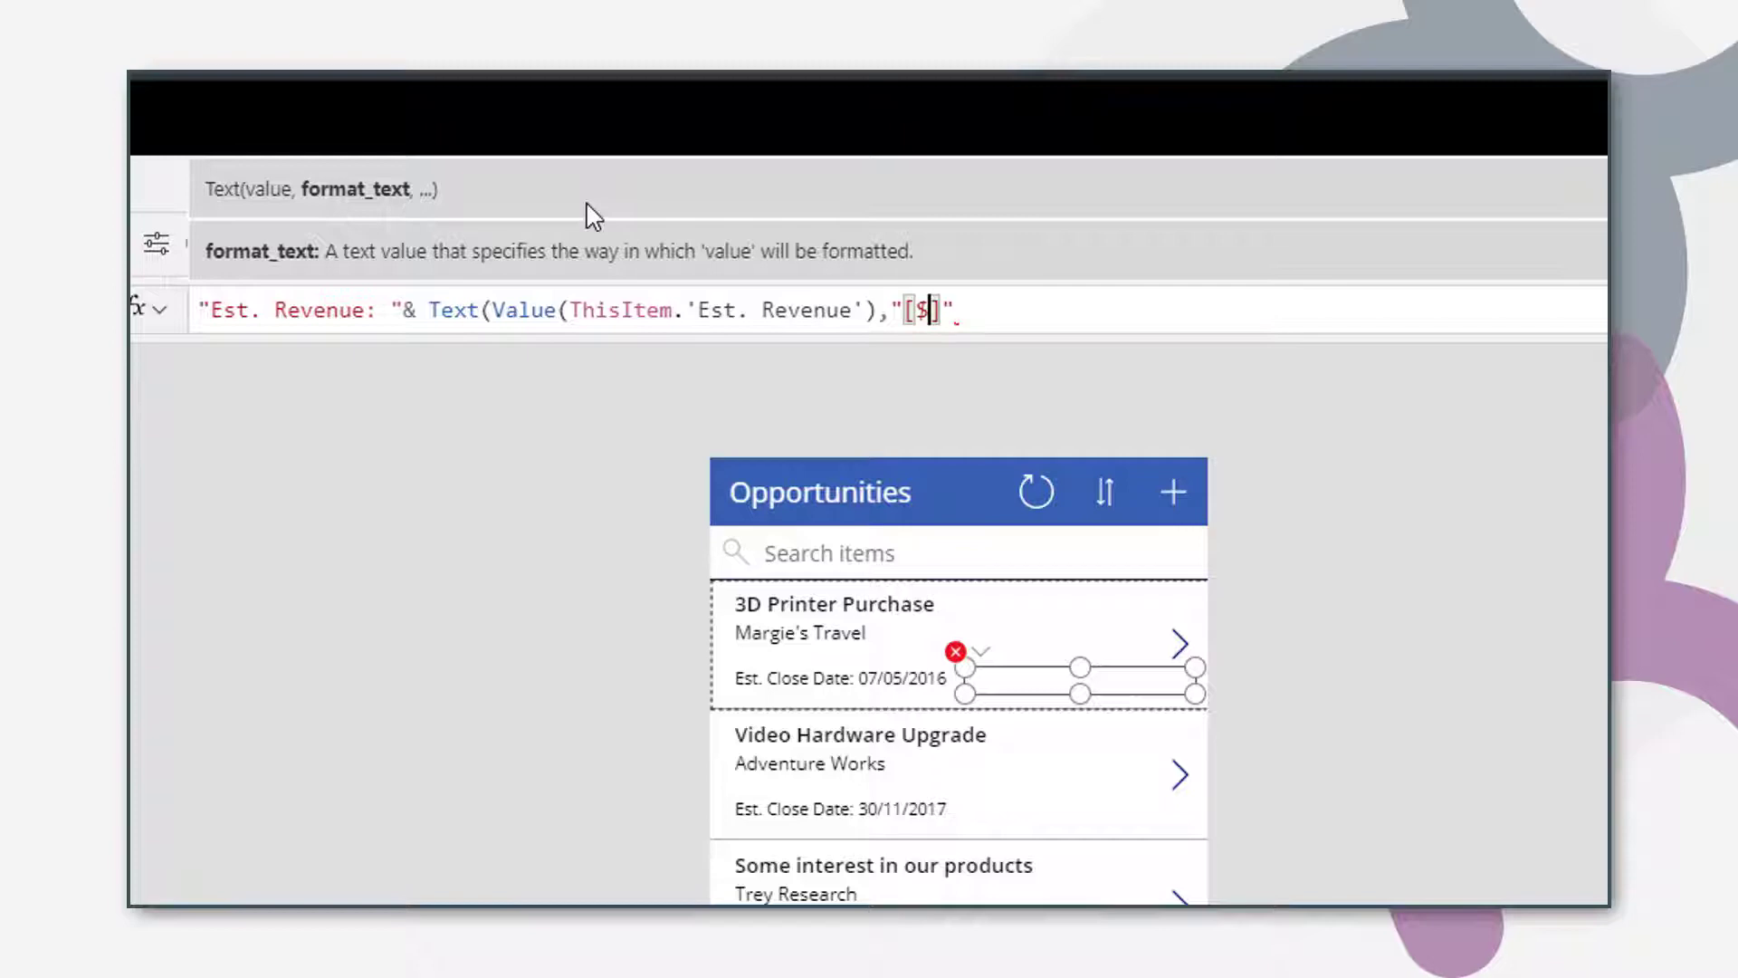
pyautogui.write('-en-G')
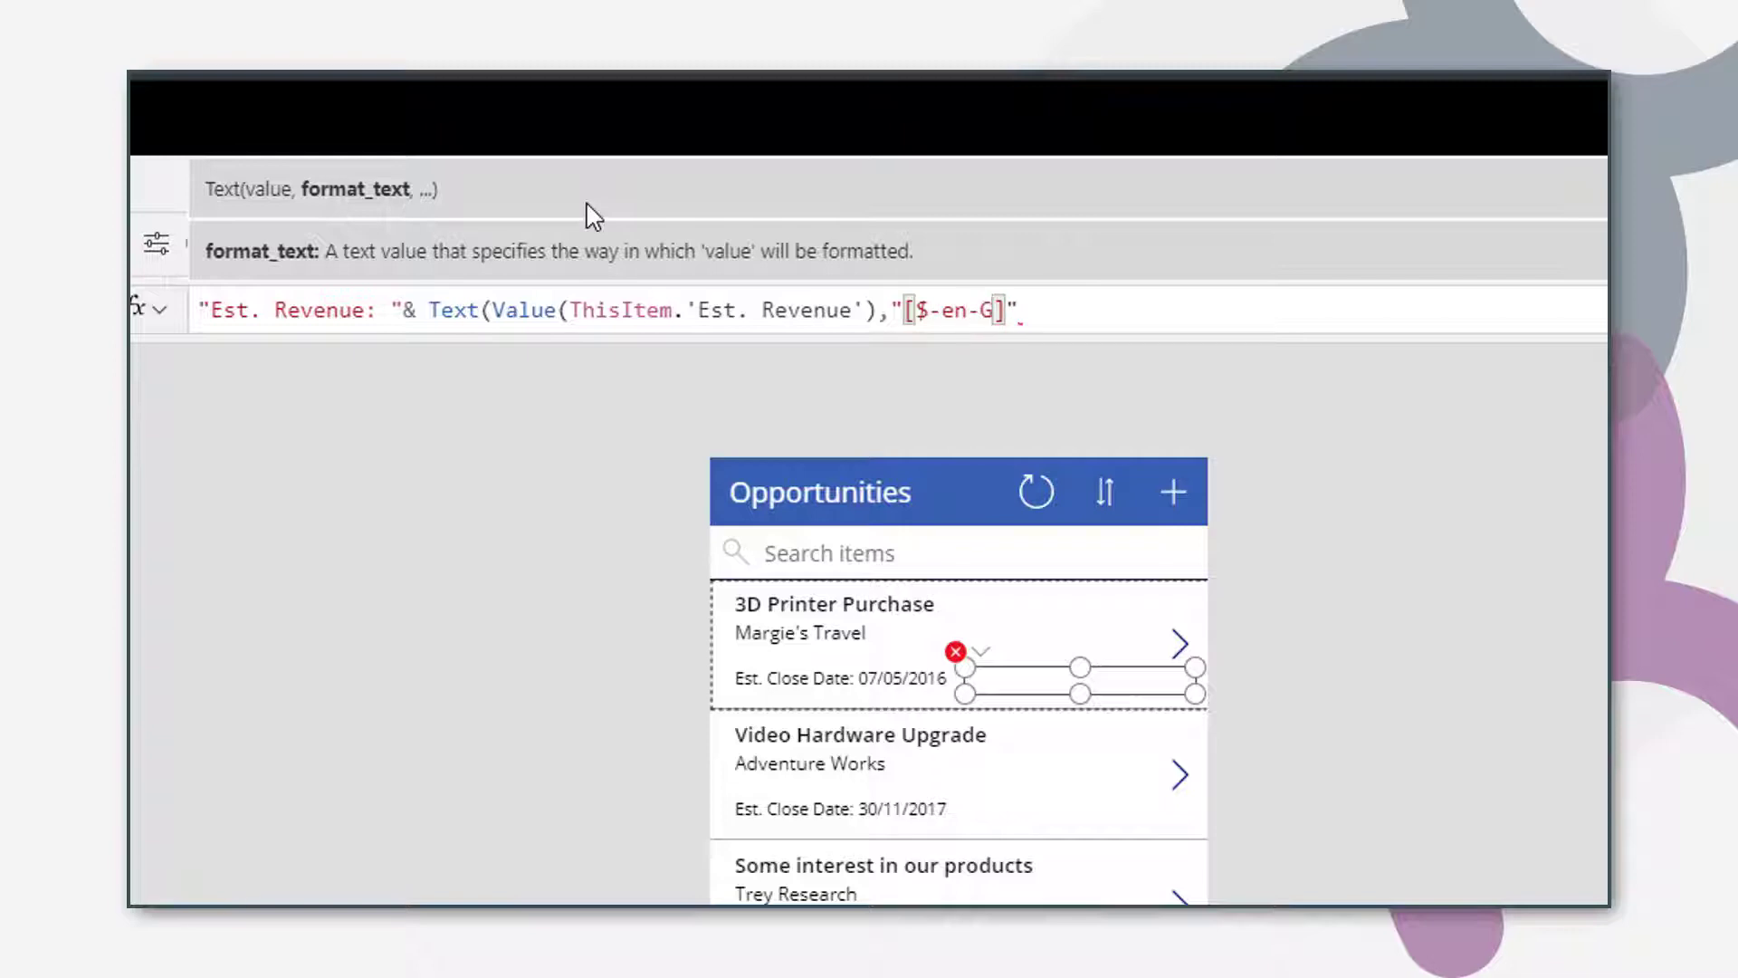
pyautogui.write('B')
# Complete the format text with the pound pattern £,###,## after the locale code, then close the Text function and leave the formula.
pyautogui.write('£,')
pyautogui.write('~')
pyautogui.press('BackSpace')
pyautogui.write('###')
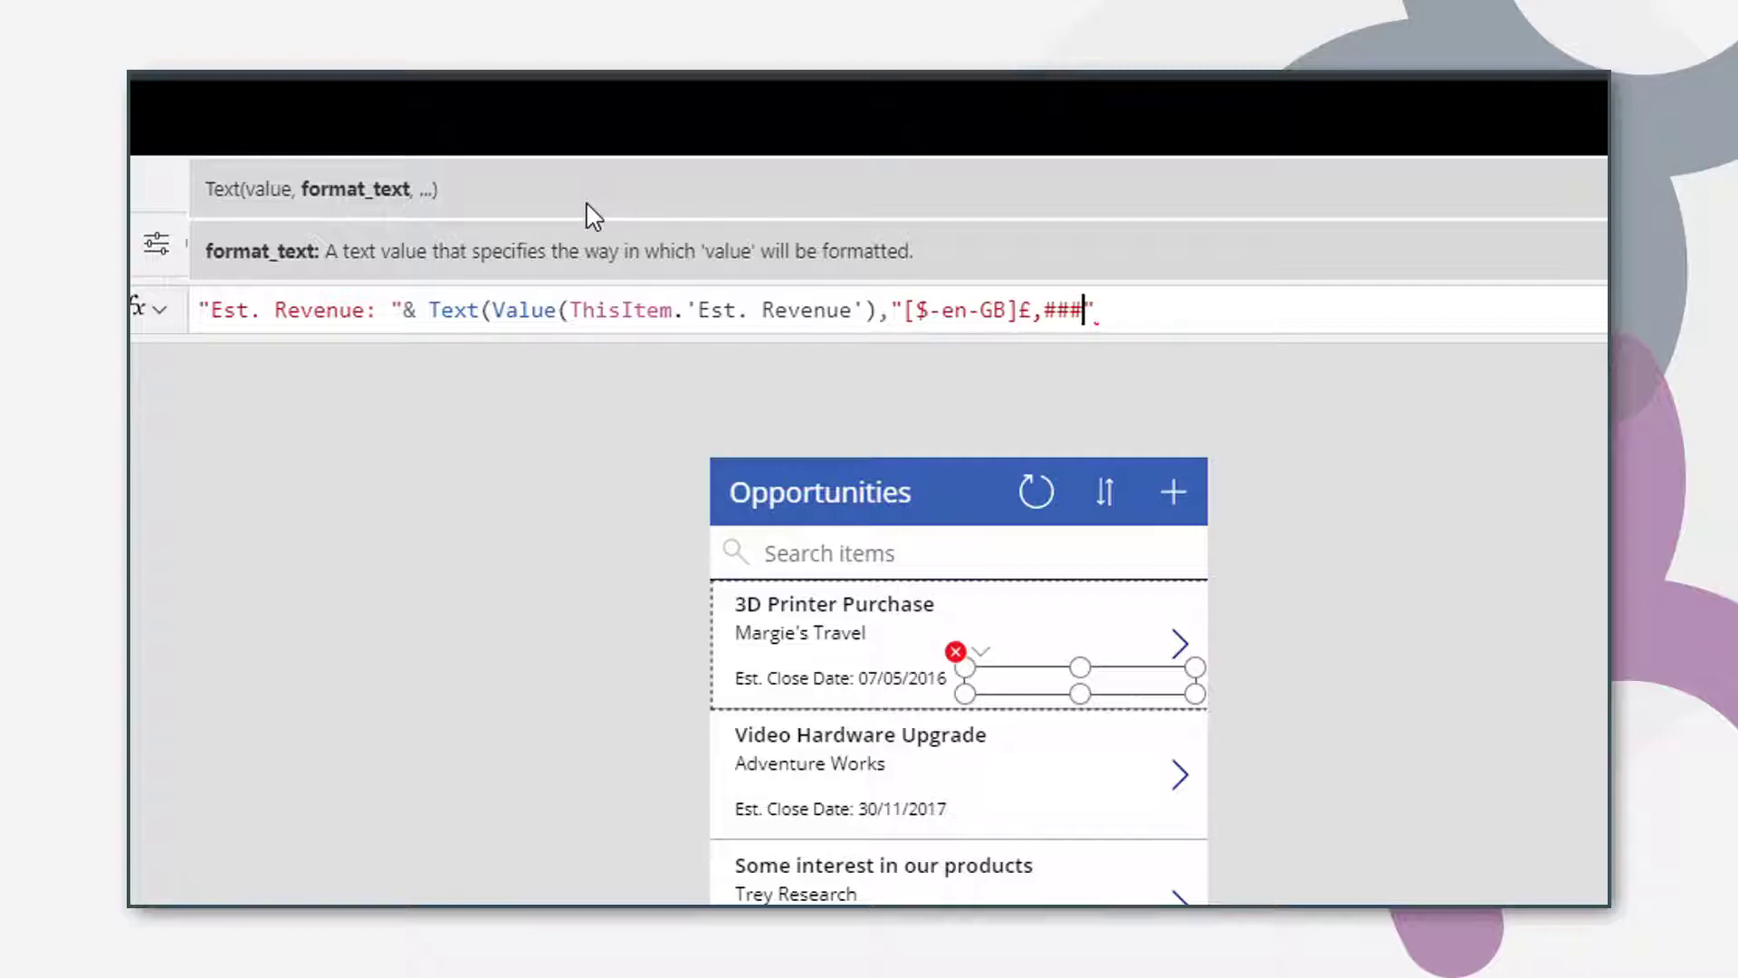
pyautogui.write(',##')
pyautogui.write('"')
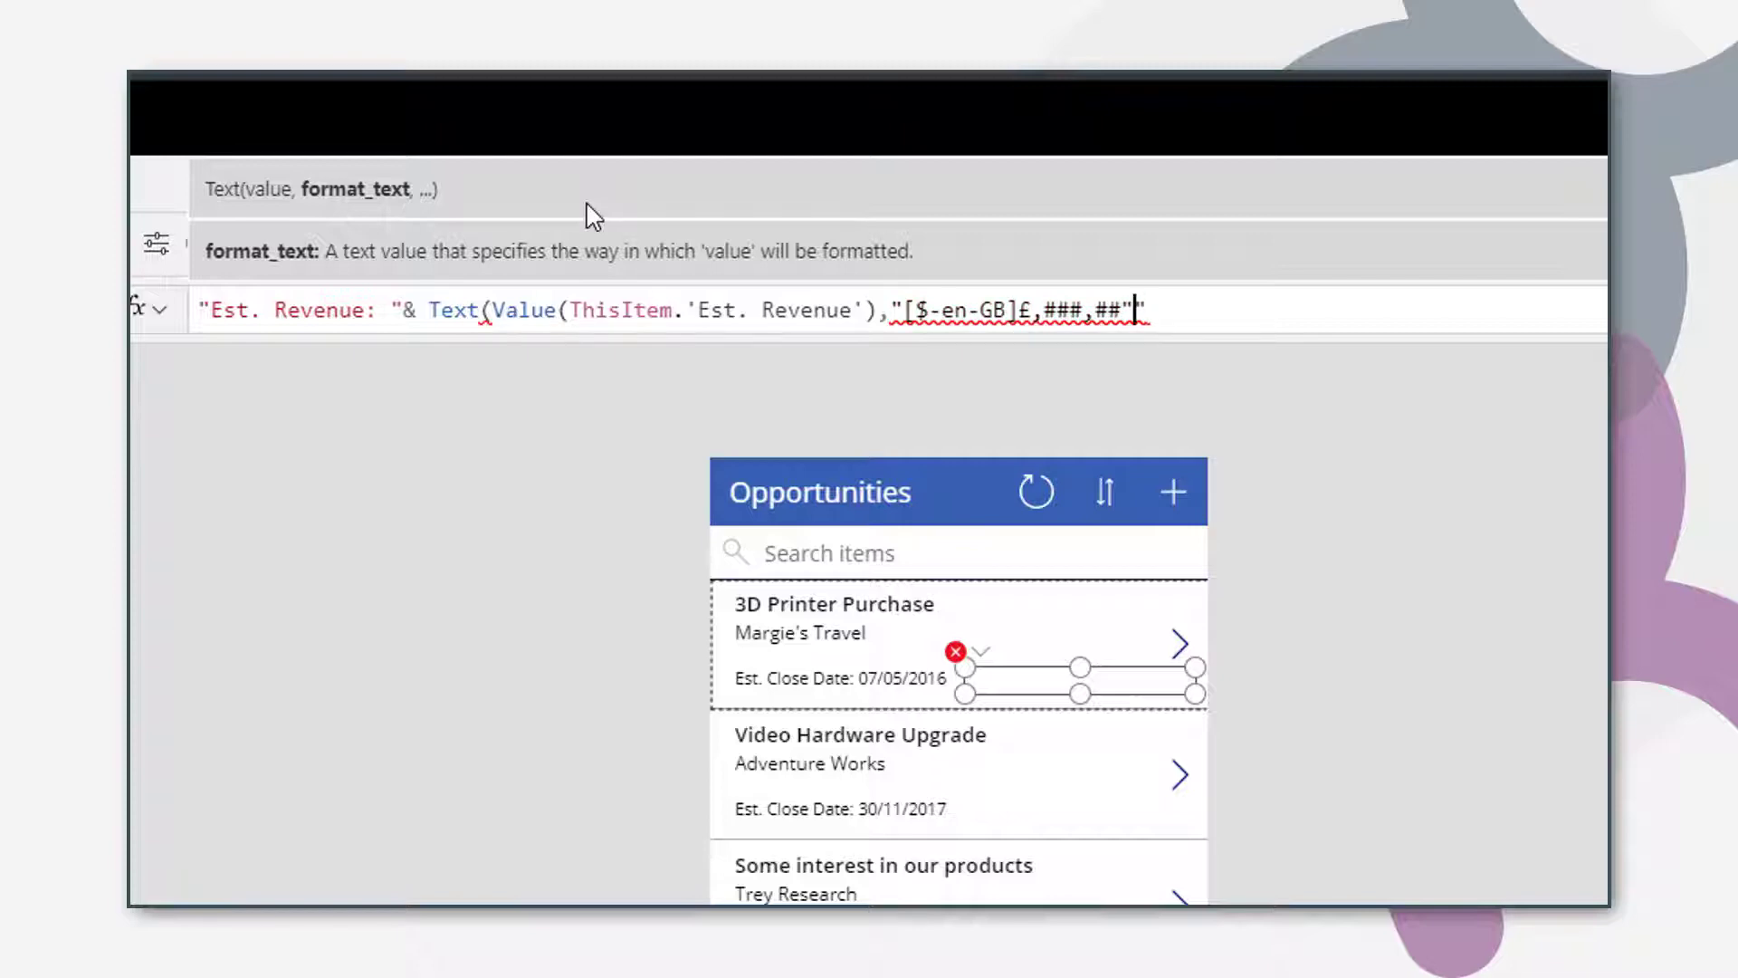
pyautogui.press('Delete')
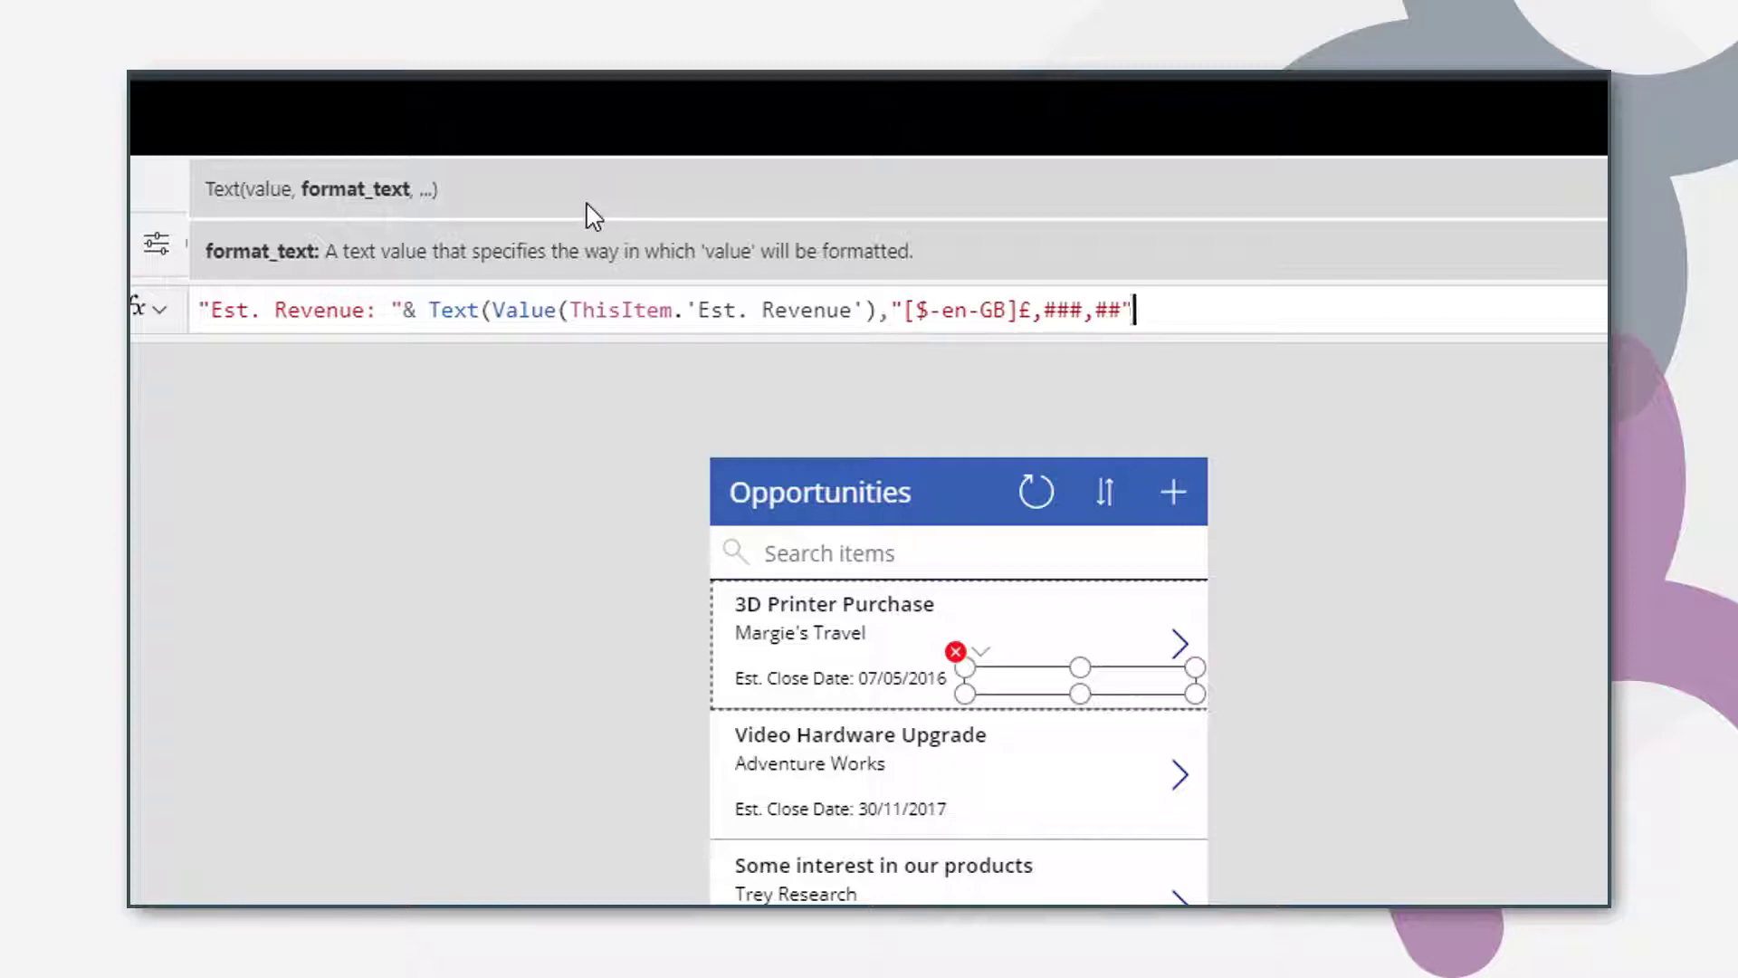
pyautogui.write(')')
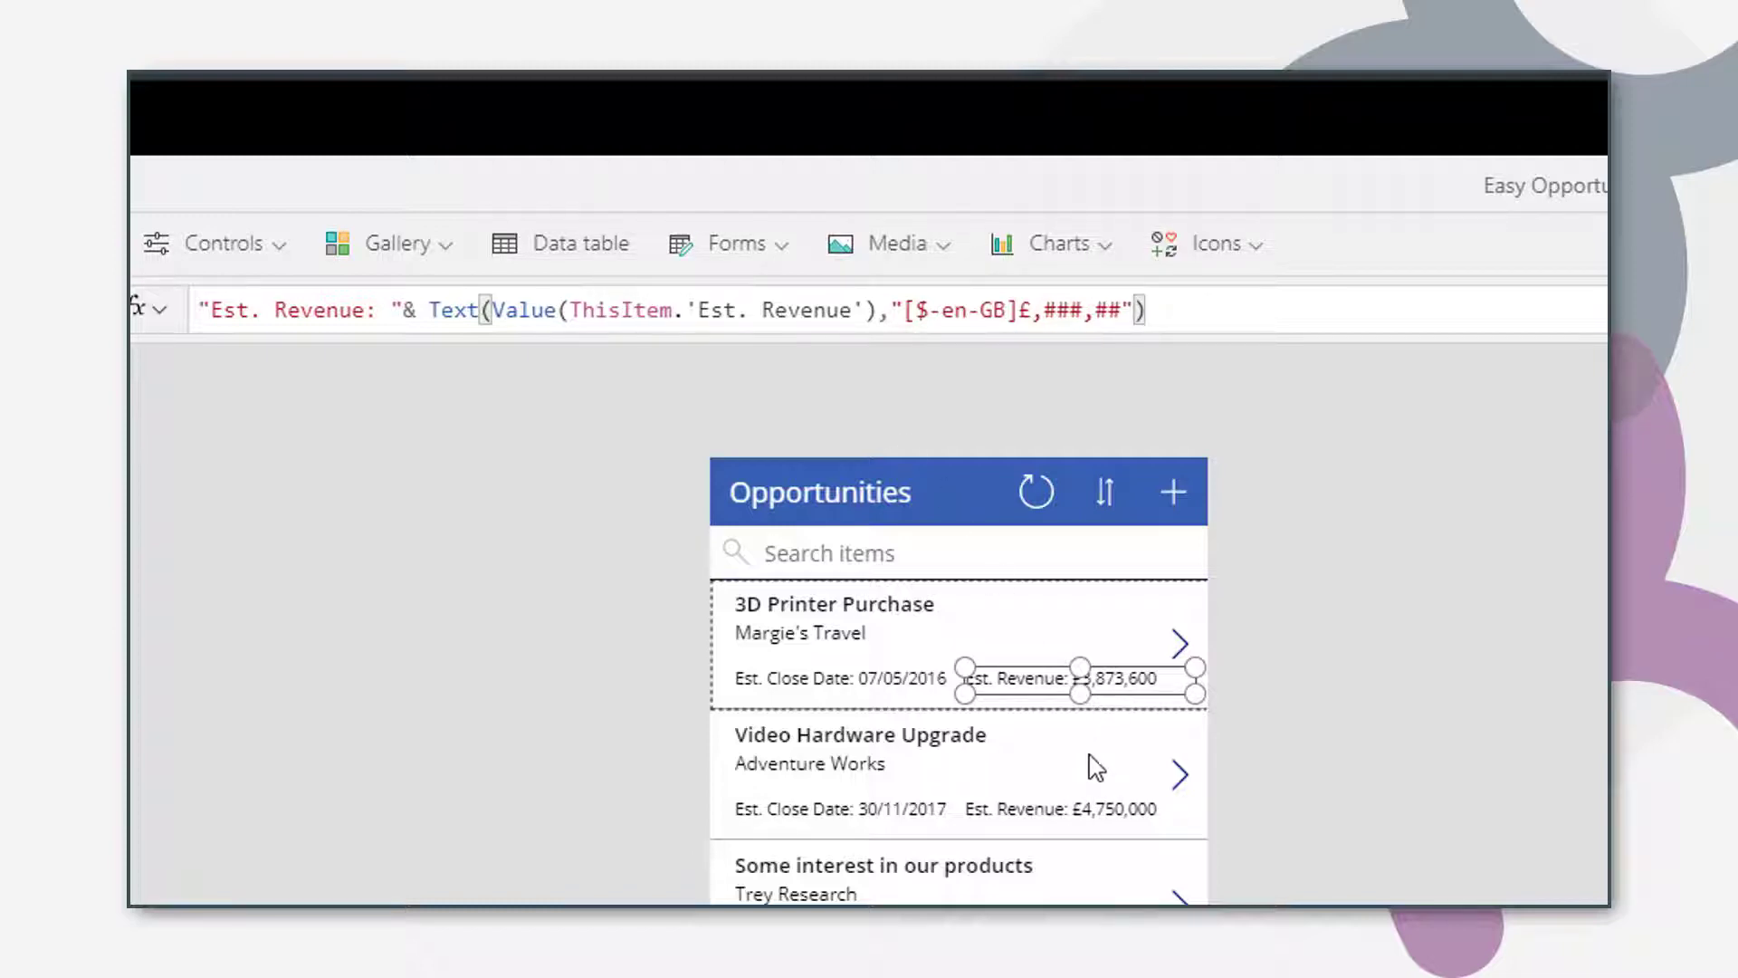
pyautogui.click(1095, 803)
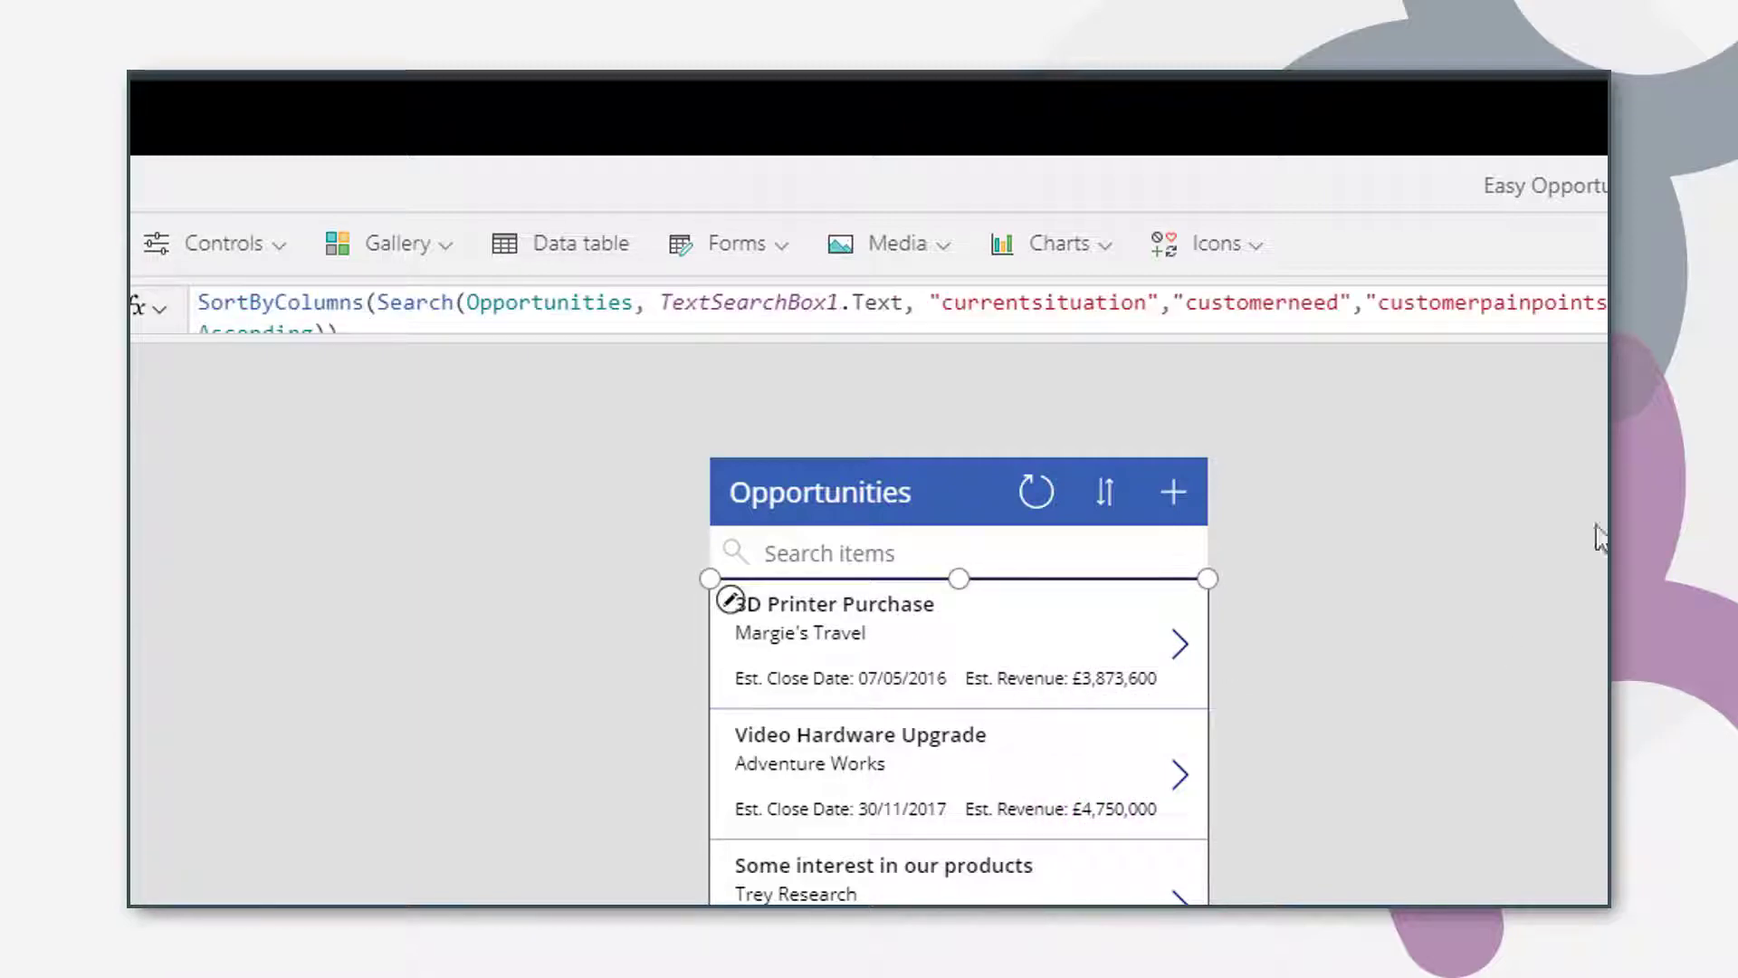
# Try the revenue label's formula without the comma before its format text, and undo that edit.
pyautogui.click(1043, 677)
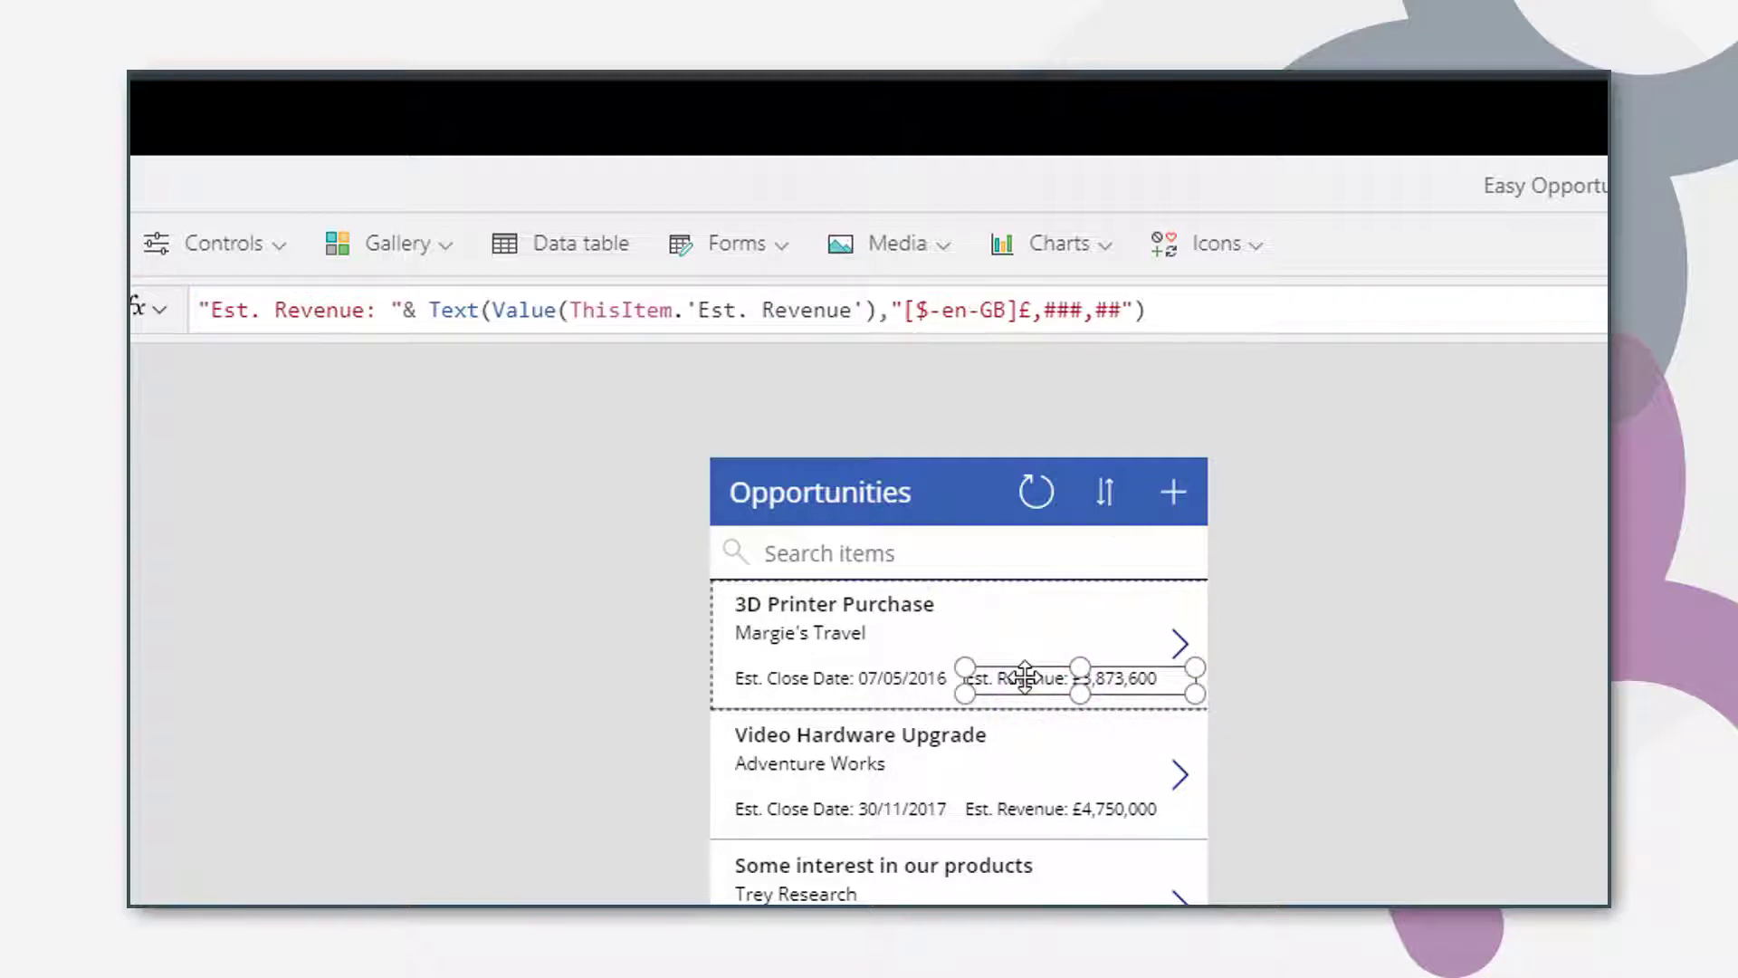
pyautogui.click(1282, 310)
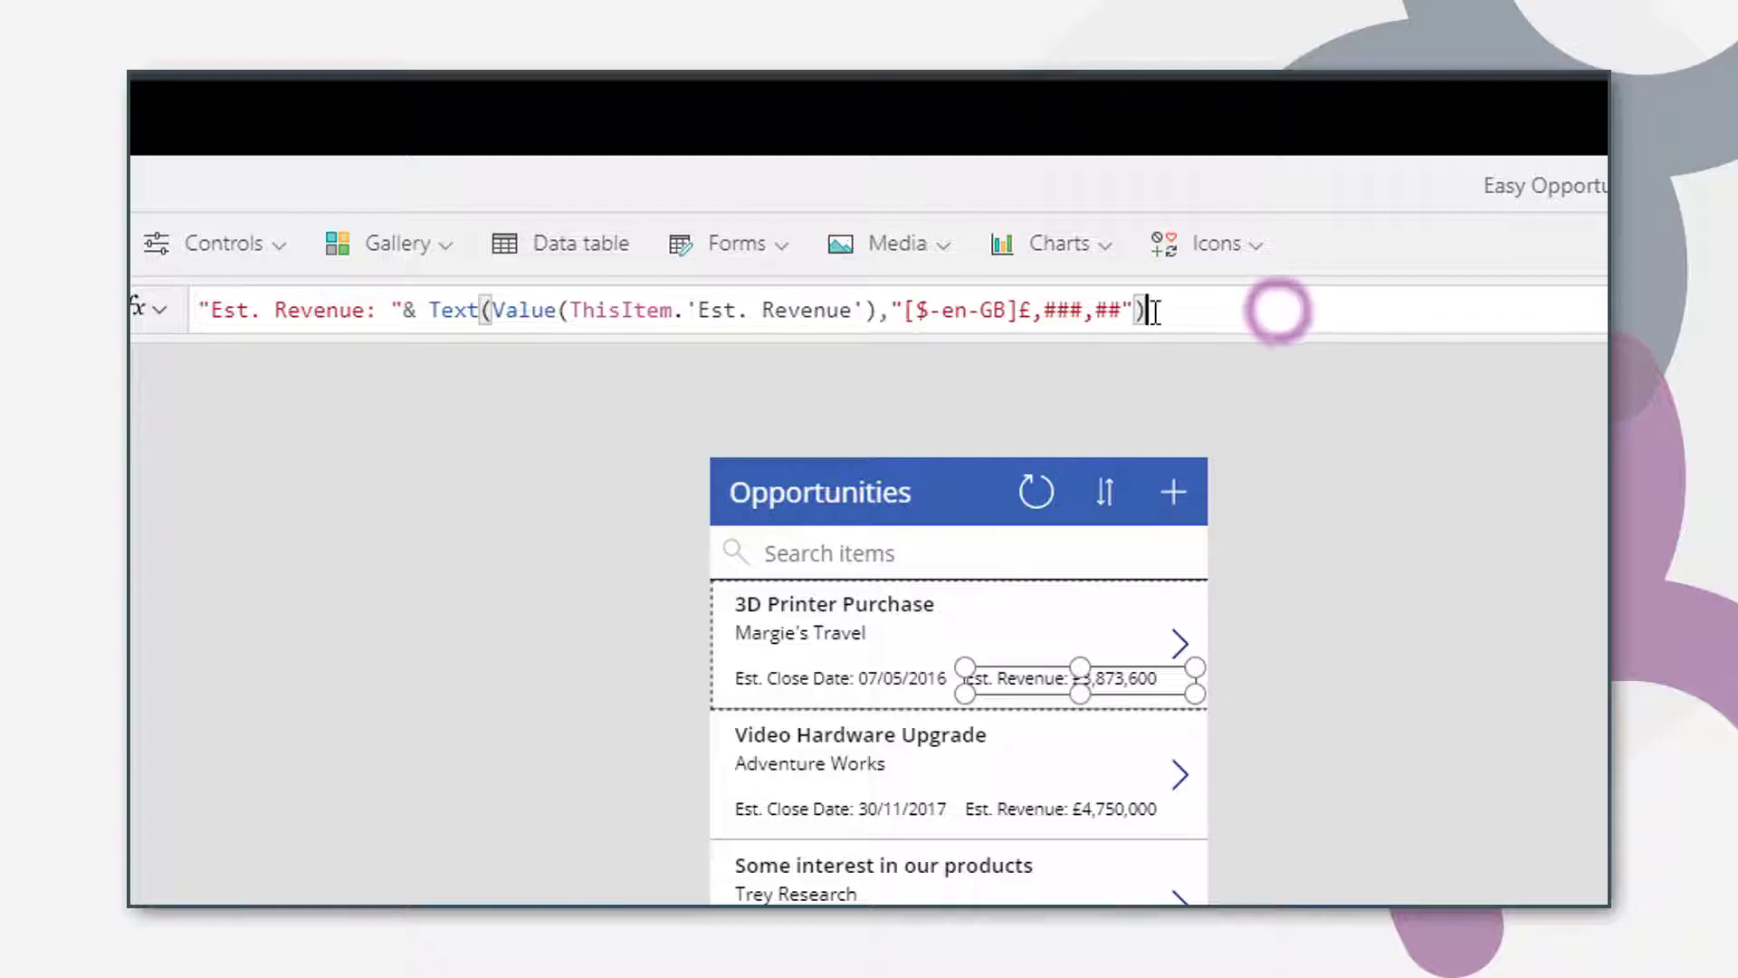
pyautogui.click(885, 311)
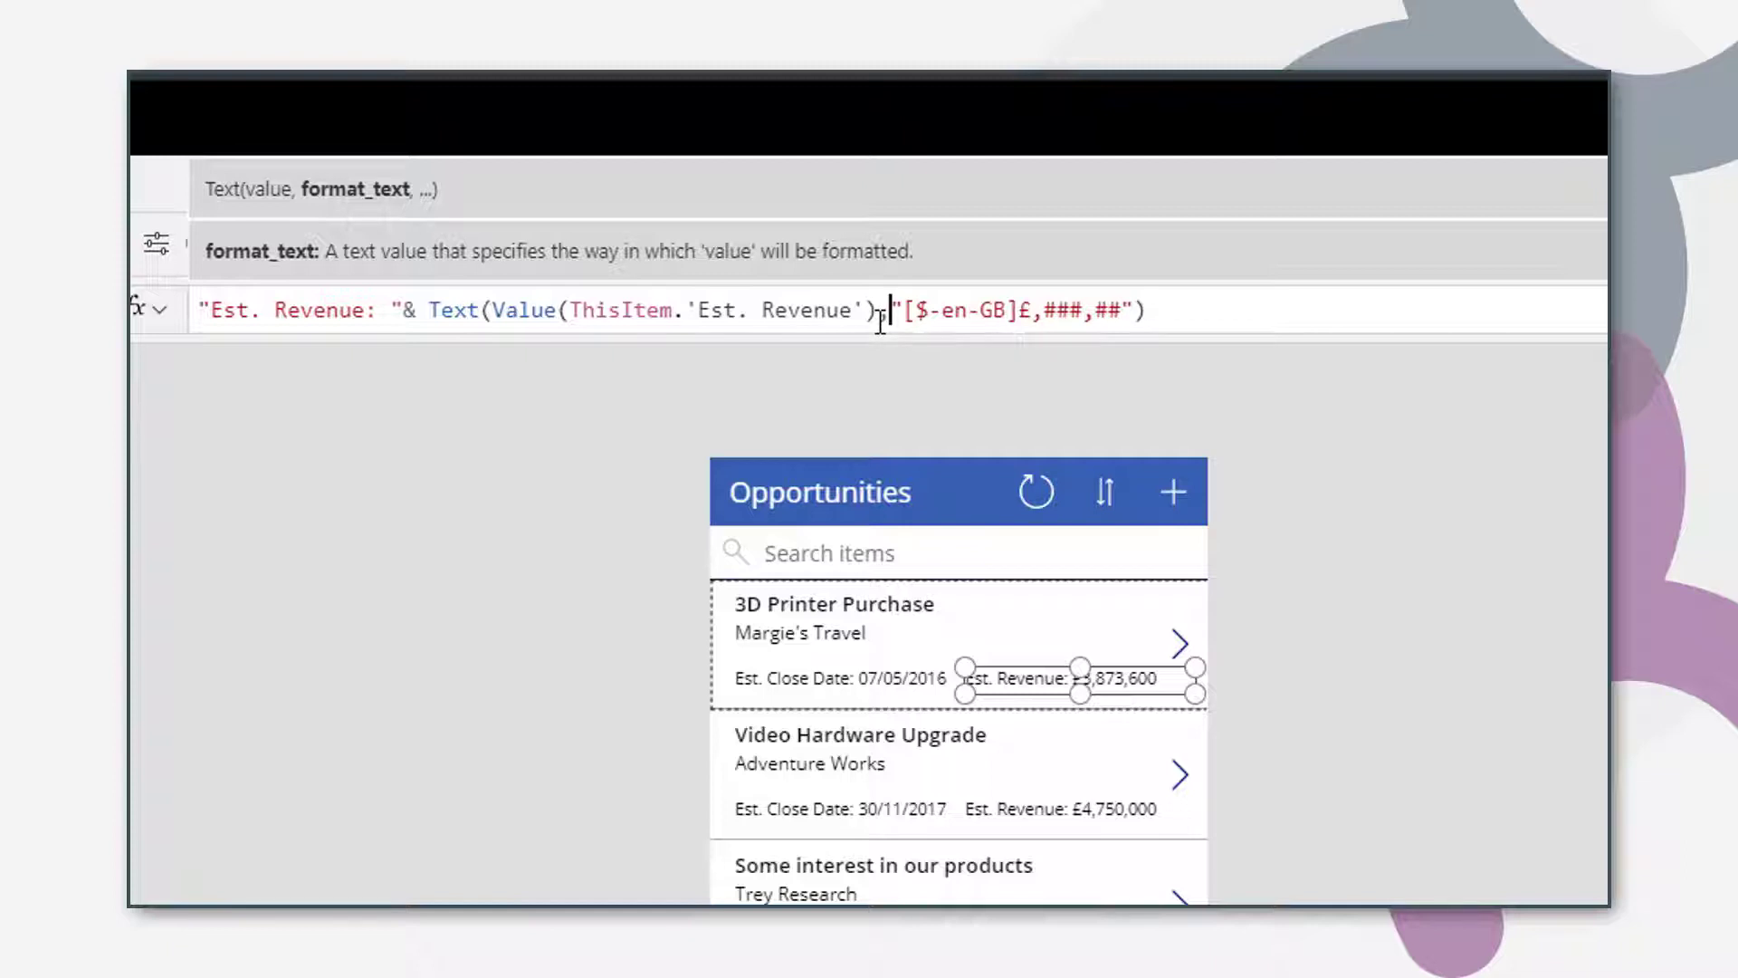
pyautogui.press('BackSpace')
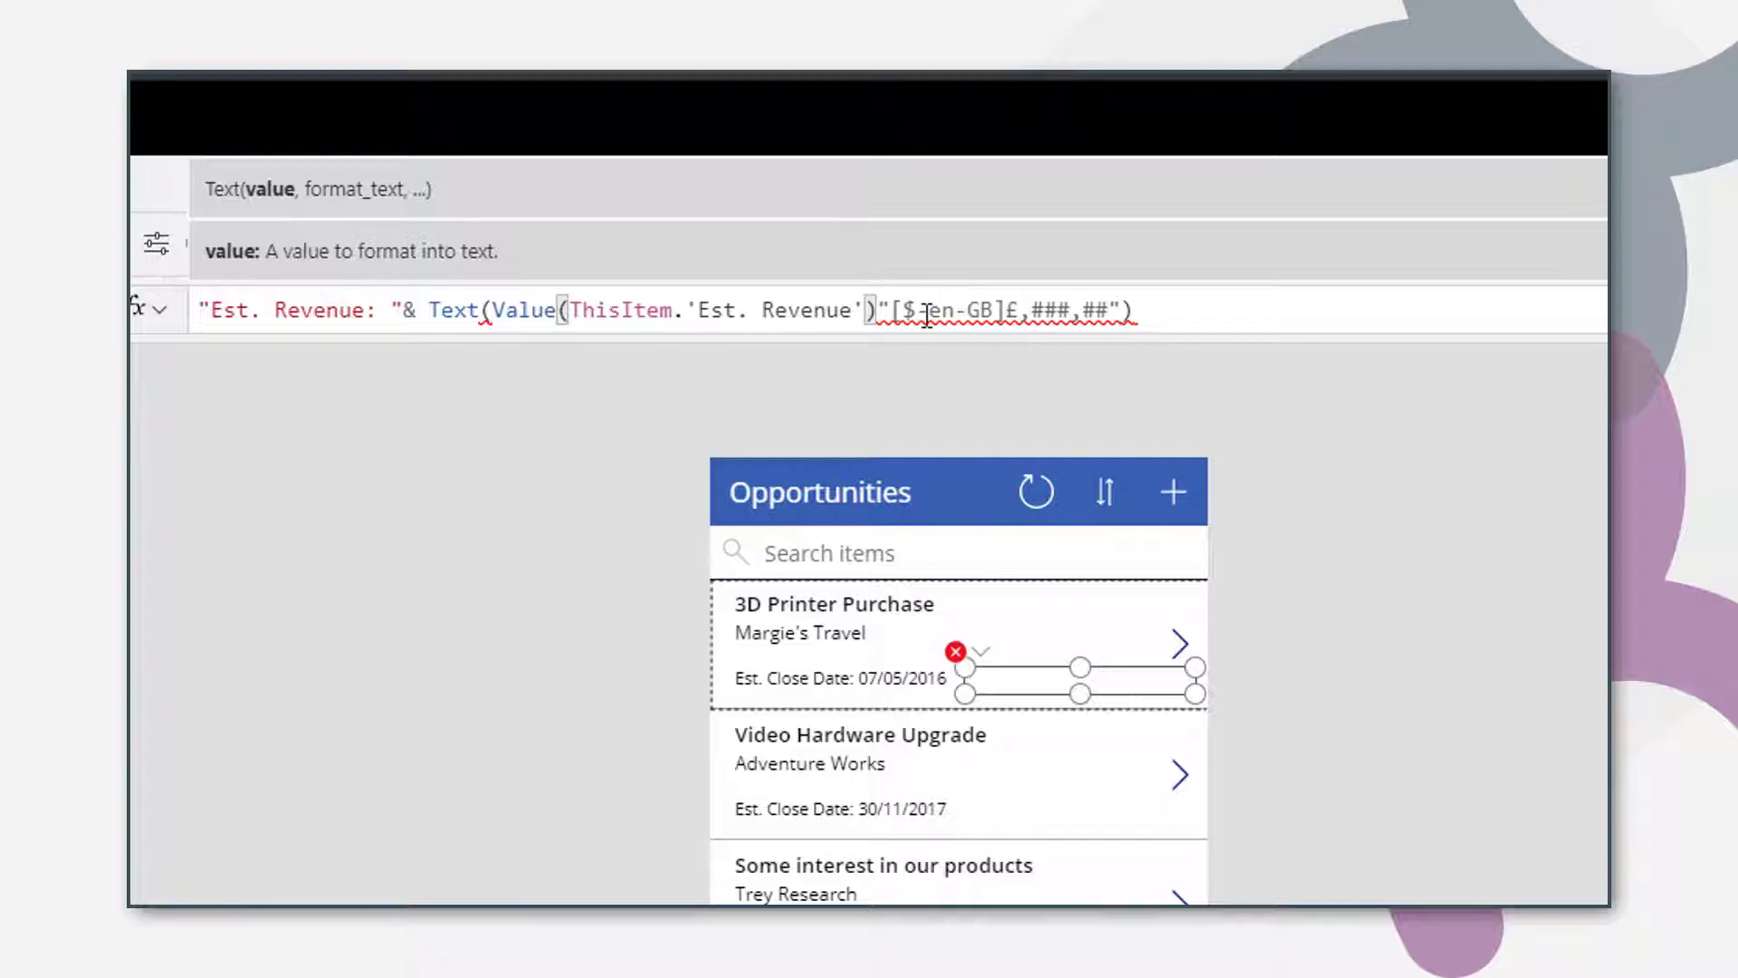
pyautogui.click(1350, 640)
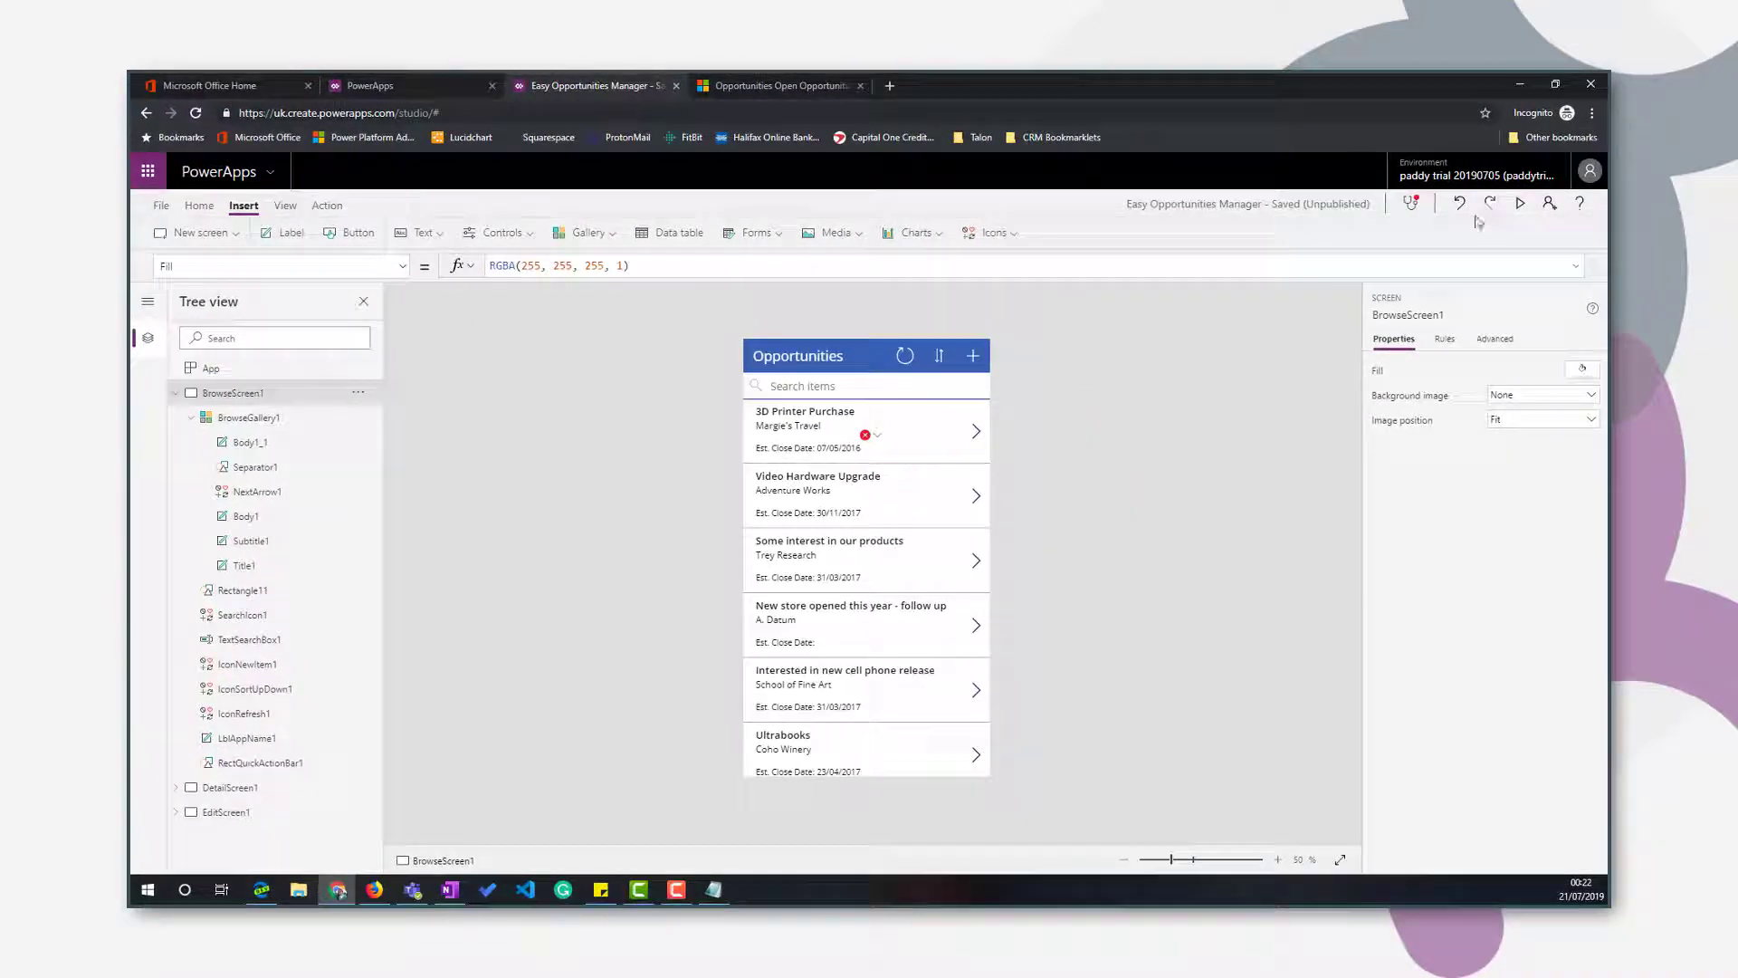
pyautogui.click(1515, 201)
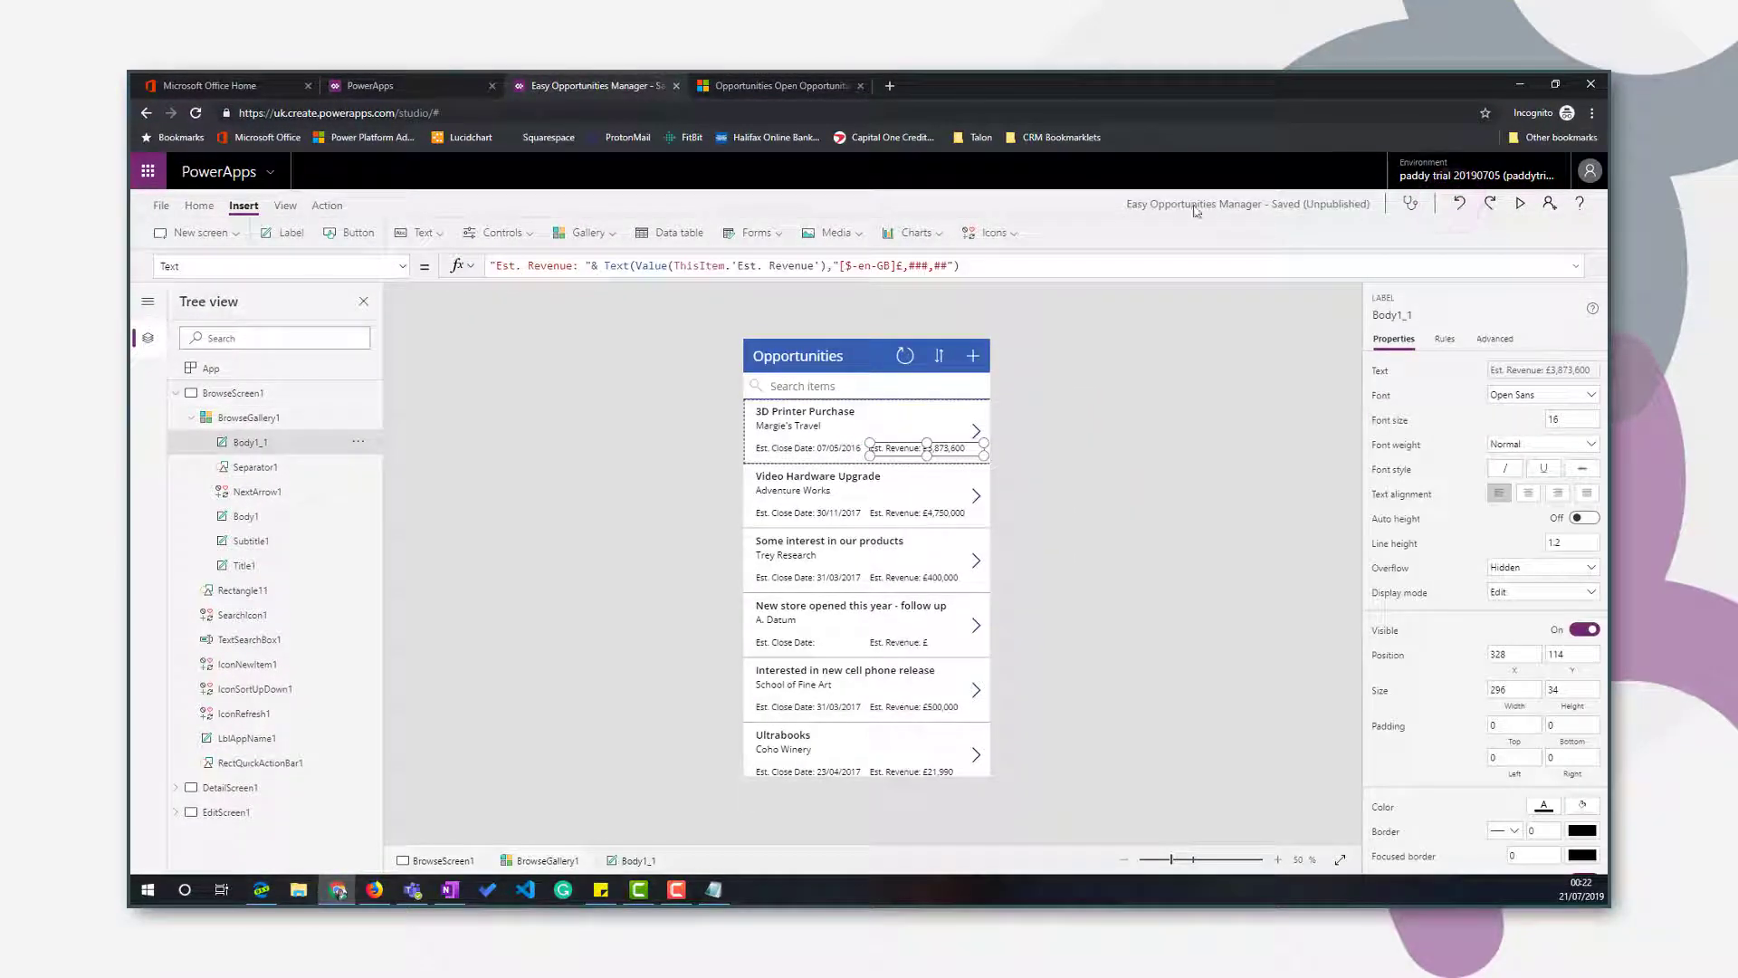
# Copy the complete currency-formatted revenue formula into the Notepad document, one blank line below the earlier version.
pyautogui.click(995, 267)
pyautogui.tripleClick(994, 267)
pyautogui.hotkey('ctrl', 'c')
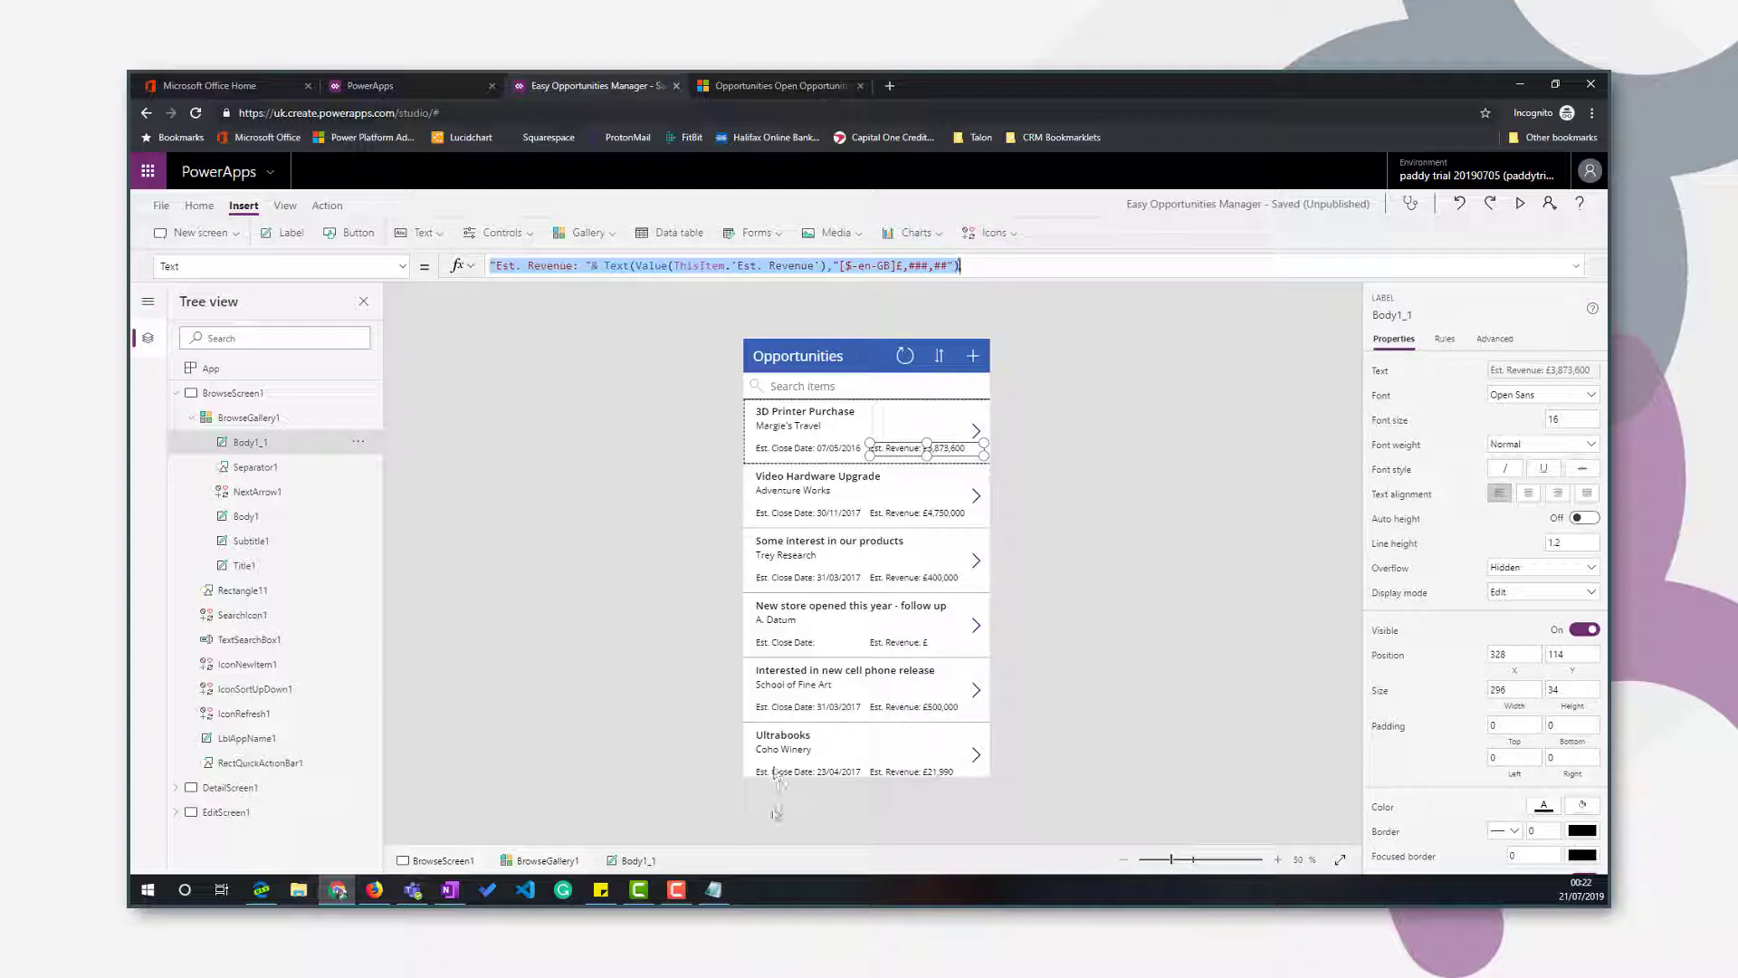
pyautogui.click(713, 889)
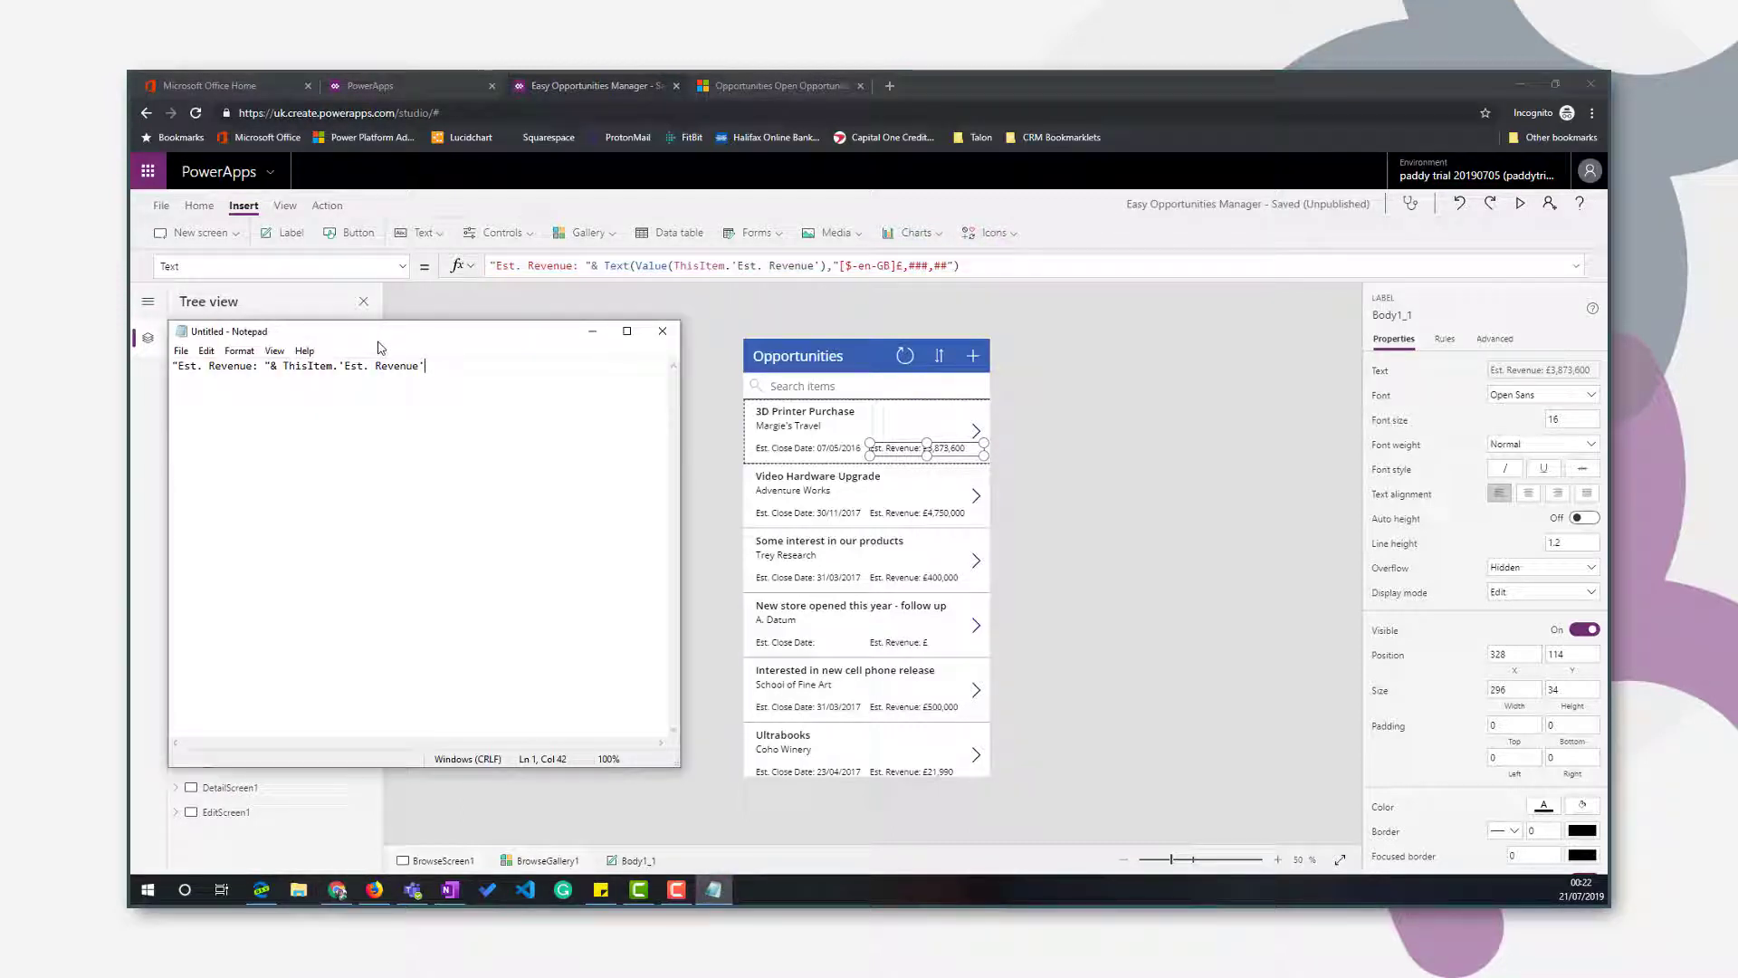
pyautogui.hotkey('ctrl', 'v')
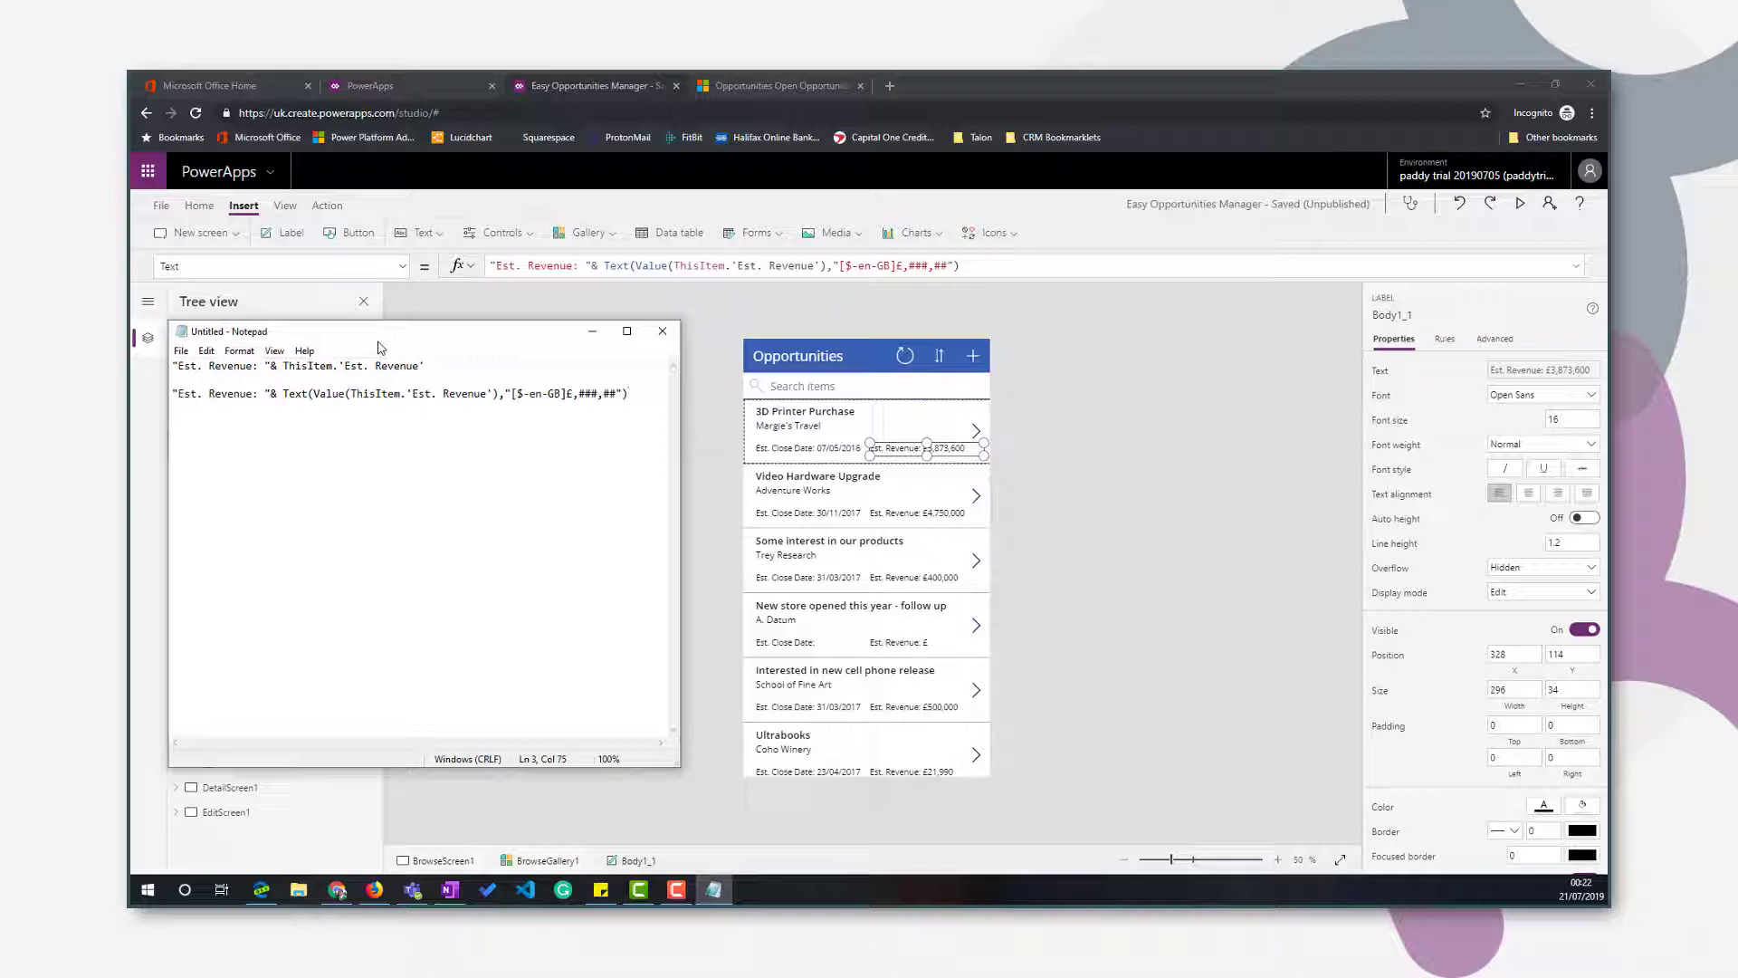
# Switch back to PowerApps, expand the revenue label's formula and lay it out over multiple lines with Format text.
pyautogui.click(1078, 448)
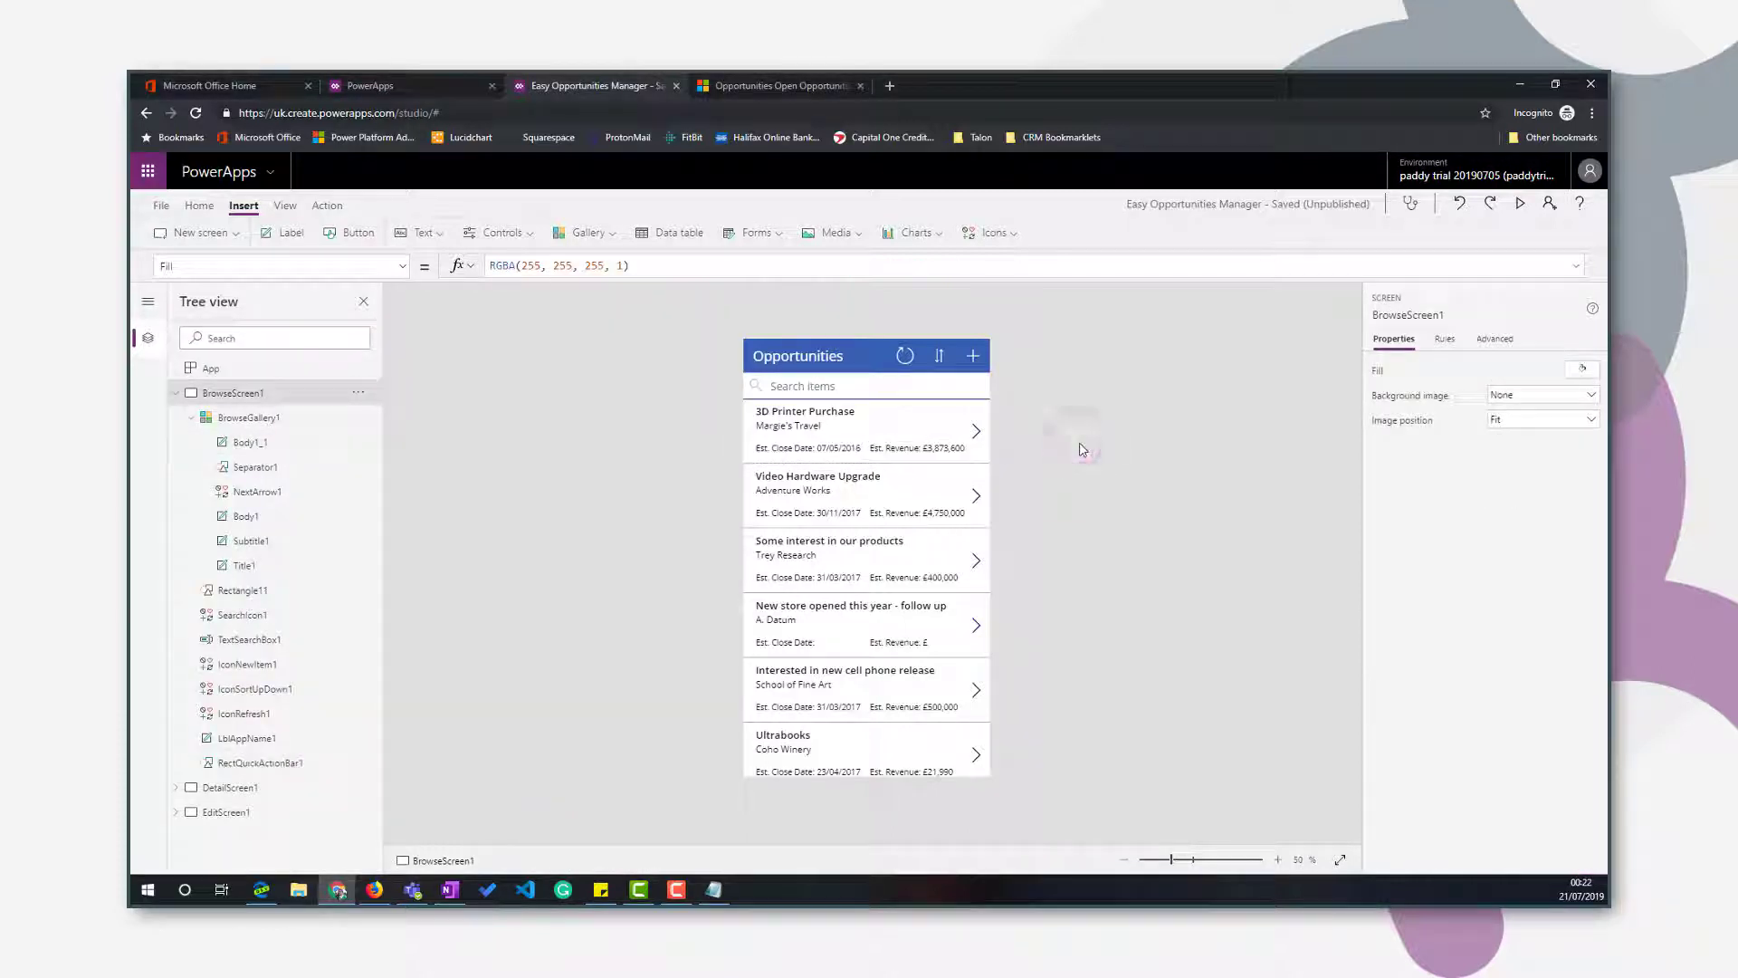
pyautogui.click(941, 445)
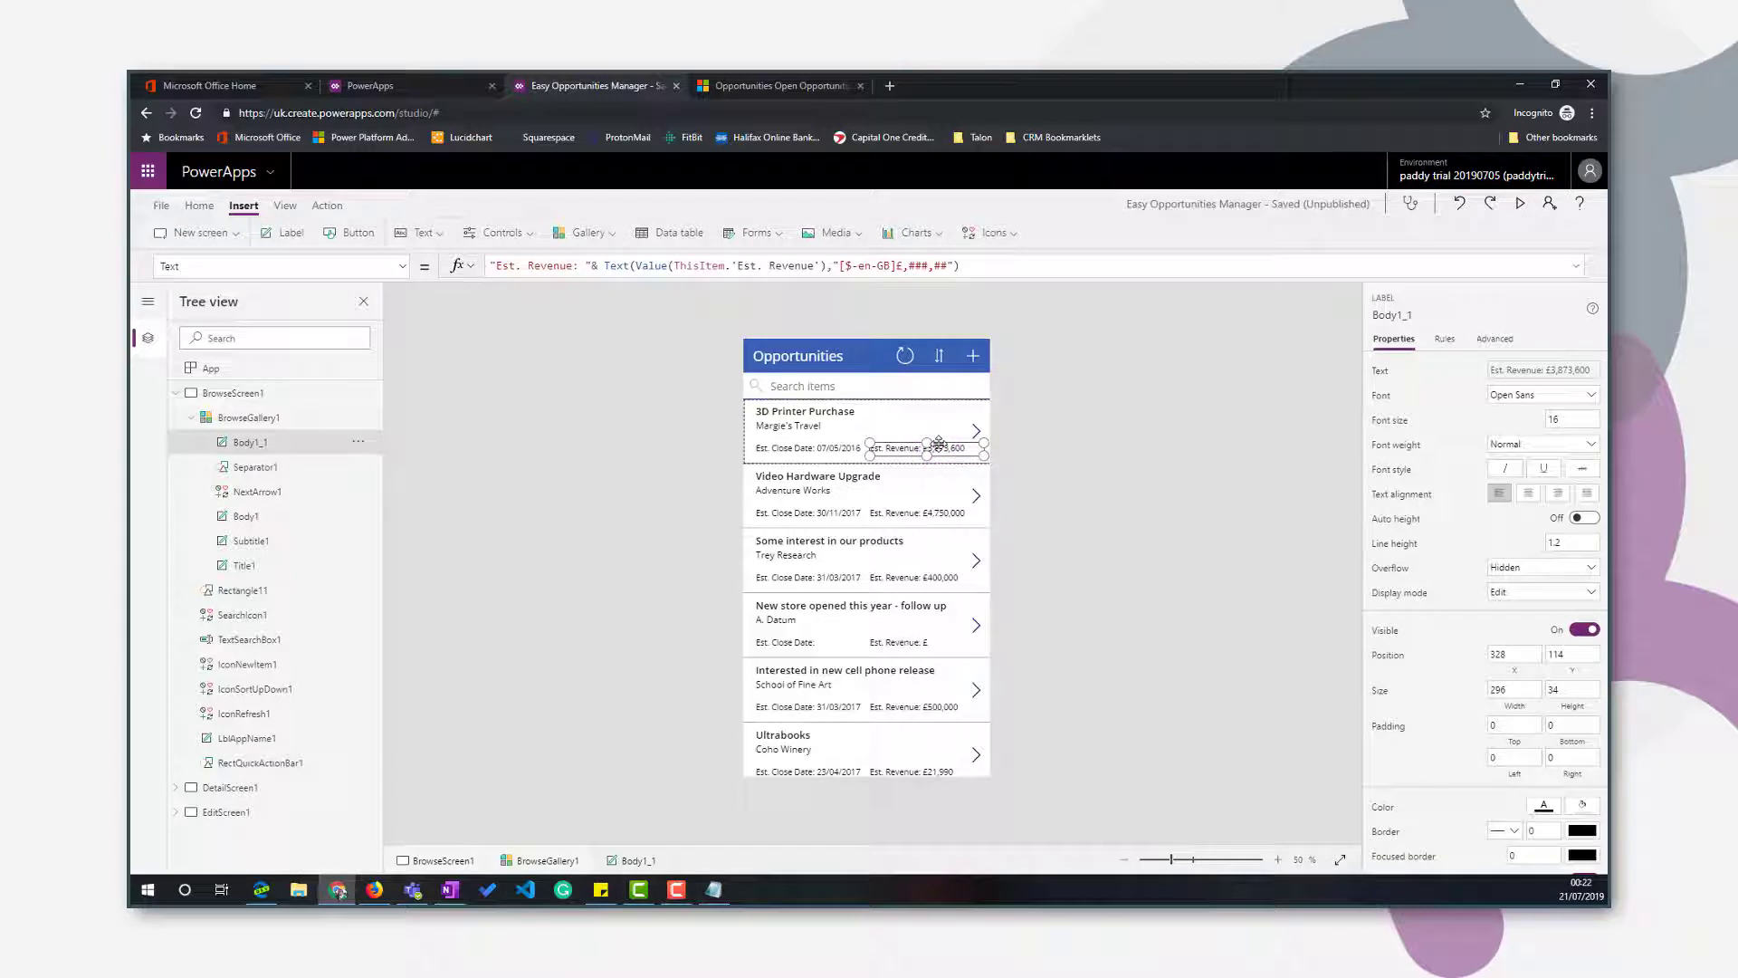
pyautogui.click(1577, 268)
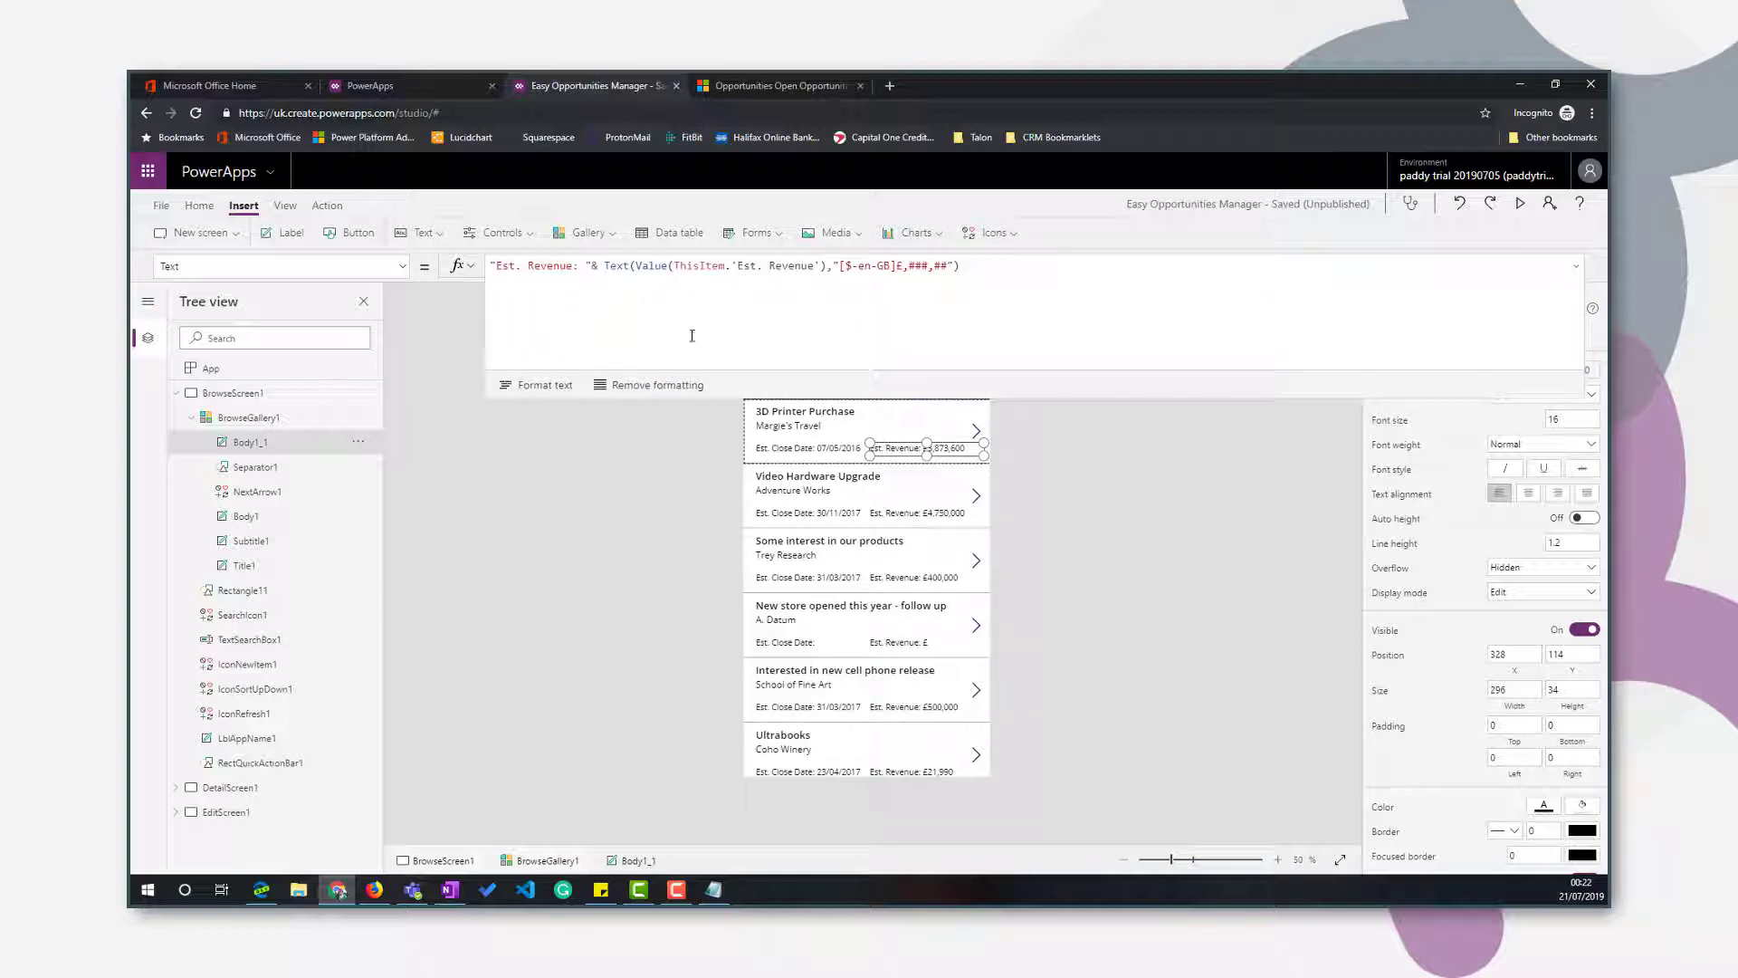
pyautogui.click(525, 391)
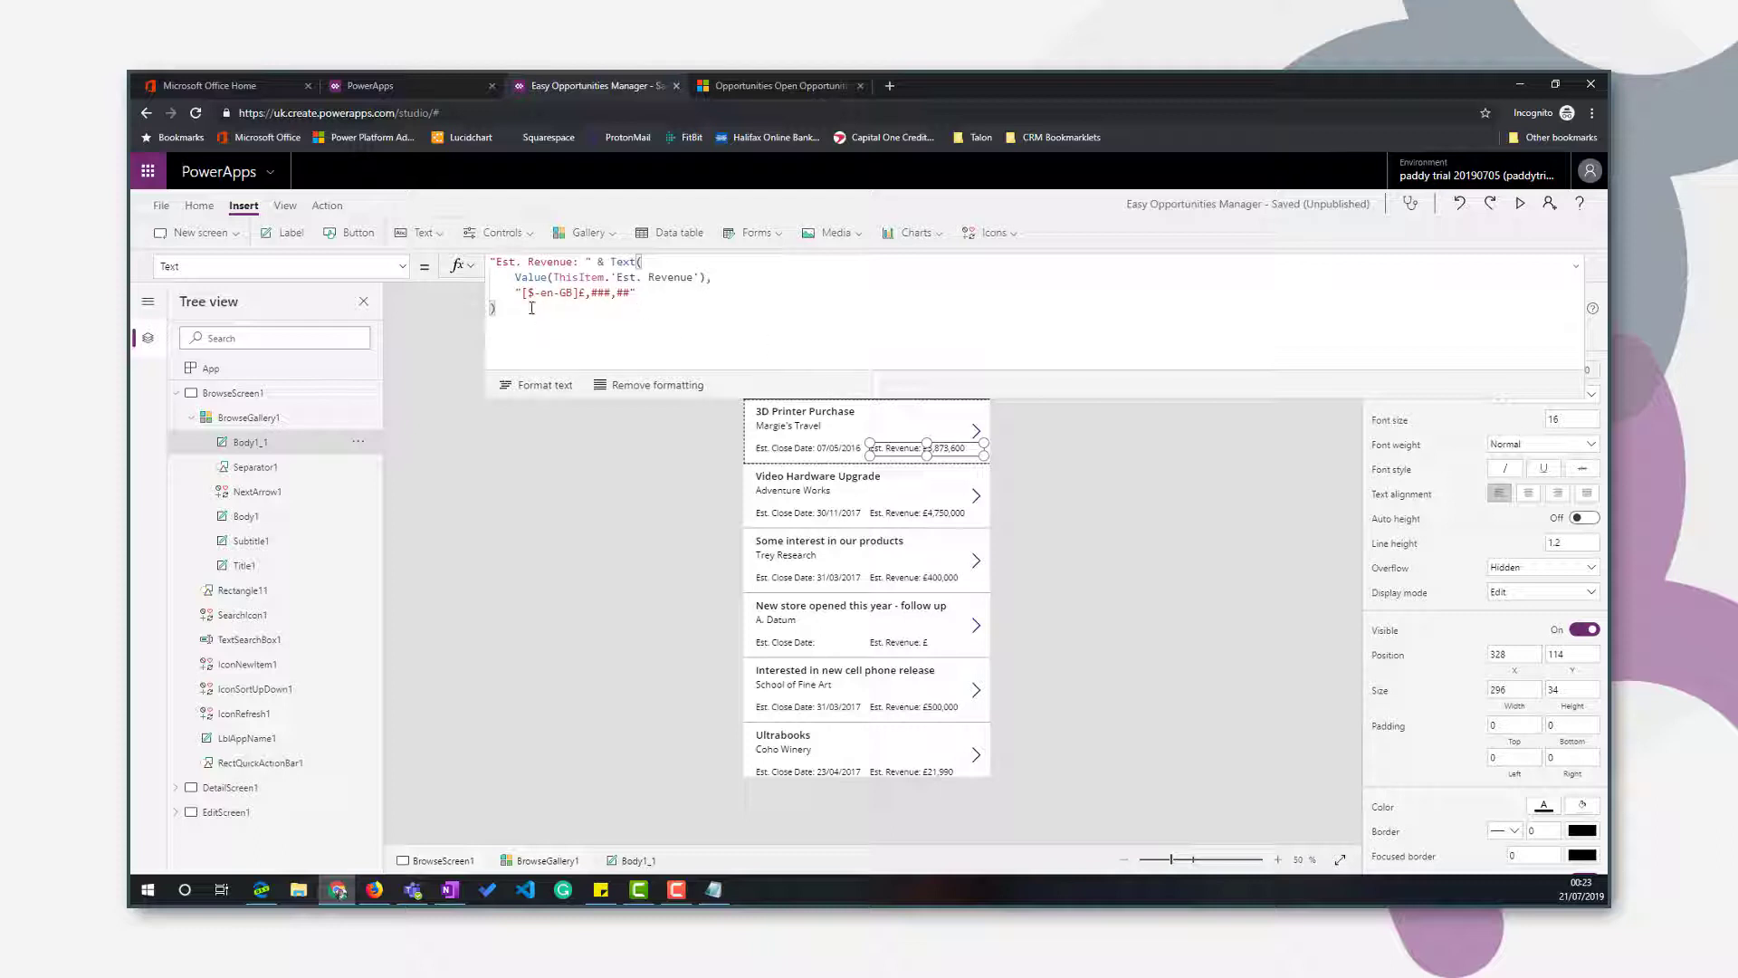
# Examine the format text argument "[$-en-GB]£,###,##" by highlighting it in the expanded revenue formula.
pyautogui.click(643, 295)
pyautogui.hotkey('ctrl', 'shift', 'Left')
pyautogui.hotkey('ctrl', 'shift', 'Left')
pyautogui.hotkey('ctrl', 'shift', 'Left')
pyautogui.hotkey('ctrl', 'shift', 'Left')
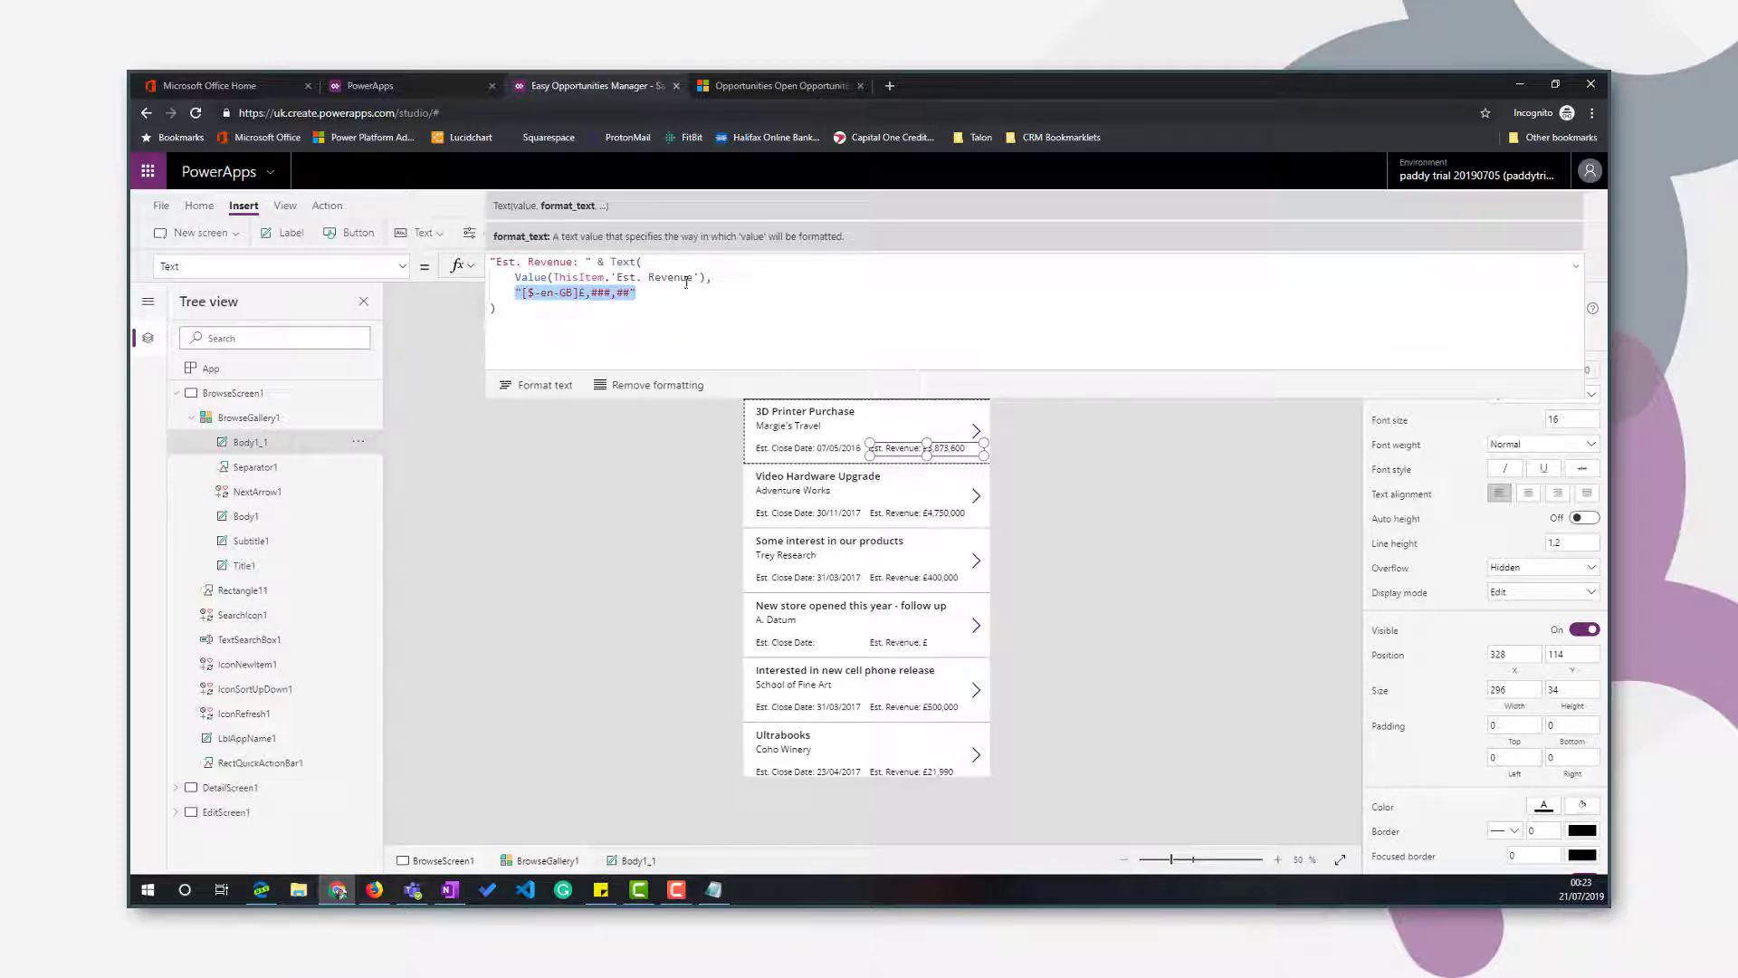
pyautogui.click(640, 294)
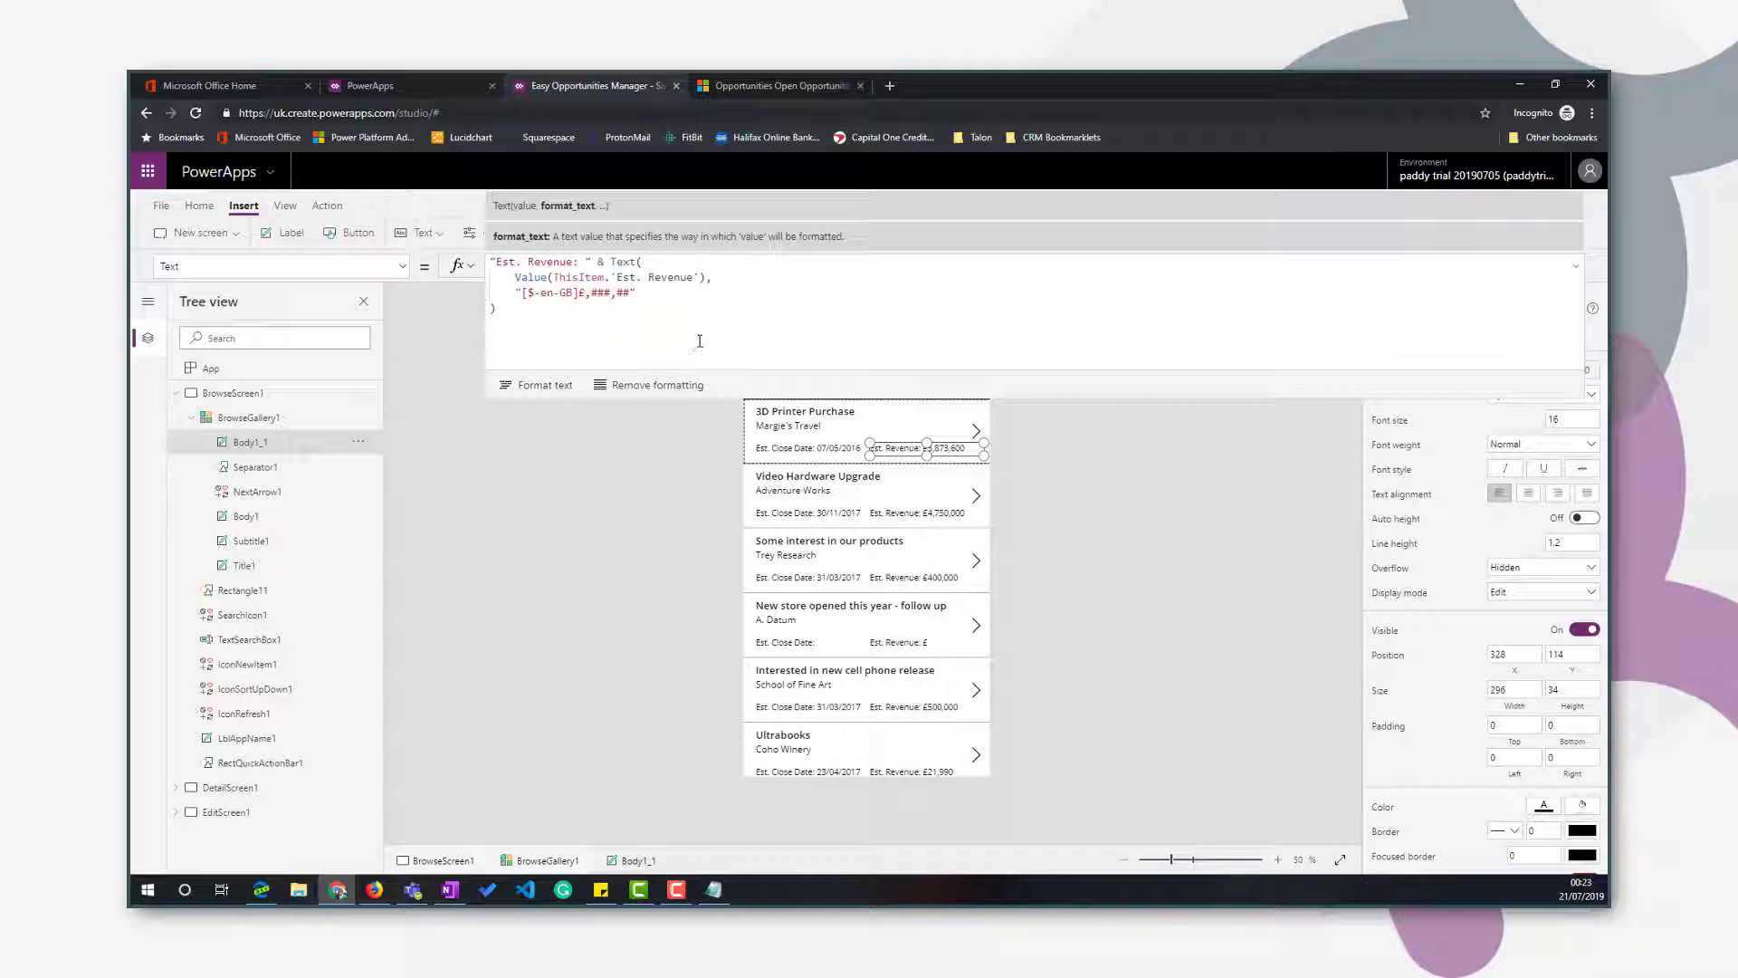
pyautogui.click(1032, 451)
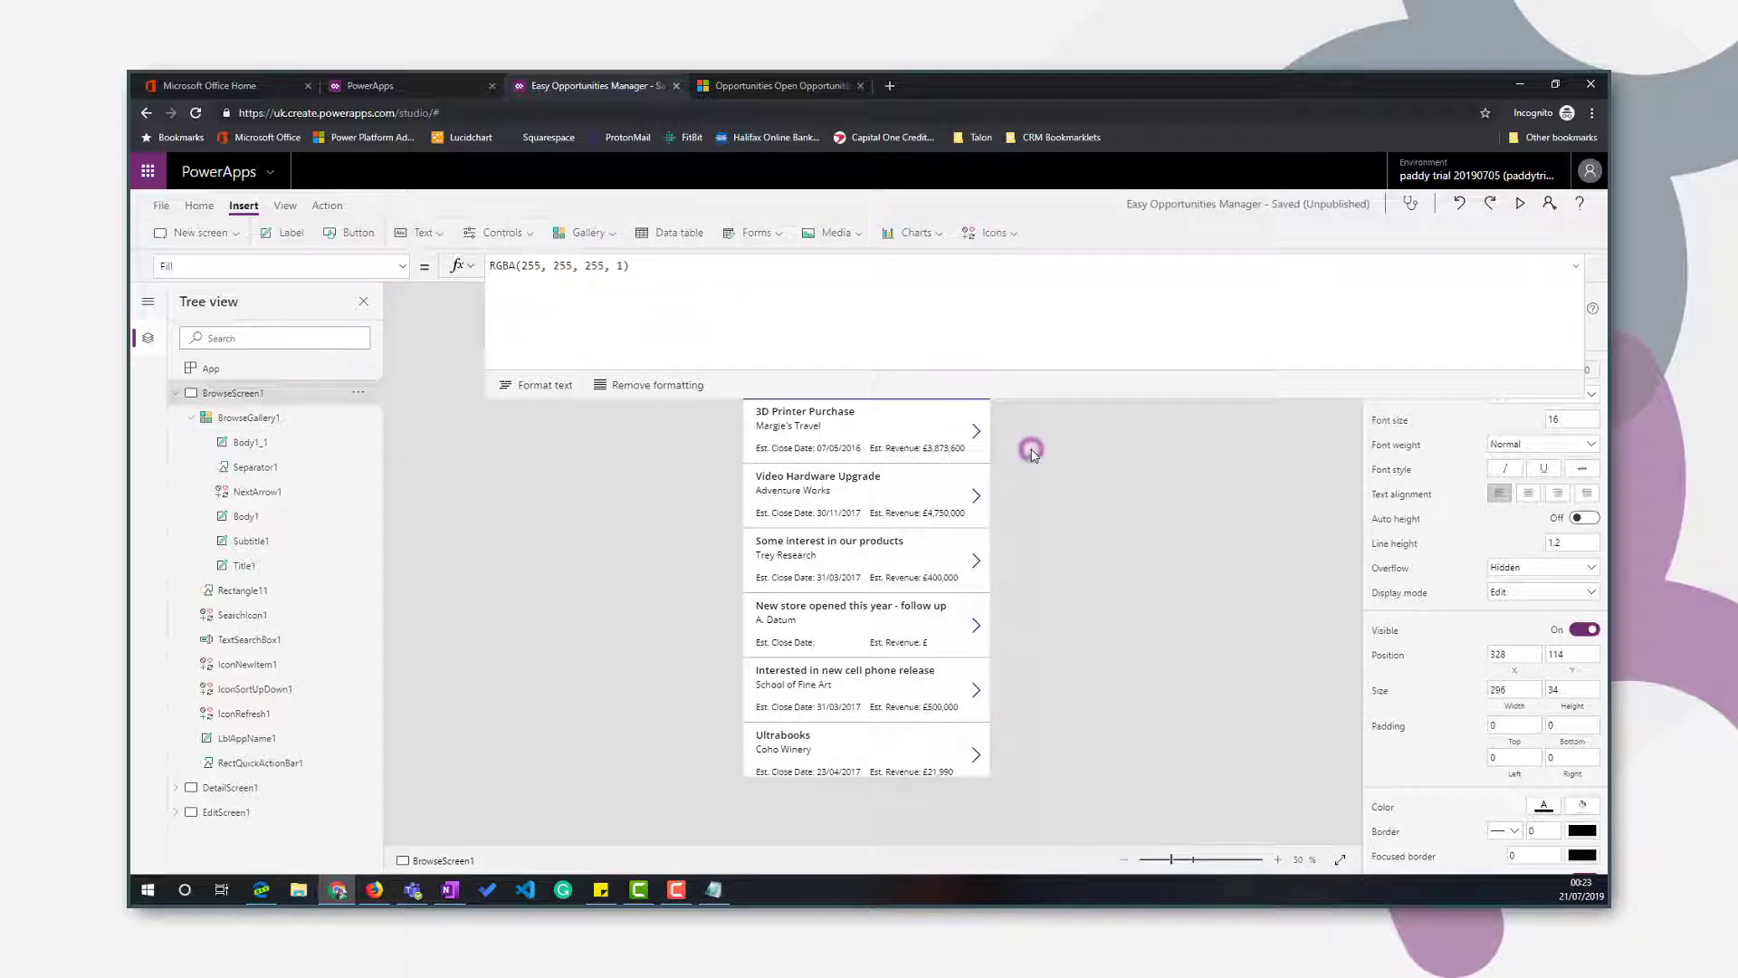
pyautogui.click(951, 457)
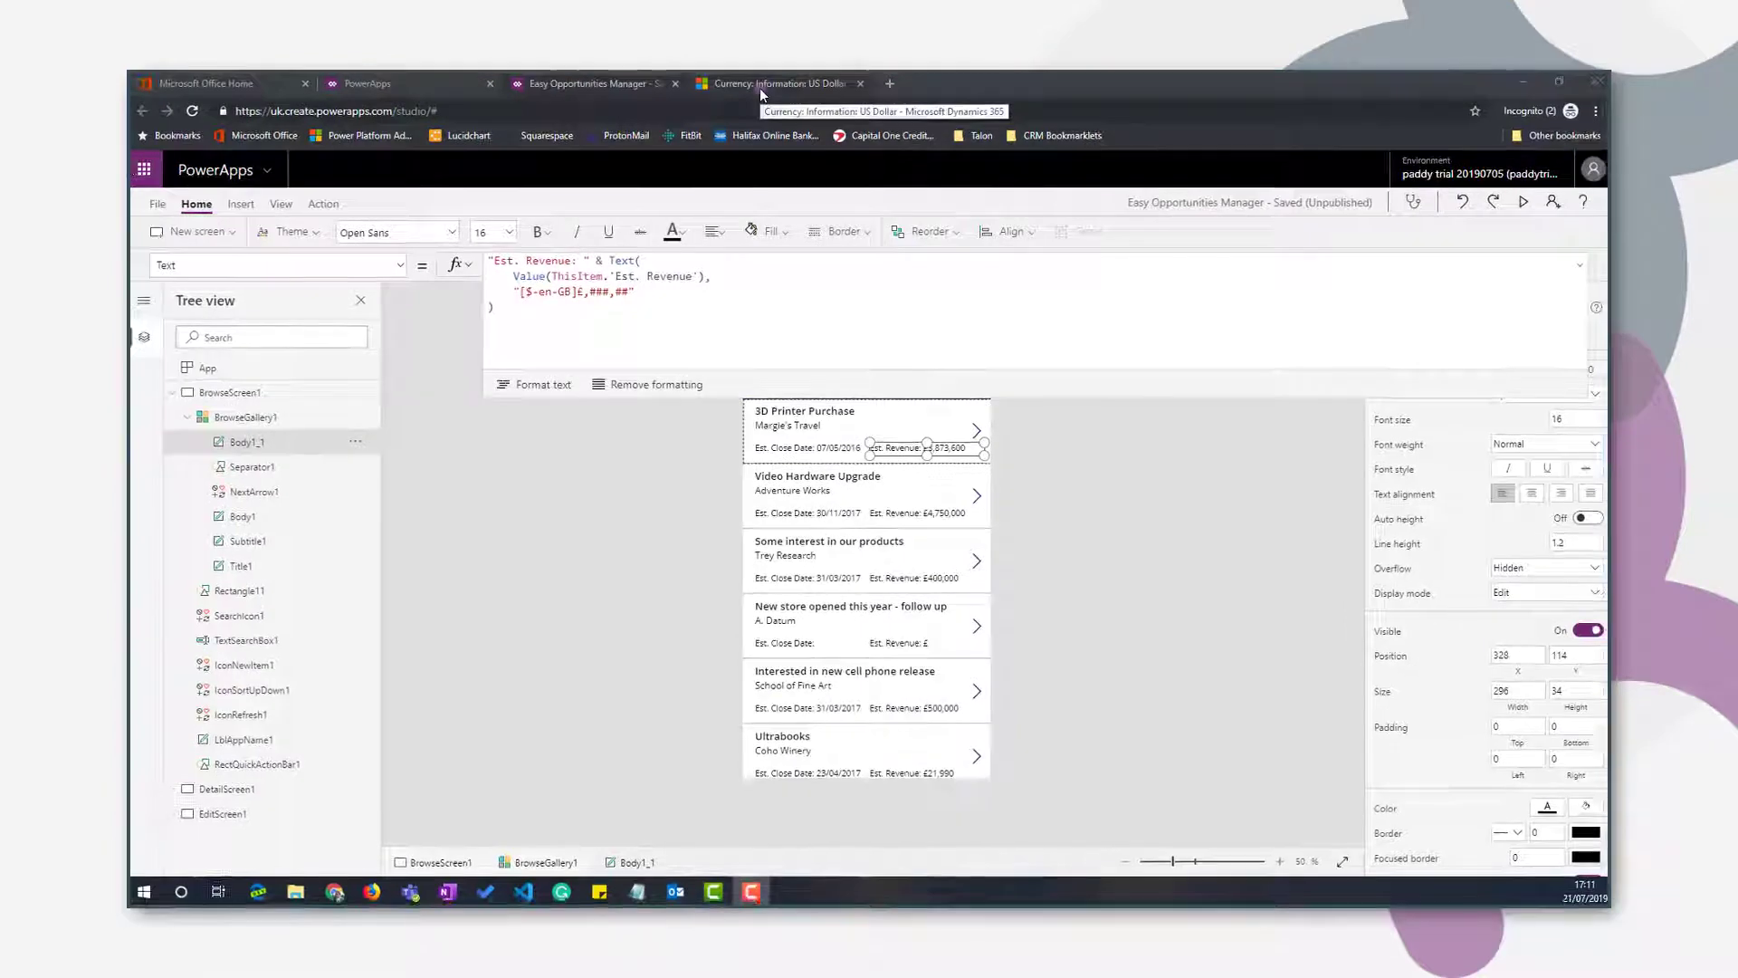
# Switch to Dynamics 365 and show the opportunities in the Open Opportunities view.
pyautogui.click(759, 85)
pyautogui.click(167, 585)
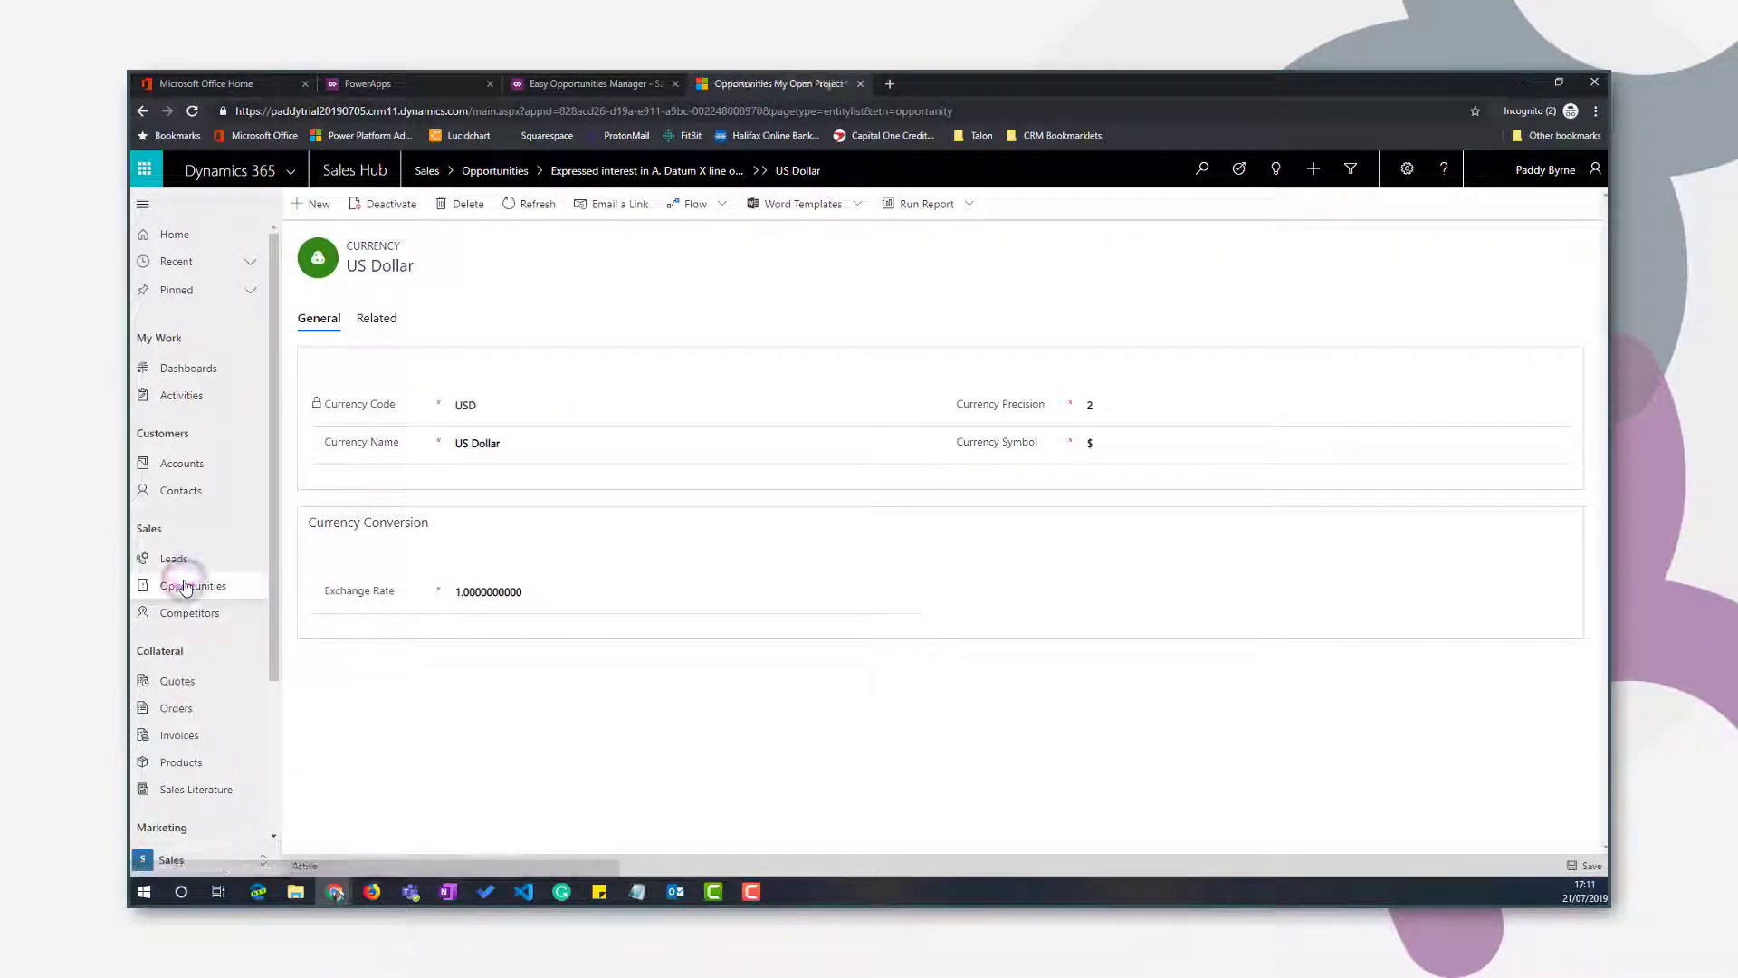
pyautogui.click(724, 255)
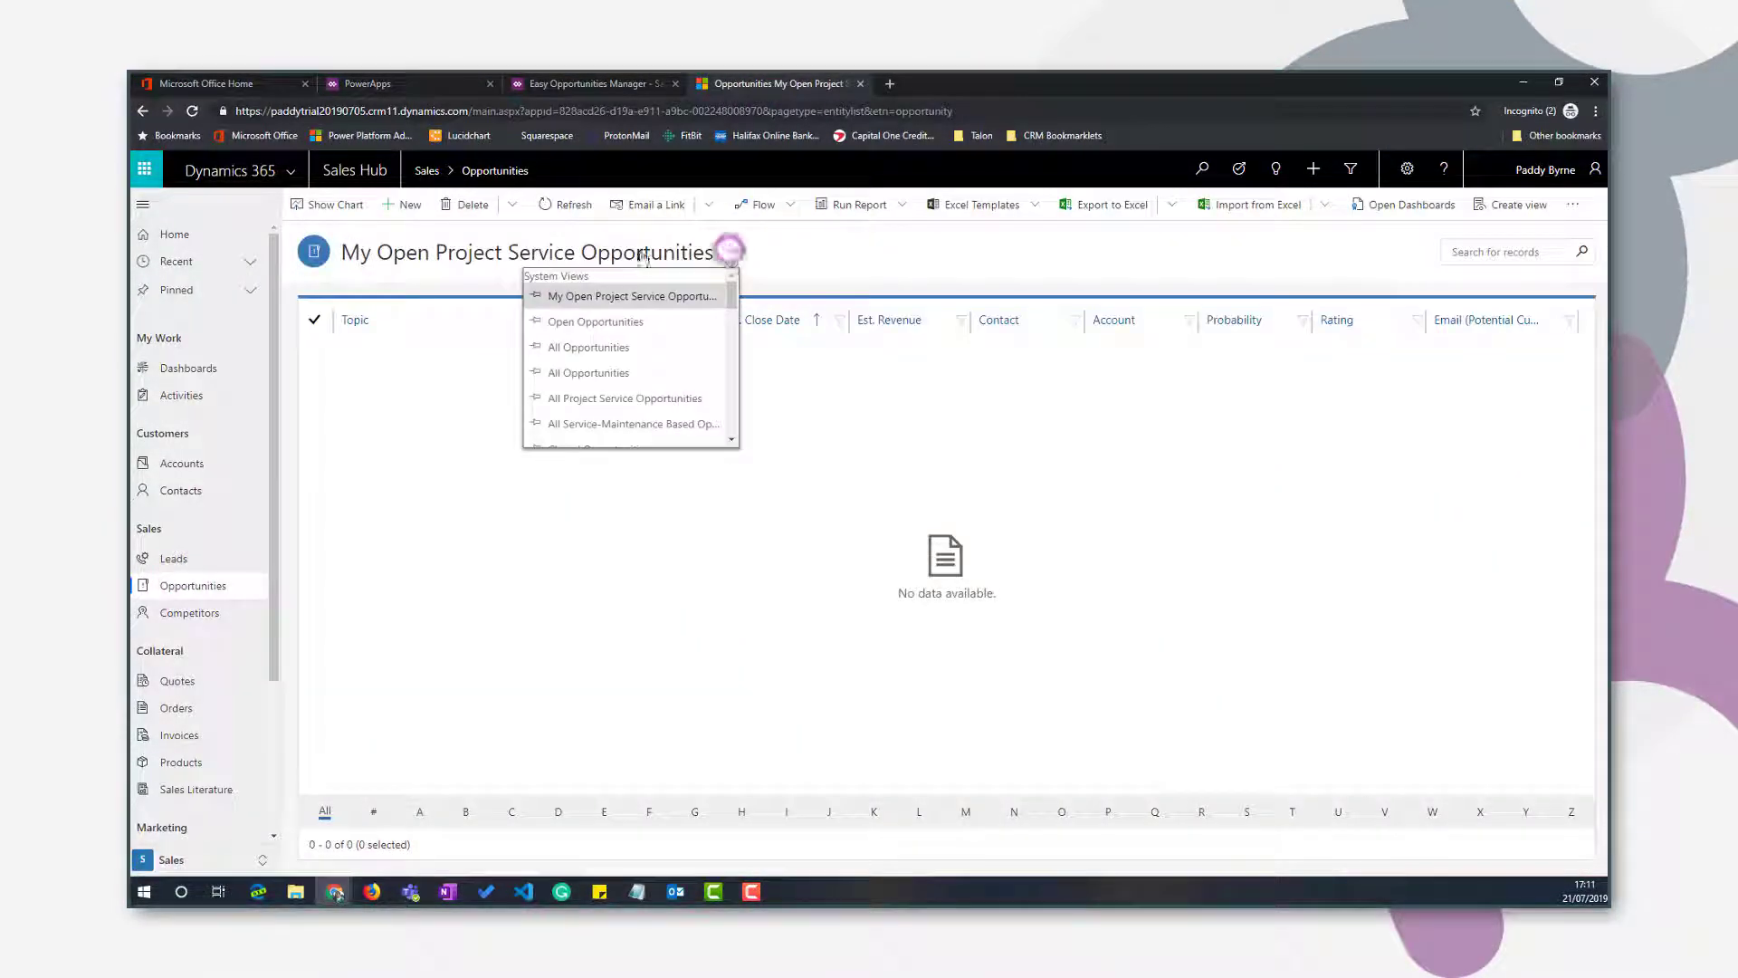
pyautogui.click(580, 335)
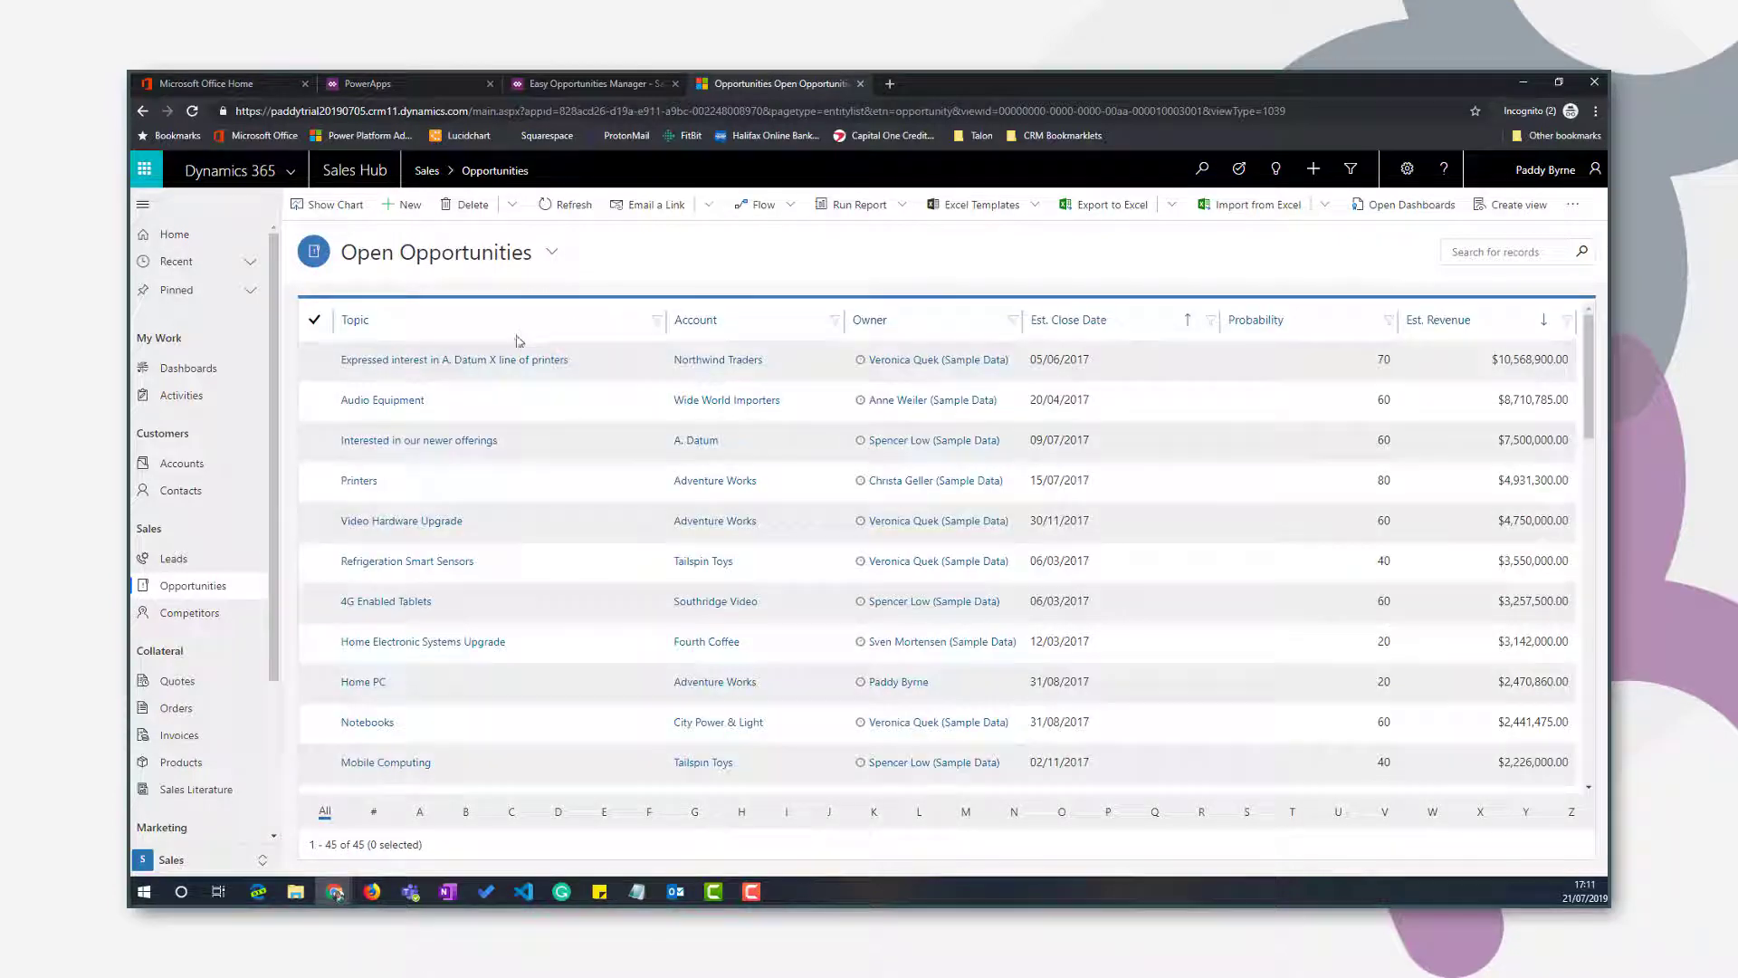
# Open the "Expressed interest in A. Datum X line of printers" opportunity and examine the Currency Symbol field of its linked currency record.
pyautogui.doubleClick(634, 362)
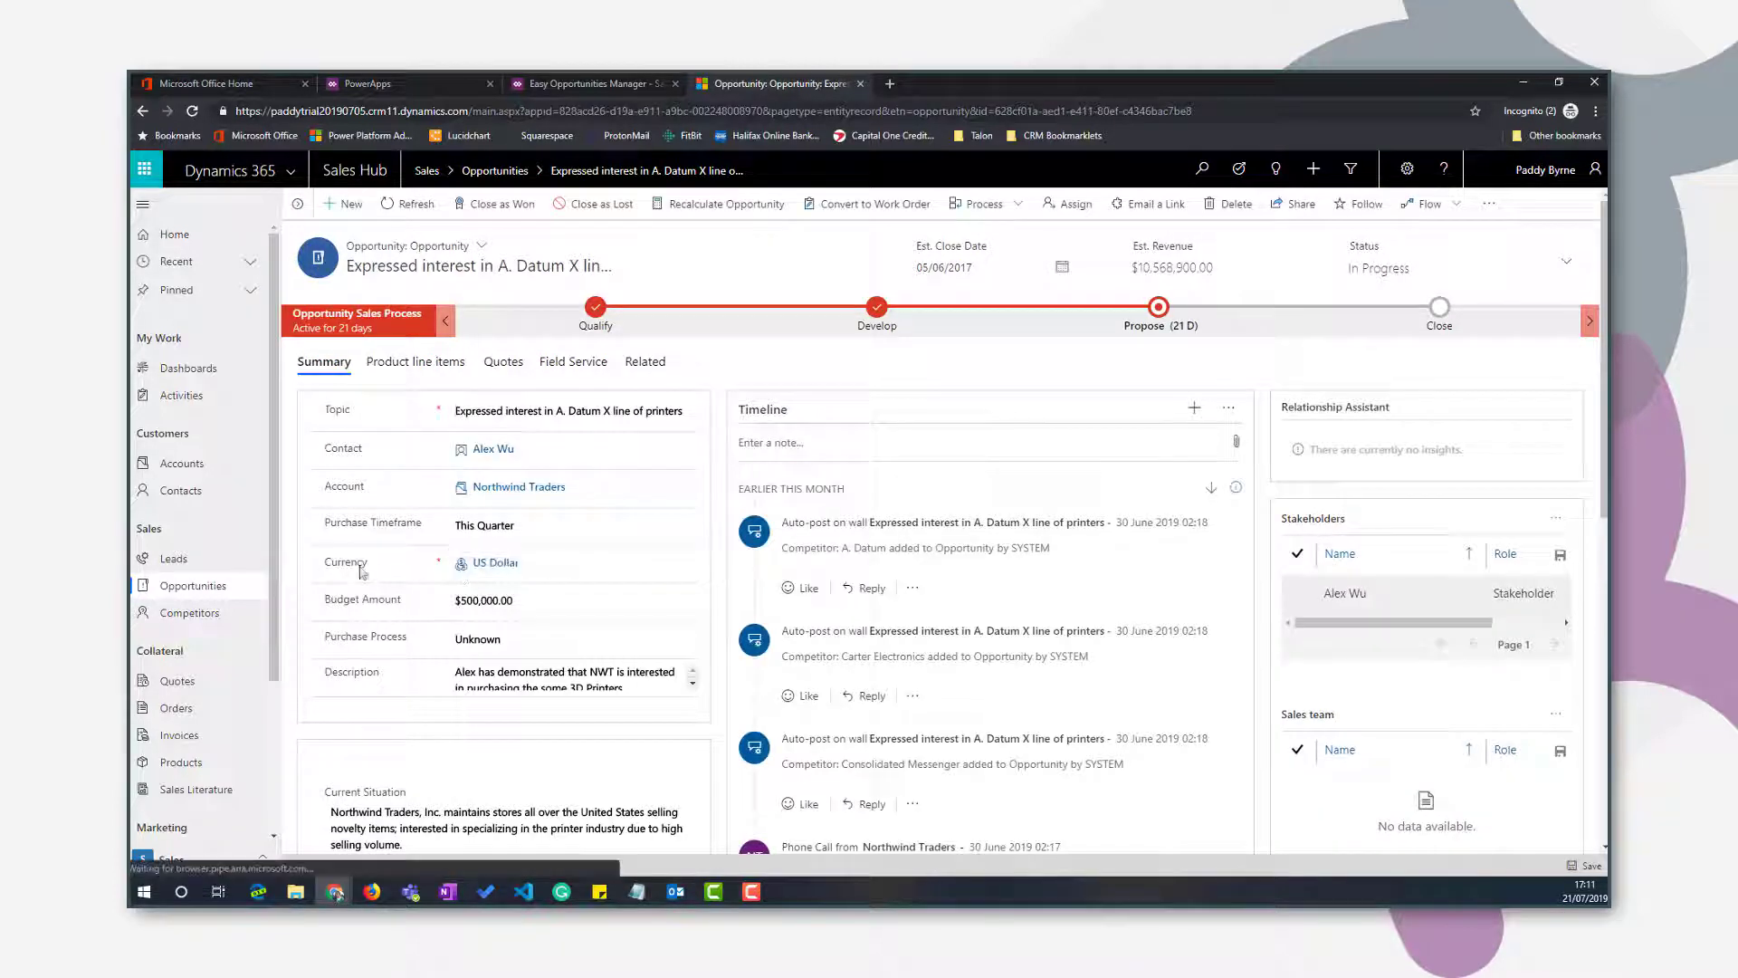
pyautogui.click(486, 565)
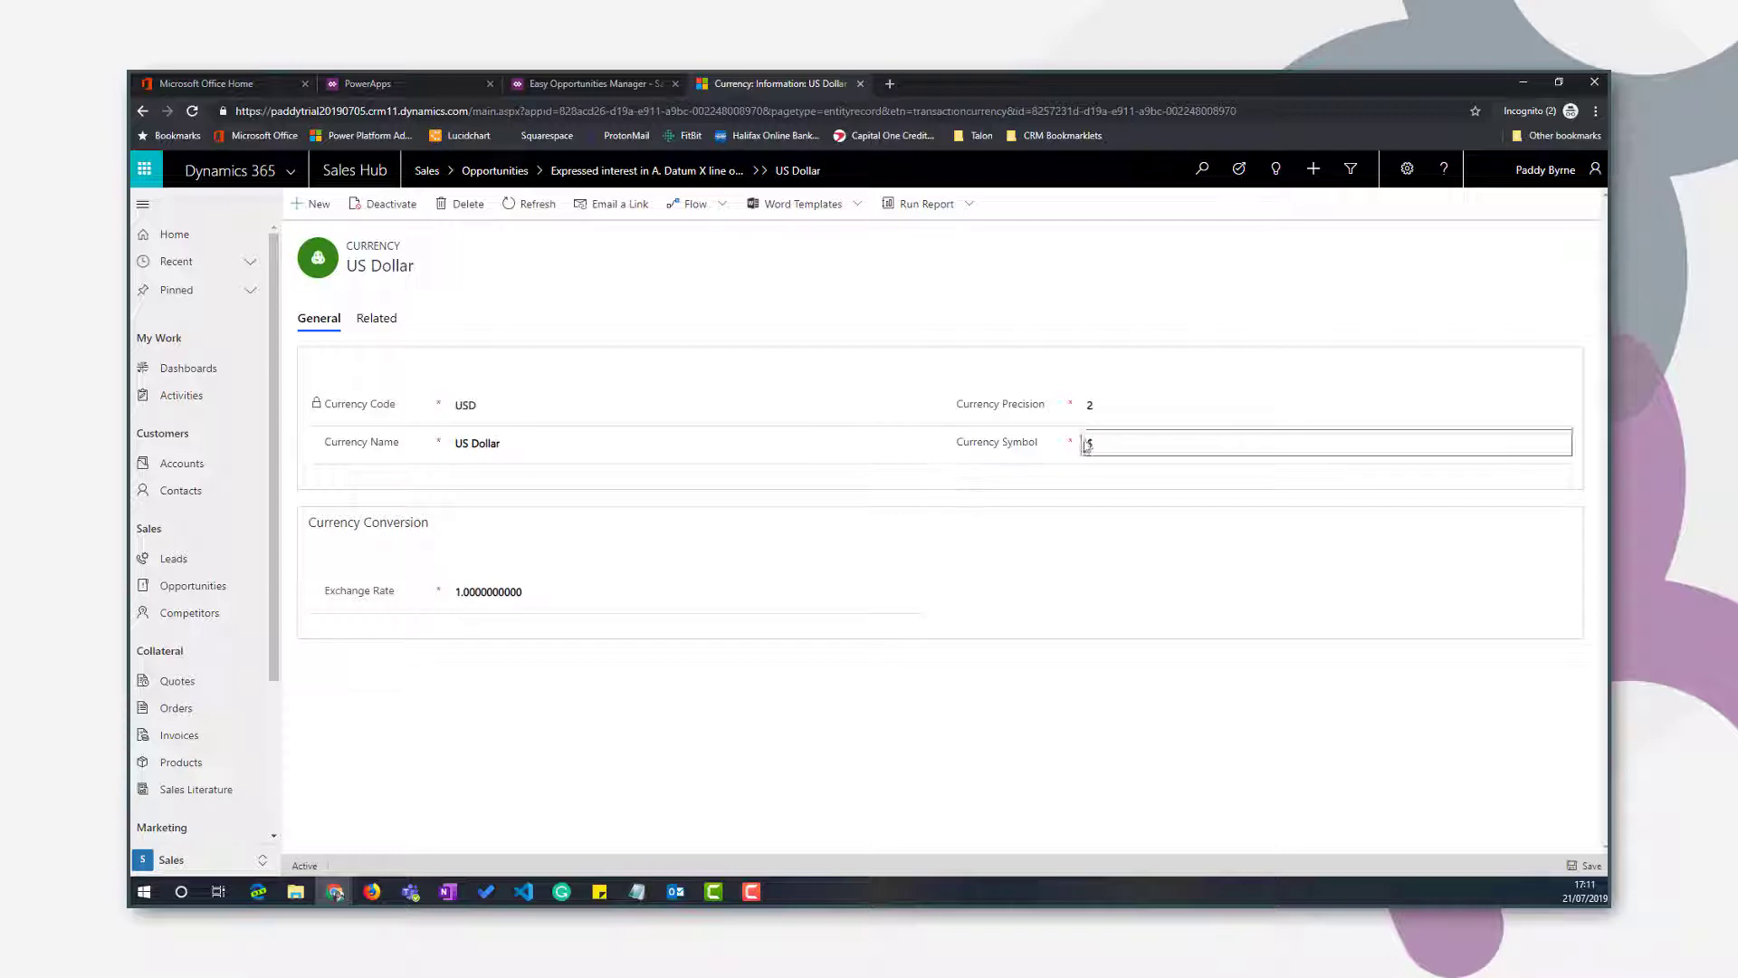
pyautogui.click(1123, 442)
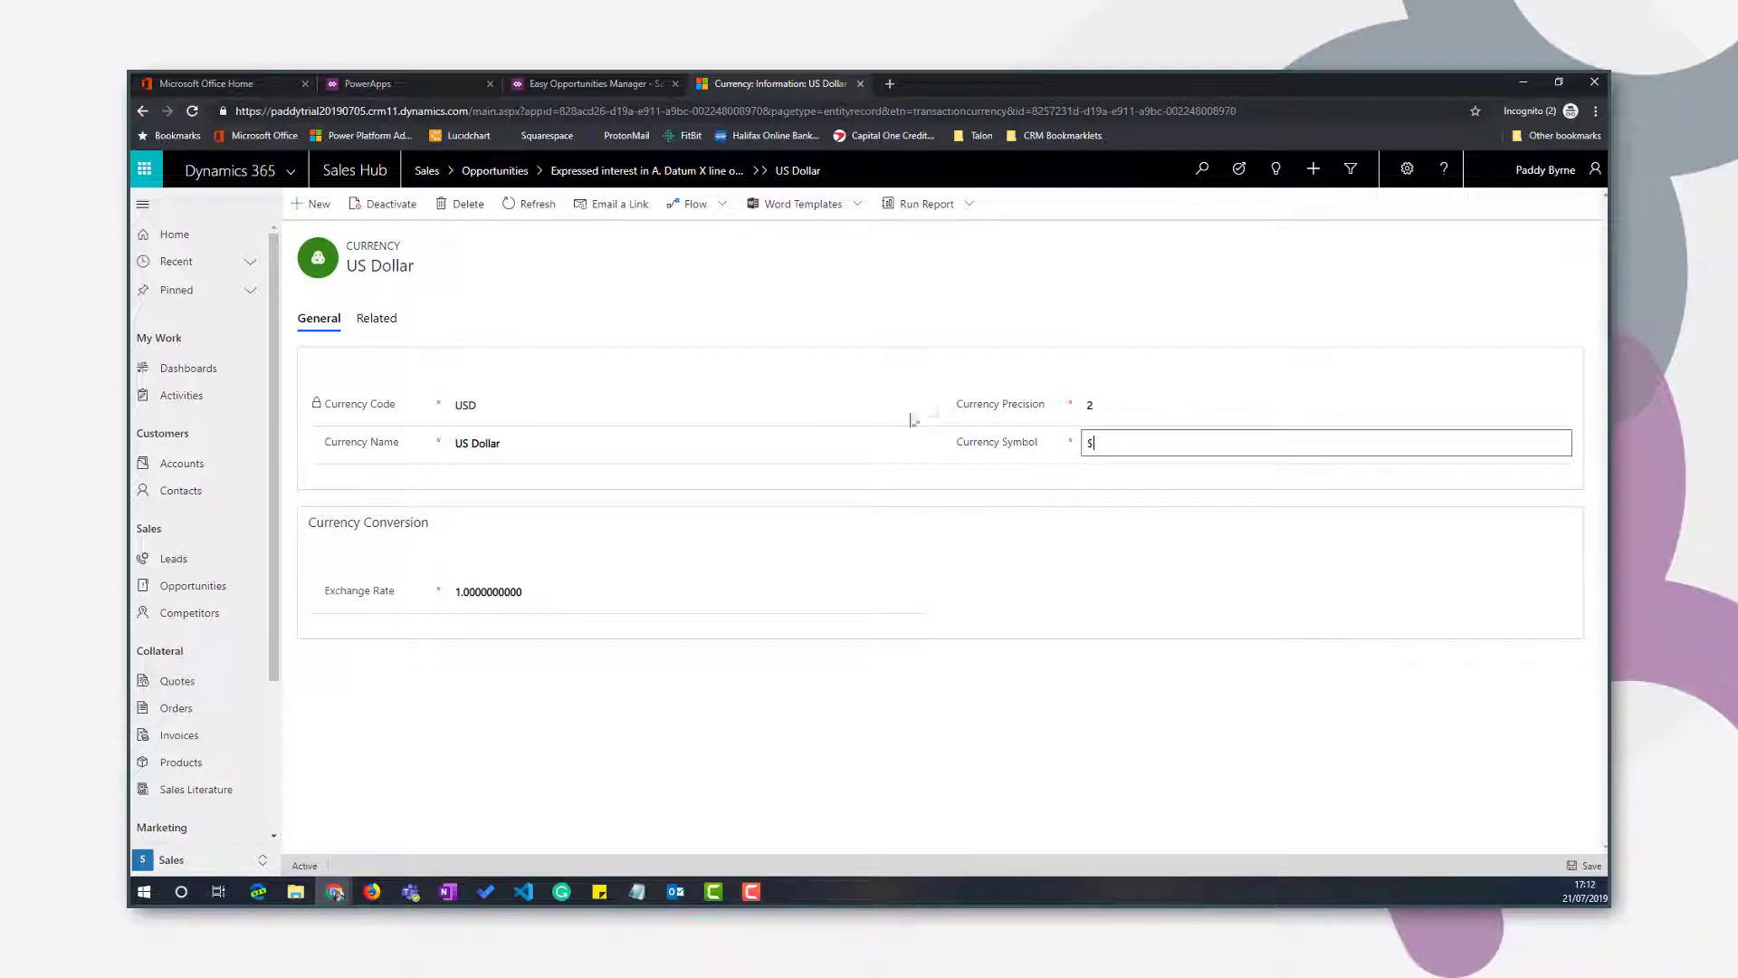
# Switch back to PowerApps and remove the fixed £ sign from the format text in the revenue label's formula.
pyautogui.click(554, 84)
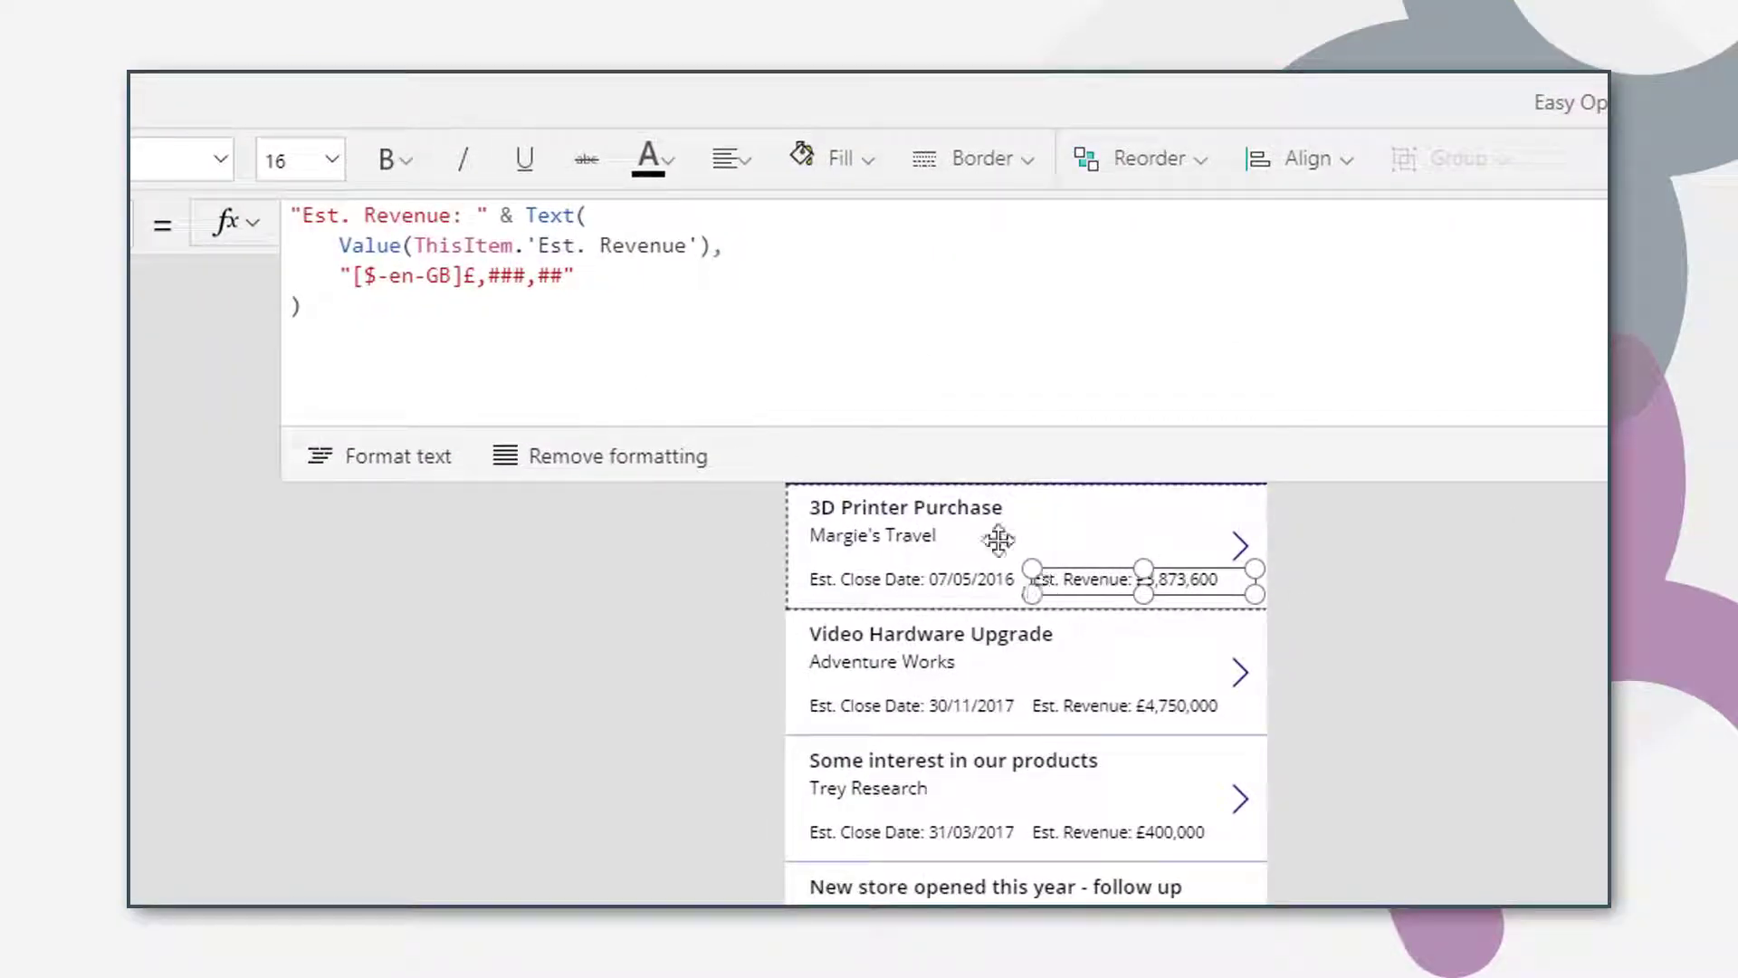
pyautogui.click(527, 214)
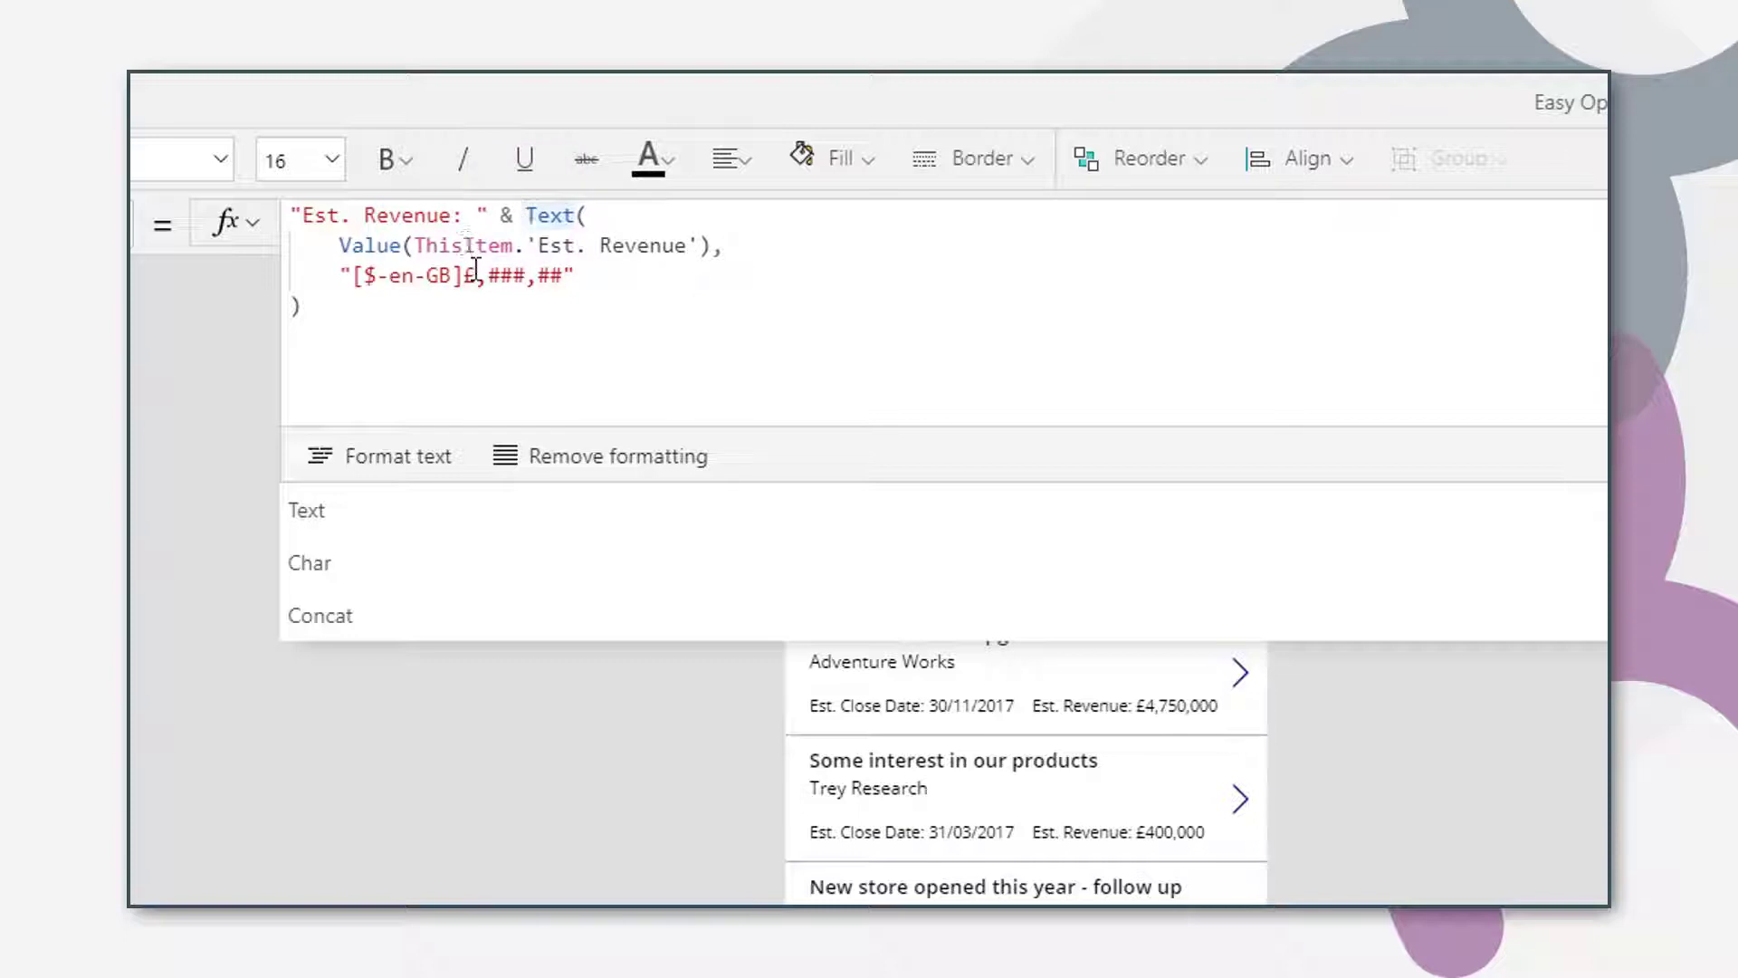
pyautogui.click(474, 271)
pyautogui.press('BackSpace')
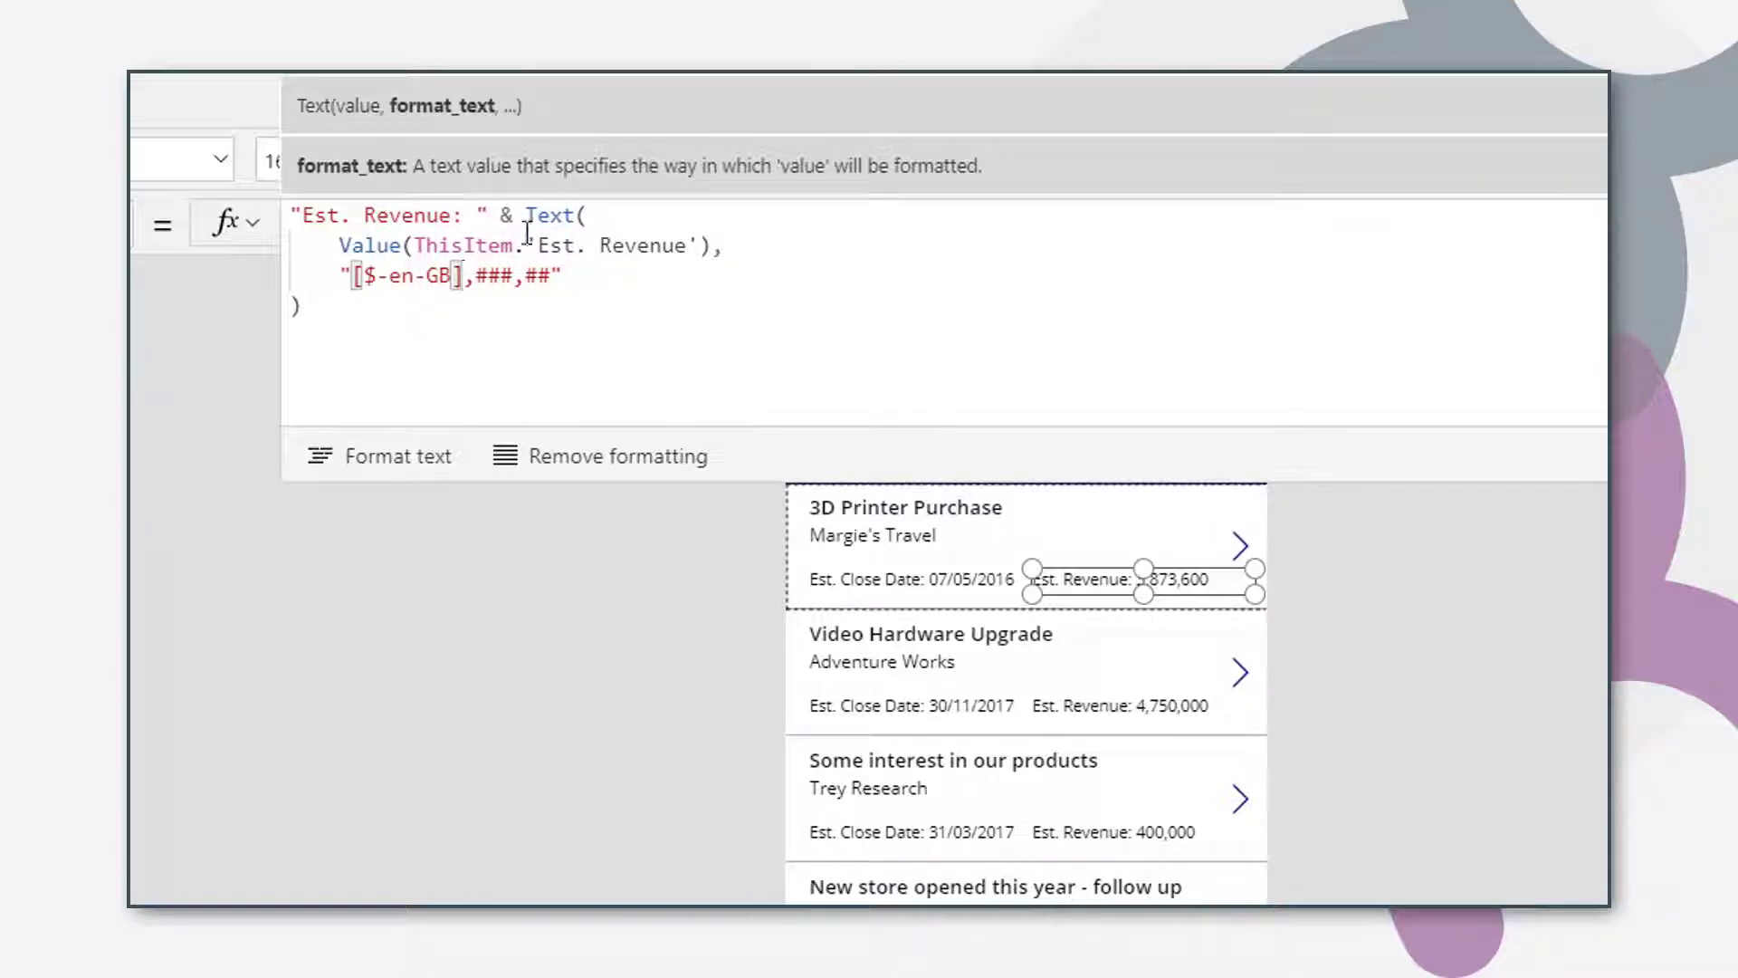
# Insert ThisItem.Currency.'Currency Symbol' & between the "Est. Revenue: " caption and the Text function in the revenue label's formula.
pyautogui.click(527, 215)
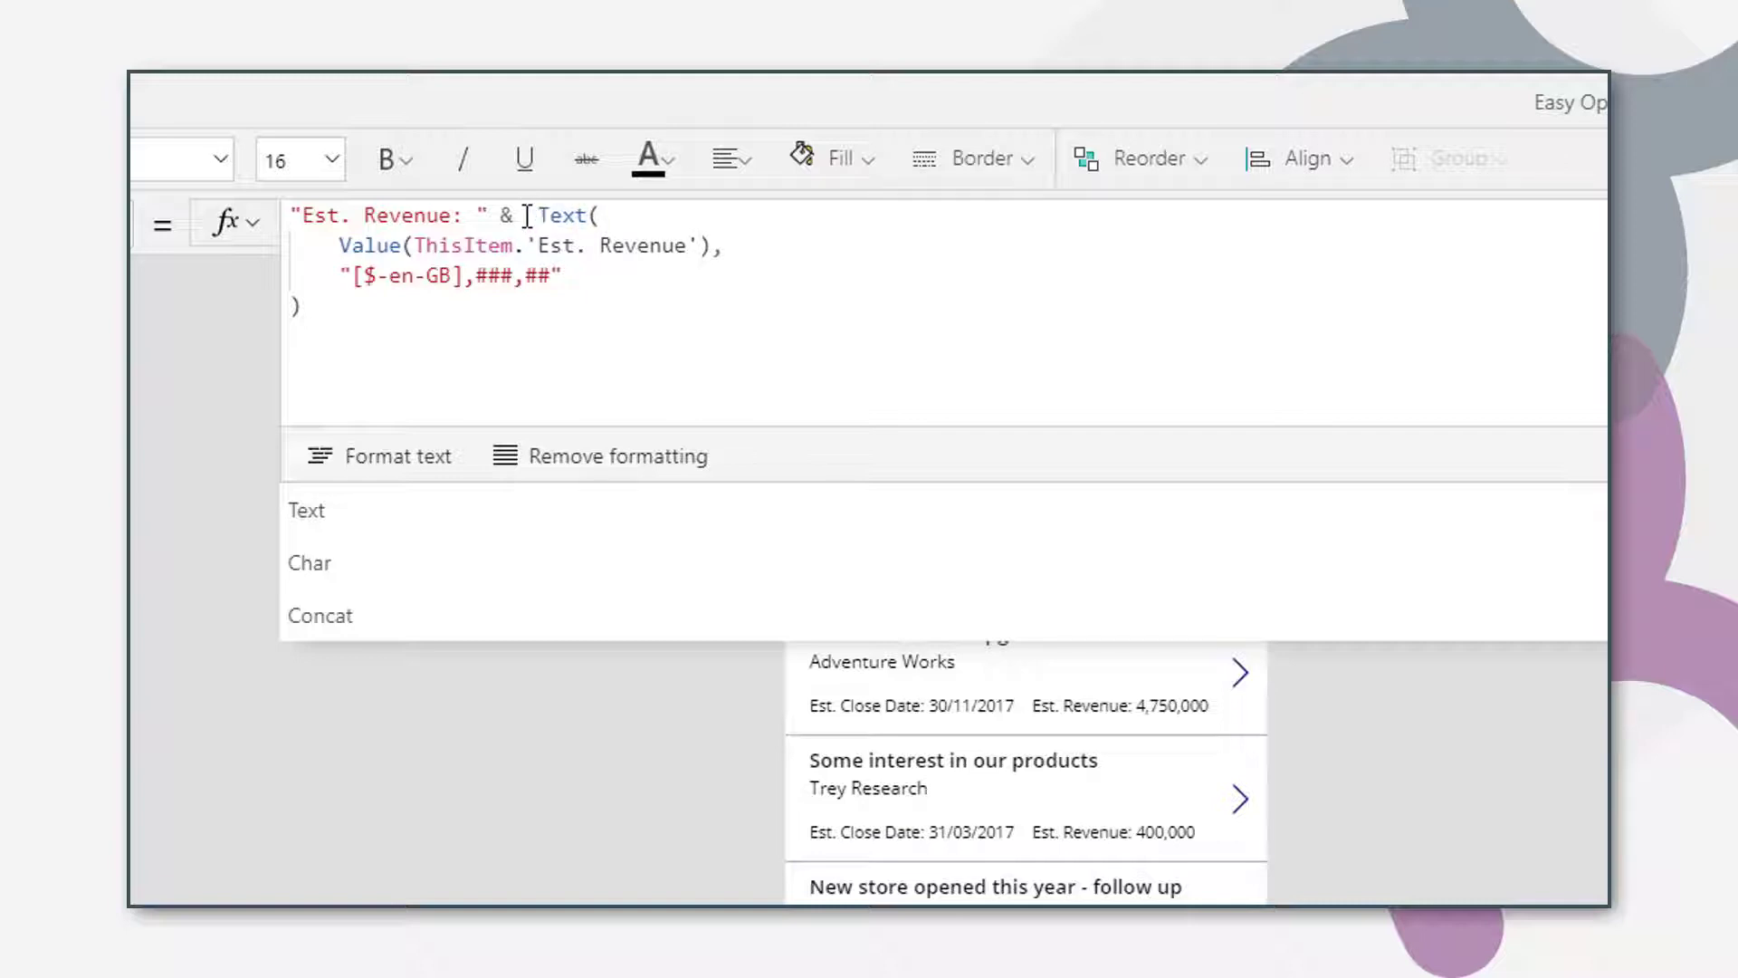
pyautogui.write('& ')
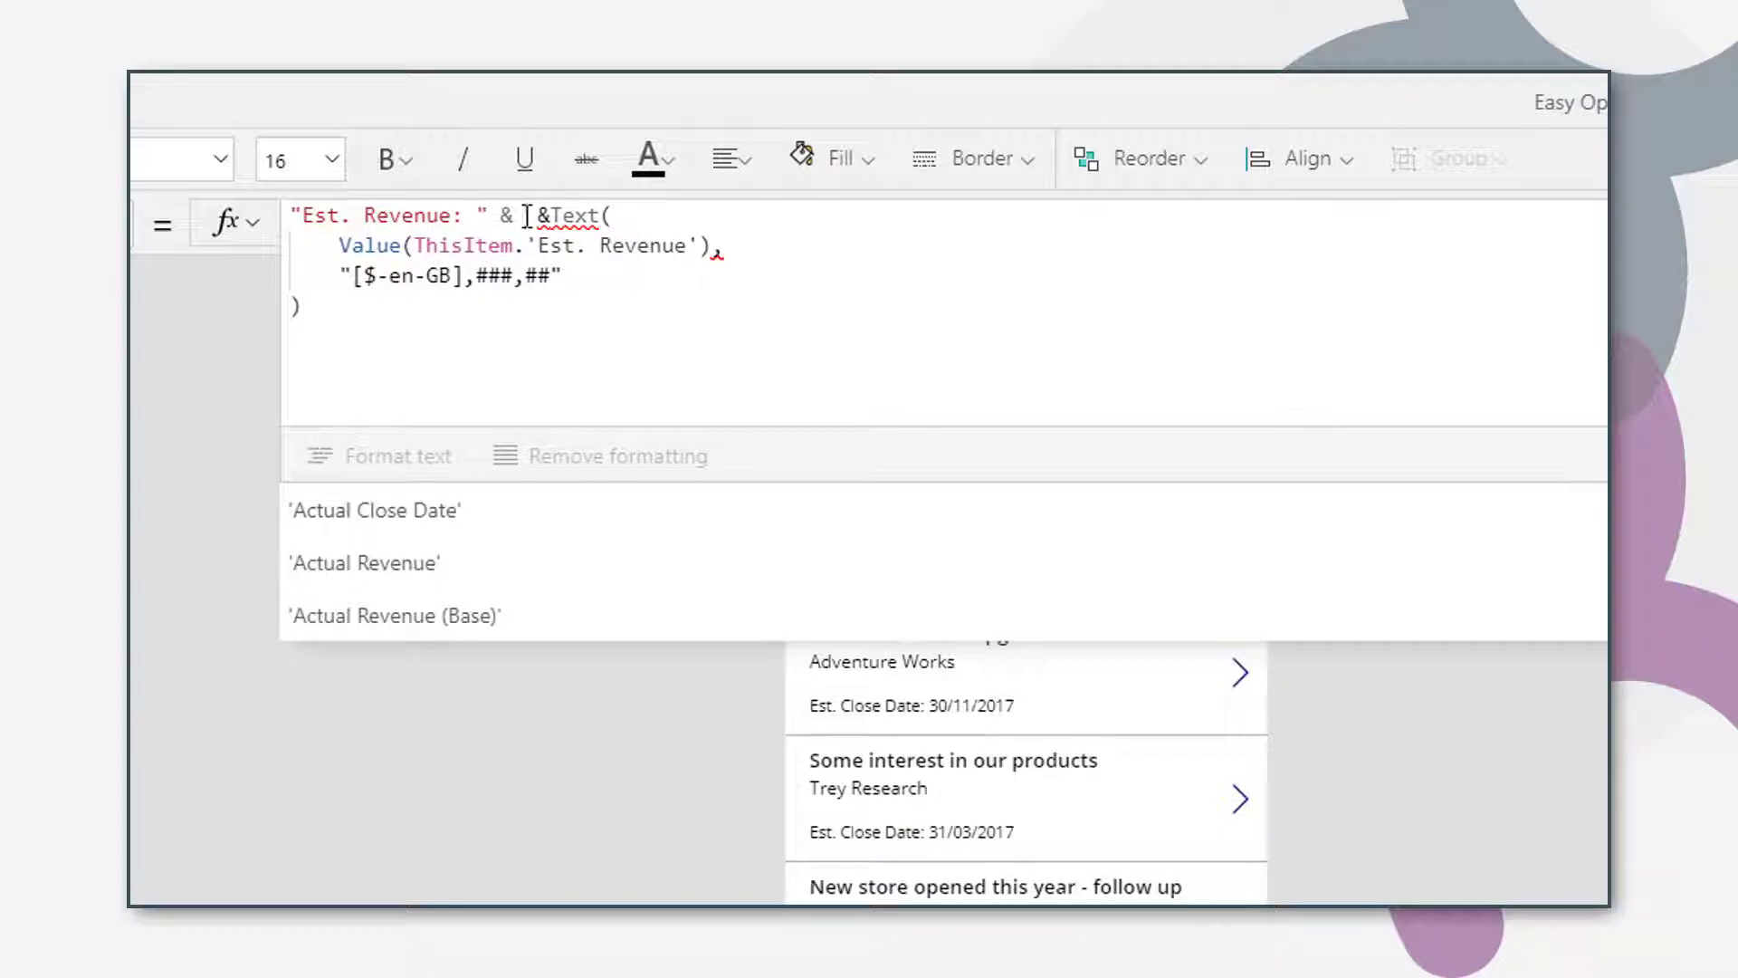
pyautogui.write('This')
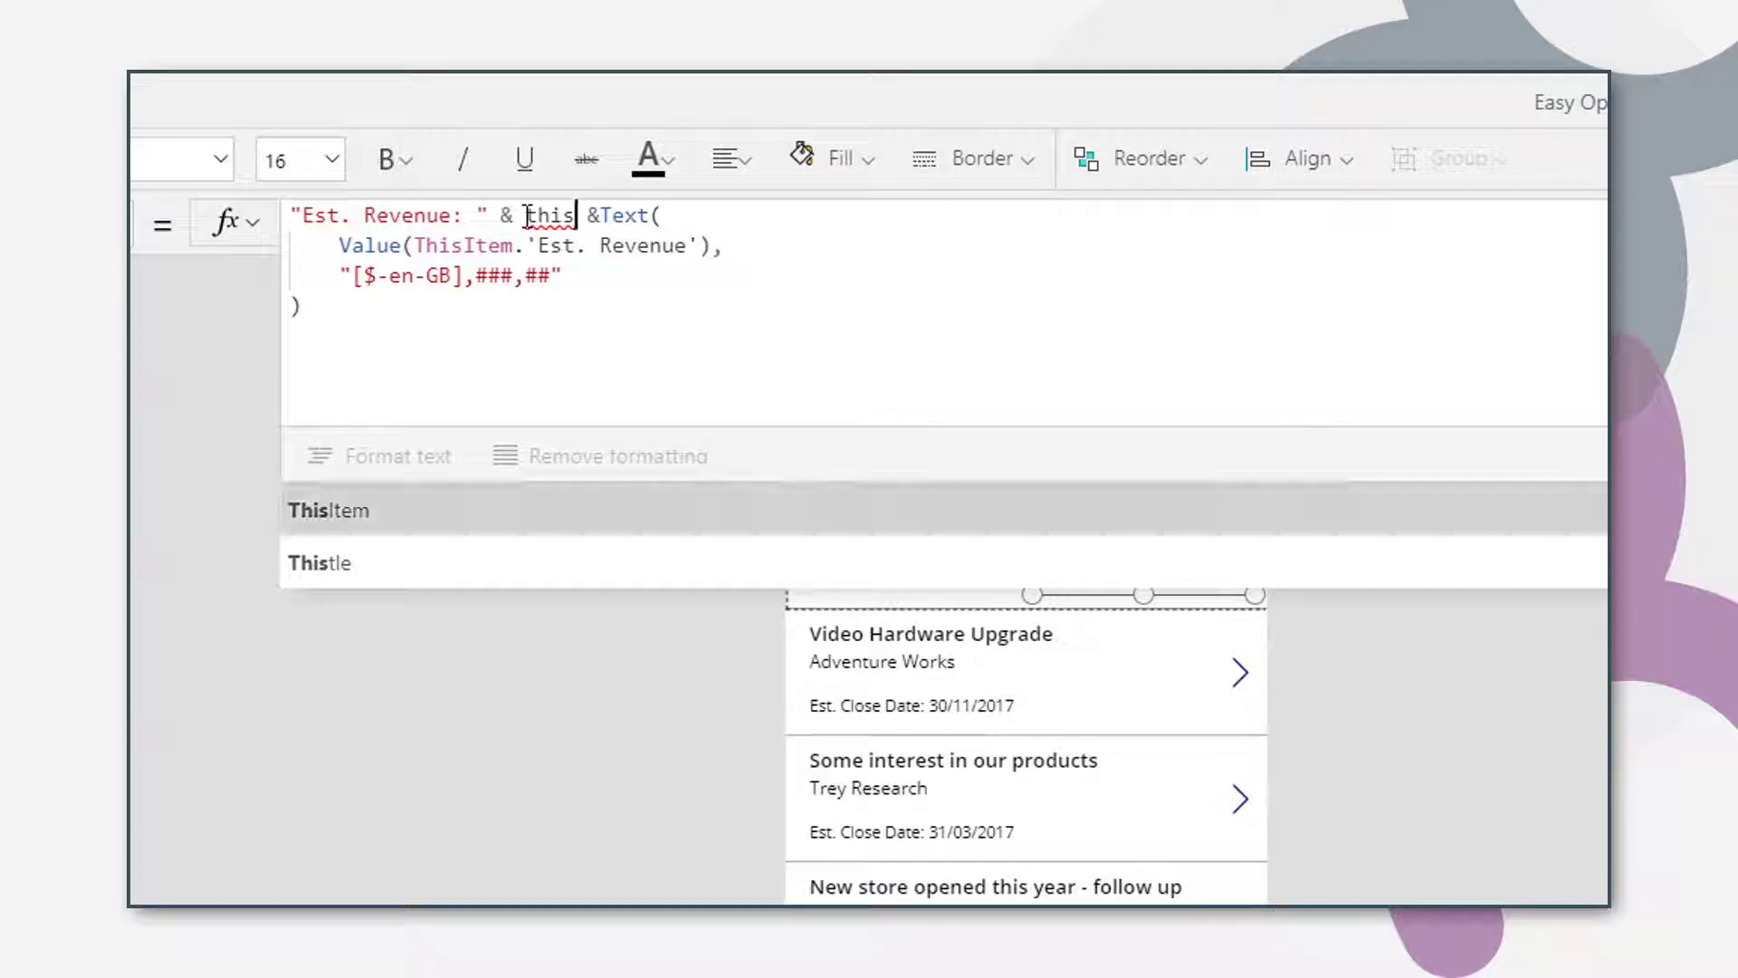
pyautogui.press('Tab')
pyautogui.write('.')
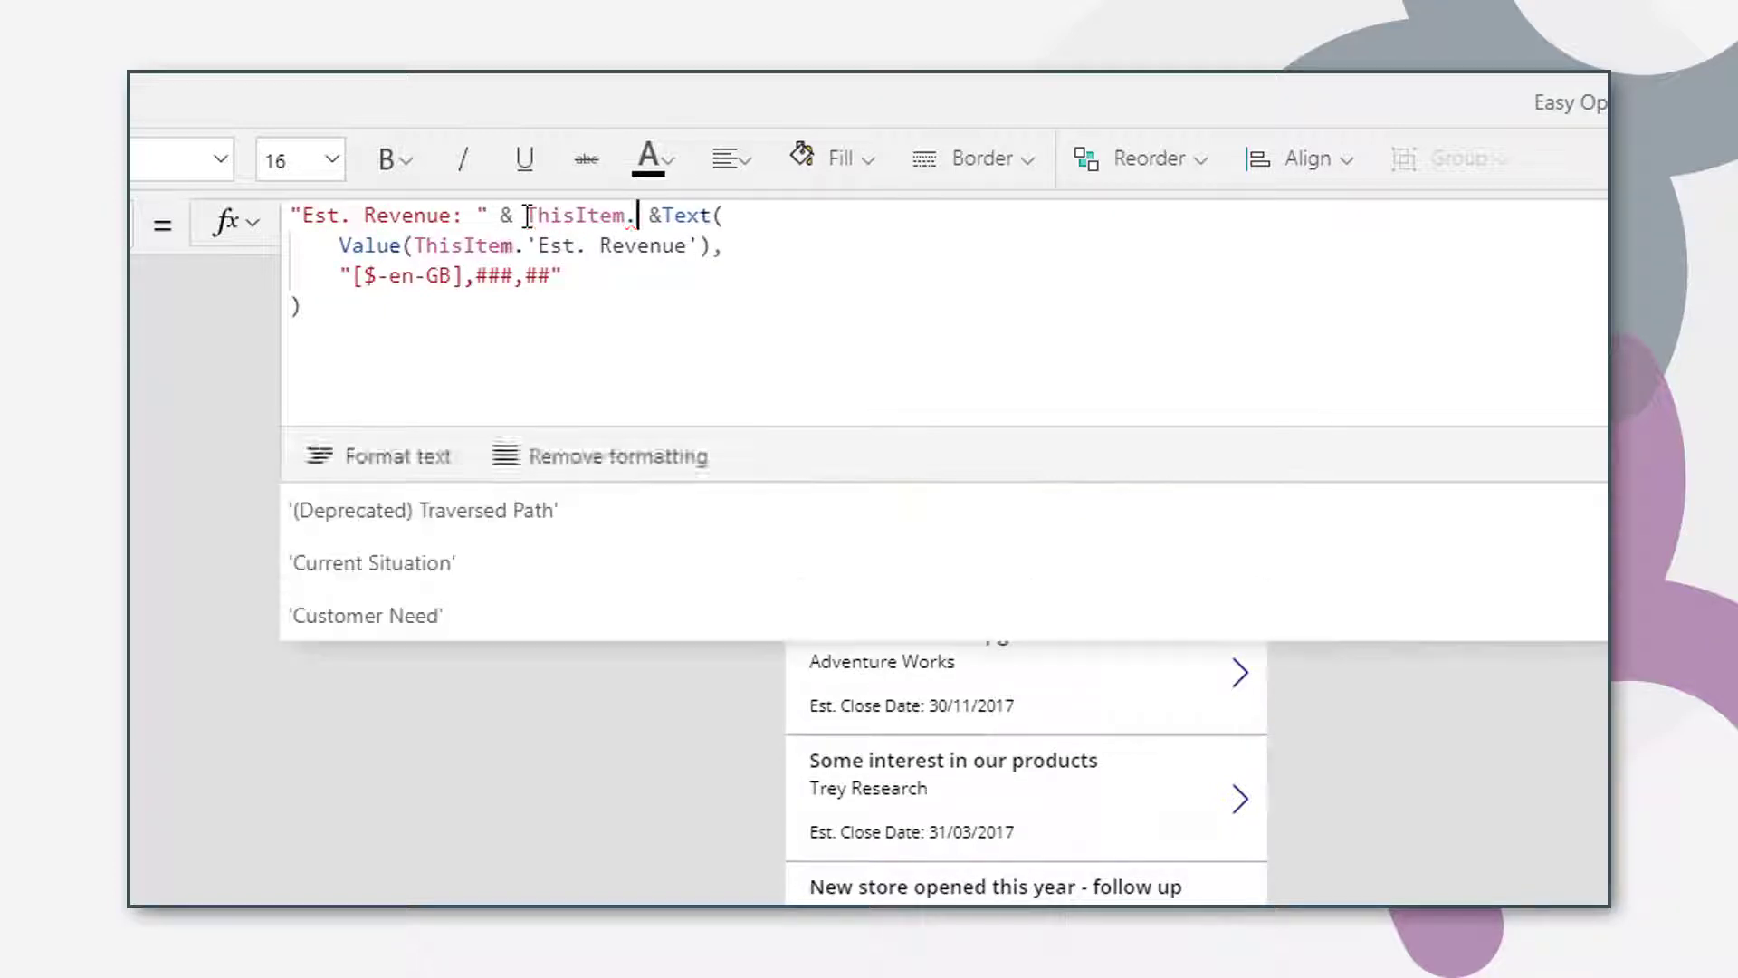
pyautogui.write('Curr')
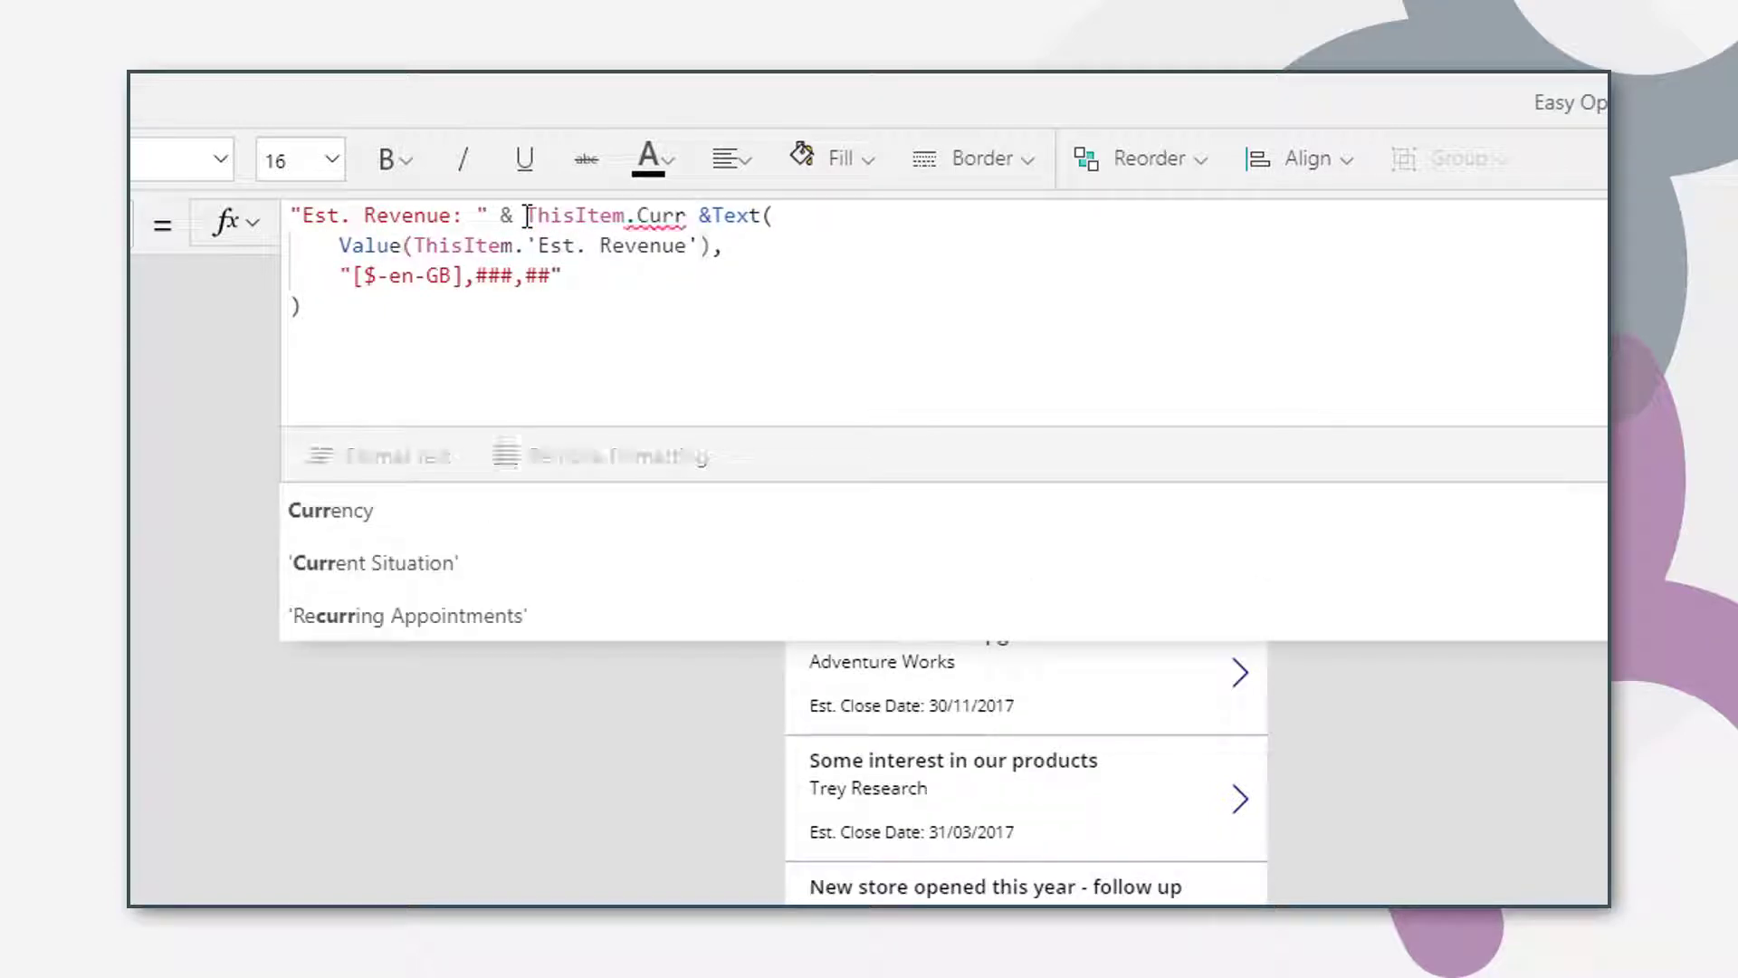
pyautogui.press('Tab')
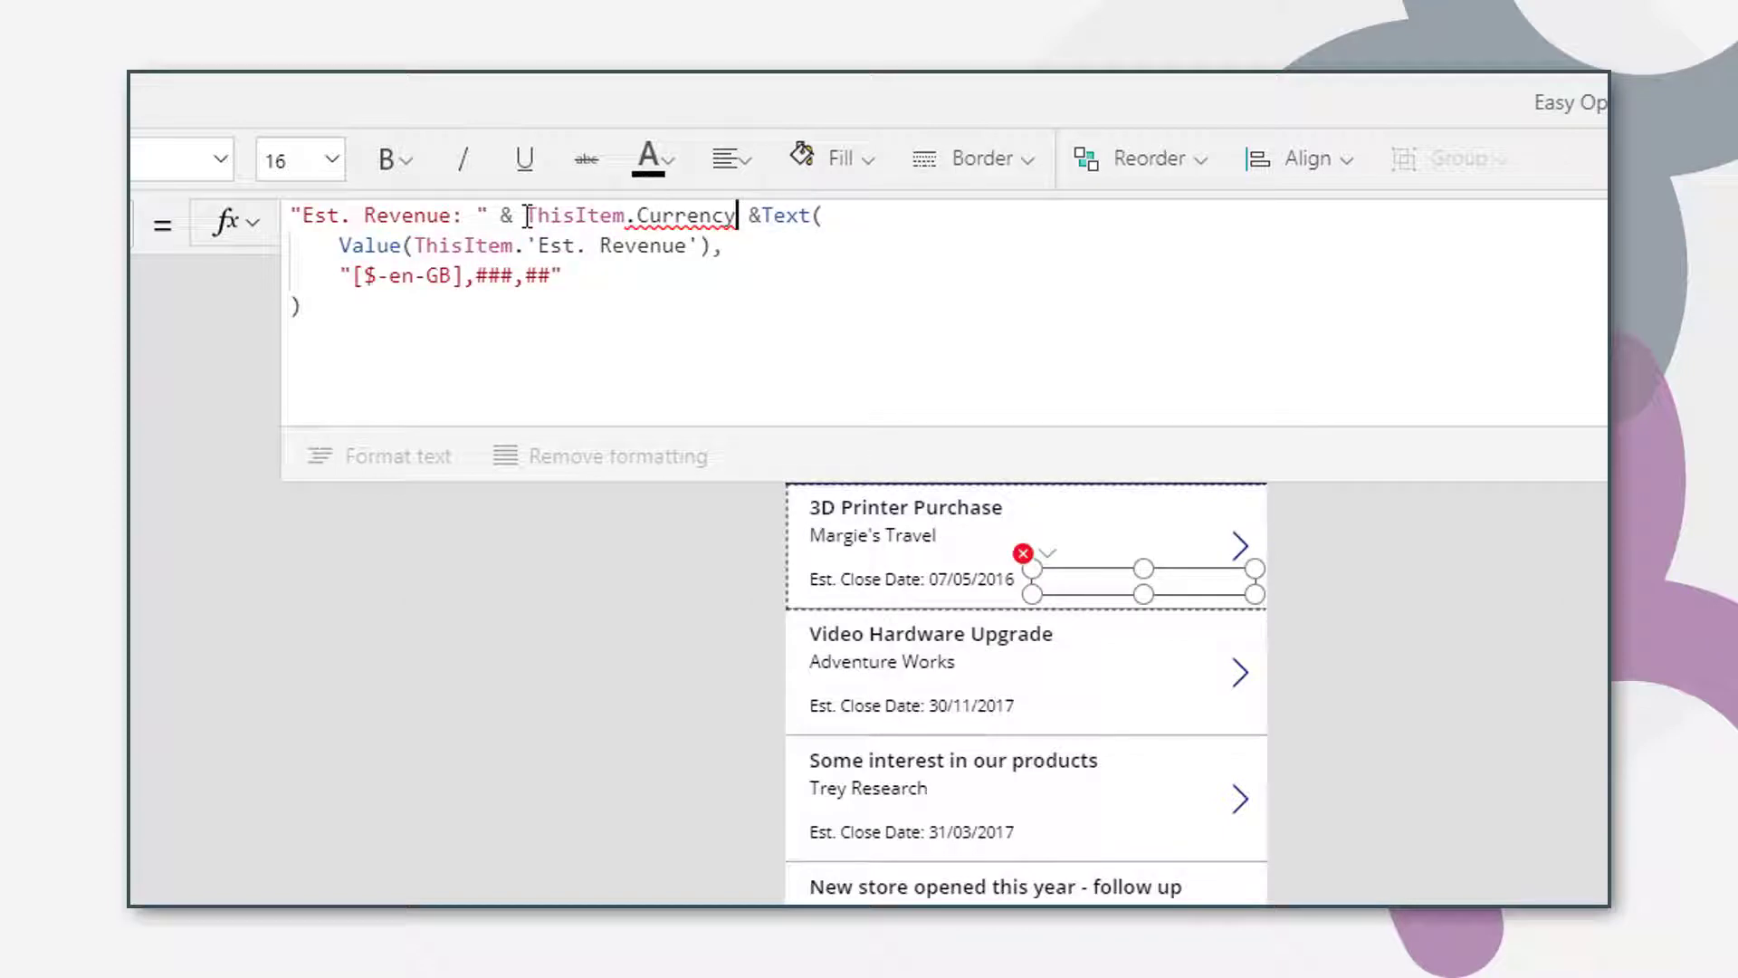
pyautogui.write('.')
pyautogui.press('Down')
pyautogui.press('Down')
pyautogui.press('Down')
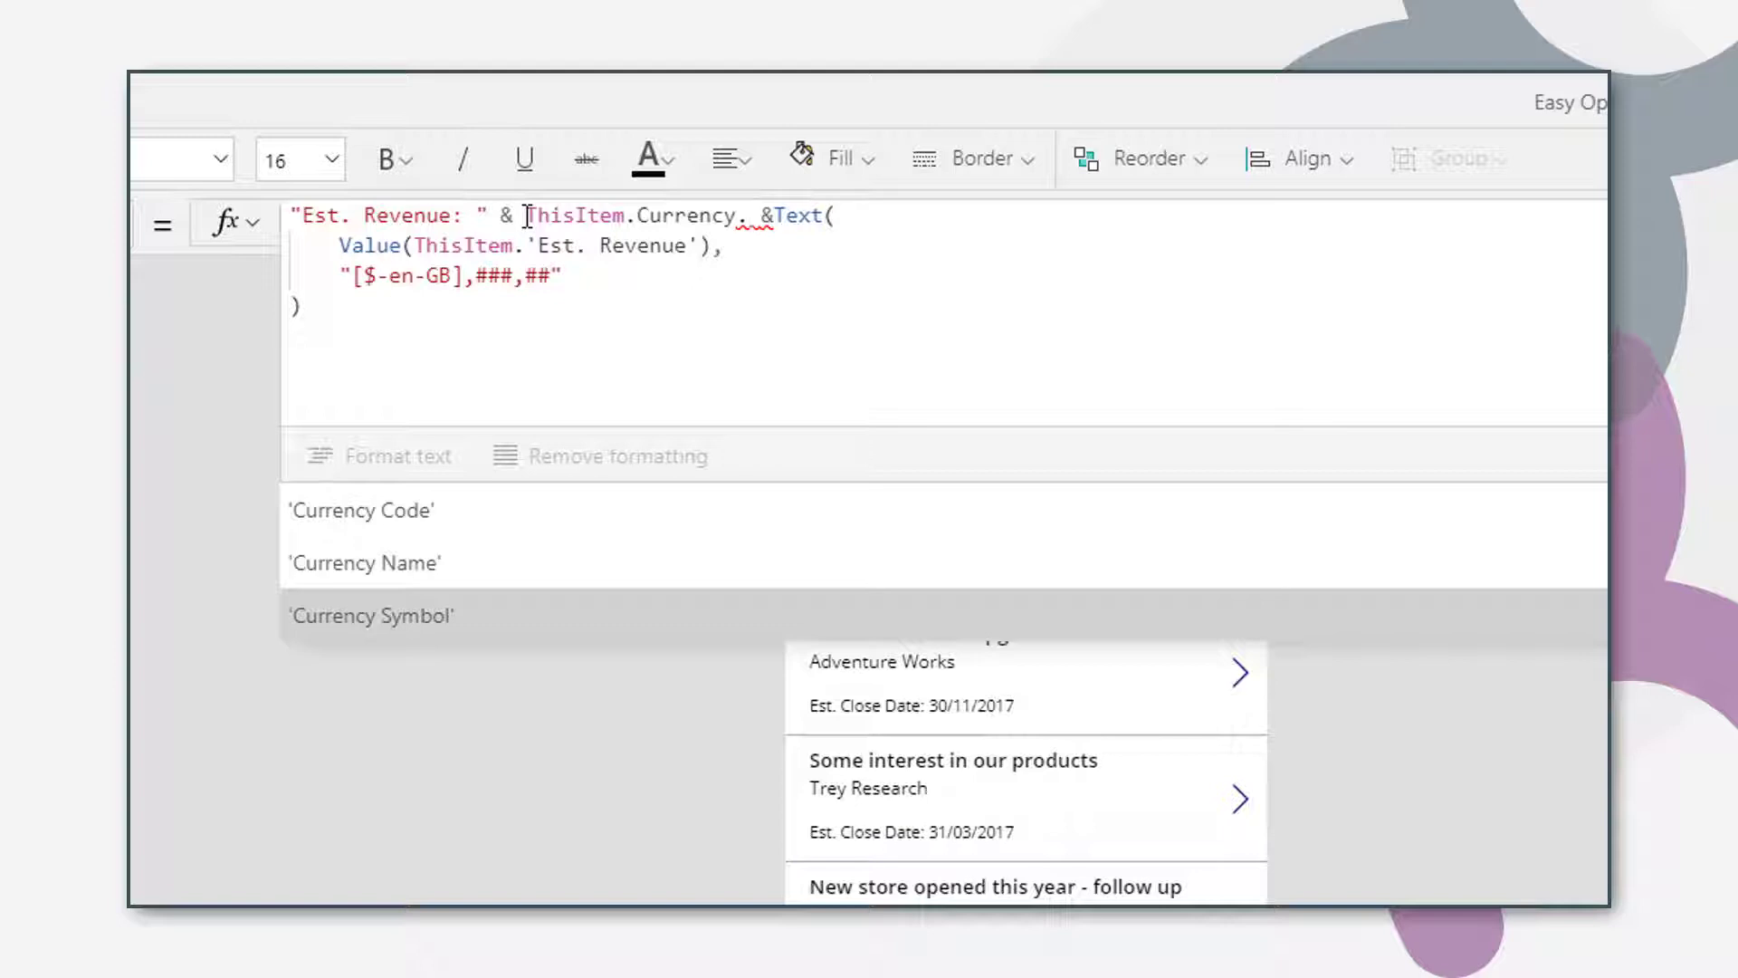
pyautogui.press('Tab')
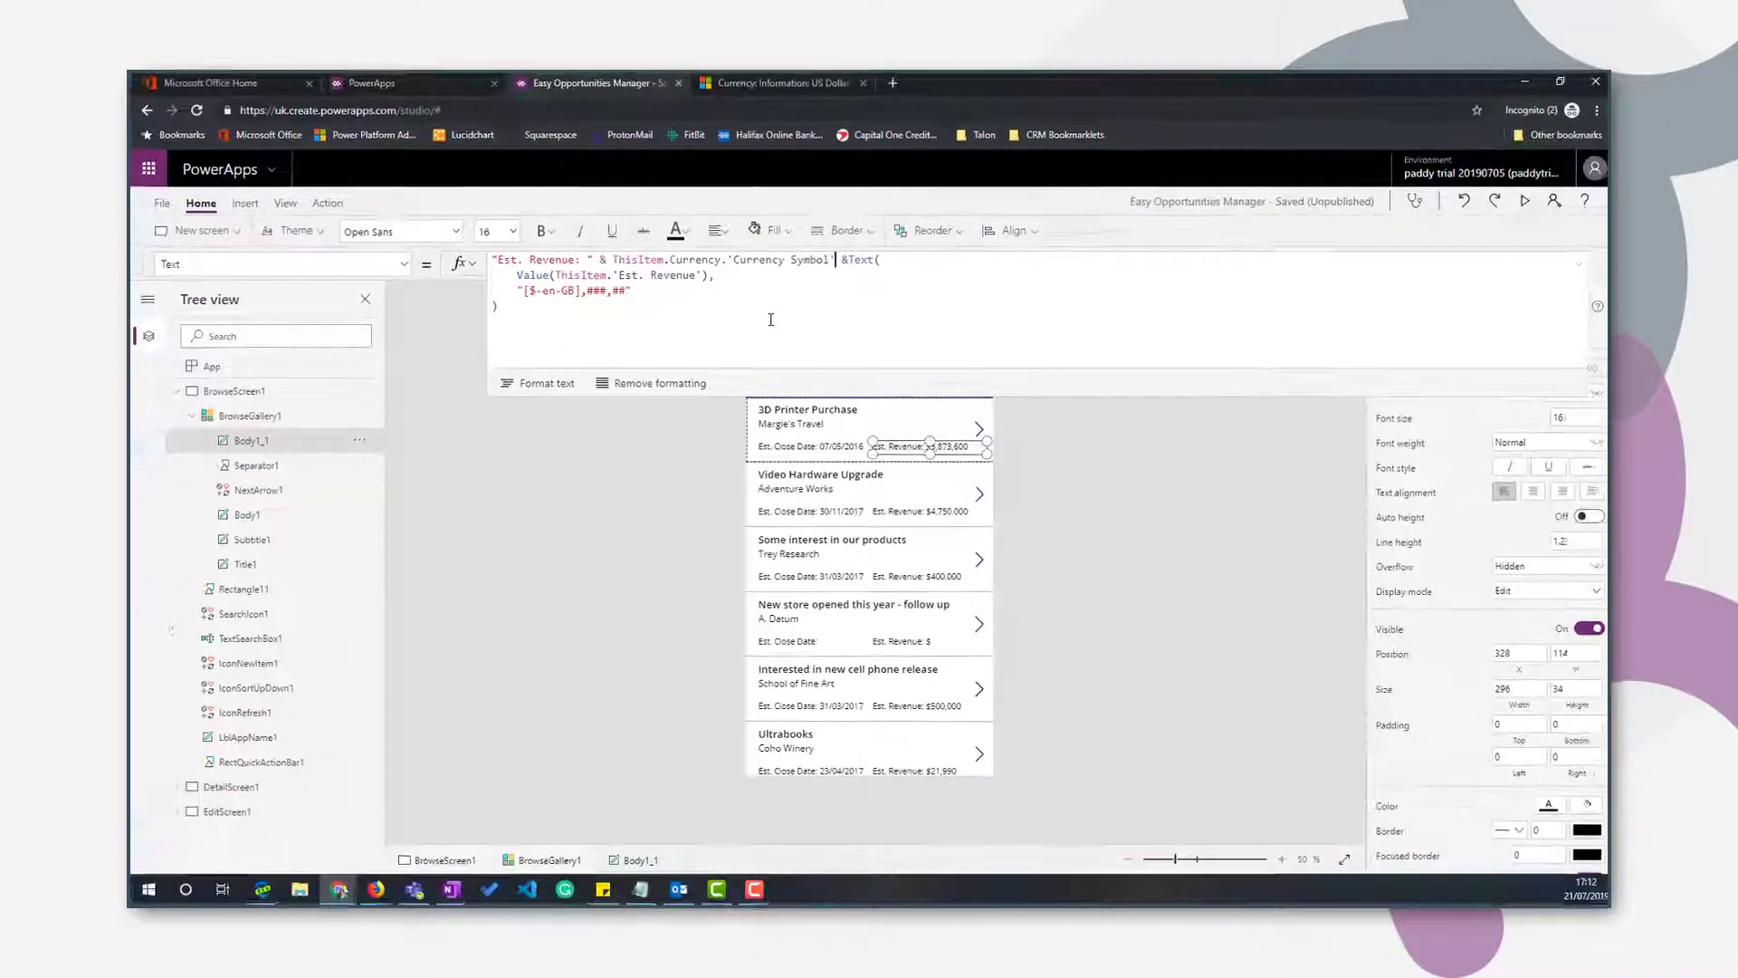
# Collapse the expanded formula and select the browse gallery to check the currency symbols on its revenue labels.
pyautogui.click(535, 308)
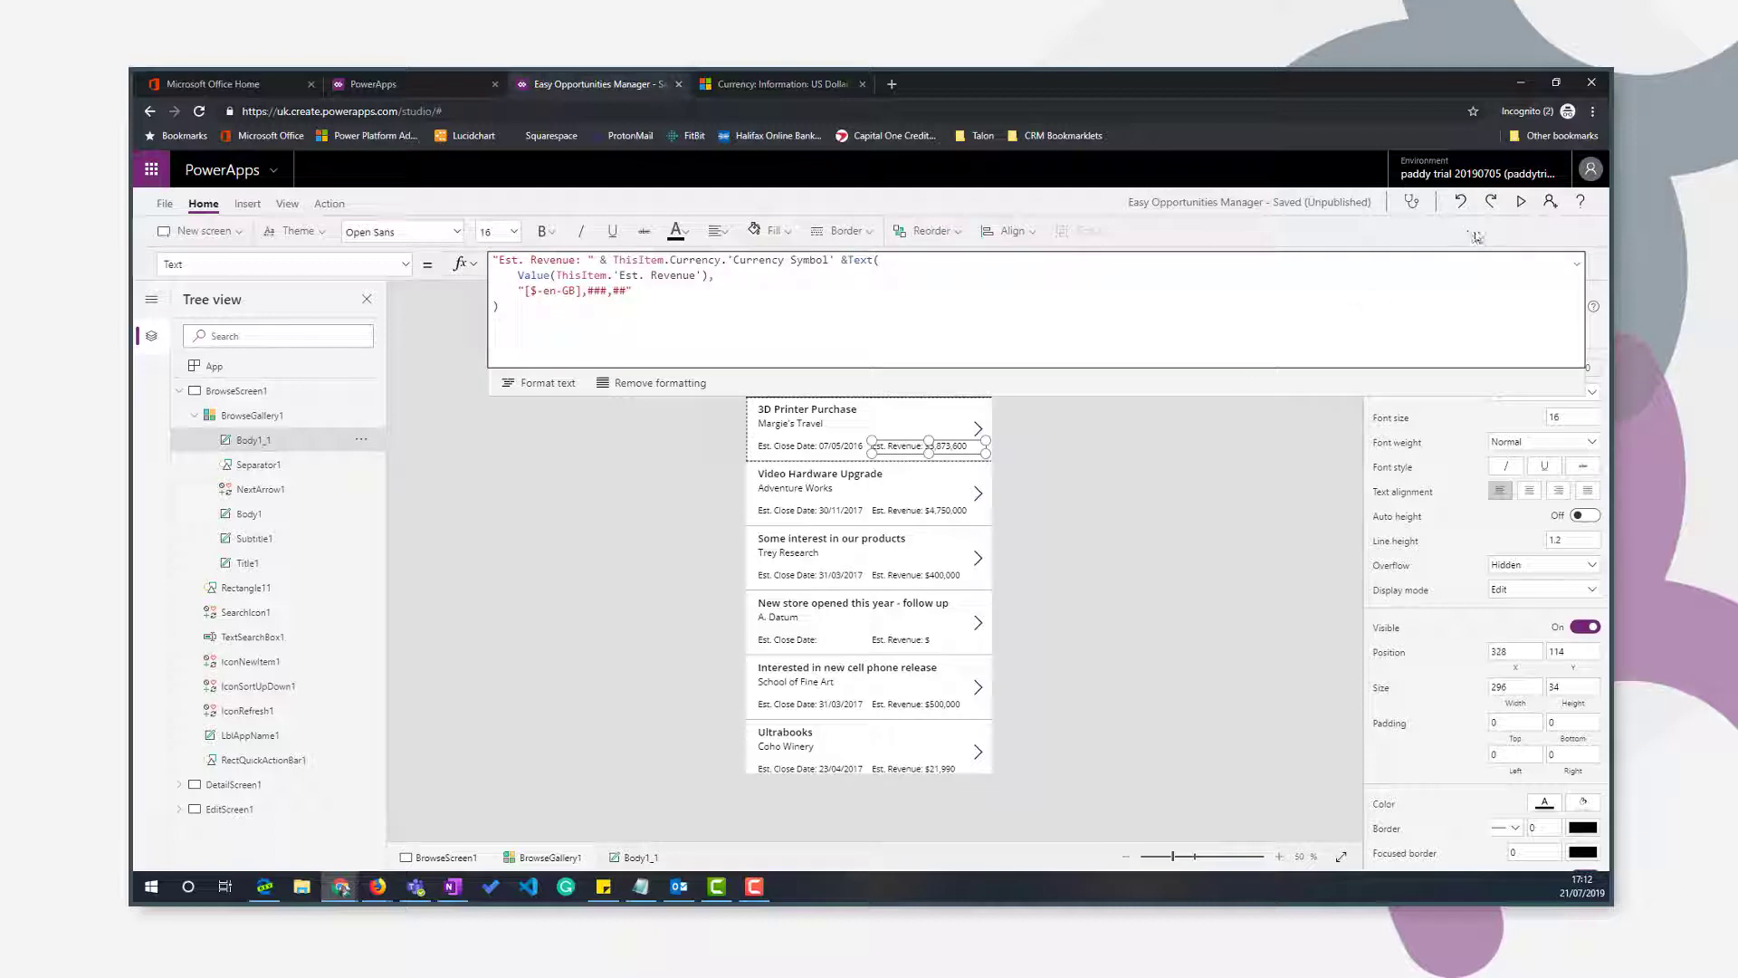
pyautogui.click(1580, 269)
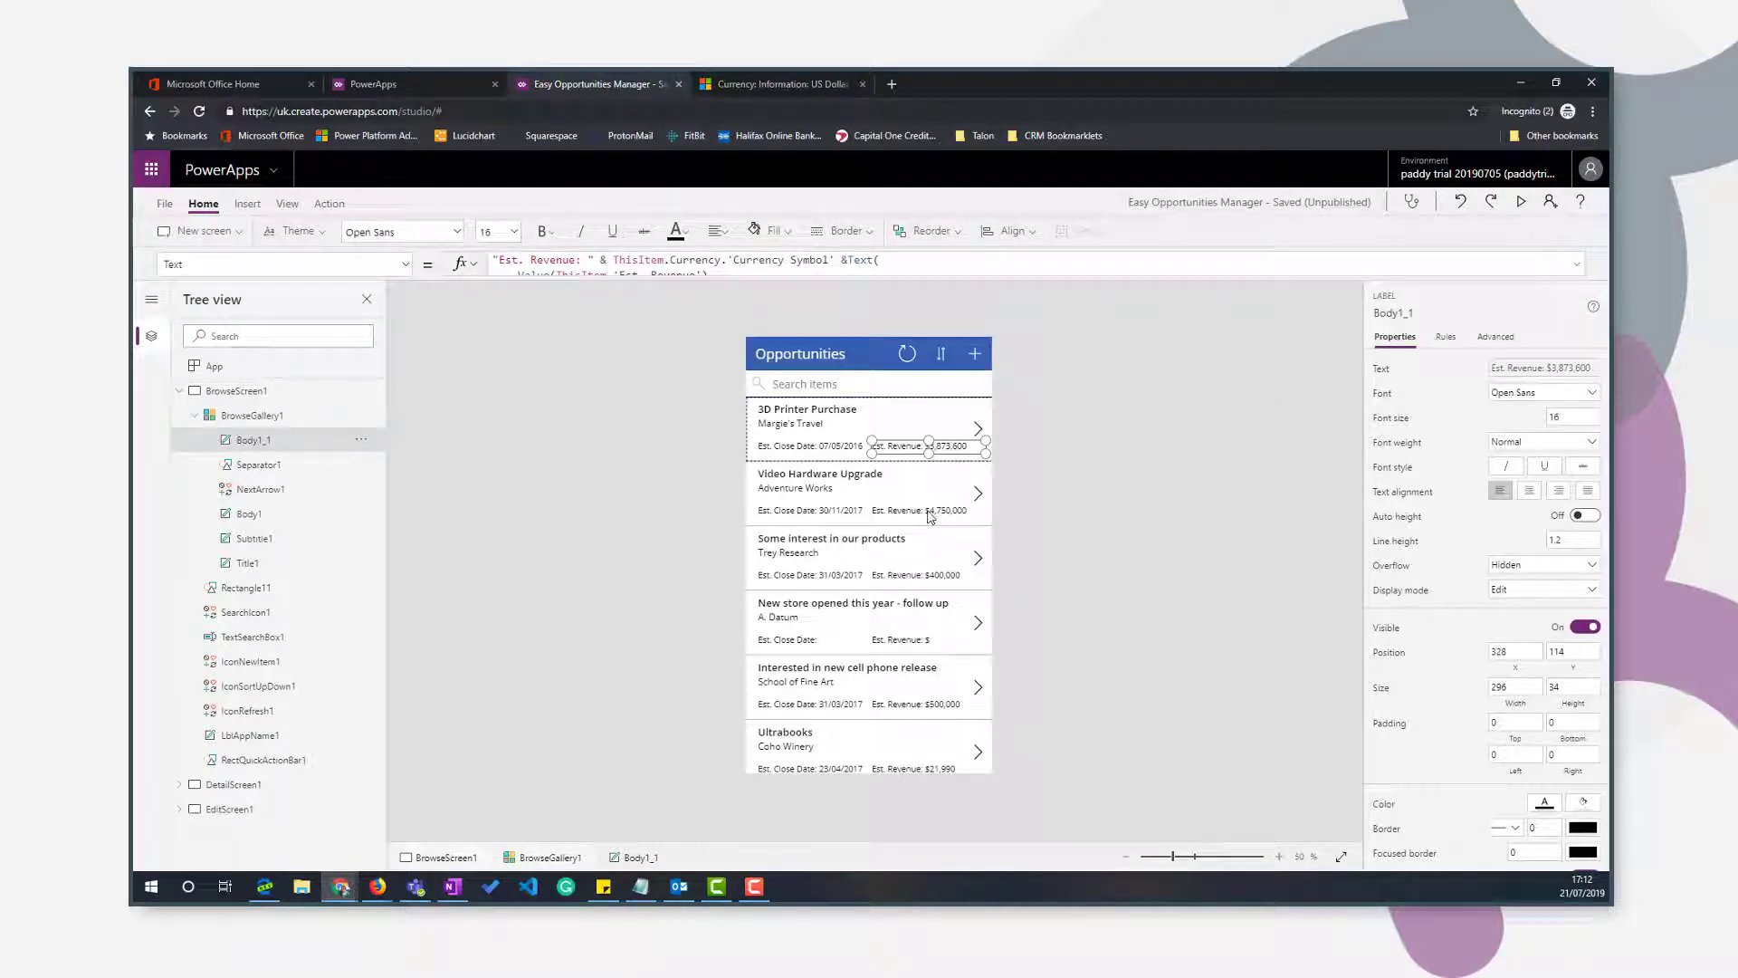
pyautogui.click(931, 517)
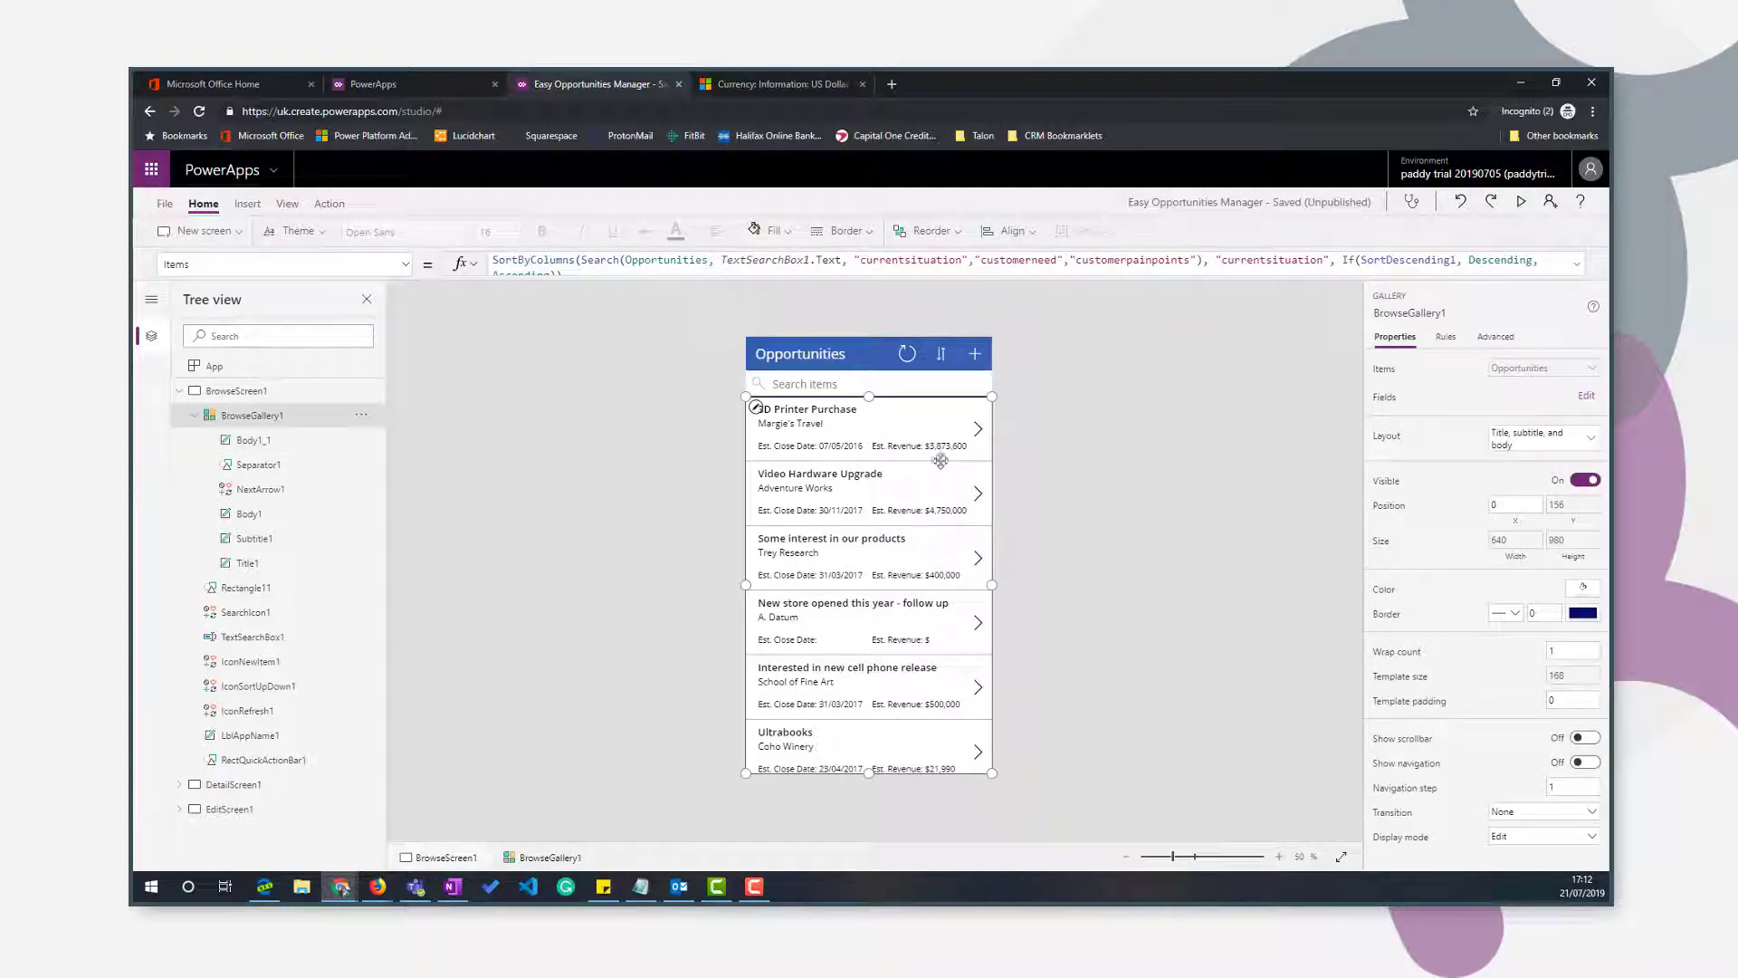